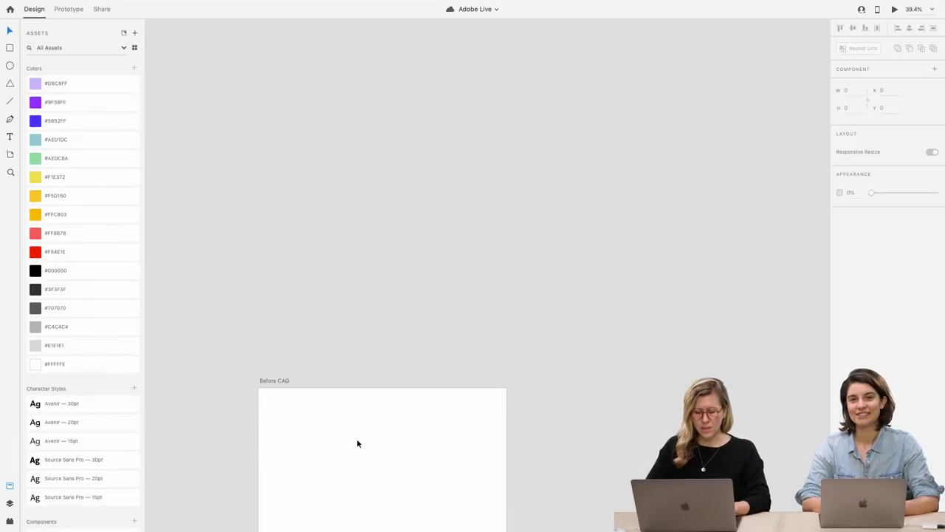
Draw a 148×60 rectangle on the Before CAG artboard
scroll(347, 287, "up", 2)
scroll(349, 288, "up", 5)
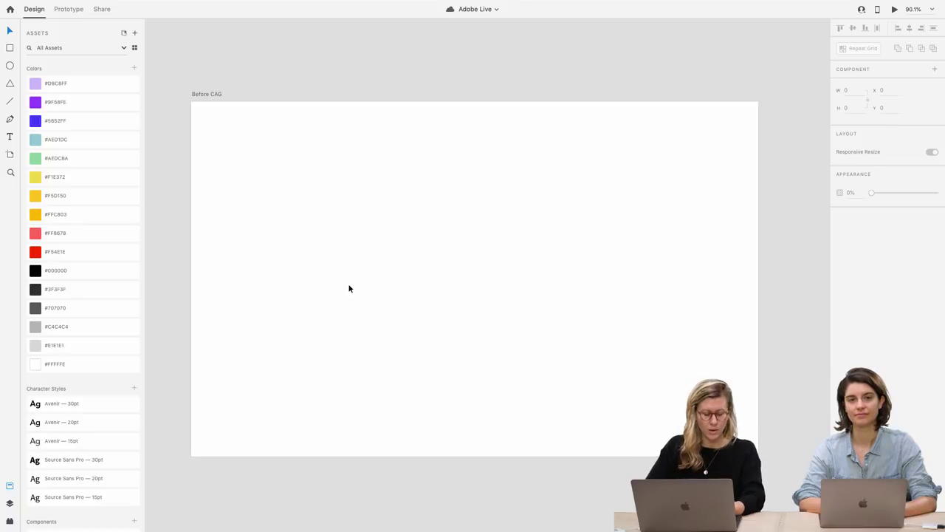
scroll(350, 288, "down", 2)
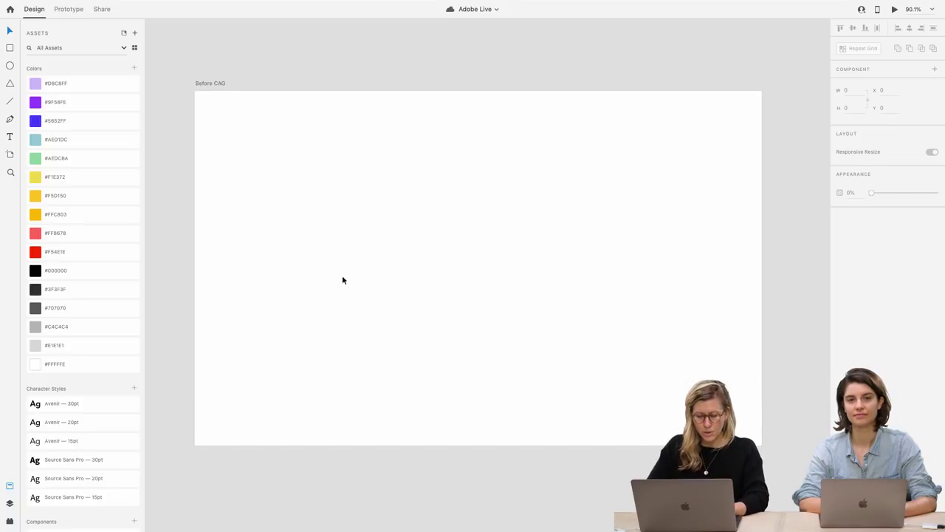
left_click(344, 266)
key("r")
mouse_move(329, 236)
left_mouse_down()
mouse_move(407, 287)
mouse_move(392, 259)
left_mouse_up()
Give the rectangle a 3-thick black #000000 border and a lavender #D8C8FF fill
scroll(341, 232, "up", 5)
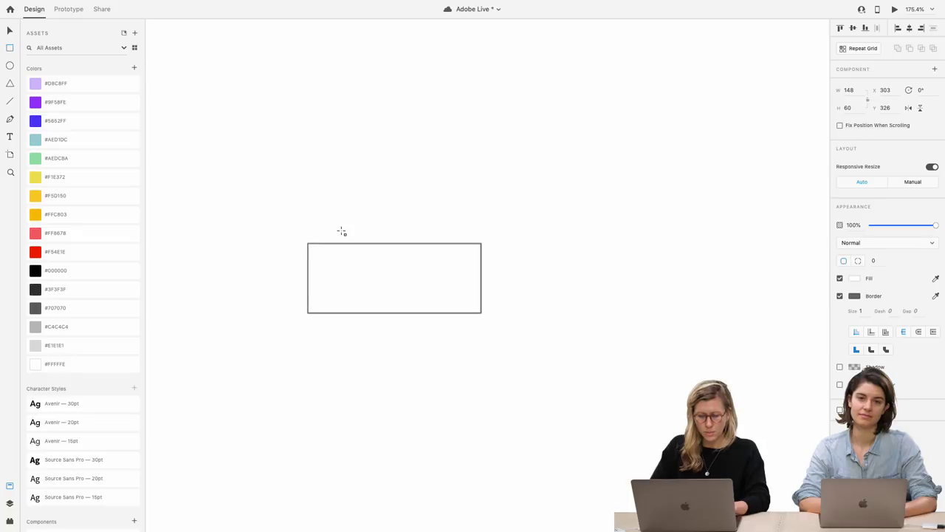
scroll(342, 232, "up", 3)
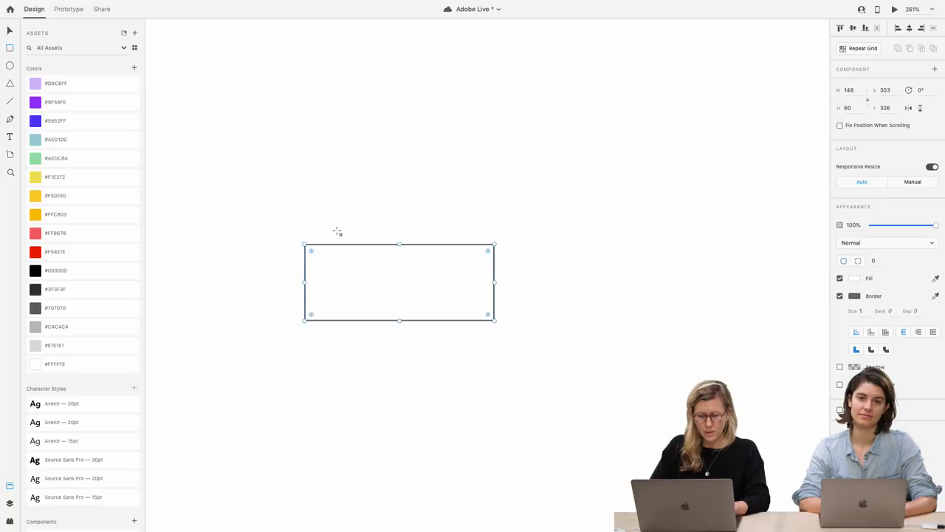
right_click(100, 278)
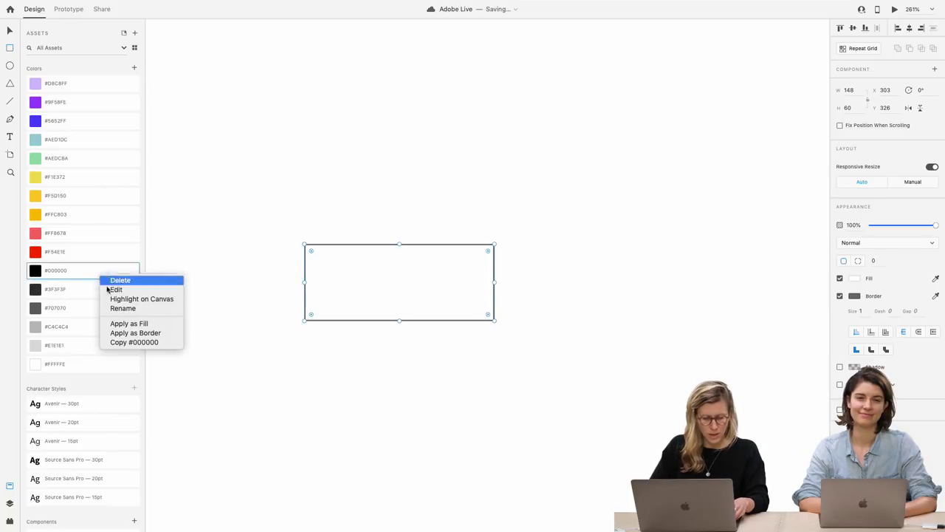
left_click(129, 333)
left_click(861, 310)
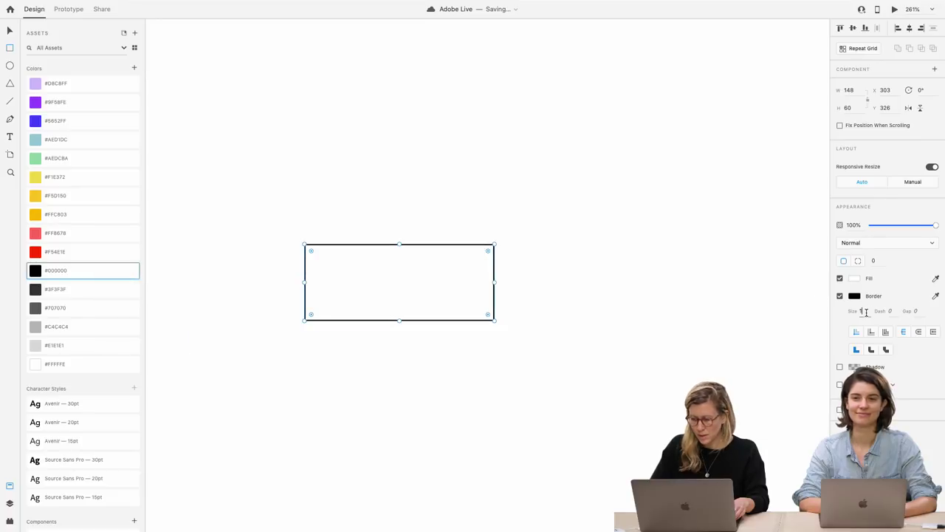
key("Up")
key("Up")
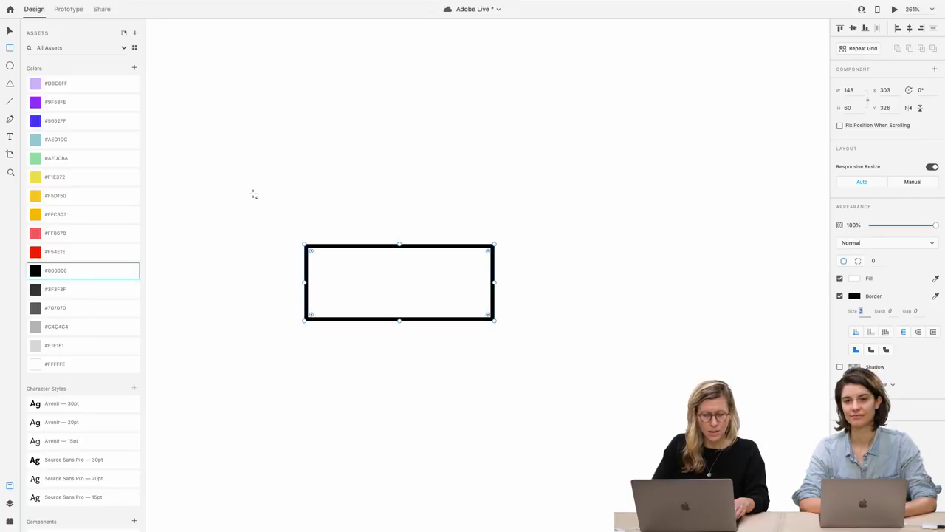
left_click(38, 85)
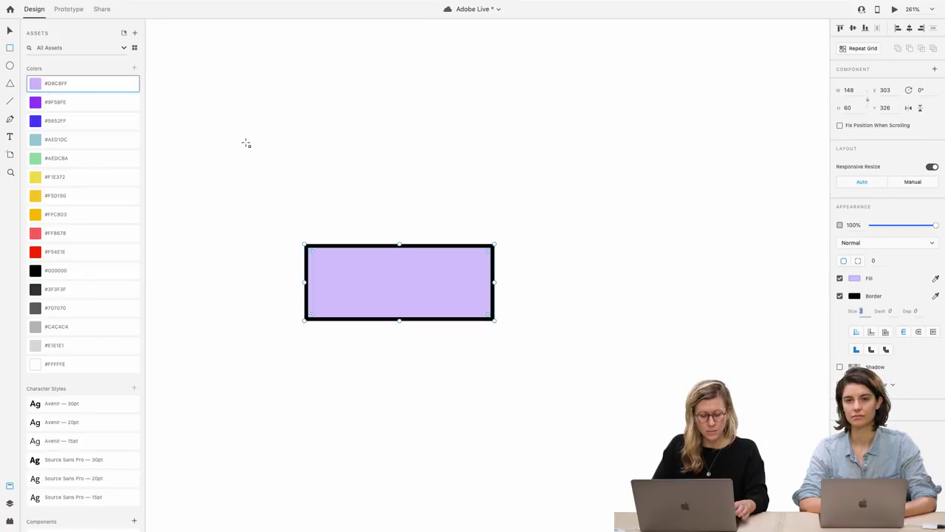
Add a 'Button' text label centred horizontally inside the rectangle
key("t")
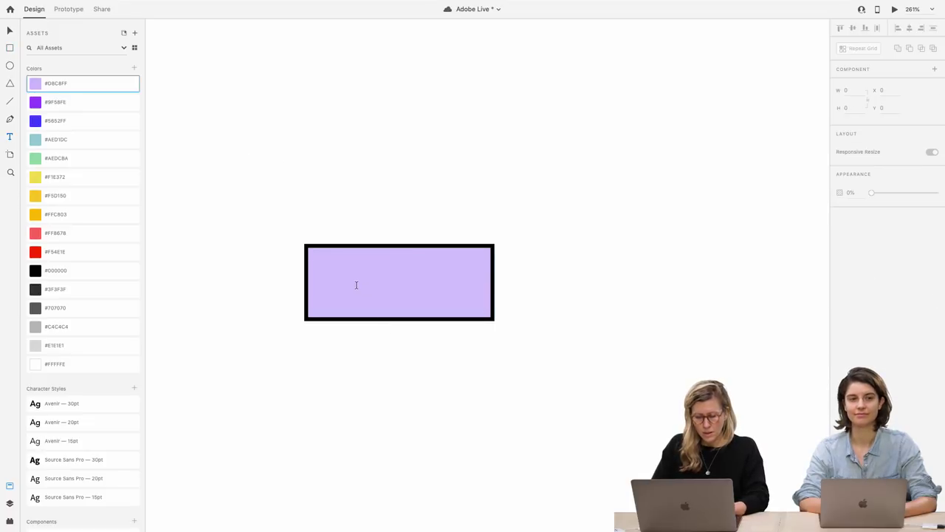
left_click(356, 285)
type("Button")
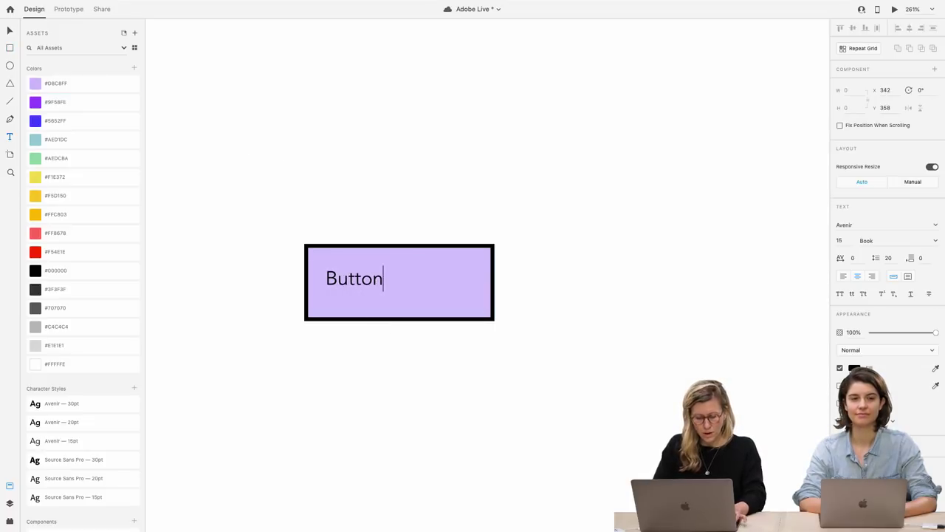
key("Escape")
key("v")
left_click_drag(367, 285, 409, 289)
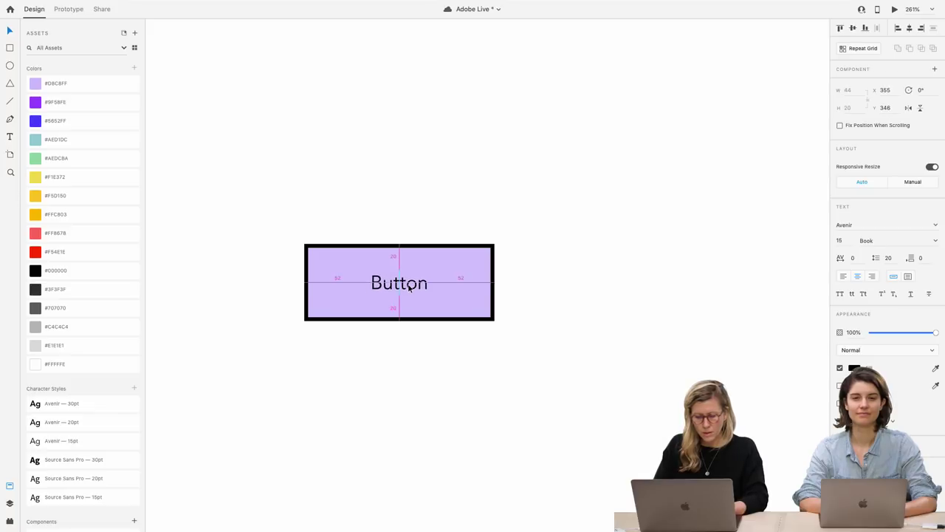
Style the label Avenir — 30pt scaled to 27pt, then combine it with the rectangle
left_click(108, 407)
left_click_drag(399, 302, 418, 288)
left_click(464, 378)
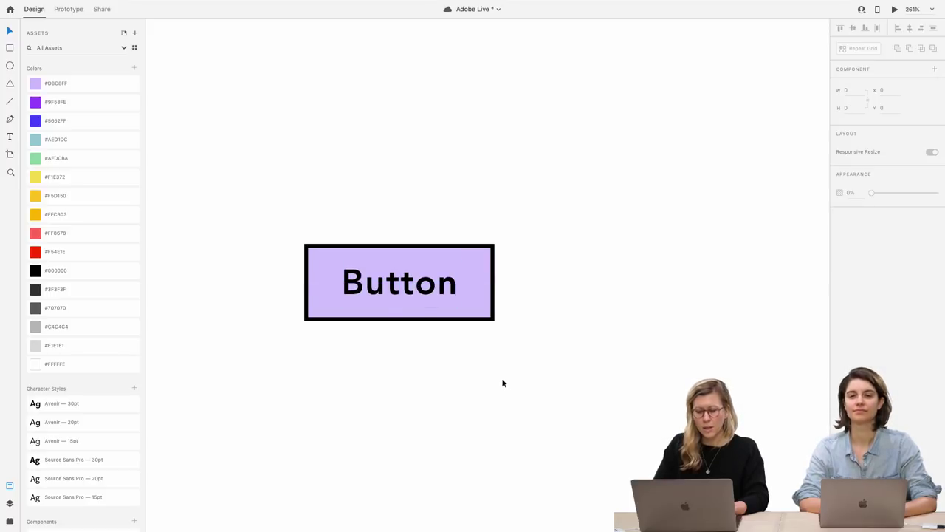
left_click_drag(502, 381, 257, 200)
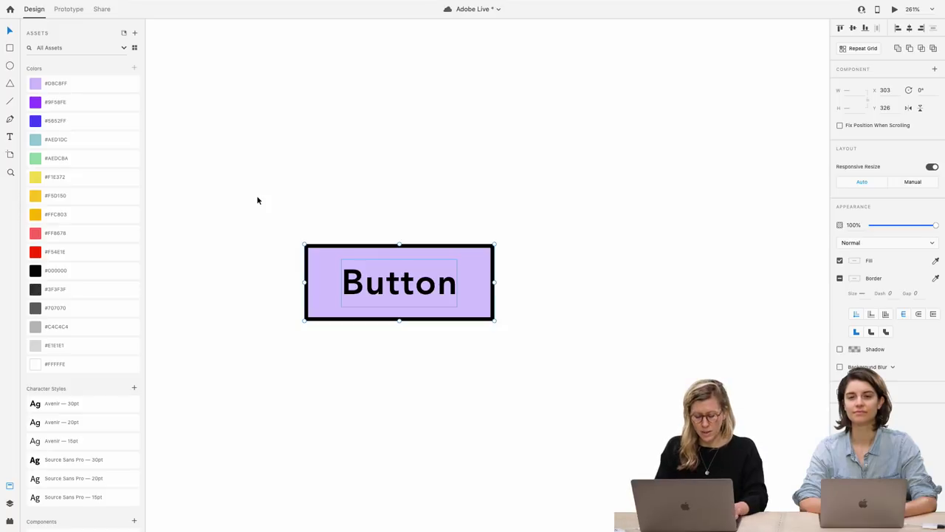
key("ctrl+g")
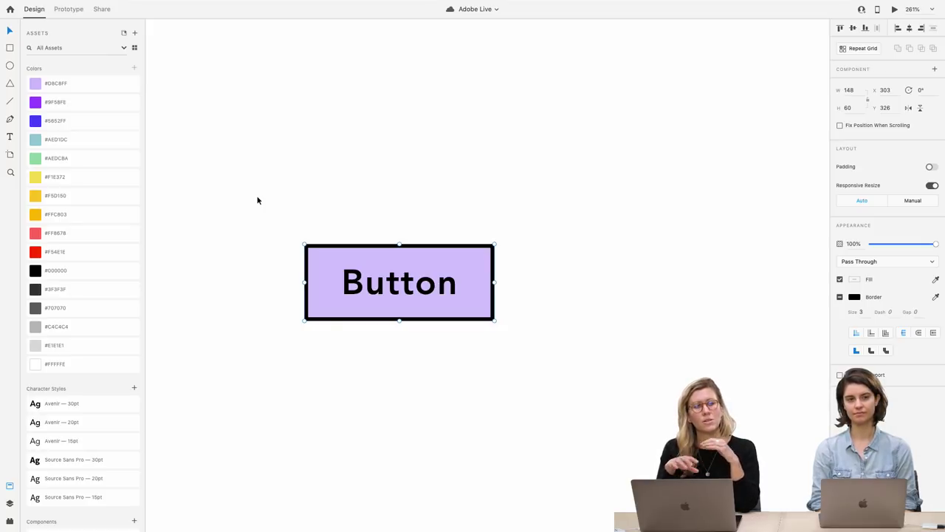
Change the button text to 'Change my label'
scroll(332, 244, "down", 5)
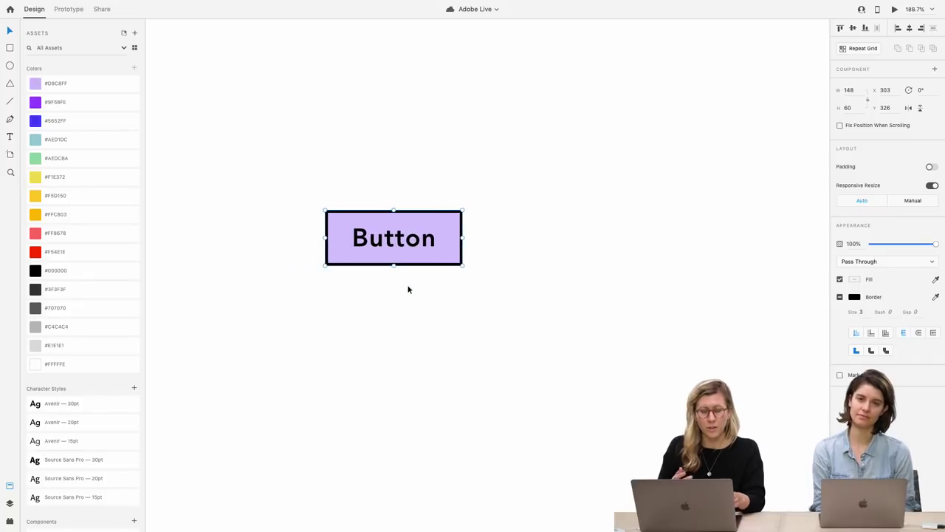
double_click(403, 241)
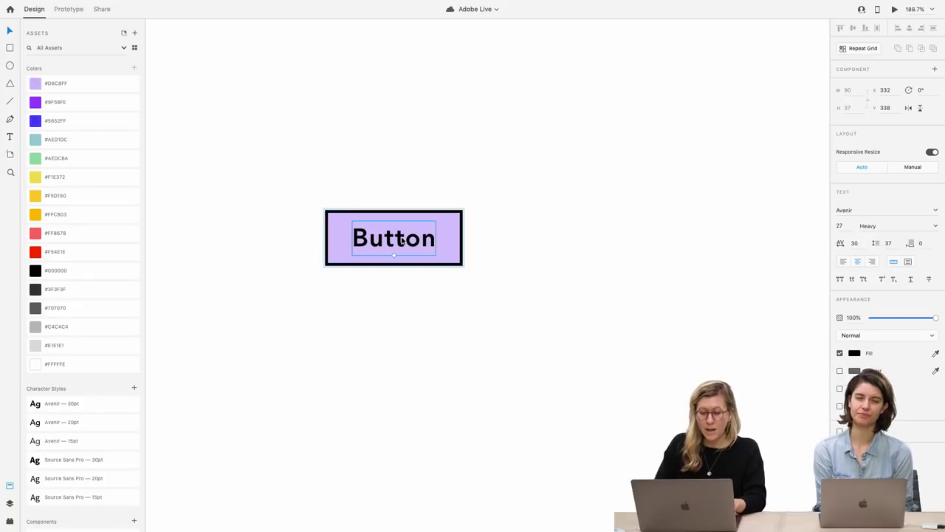
double_click(392, 242)
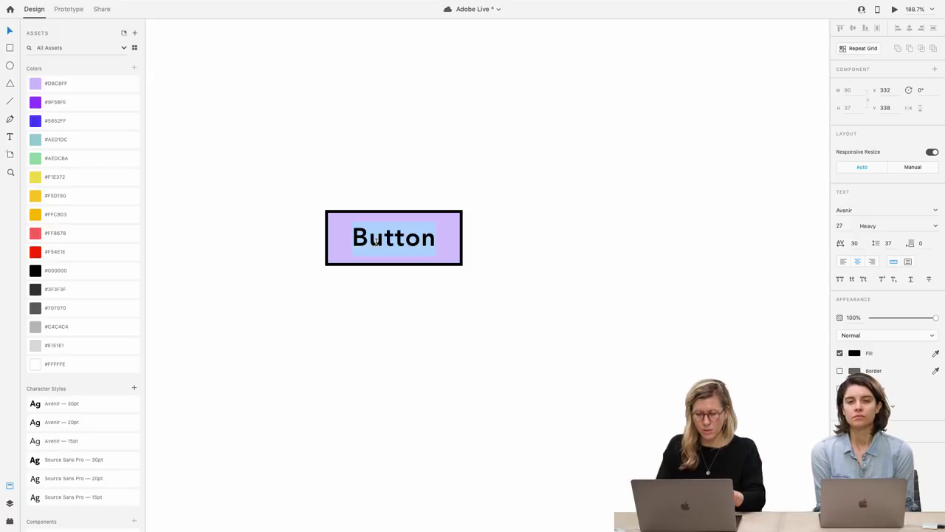
type("Chan")
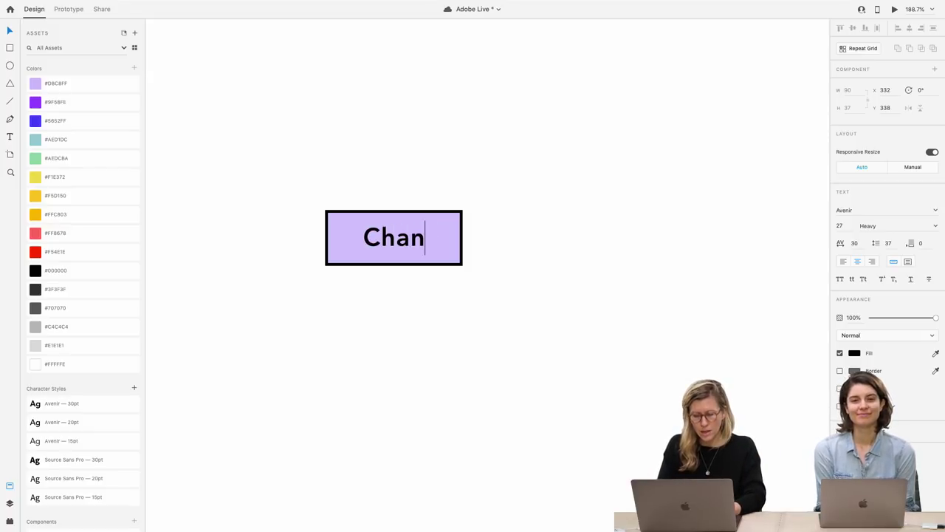
type("ge my label")
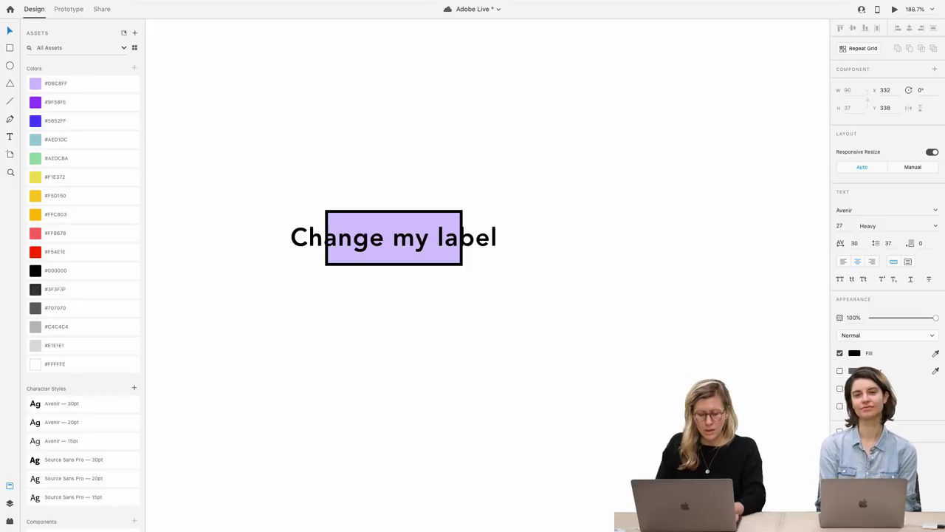
key("Escape")
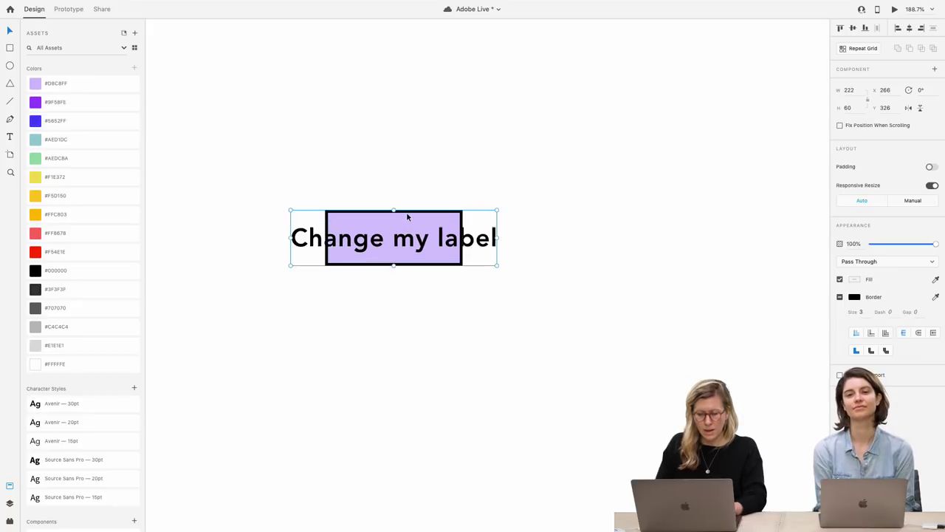
key("Escape")
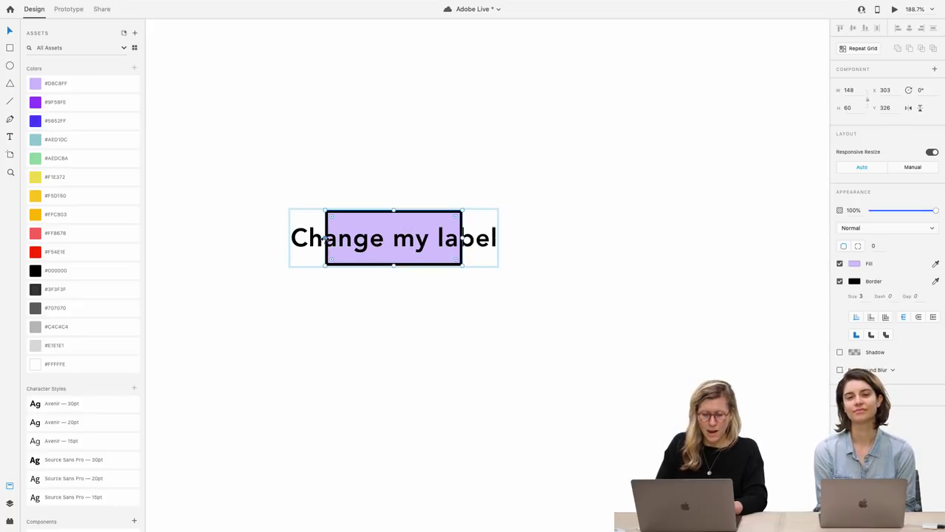
Stretch the lavender rectangle left and right to 261 wide to enclose the label
left_click_drag(326, 238, 273, 238)
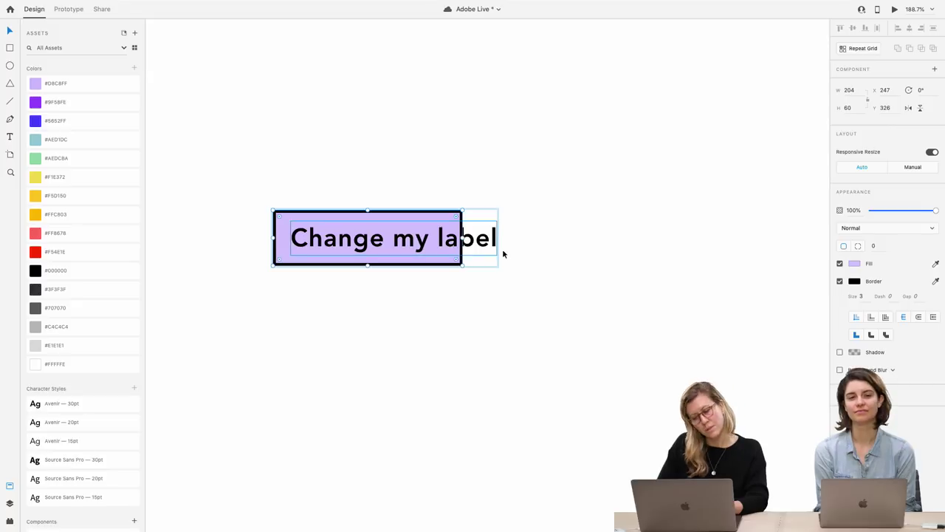
left_click_drag(462, 238, 515, 238)
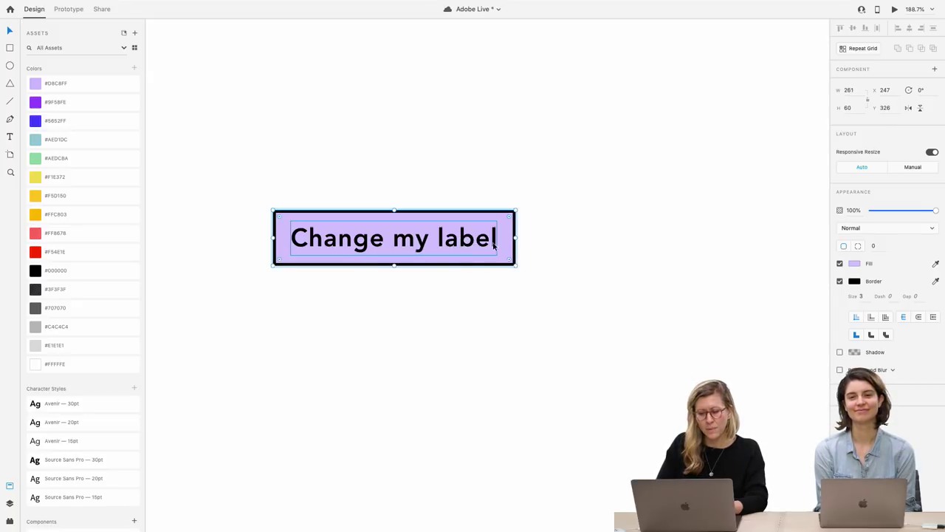
left_click(458, 295)
left_click(443, 246)
double_click(444, 246)
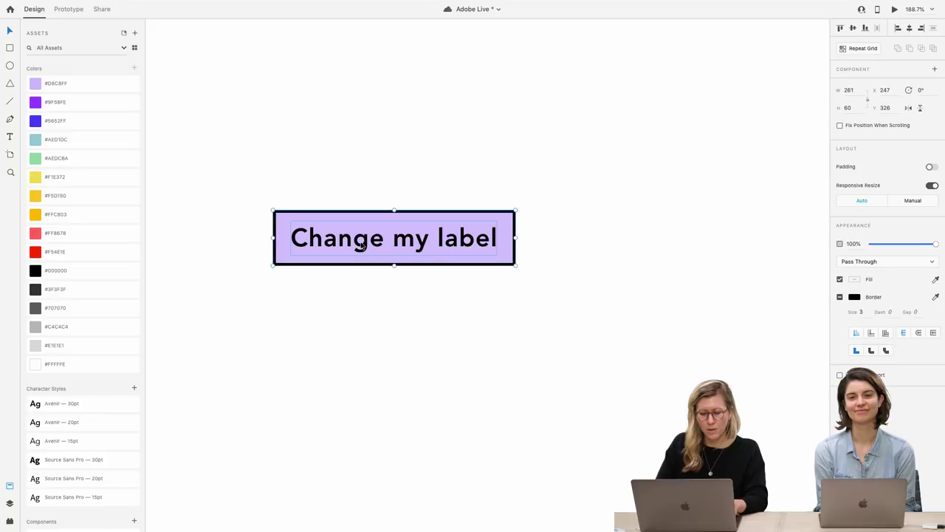
Draw a narrow 20-wide rectangle inside the button and set its opacity to 0%
key("r")
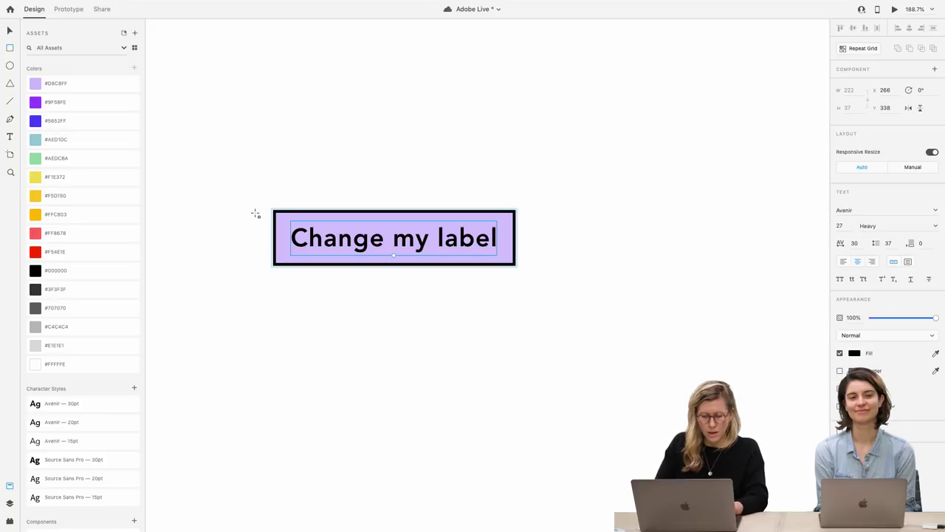
left_click_drag(274, 212, 295, 263)
key("Escape")
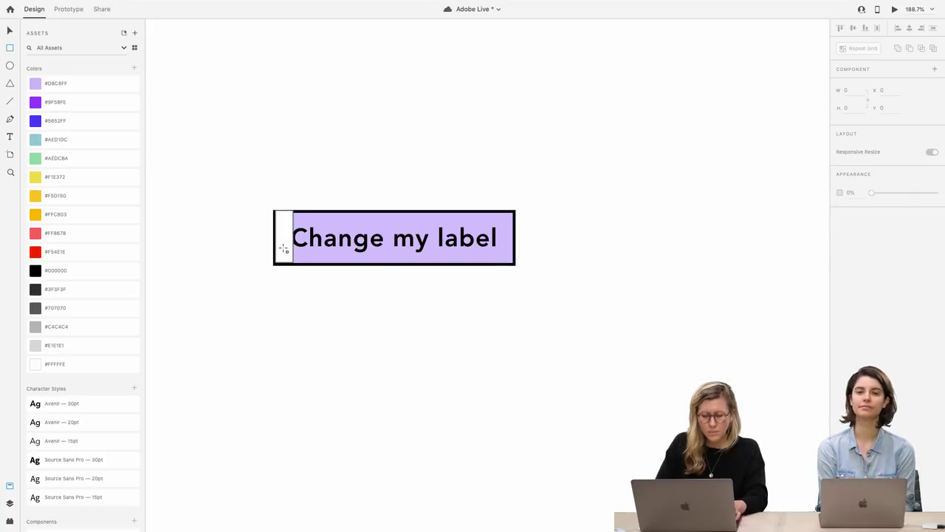
key("v")
left_click(282, 245)
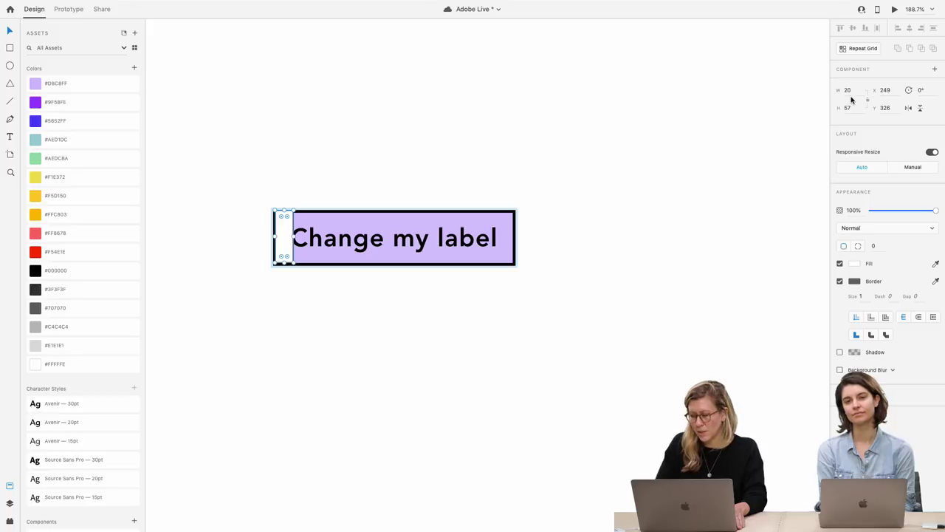
left_click(854, 92)
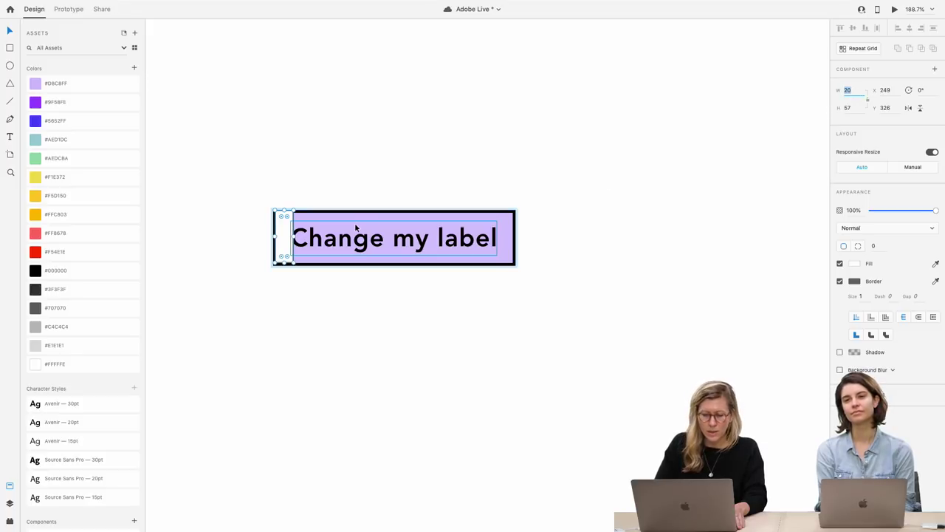
scroll(354, 222, "up", 3)
left_click_drag(257, 258, 255, 260)
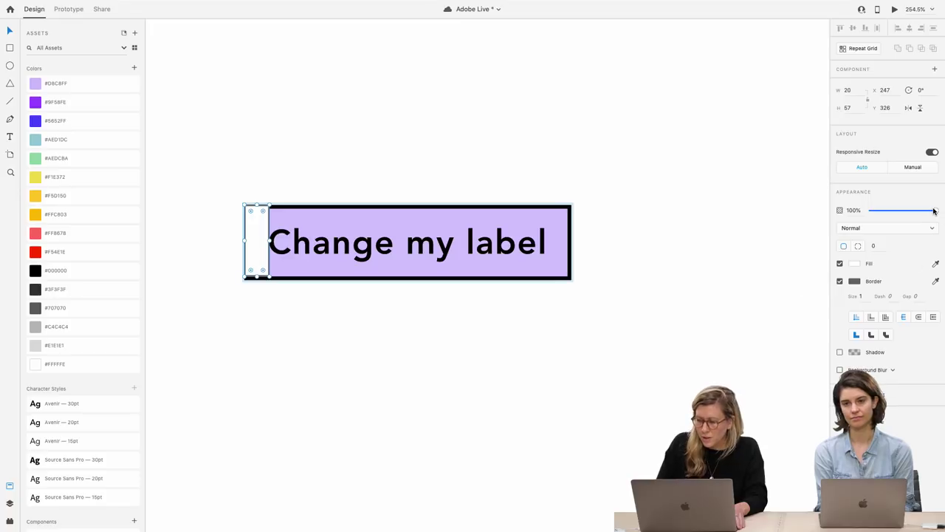
left_click_drag(933, 211, 871, 212)
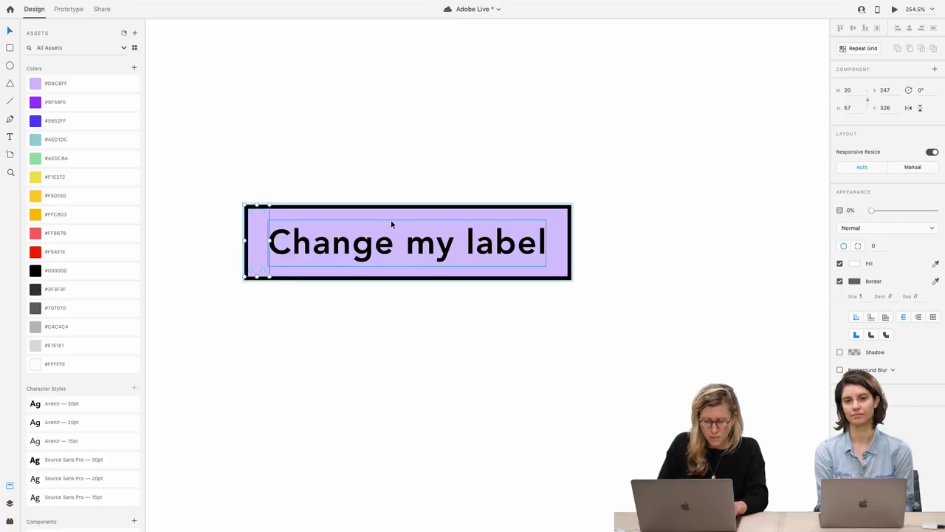
Move the transparent spacer rectangle against the label's right edge
key("Escape")
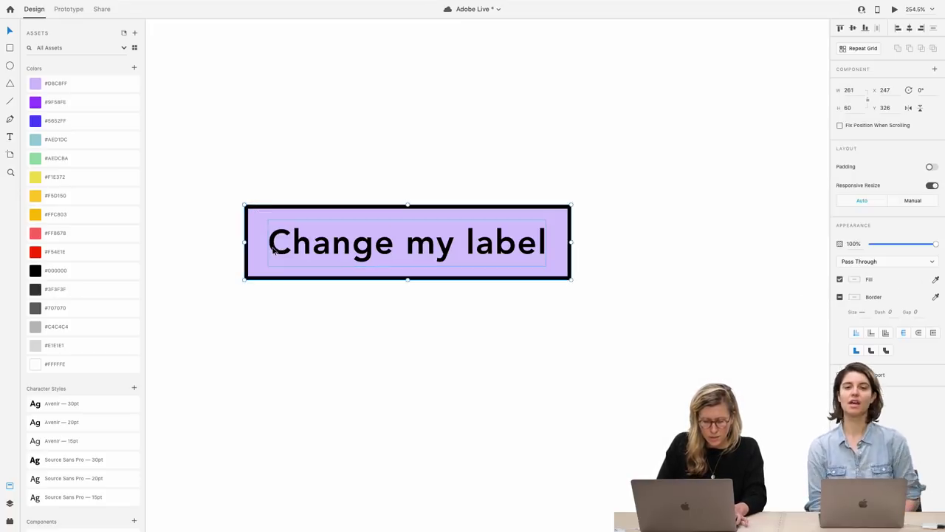
key("Escape")
left_click(263, 249)
double_click(263, 248)
left_click_drag(263, 249, 565, 256)
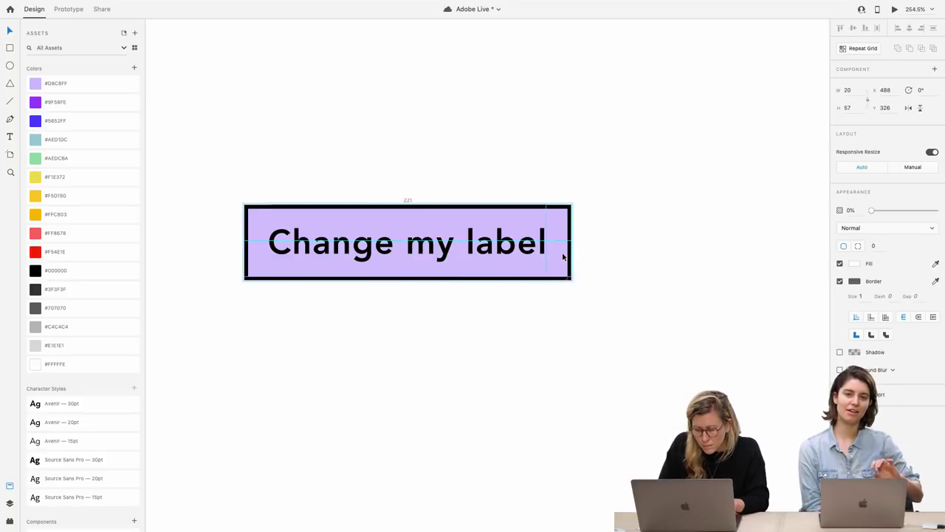
left_click(545, 293)
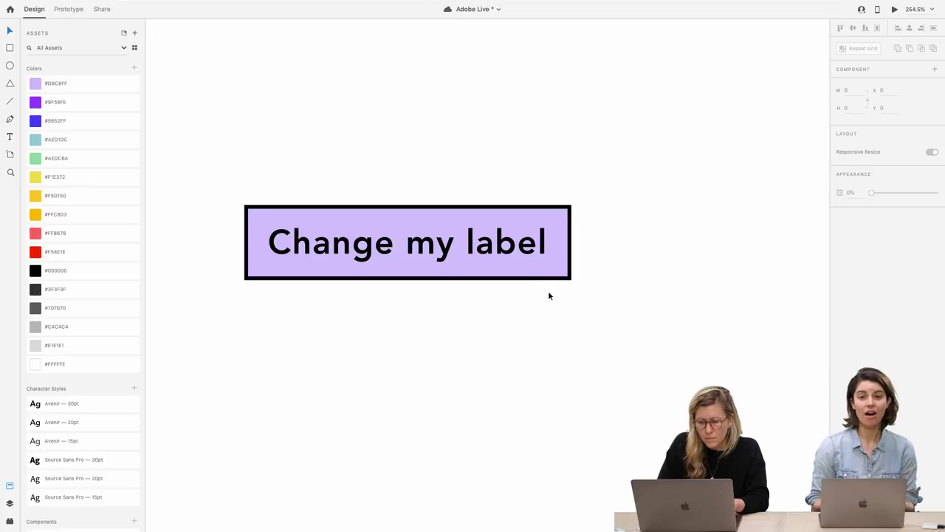
left_click(548, 271)
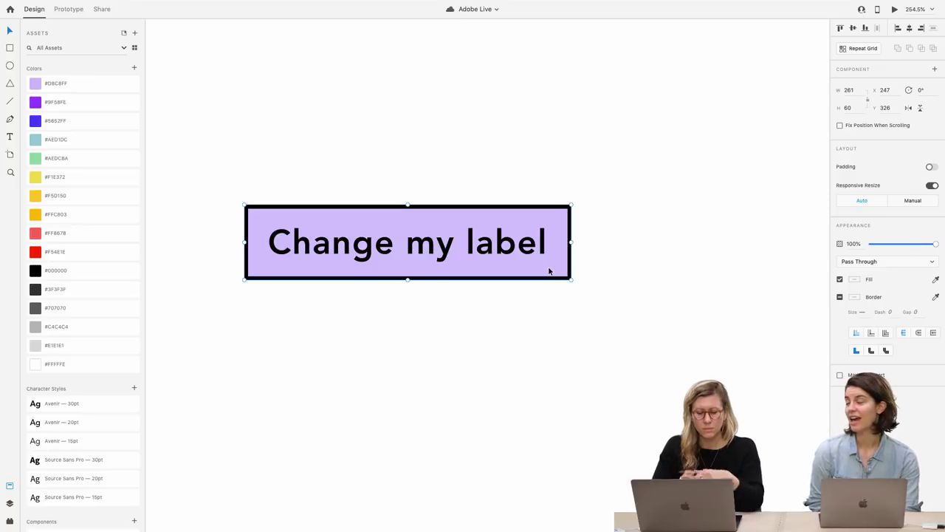
double_click(505, 249)
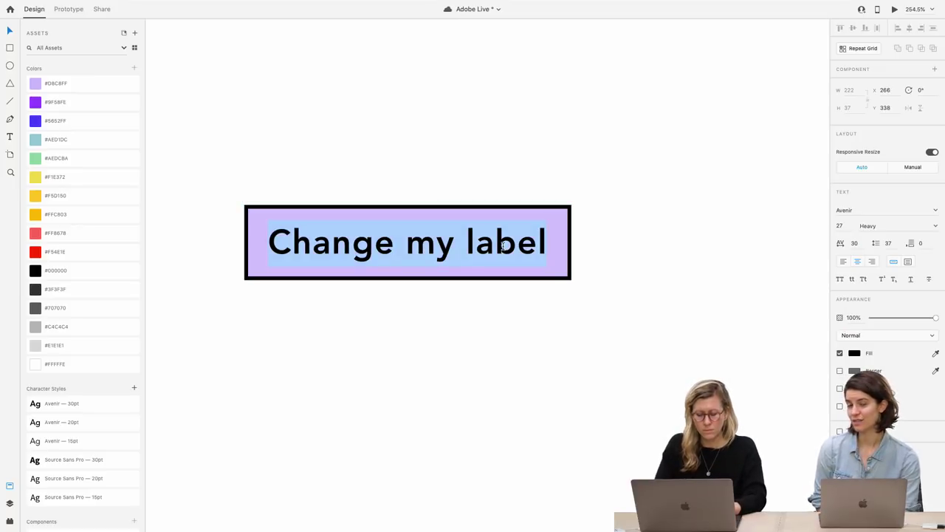
Change the label text back to 'Button'
type("Button")
key("Escape")
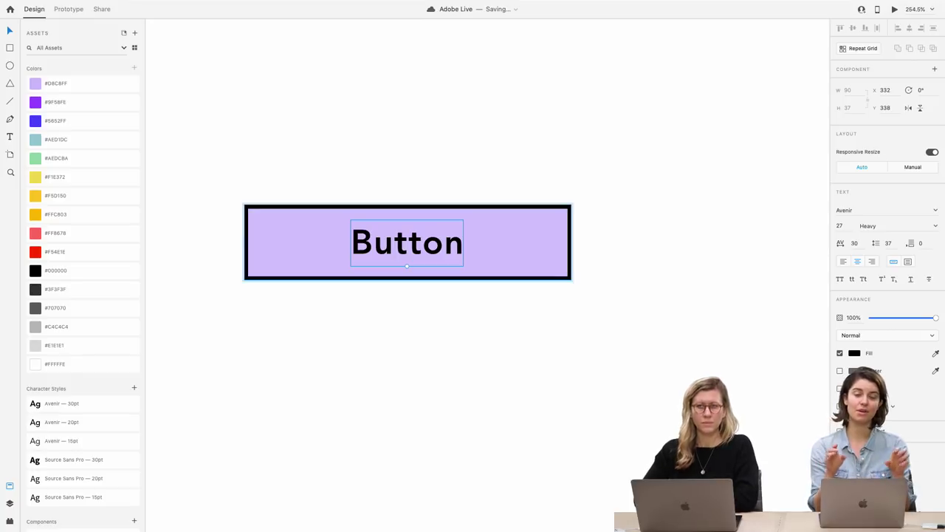
left_click(523, 317)
left_click(526, 262)
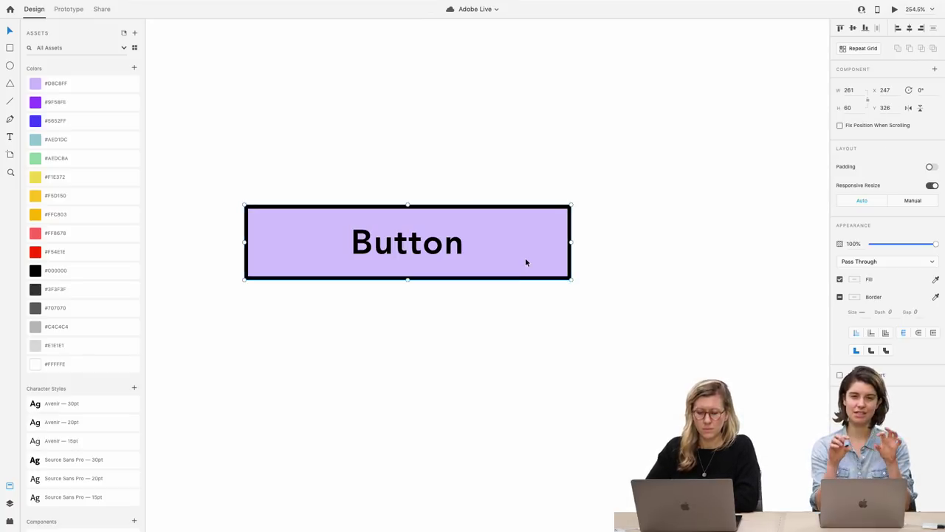
Narrow the Button component to 130 wide so it fits the shorter text
left_click_drag(570, 241, 431, 254)
scroll(431, 253, "up", 5)
scroll(431, 253, "left", 4)
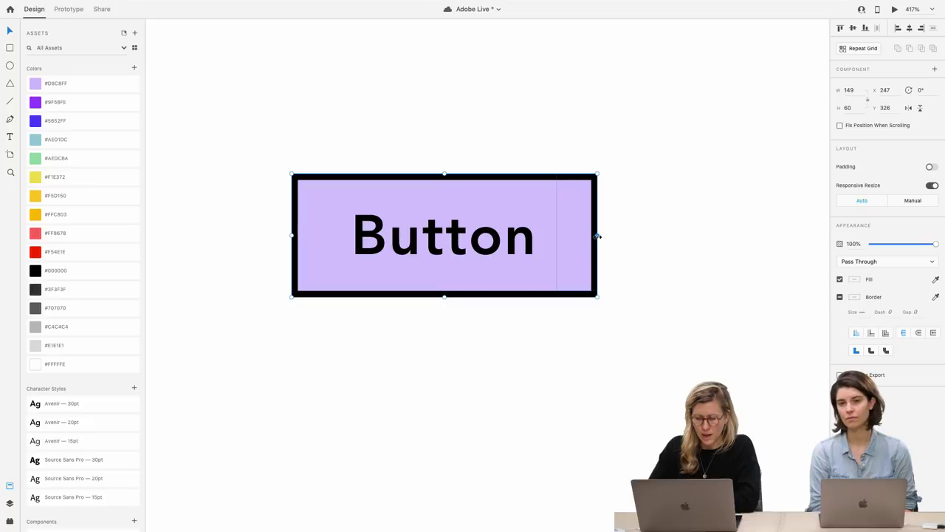
left_click_drag(598, 236, 559, 245)
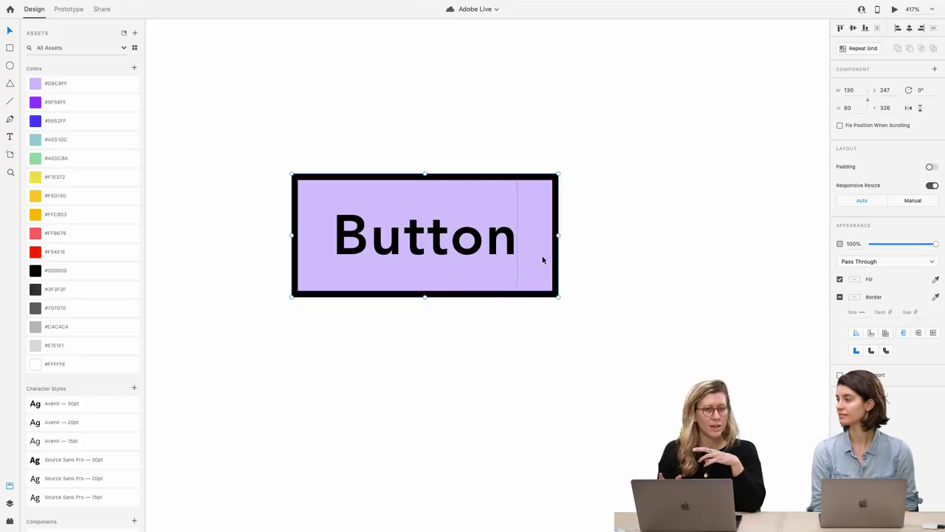
left_click(521, 332)
key("super+0")
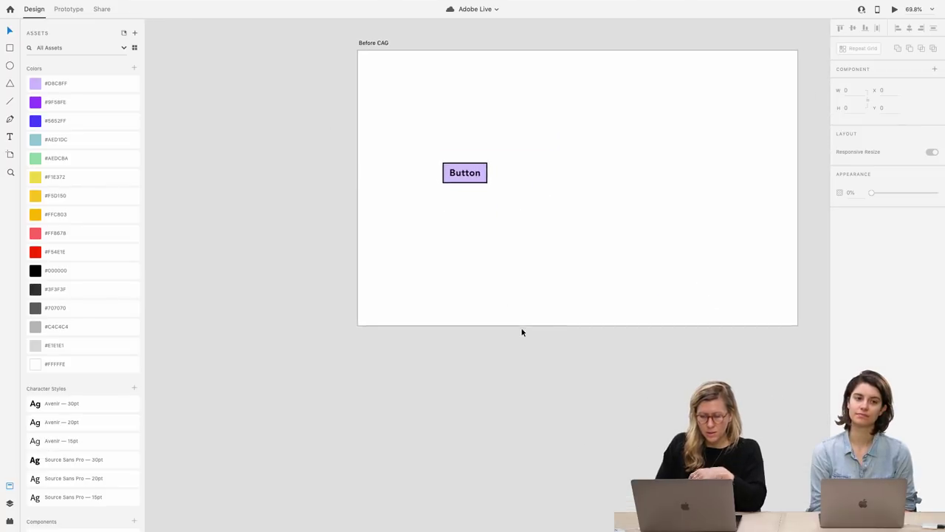
Paste a copy of the Button component onto the Buttons and Text Bubbles artboard
scroll(521, 332, "down", 2)
left_click(441, 140)
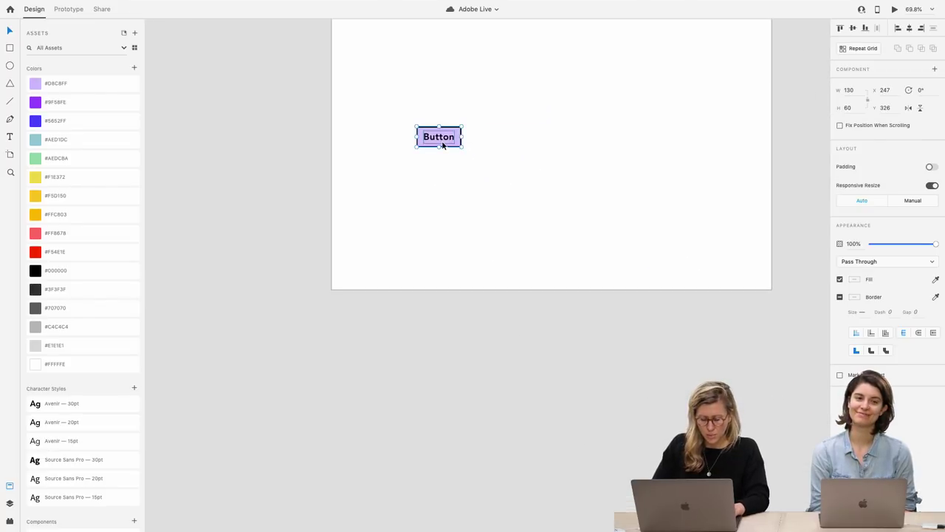
scroll(441, 140, "down", 5)
scroll(364, 185, "up", 5)
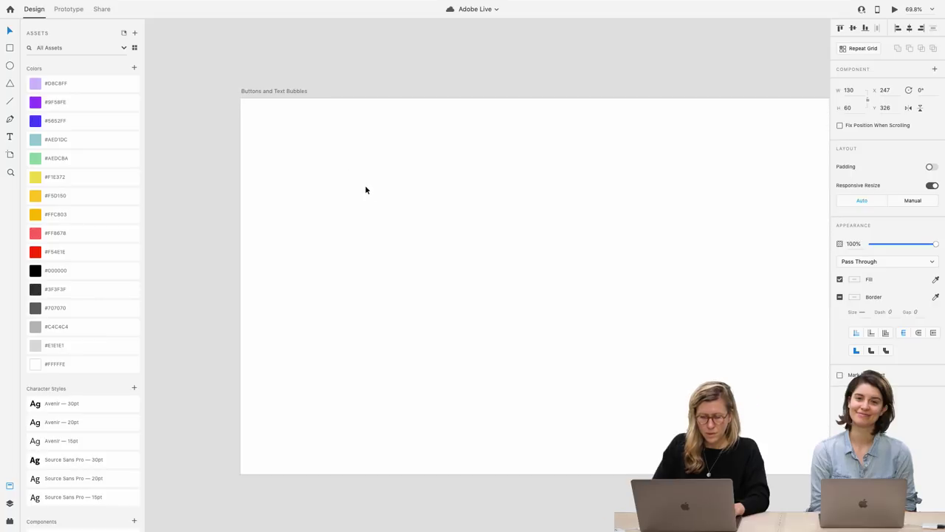
left_click(369, 217)
key("ctrl+v")
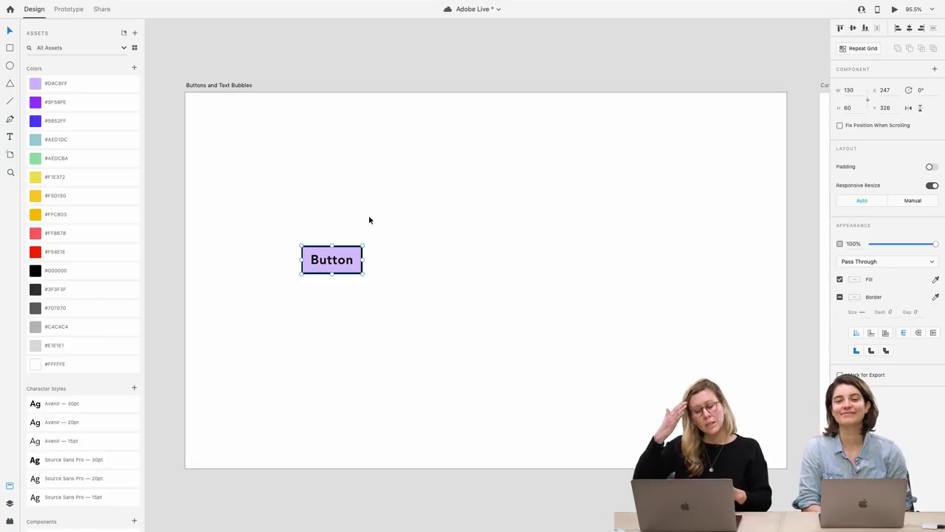
Switch the pasted Button label from heavy to regular weight
double_click(337, 266)
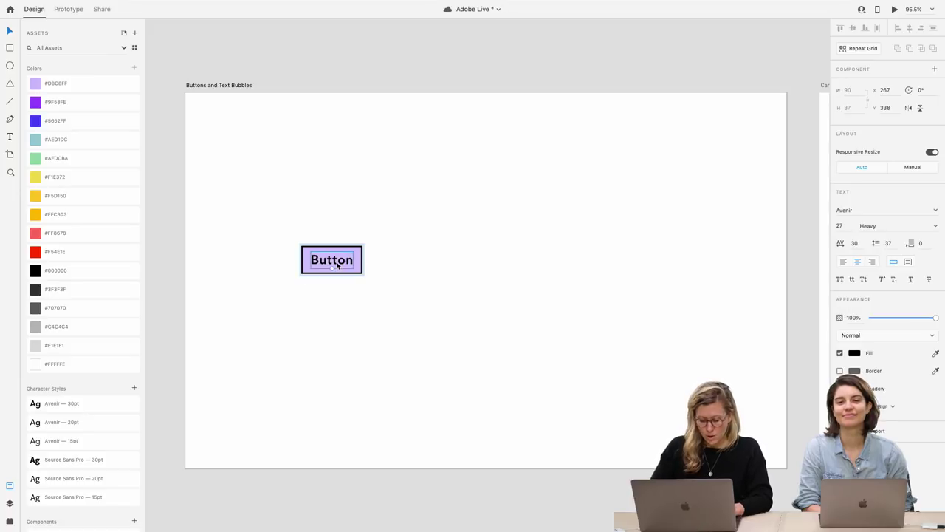
key("ctrl+b")
left_click(342, 301)
left_click(342, 274)
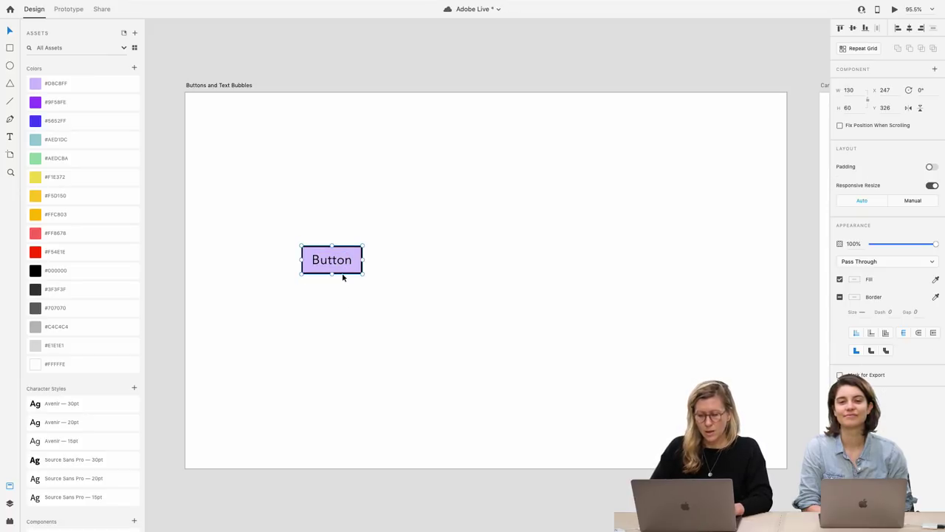
double_click(355, 265)
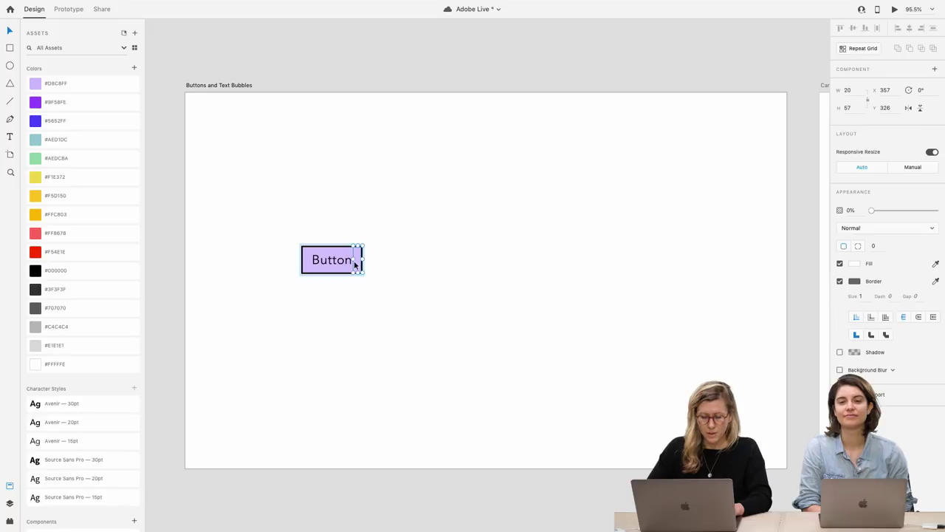
key("Escape")
left_click(305, 253)
left_click(312, 276)
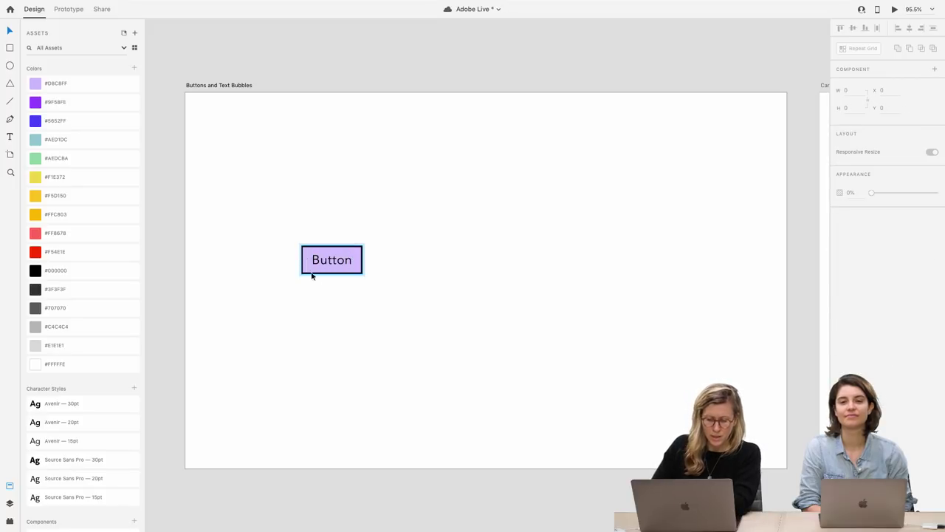
left_click(329, 259)
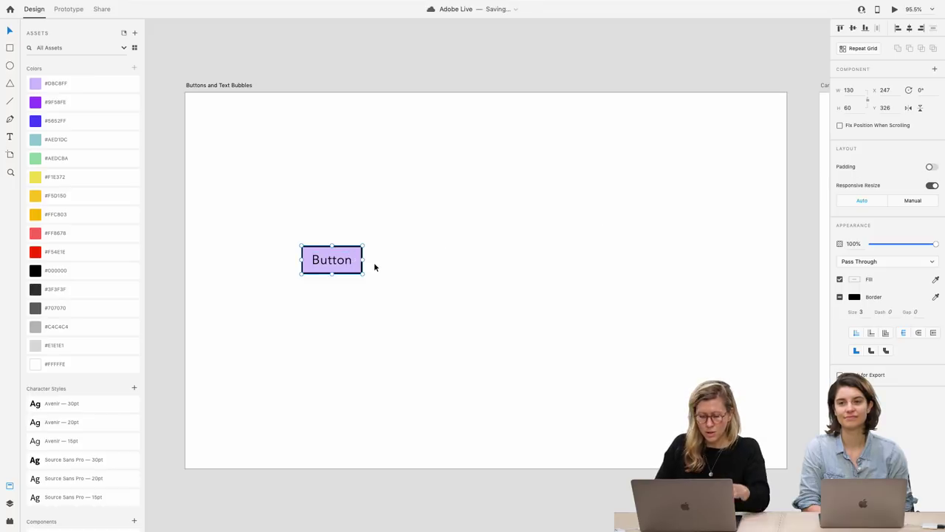
Break the Button component apart into separate layers
right_click(339, 273)
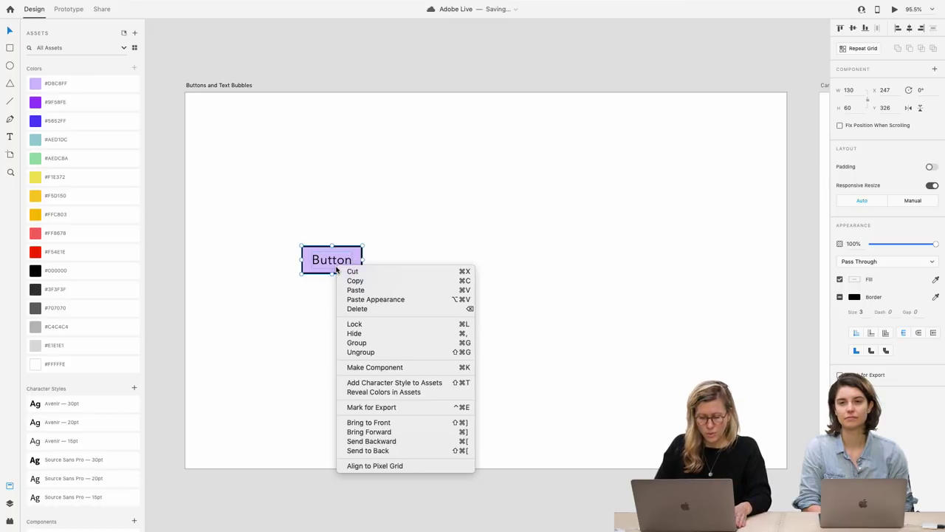
left_click(373, 352)
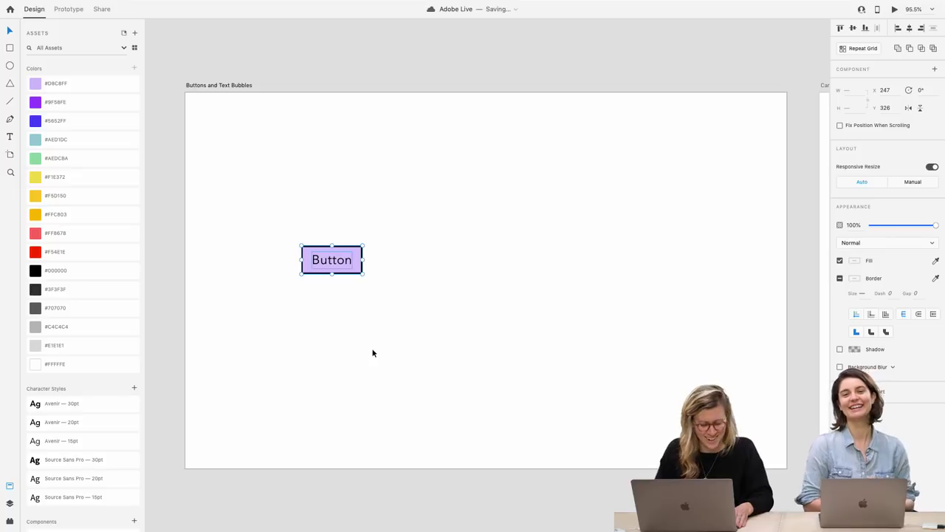
left_click(338, 310)
Group the lavender rectangle and the Button label together
scroll(325, 268, "up", 5)
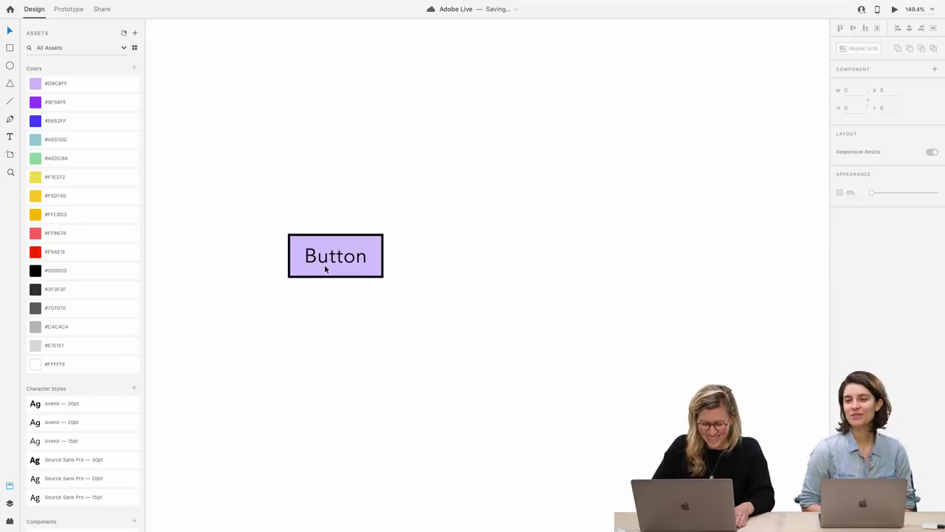
left_click(324, 268)
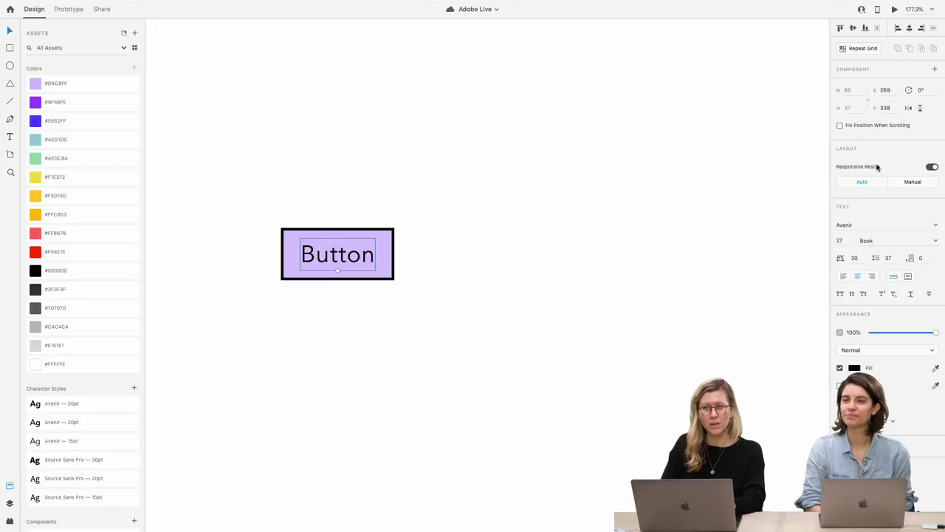
left_click(384, 259)
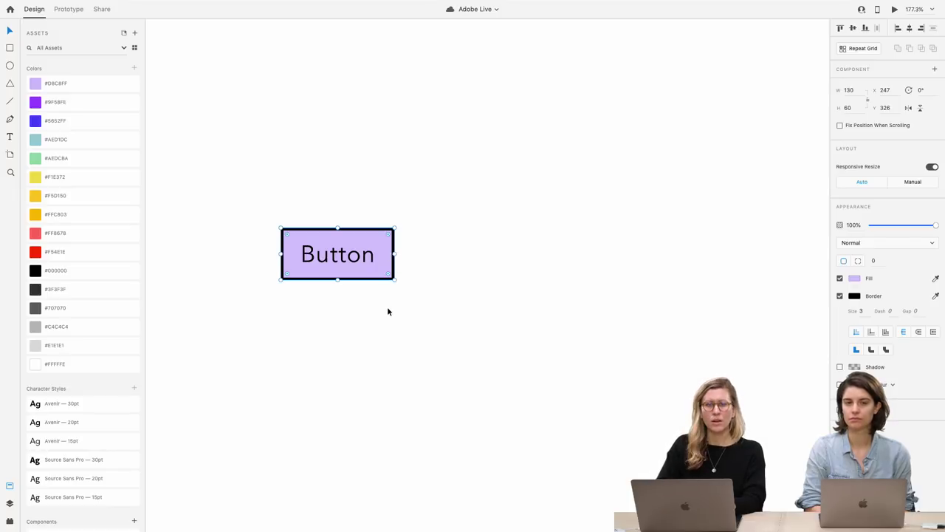
left_click_drag(420, 325, 261, 210)
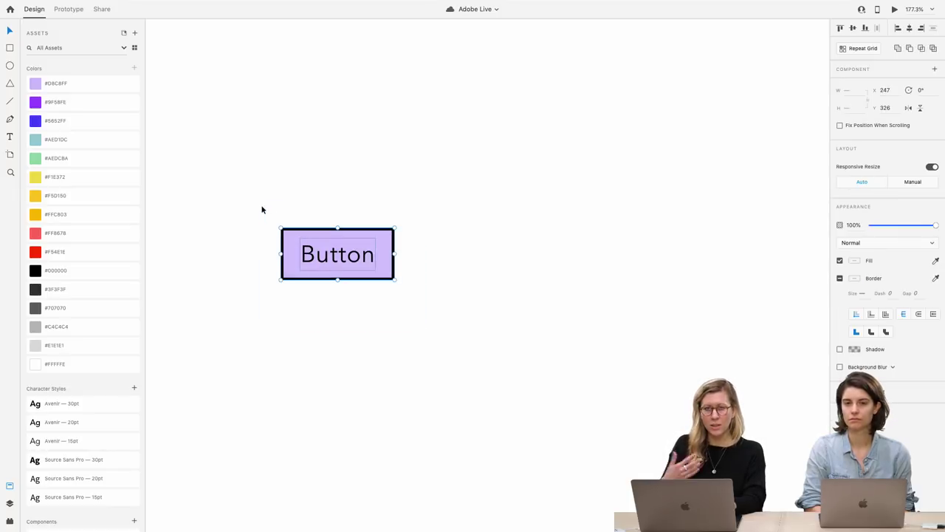
key("super+g")
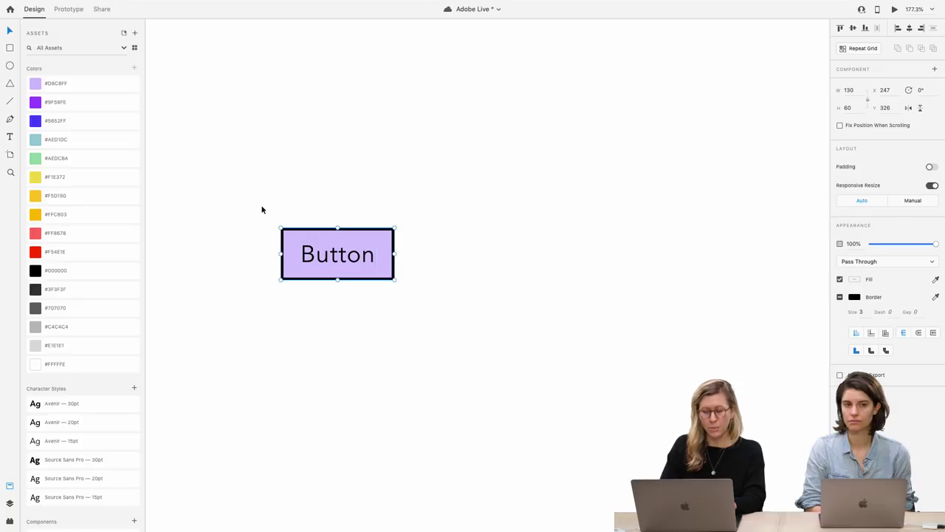
Turn on padding for the button group and set top padding to 22, making it 130×70
left_click(929, 169)
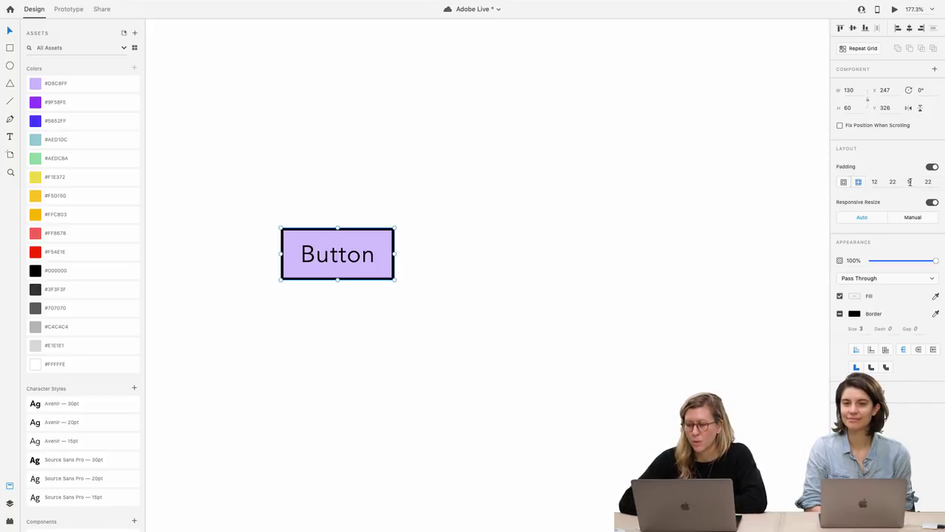
left_click(877, 181)
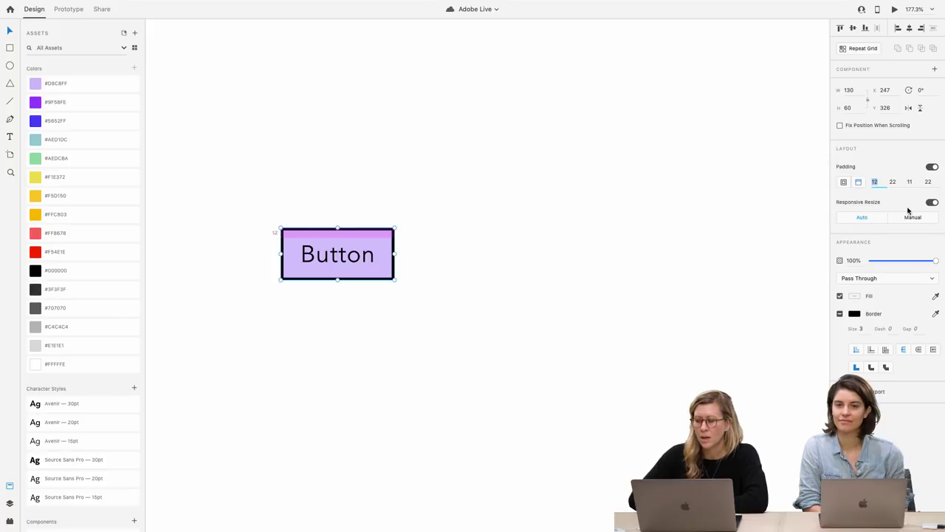
left_click(893, 181)
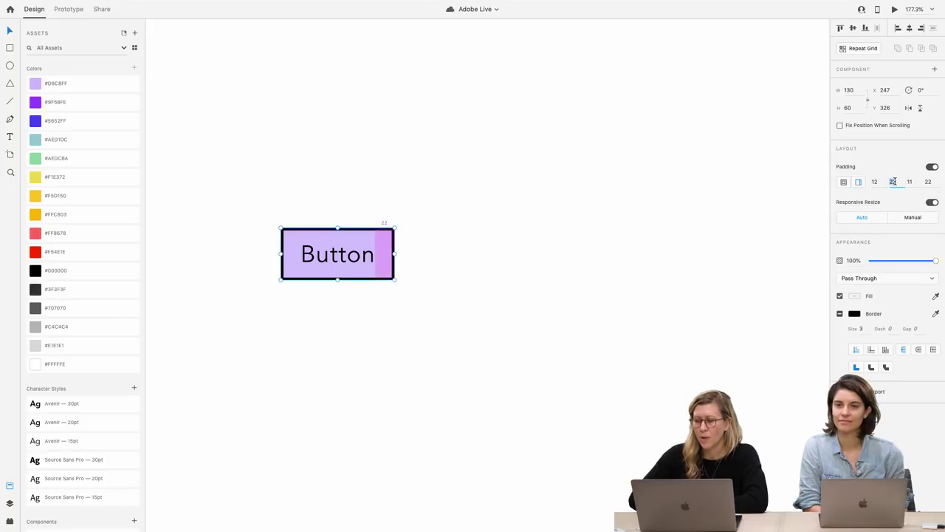
left_click(910, 182)
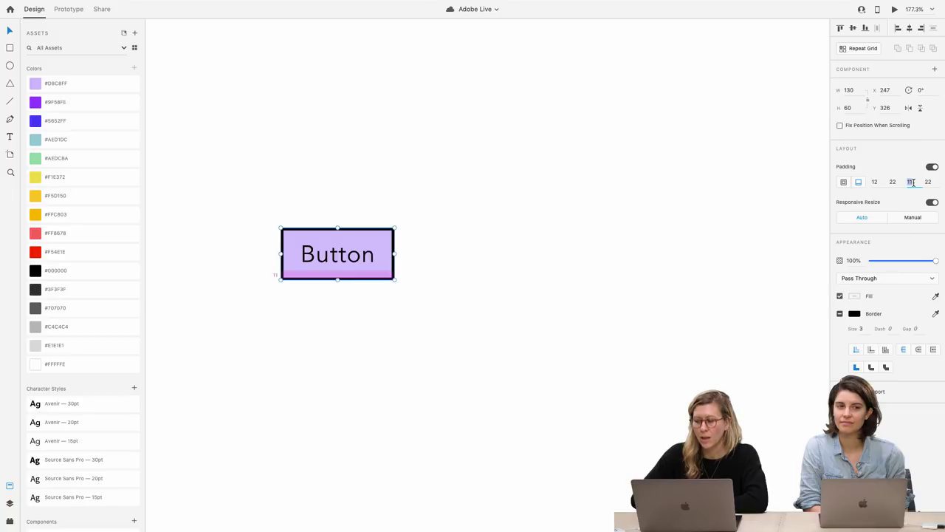
left_click(932, 182)
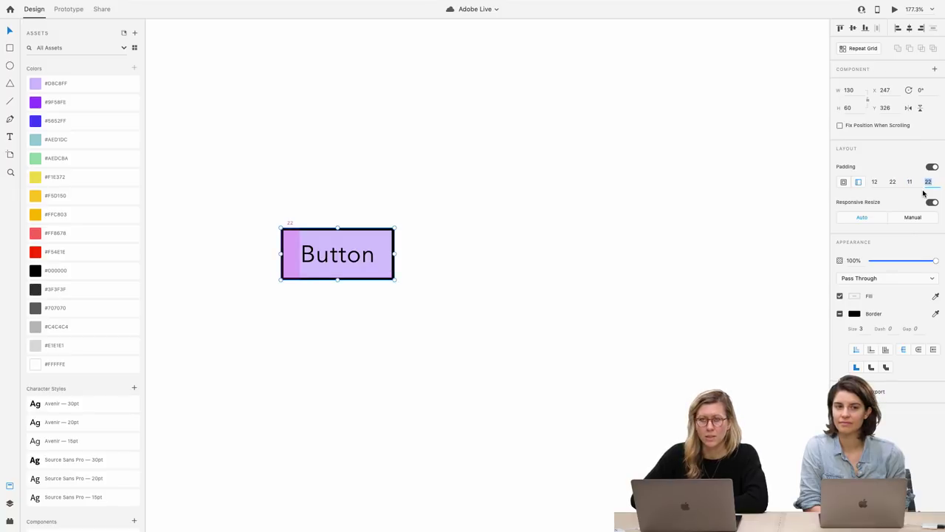
left_click(882, 182)
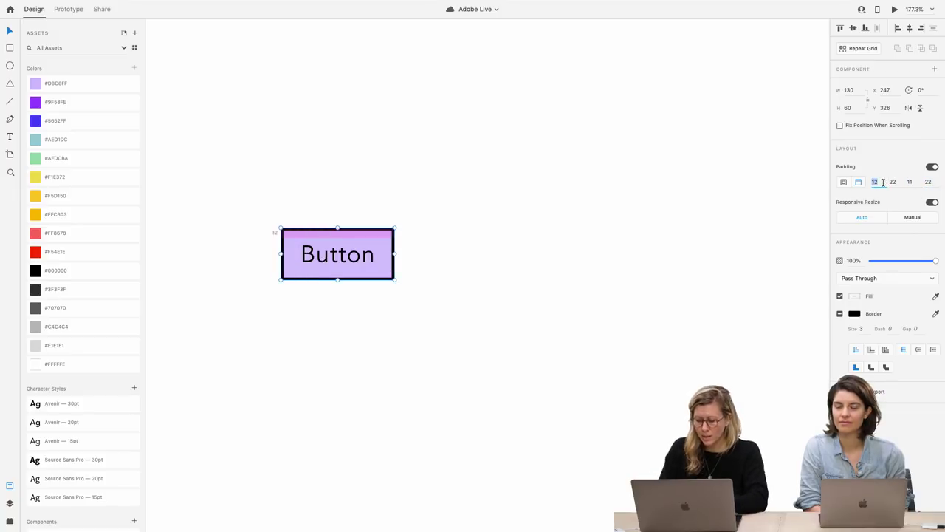
type("22")
key("Return")
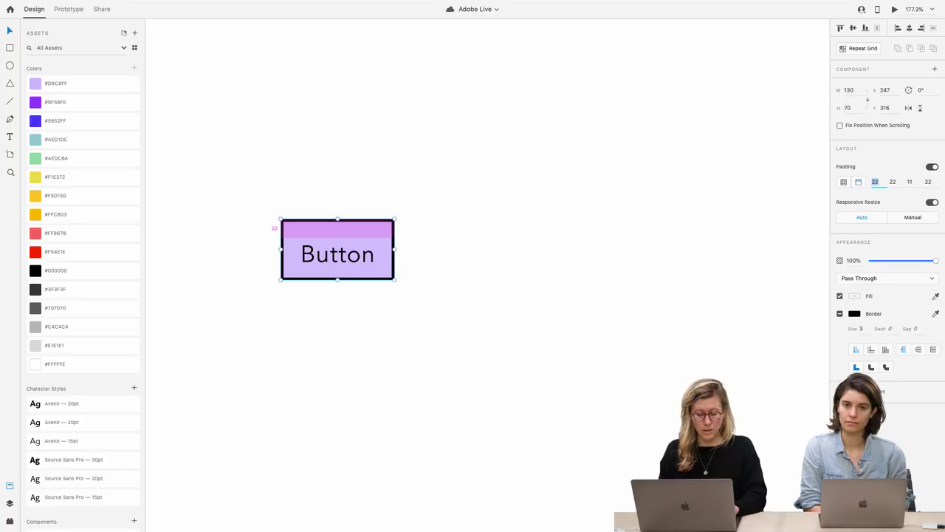
Paste a copy of the Button text to the upper left of the button
left_click(457, 239)
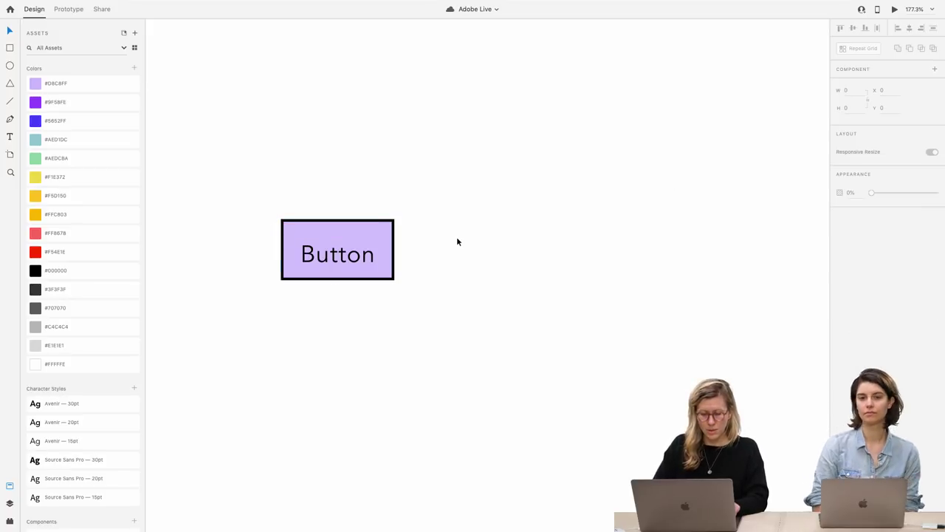
scroll(457, 240, "left", 2)
scroll(457, 239, "left", 2)
left_click(401, 254)
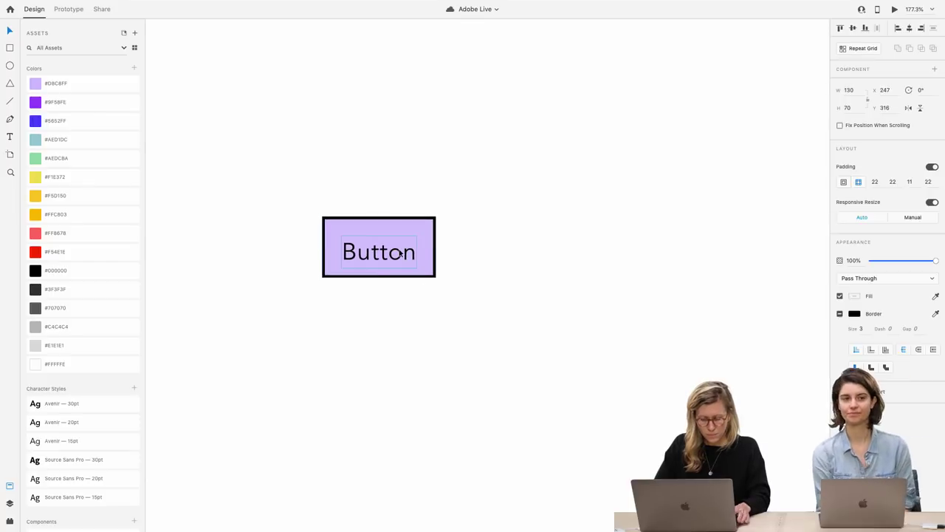
double_click(401, 253)
left_click(412, 322)
key("super+v")
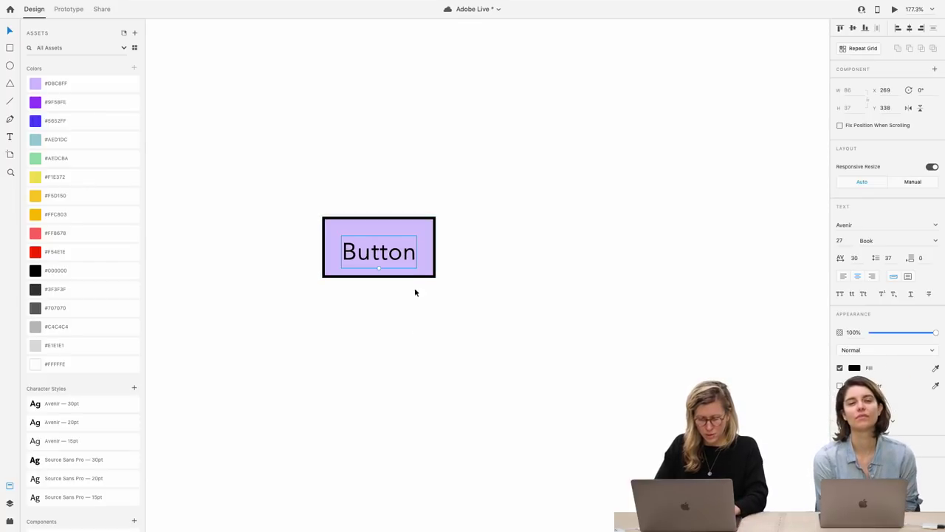
left_click_drag(396, 251, 243, 191)
scroll(244, 190, "left", 4)
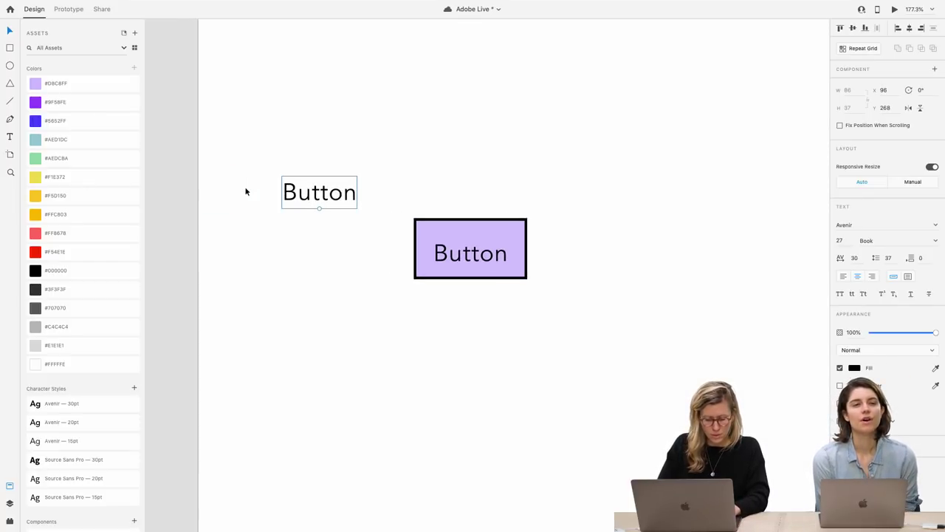
Replace the copied text with left-aligned lines '~', '~ + Option', '~ + Shift'
double_click(293, 192)
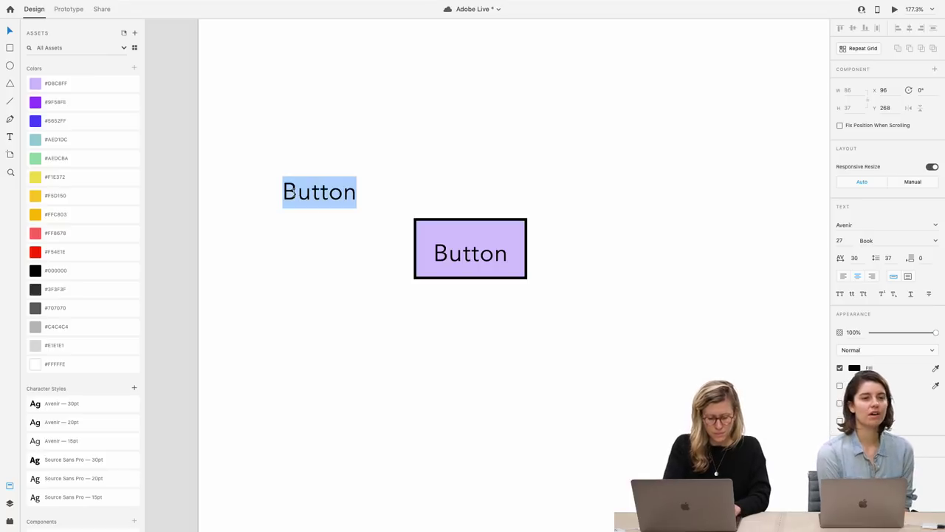
key("BackSpace")
type("~")
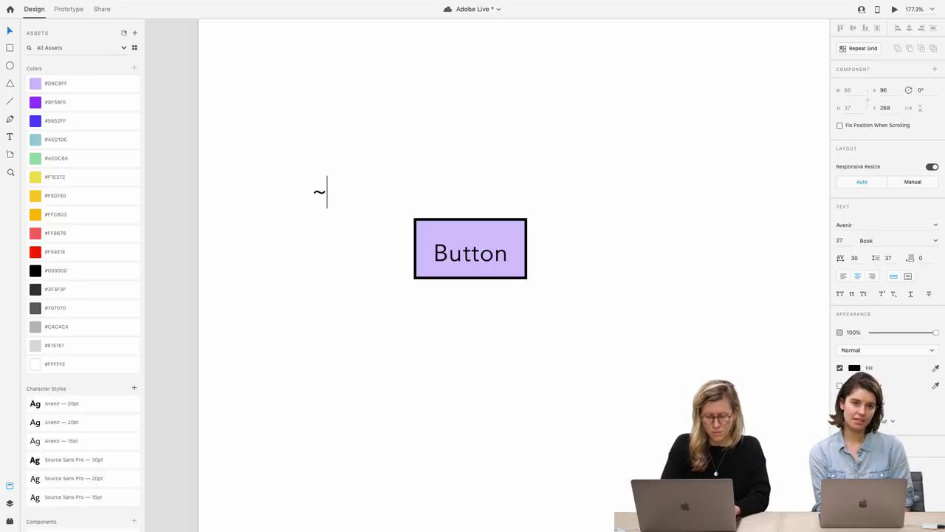
key("Return")
type("~")
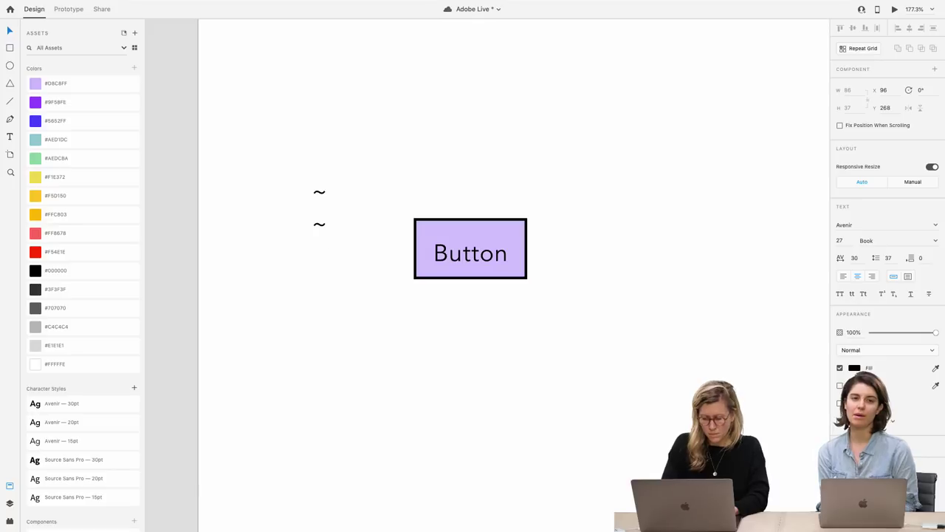
type(" + Option")
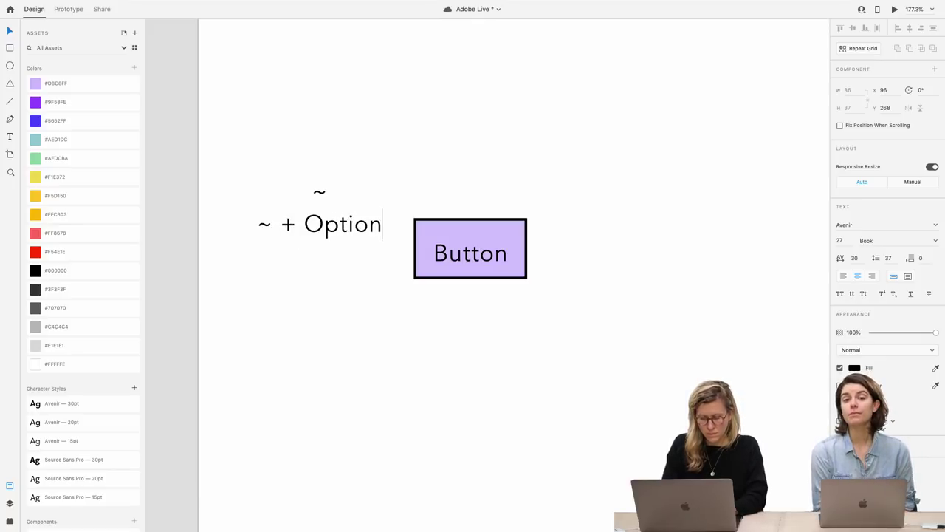
key("Return")
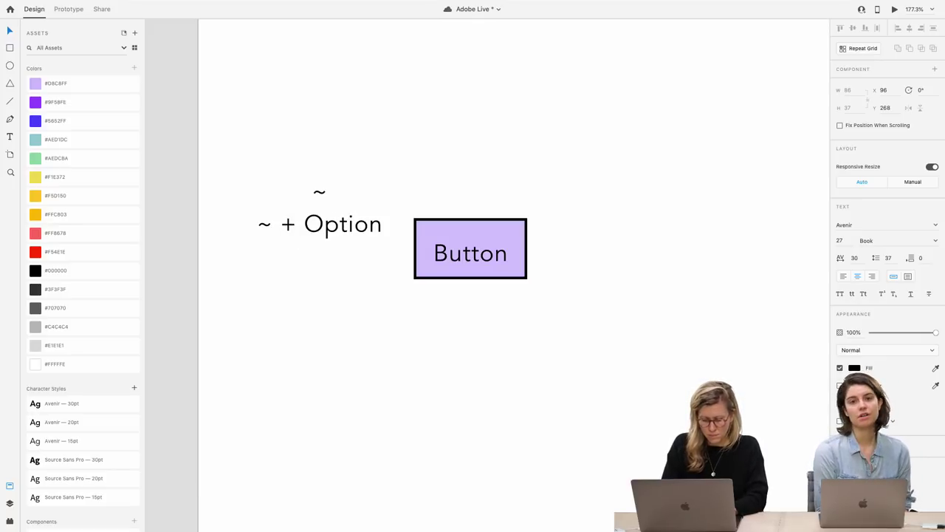
type("~ + HSi")
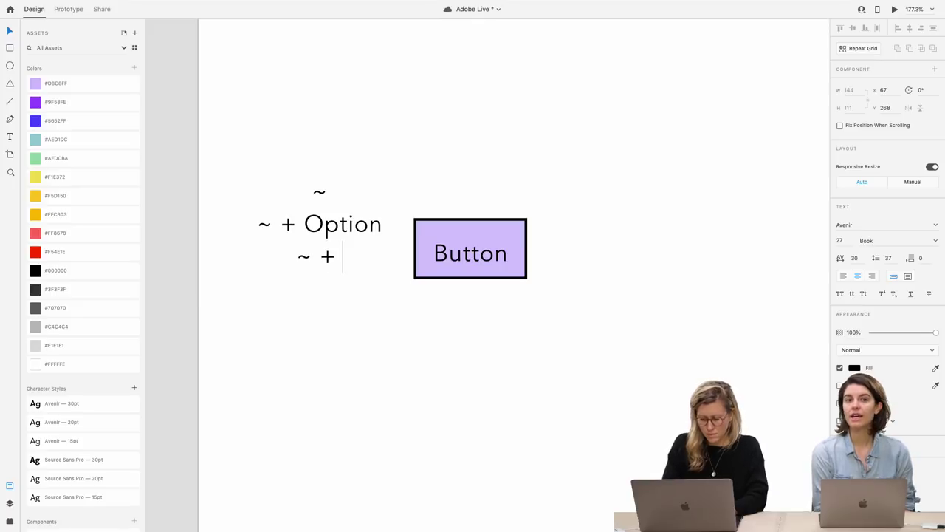
key("BackSpace")
key("BackSpace")
key("BackSpace")
type("Shift")
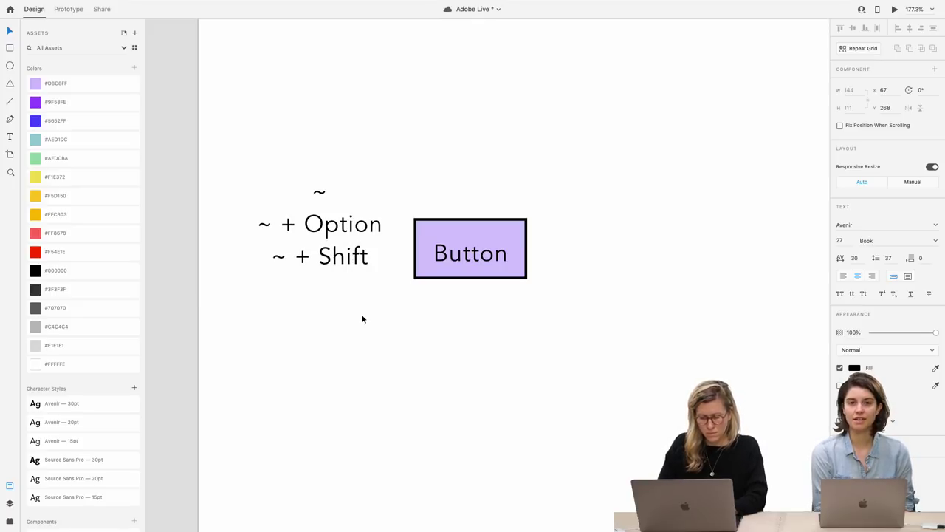
key("Escape")
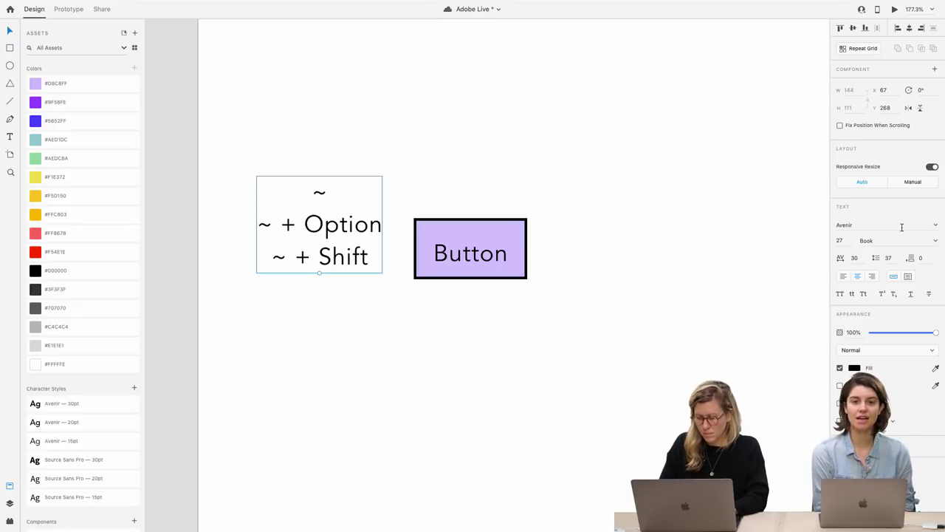
left_click(846, 277)
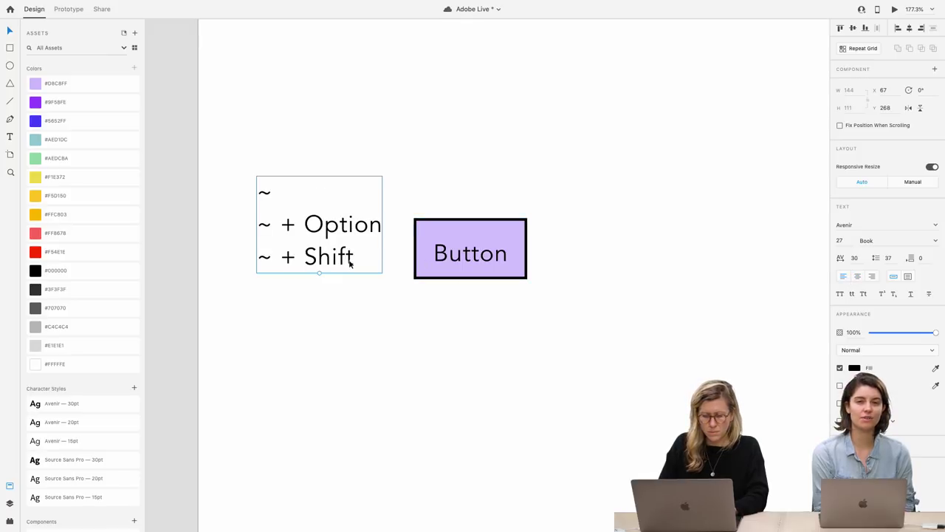
left_click_drag(348, 258, 345, 274)
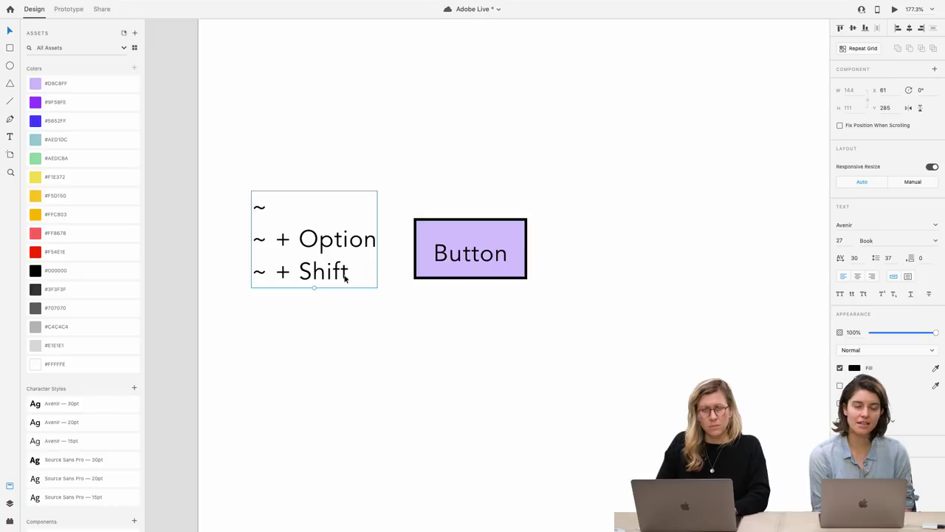
Add a 'Keyboard shortcuts' heading line and move the note above the Button
double_click(336, 270)
key("Left")
key("Return")
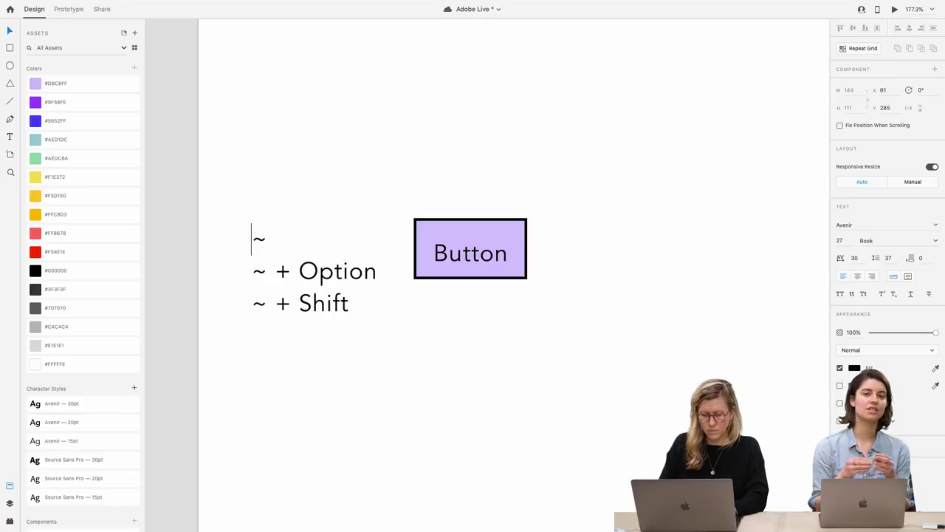
key("Up")
type("Keyb")
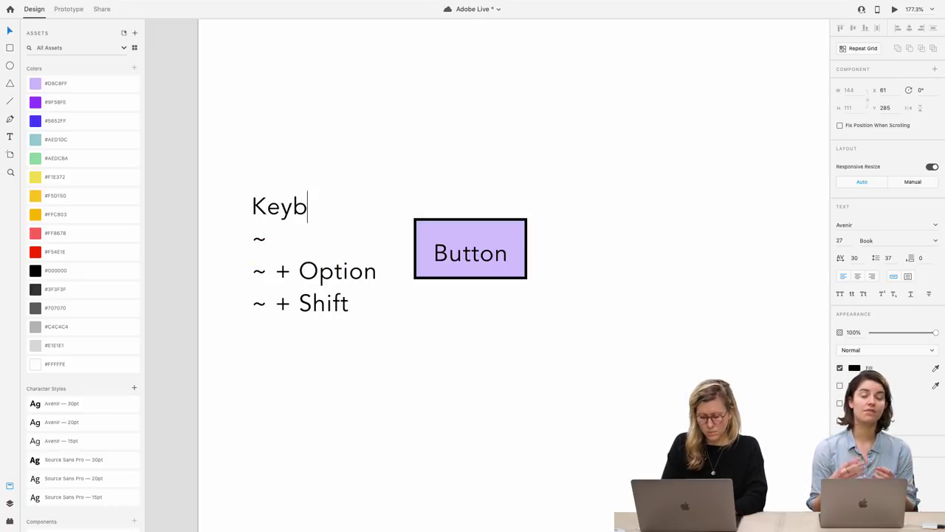
type("oard shortcuts")
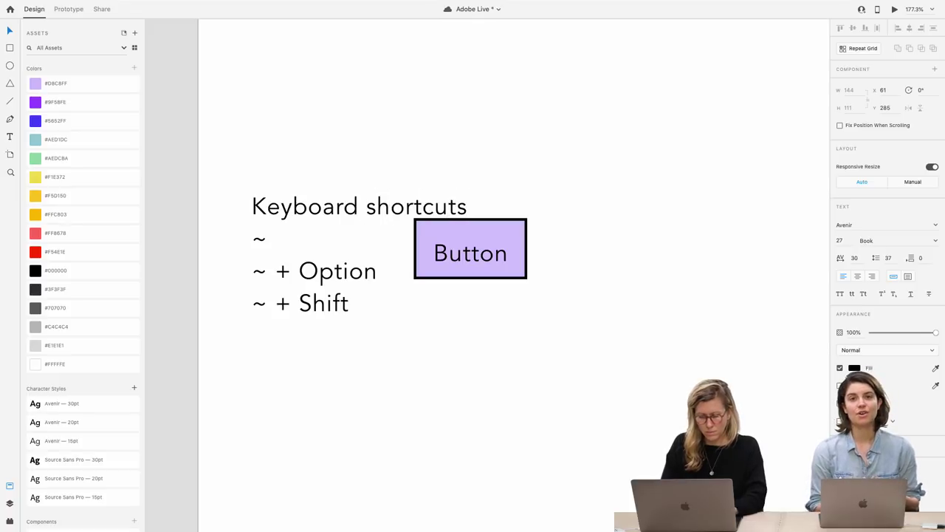
key("Escape")
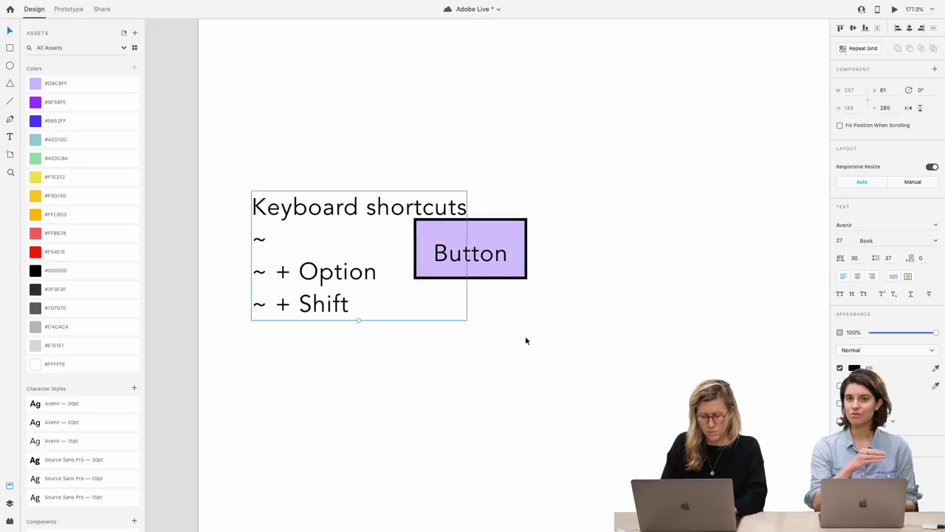
scroll(336, 306, "up", 5)
left_click_drag(316, 341, 477, 189)
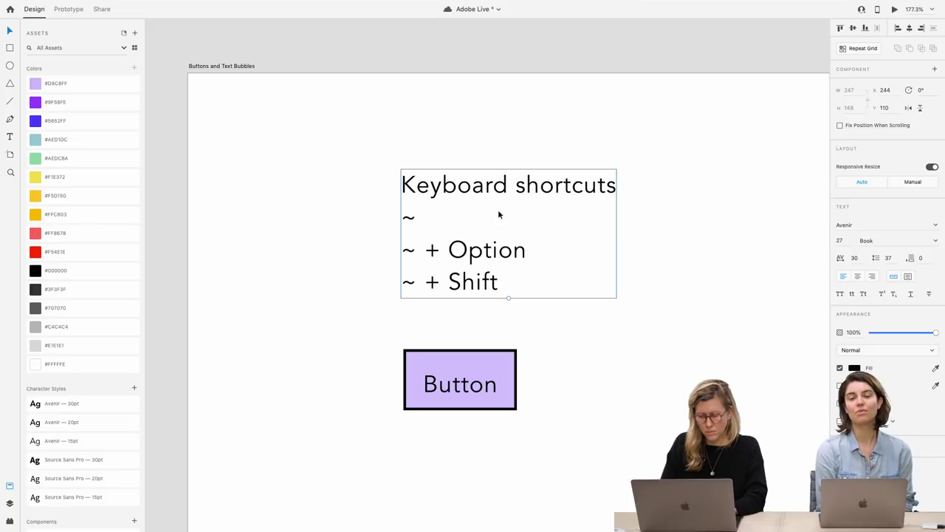
Deselect the Keyboard shortcuts note and save the document
left_click(569, 338)
scroll(569, 338, "down", 2)
scroll(569, 343, "down", 1)
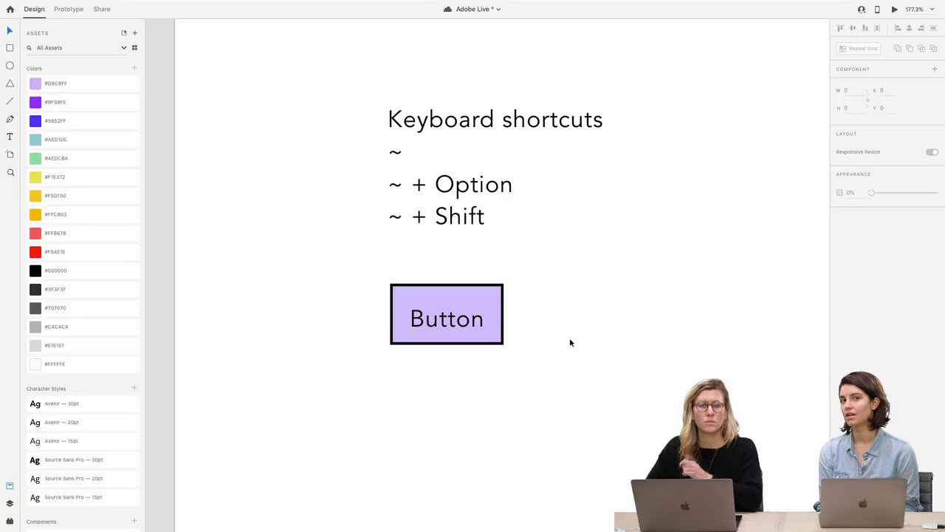
key("ctrl+s")
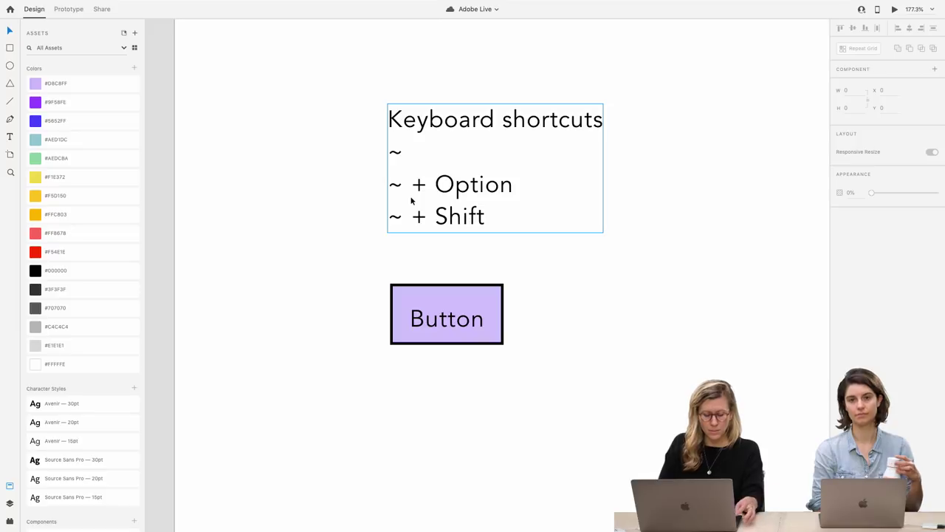
Tune the Button's top, bottom and right padding, then even all four sides so the lavender box sits slightly shorter
left_click(461, 295)
double_click(455, 321)
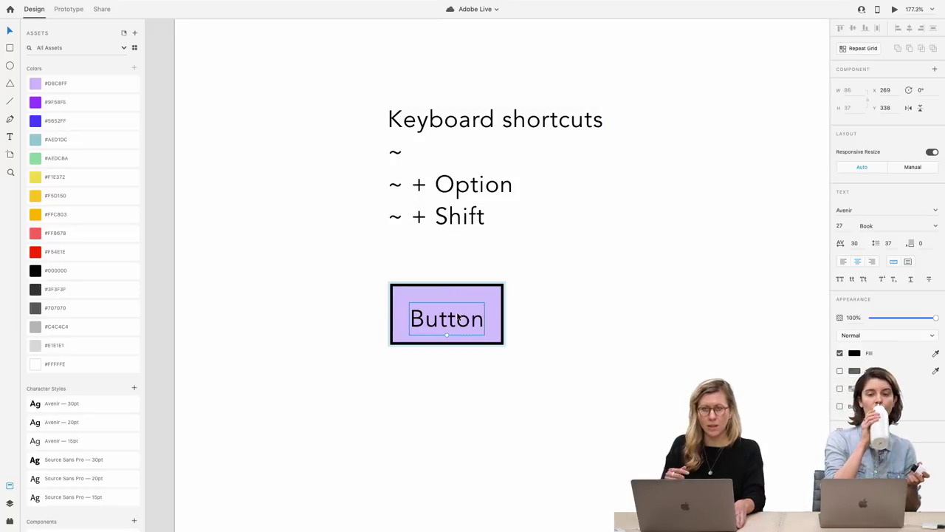
mouse_move(459, 297)
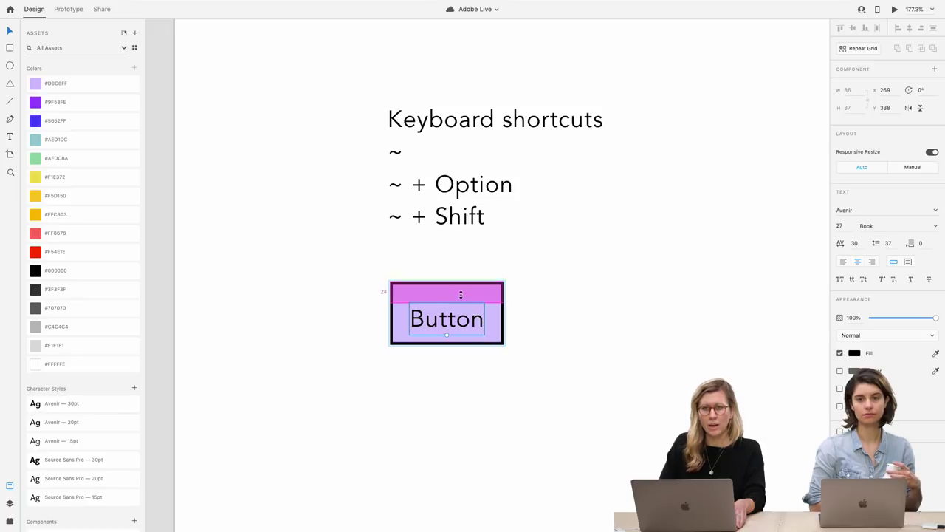
left_click_drag(460, 294, 462, 293)
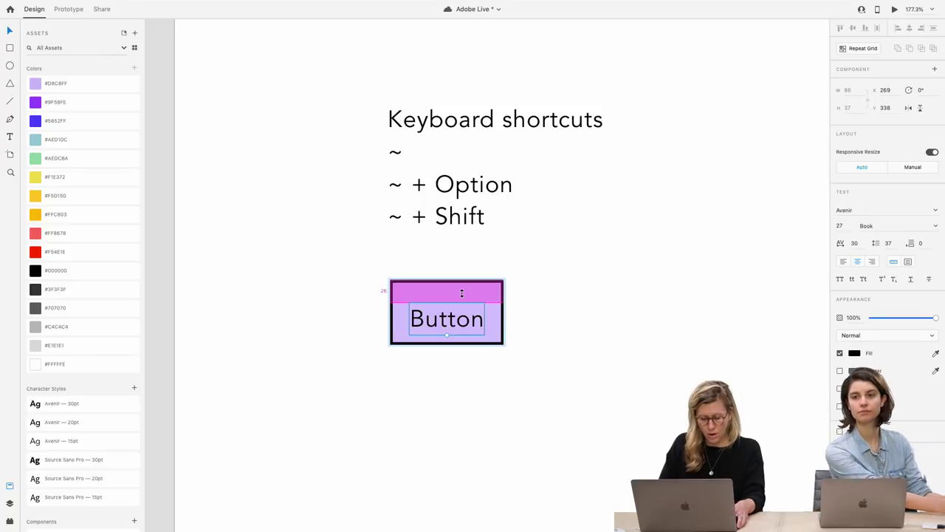
left_click_drag(461, 293, 462, 296)
left_click_drag(495, 325, 493, 326)
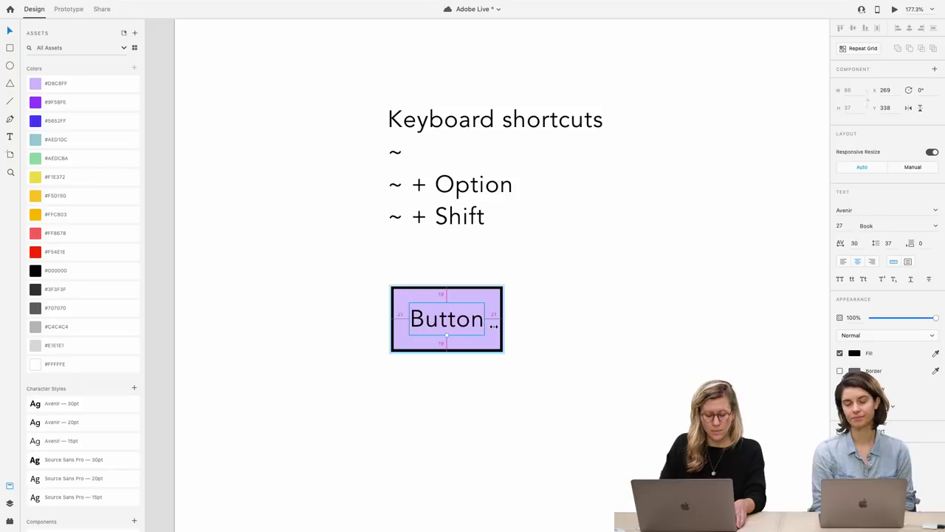
key("alt")
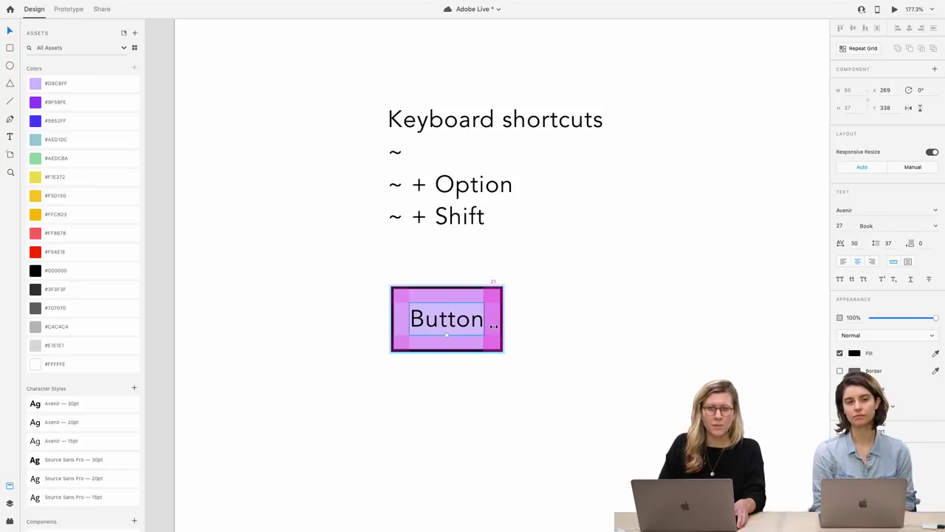
left_click_drag(493, 325, 493, 329)
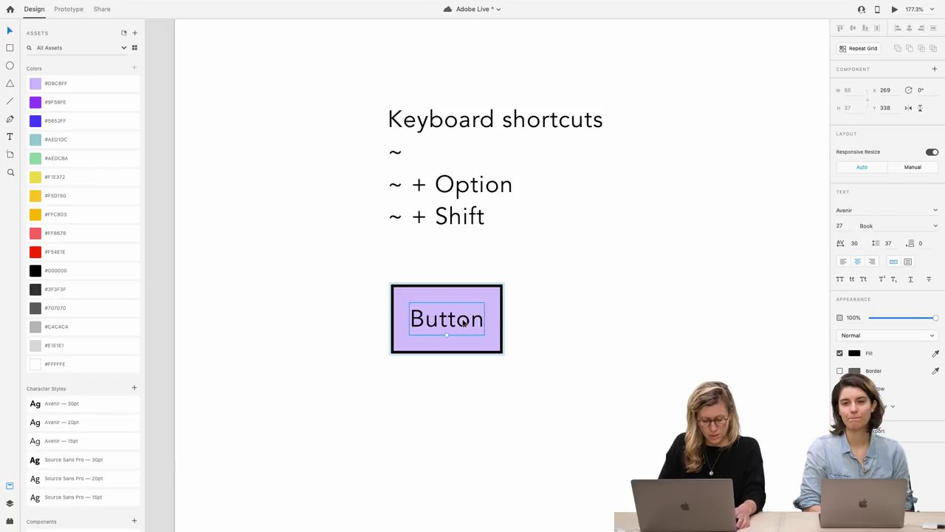
left_click_drag(462, 289, 461, 296)
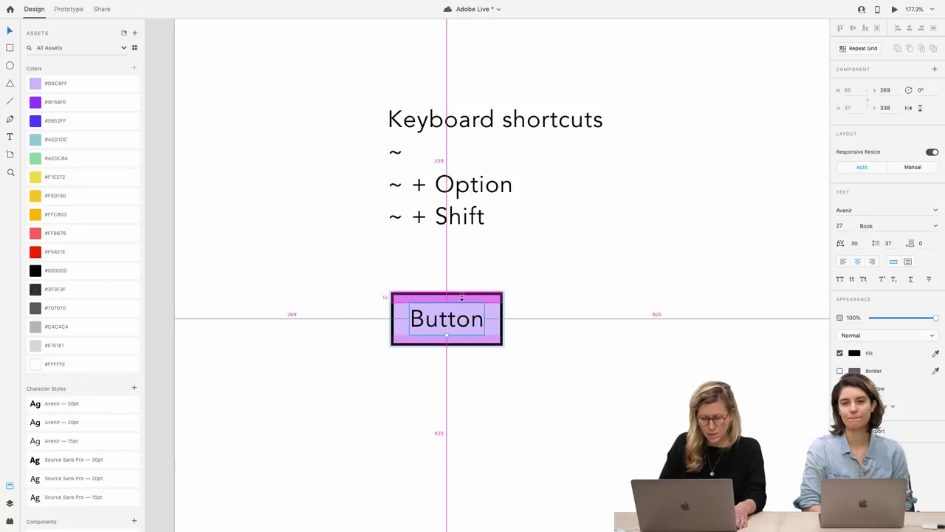
left_click(447, 399)
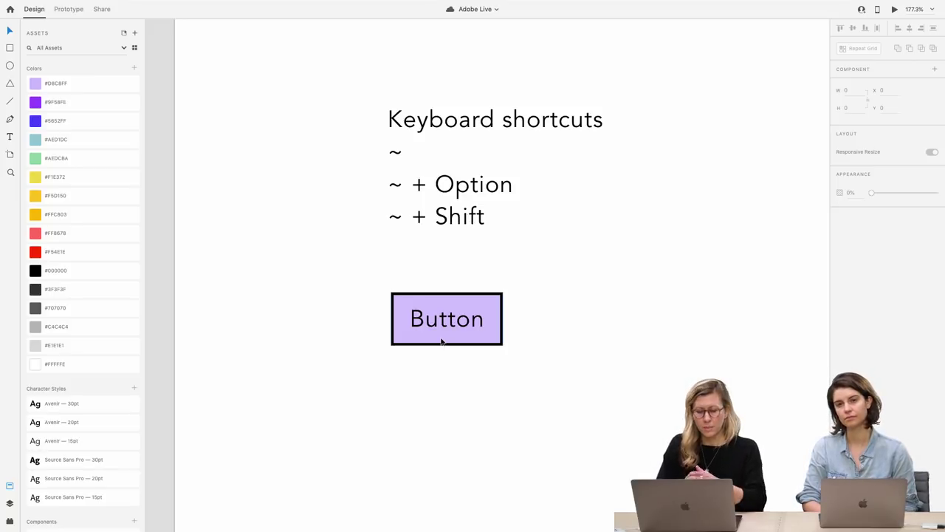
Align the Button's left edge with the Keyboard shortcuts text and test its label as 'Change text'
left_click(462, 332)
left_click_drag(463, 331, 457, 329)
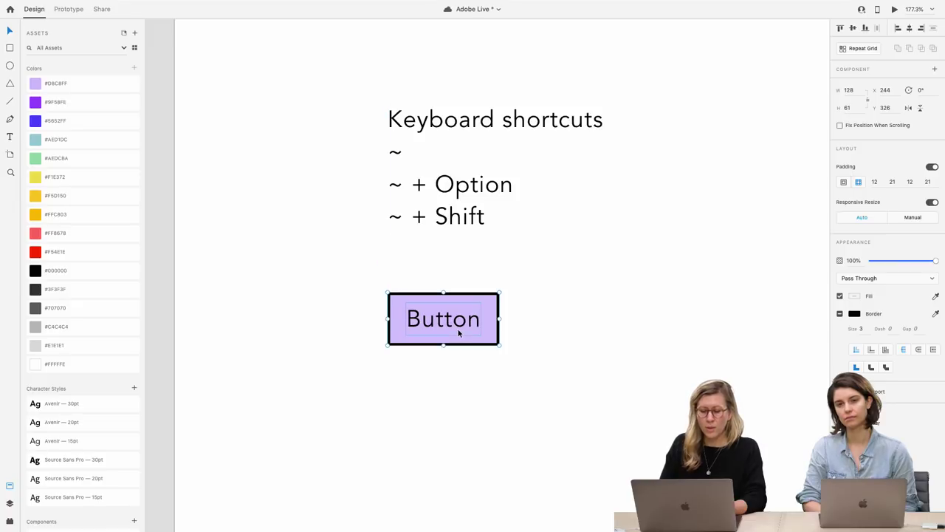
double_click(456, 322)
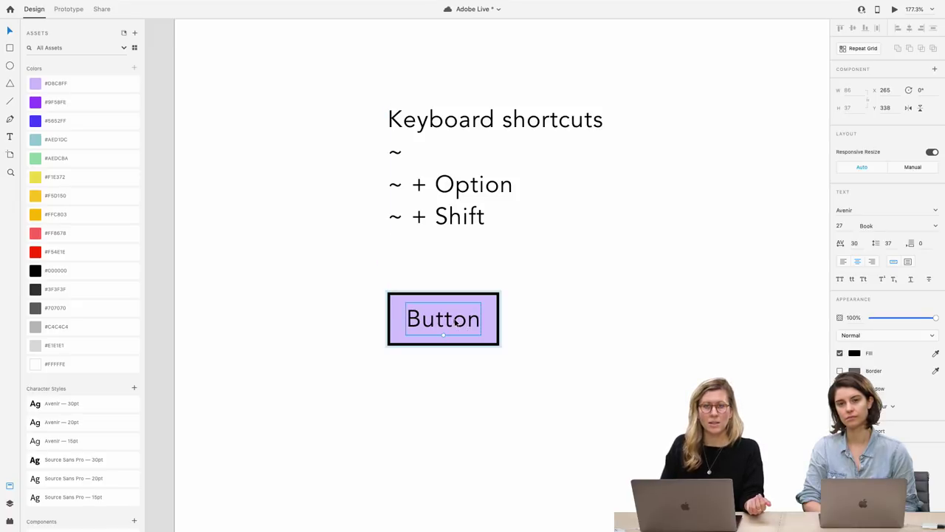
double_click(456, 321)
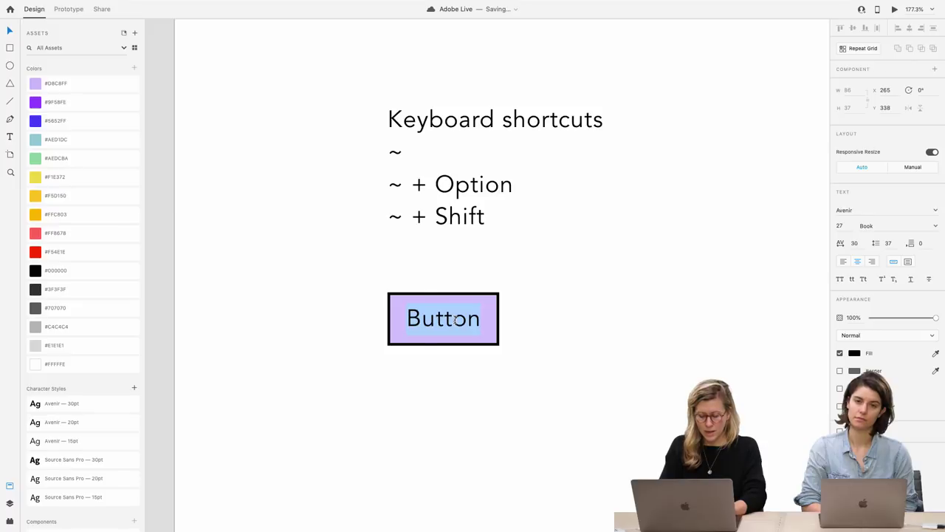
type("Change te")
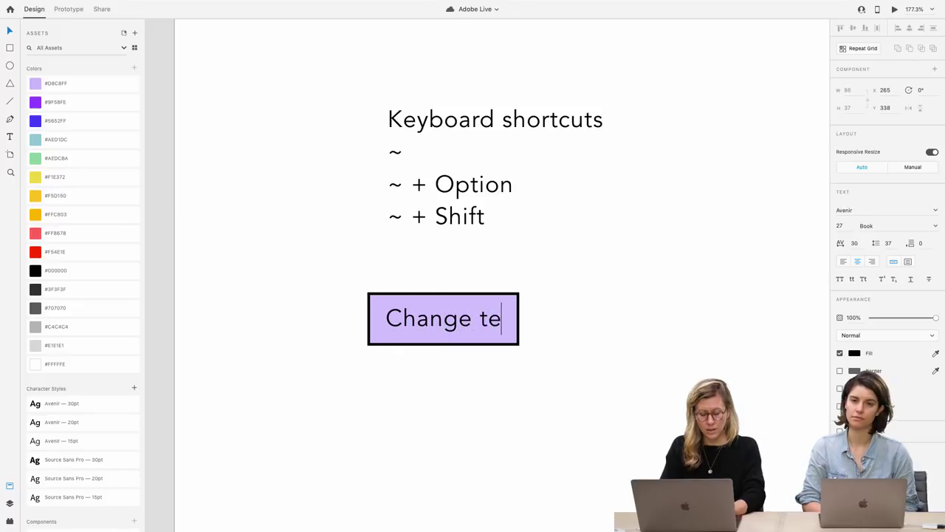
type("xt")
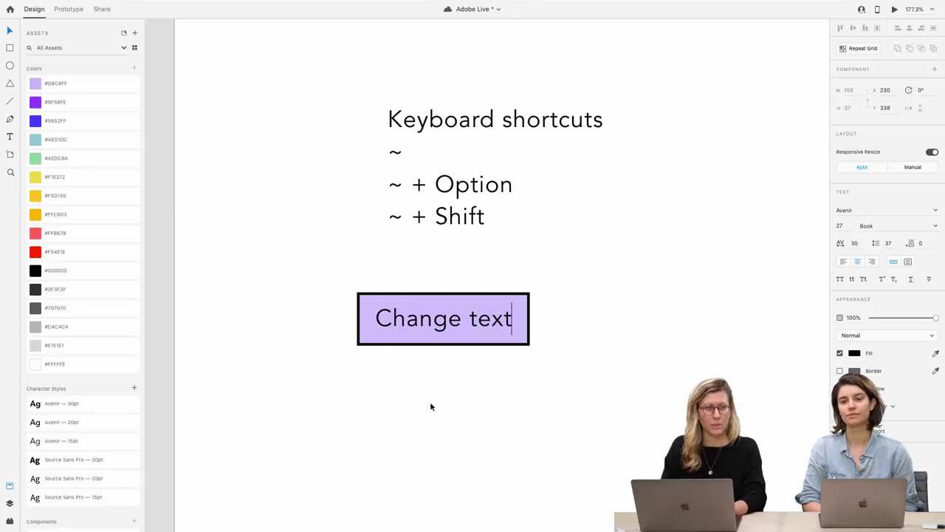
key("Escape")
left_click(430, 406)
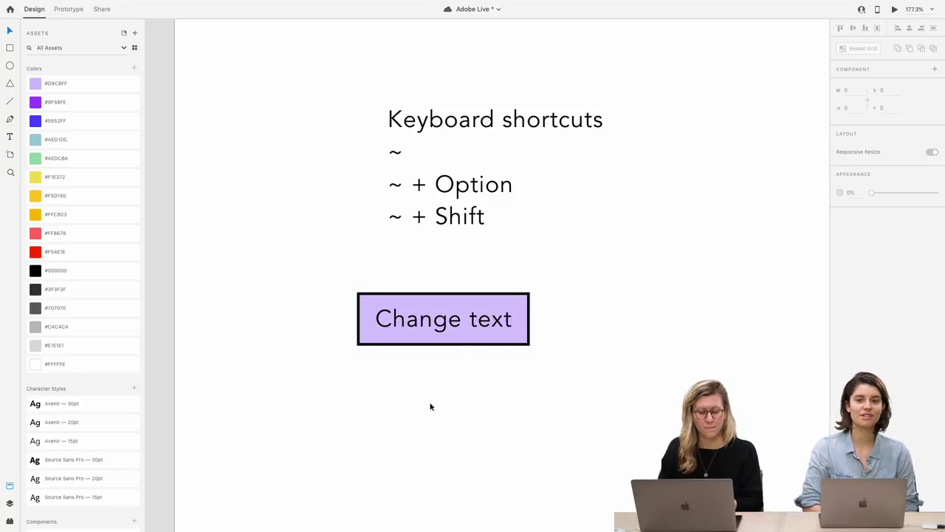
Change the label back to 'Button' and save the document
left_click(455, 330)
double_click(452, 328)
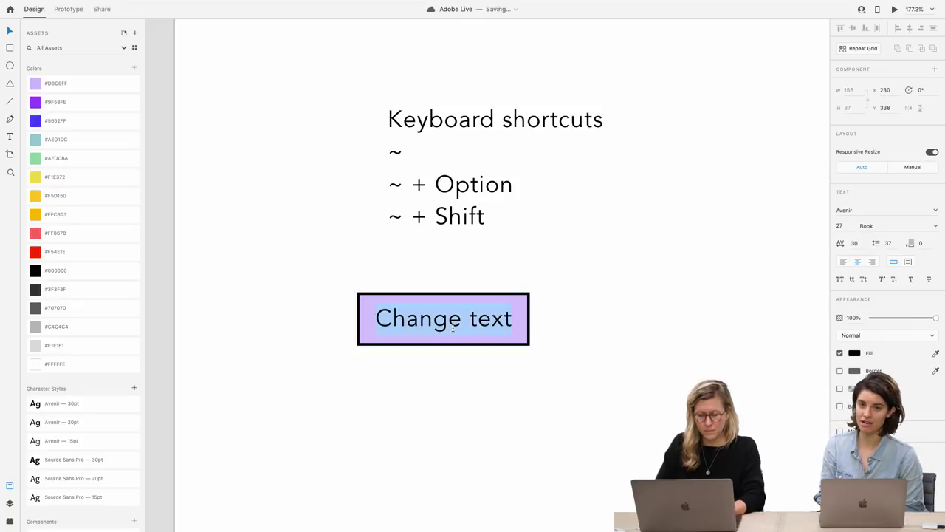
type("Button")
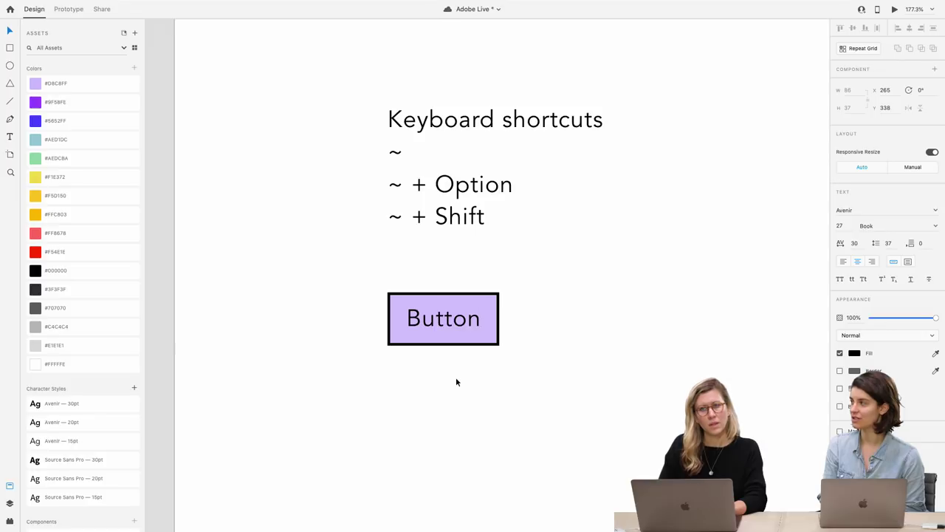
key("Escape")
key("Escape")
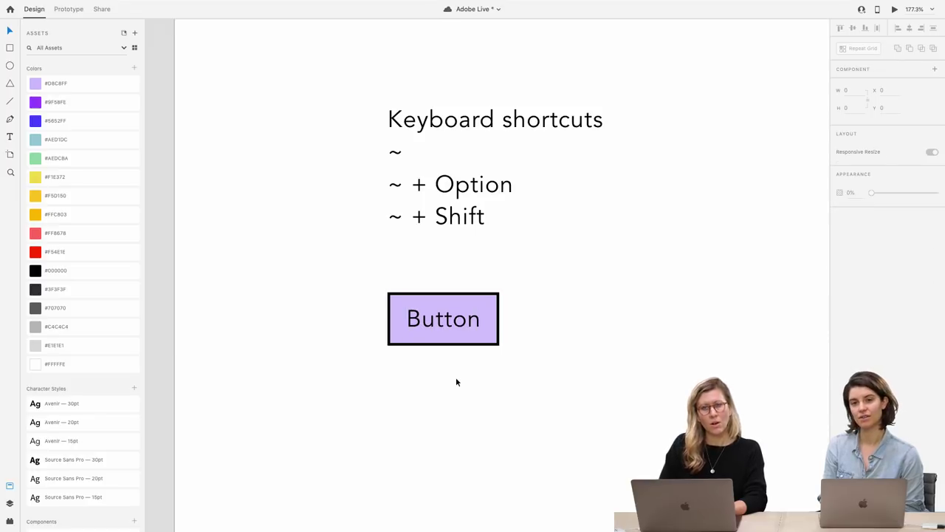
left_click(455, 339)
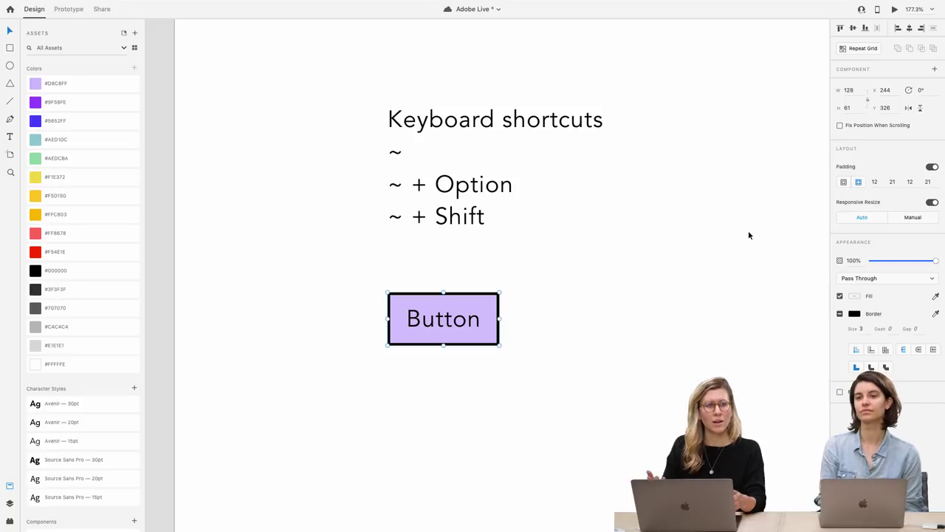
key("super+s")
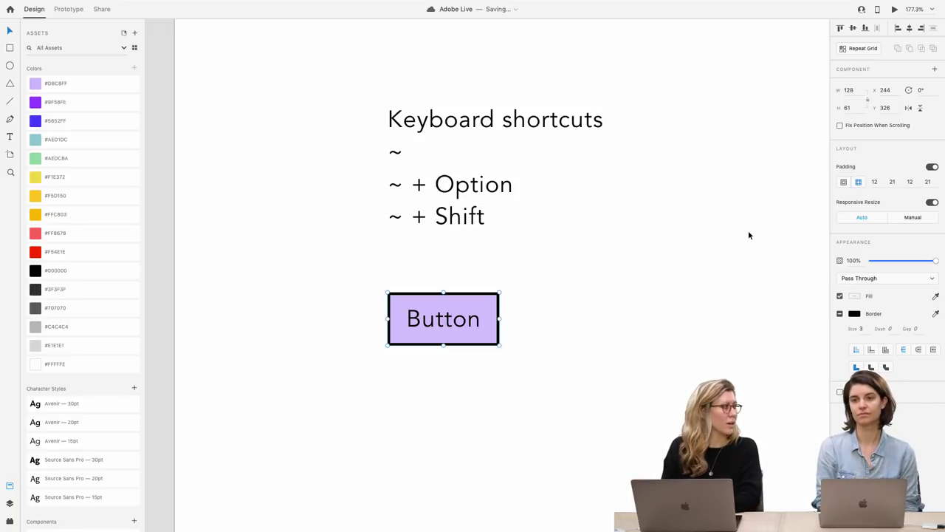
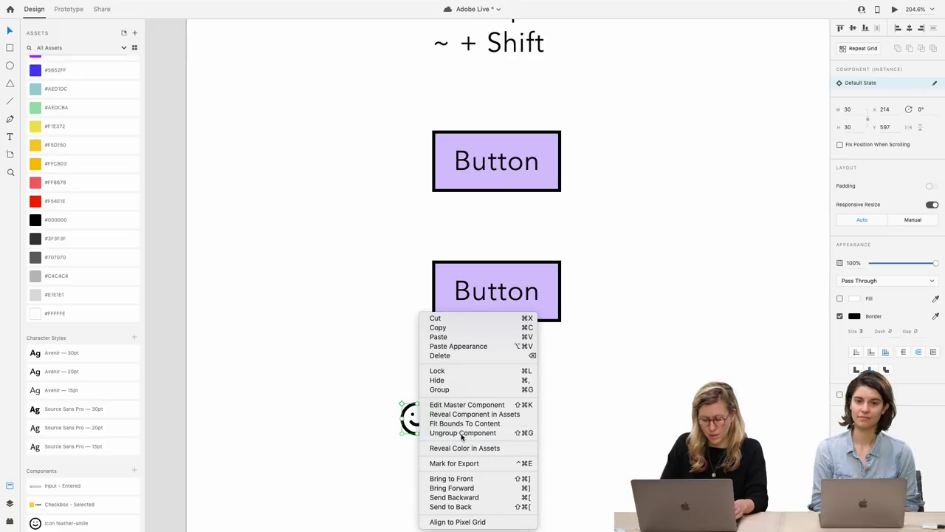
Place the smiley icon on the lower Button's left edge
left_click(426, 418)
left_click(435, 441)
left_click_drag(449, 454, 382, 387)
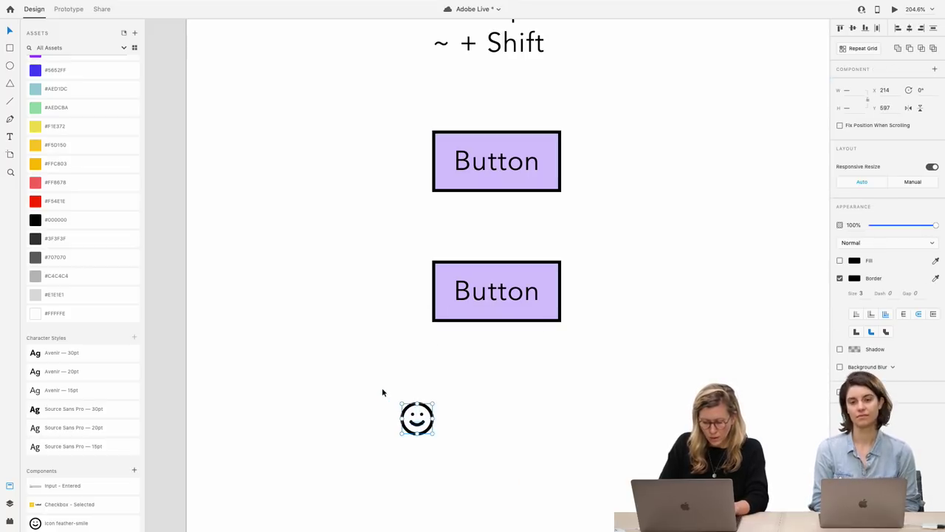
left_click(458, 428)
left_click_drag(417, 427, 428, 299)
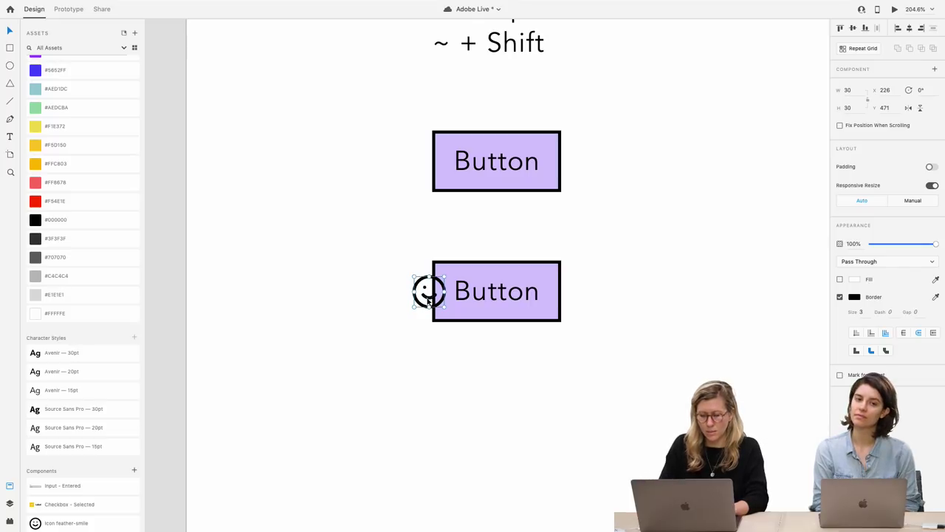
key("Delete")
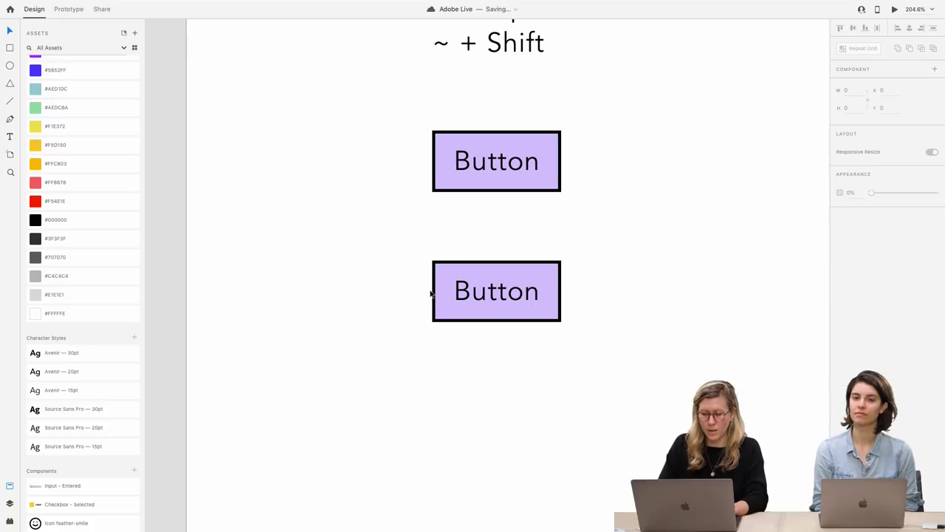
left_click(446, 291)
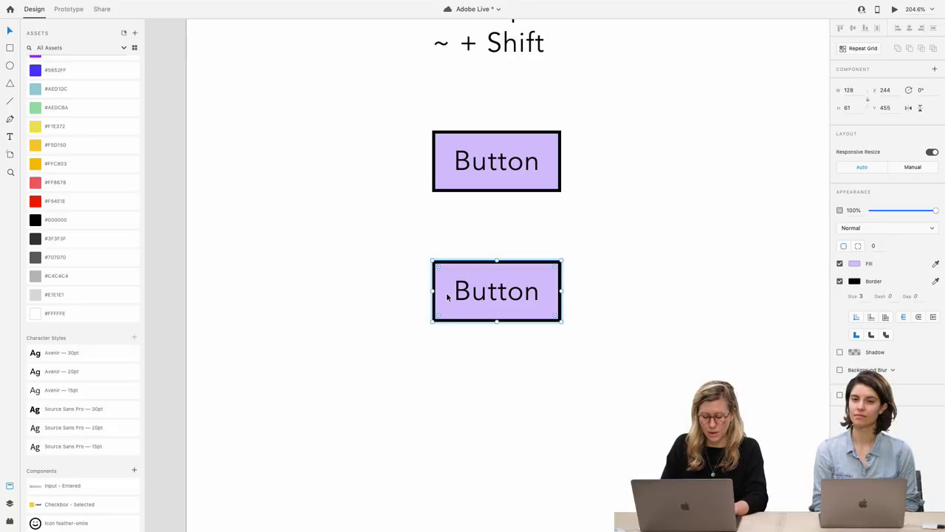
key("ctrl+z")
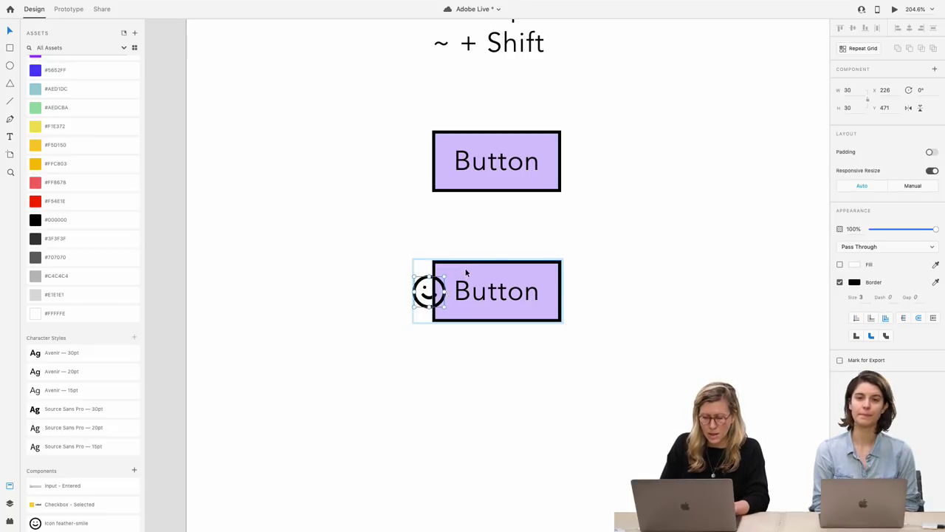
Widen the lower Button's purple background leftward to 167 so the icon sits before the label
left_click(436, 293)
left_click_drag(433, 292, 391, 291)
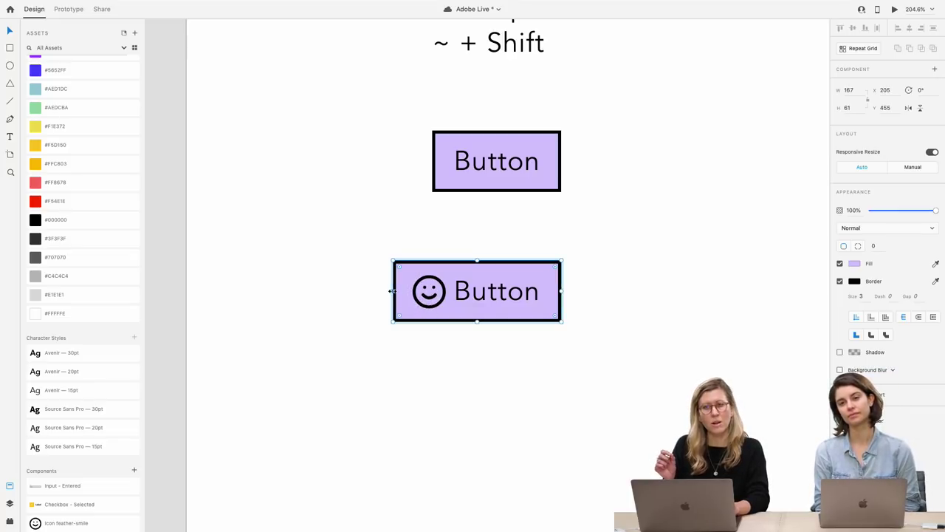
left_click(514, 353)
left_click(483, 296)
double_click(437, 298)
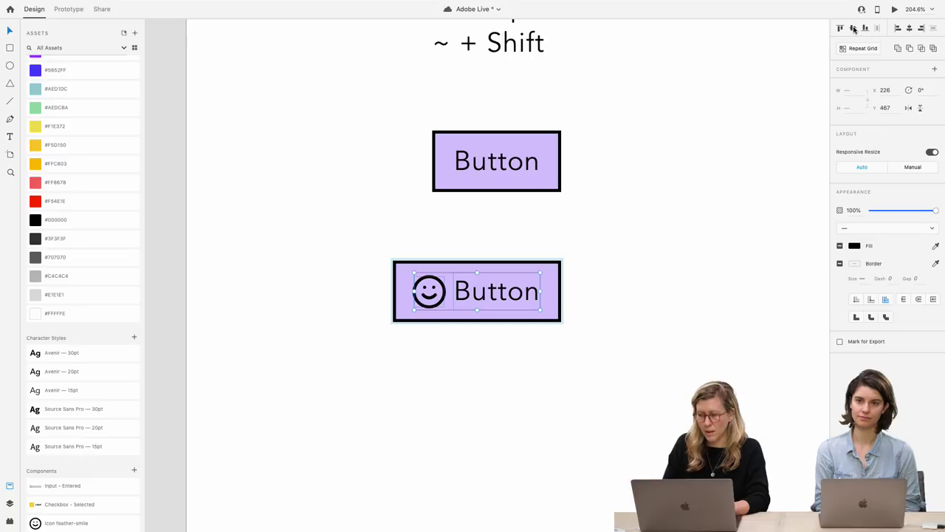
left_click(522, 349)
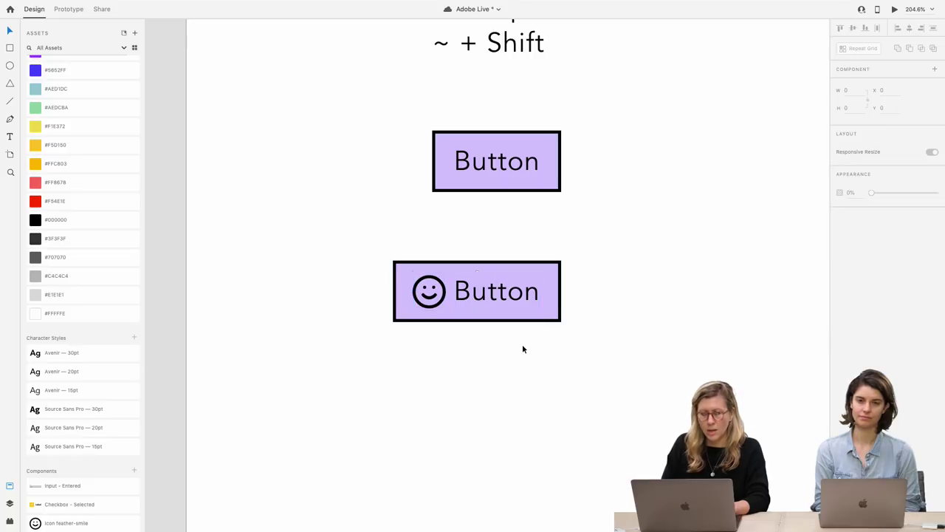
scroll(522, 349, "up", 2)
left_click(424, 324)
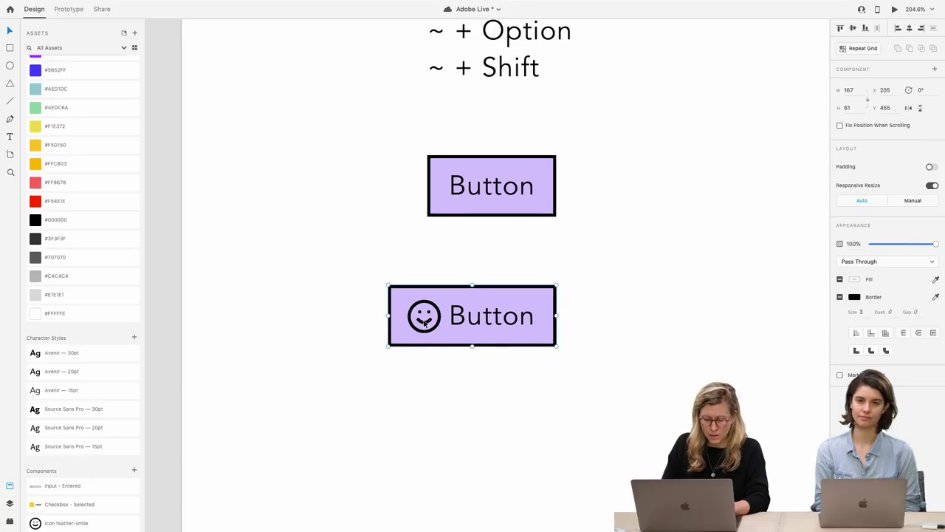
double_click(425, 323)
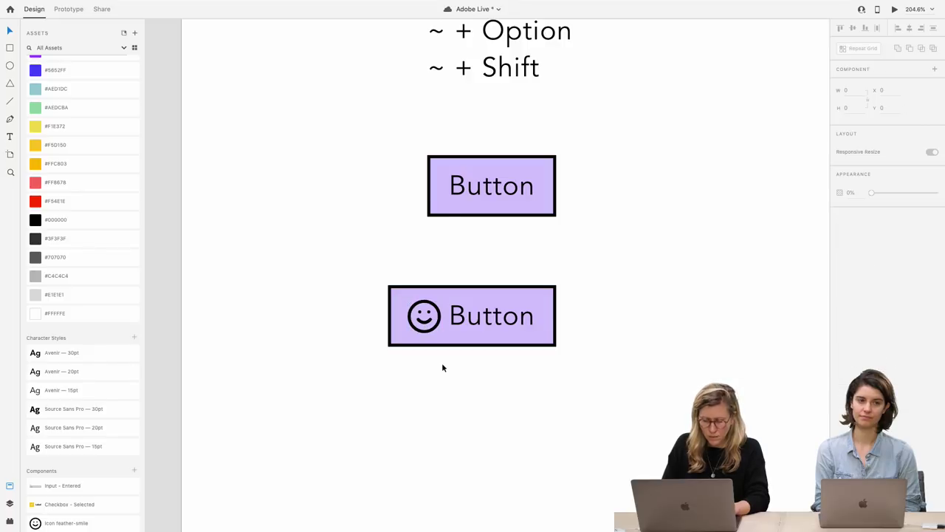
Copy the smiley icon into the upper Button, placing it before its 'Button' label
left_click(437, 320)
left_click_drag(436, 319, 429, 191)
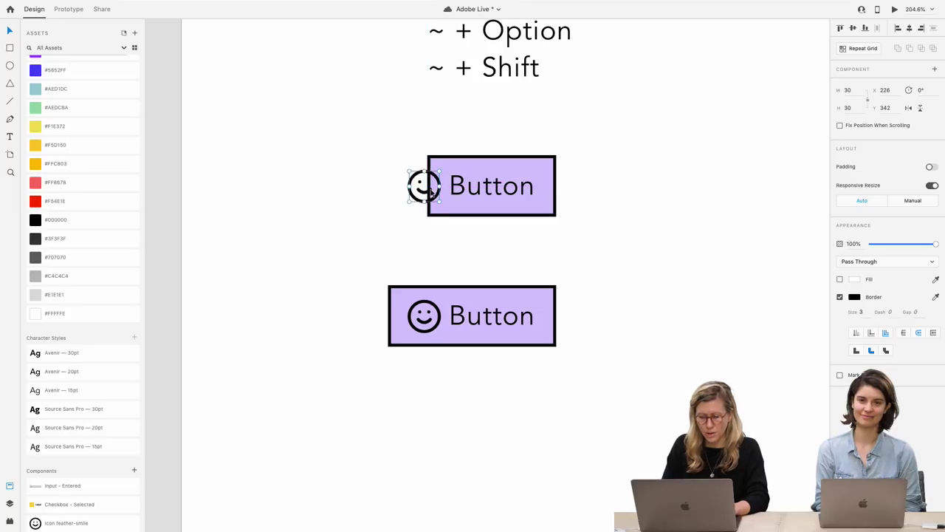
key("Delete")
left_click(436, 191)
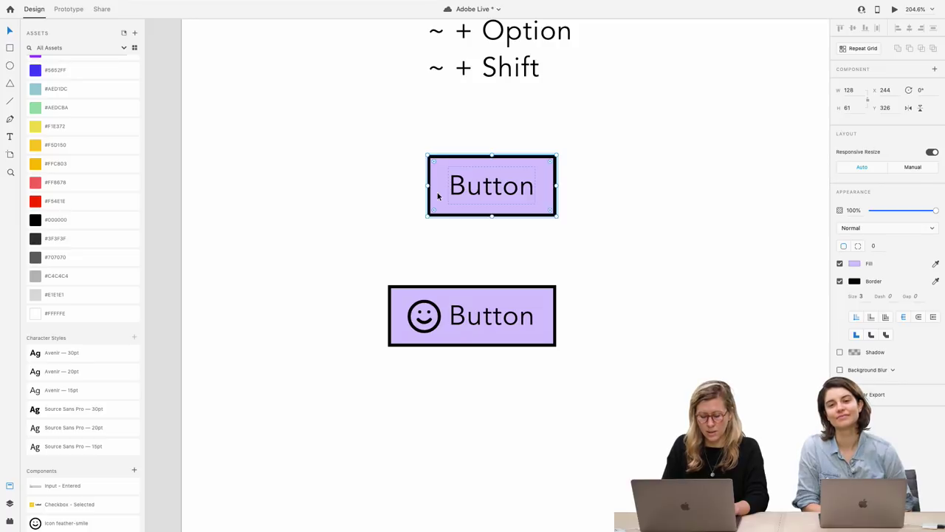
key("ctrl+z")
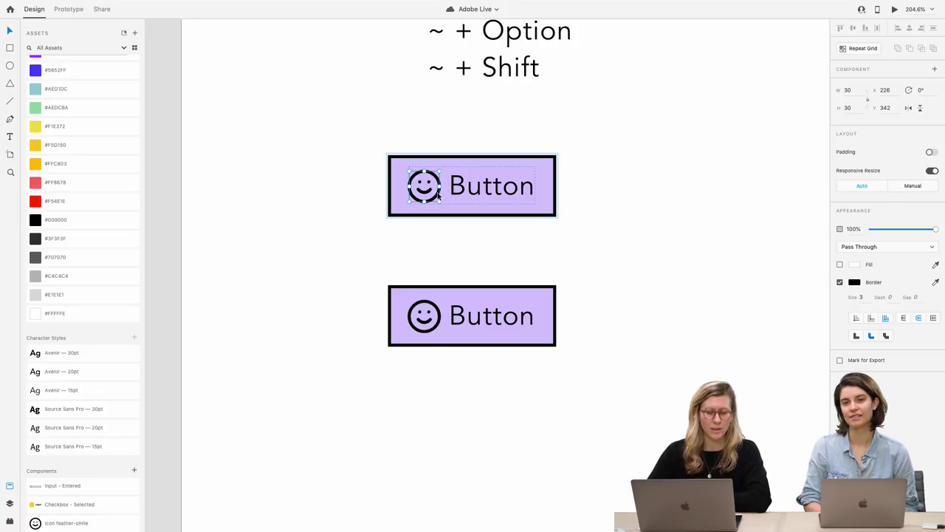
left_click(380, 249)
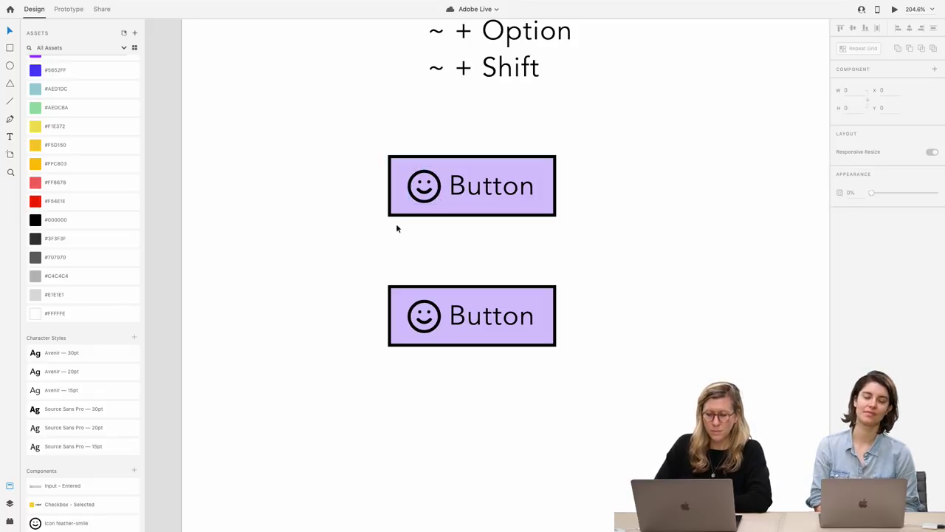
left_click(426, 191)
left_click(436, 238)
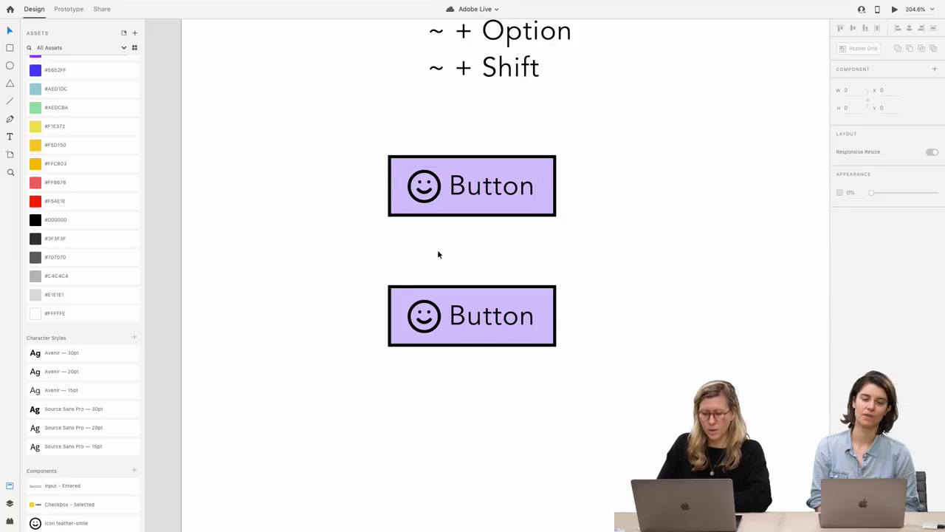
scroll(439, 253, "down", 2)
scroll(438, 254, "down", 3)
scroll(438, 254, "down", 3)
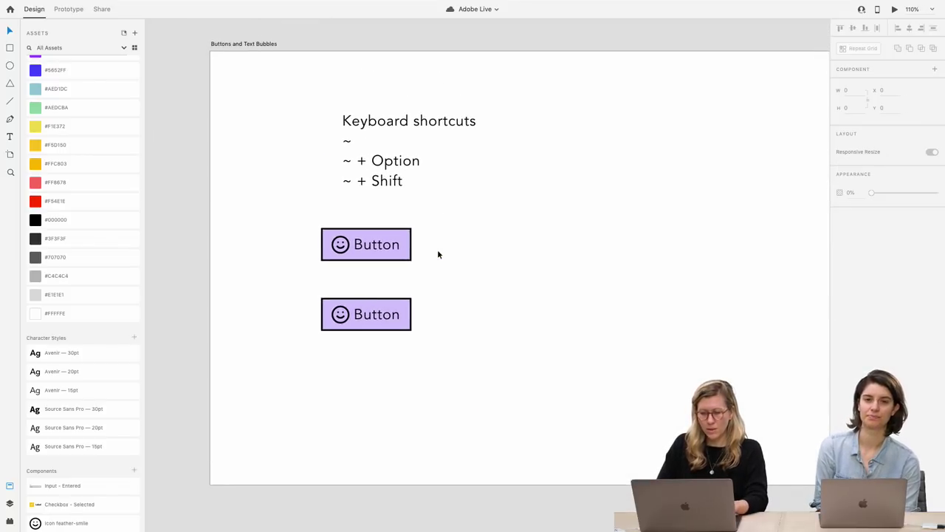
Duplicate the upper Button to its right and remove the duplicate's smiley icon
left_click(383, 314)
left_click(382, 255)
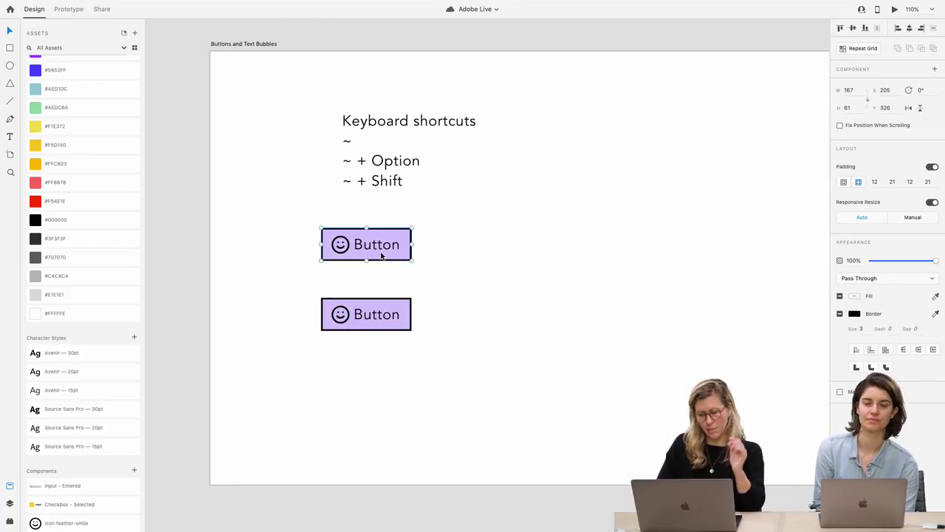
left_click_drag(368, 249, 561, 249)
scroll(560, 247, "up", 5)
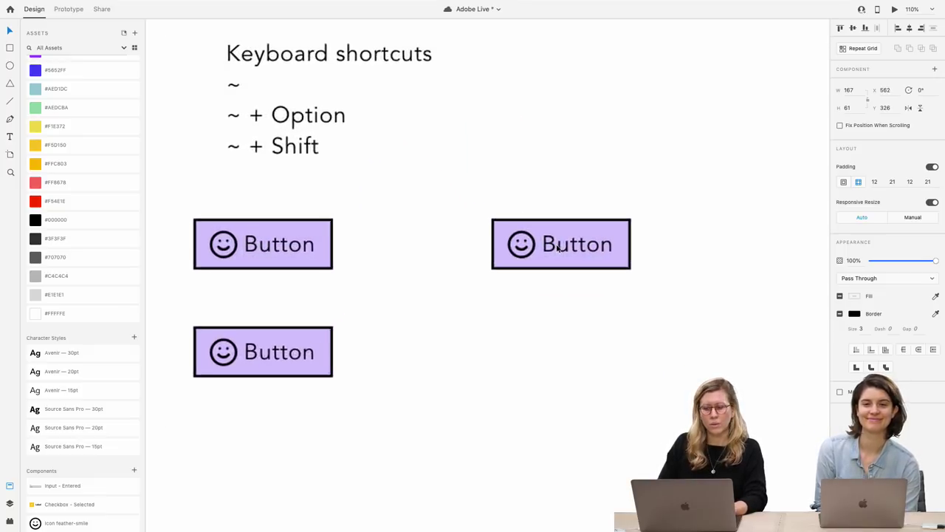
double_click(516, 245)
key("Delete")
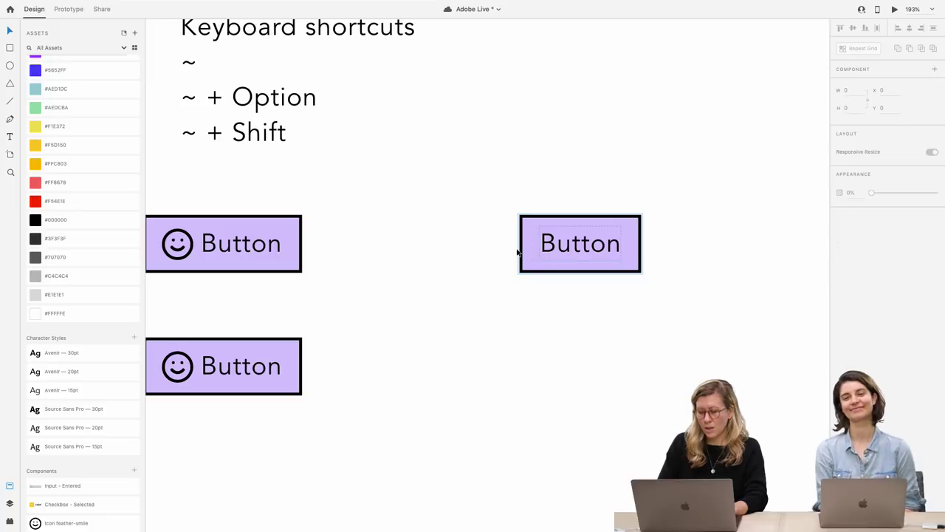
Round the duplicate's background rectangle corners moderately by dragging the corner handle
left_click(572, 252)
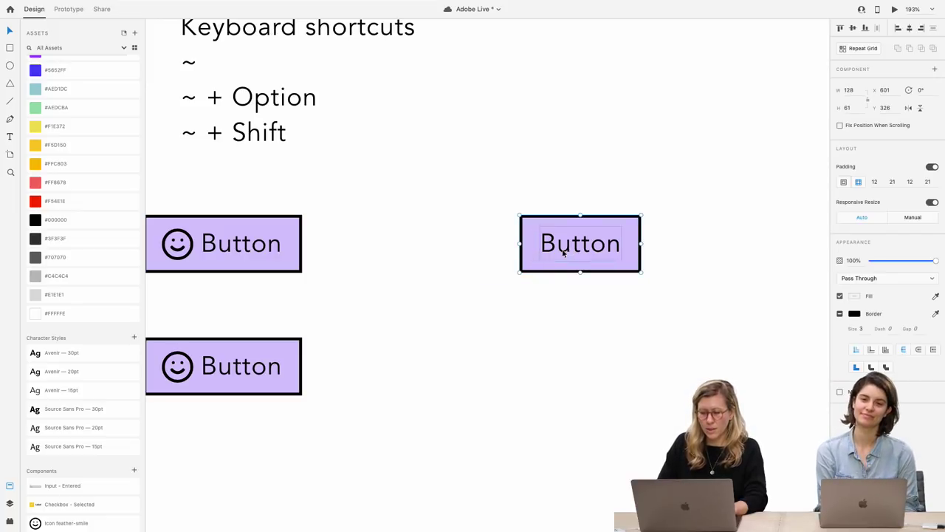
double_click(550, 271)
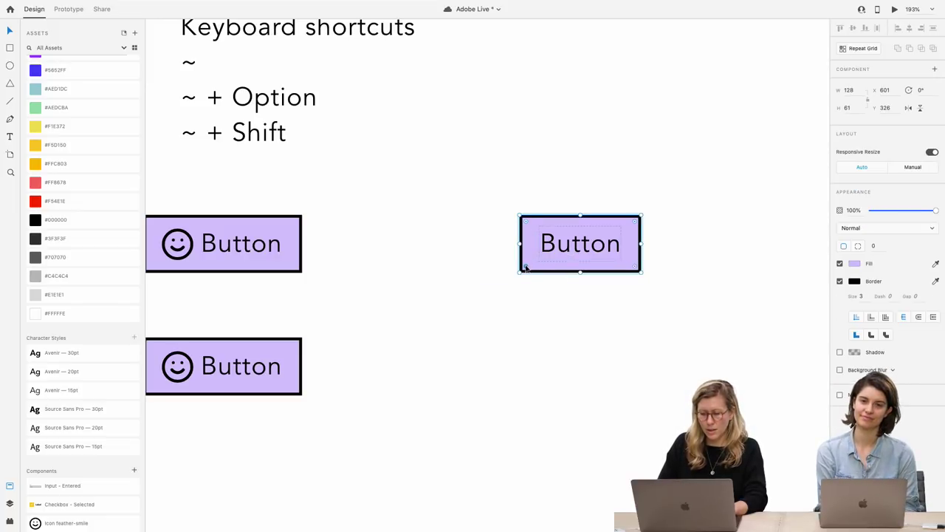
left_click_drag(526, 267, 577, 253)
scroll(547, 252, "up", 3)
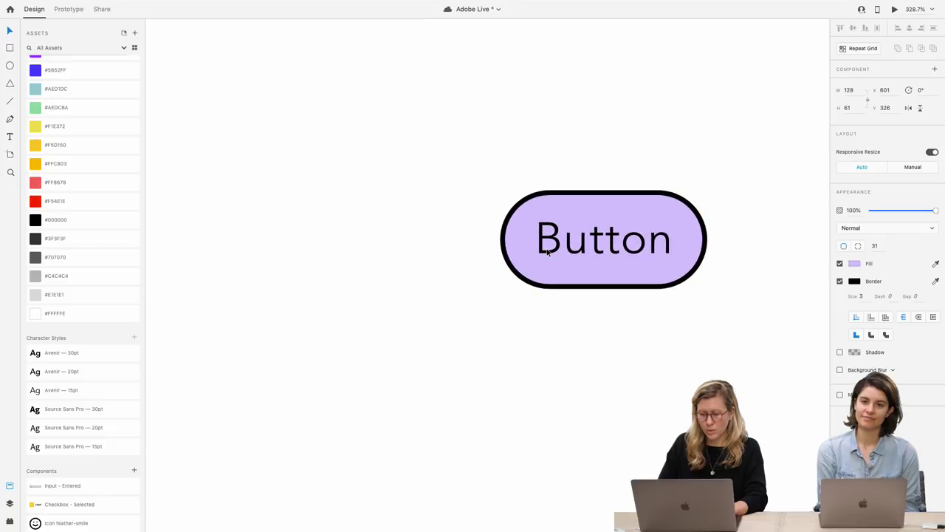
key("super+z")
left_click_drag(509, 280, 508, 267)
Set the duplicate's corner radii to 42, 42, 42 and 10 for a speech-bubble shape
left_click(883, 246)
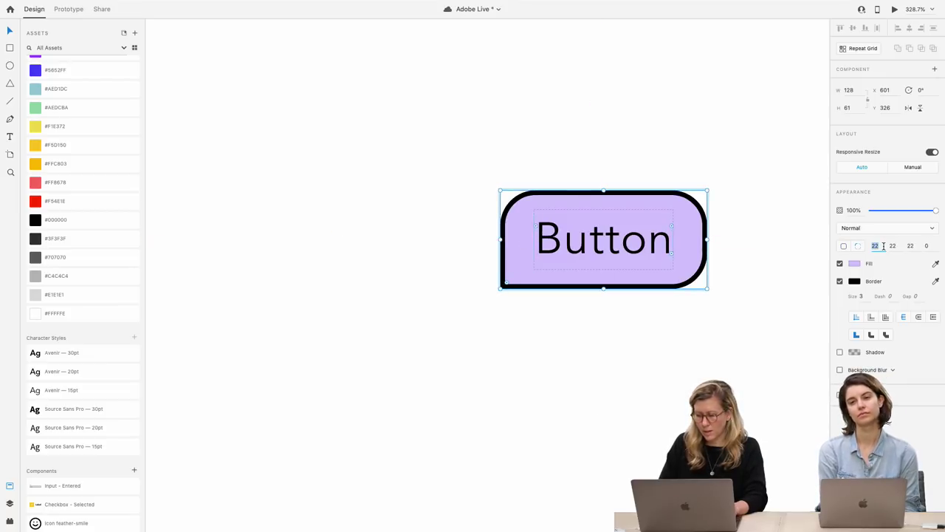
type("42")
key("Return")
left_click(901, 246)
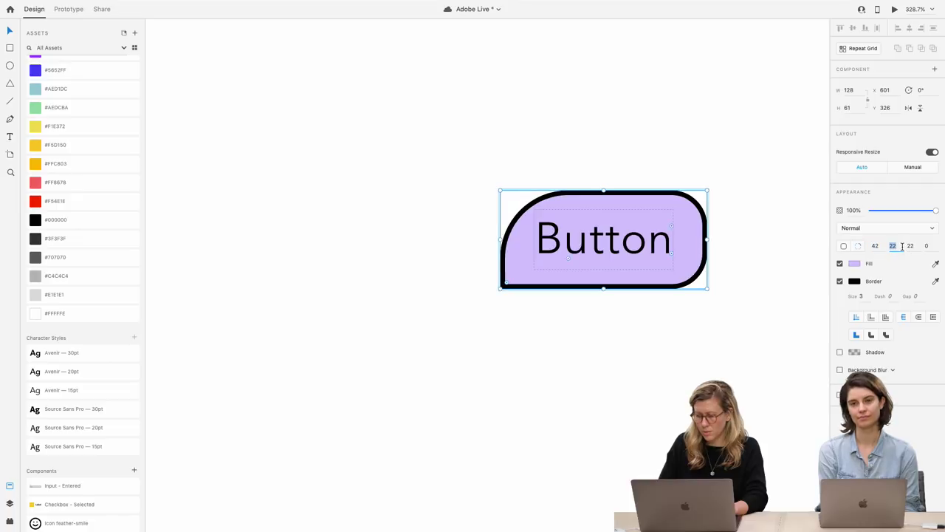
type("42")
key("Tab")
key("Tab")
type("10")
key("Return")
left_click(918, 246)
type("42")
key("Return")
left_click_drag(510, 279, 456, 332)
left_click(485, 338)
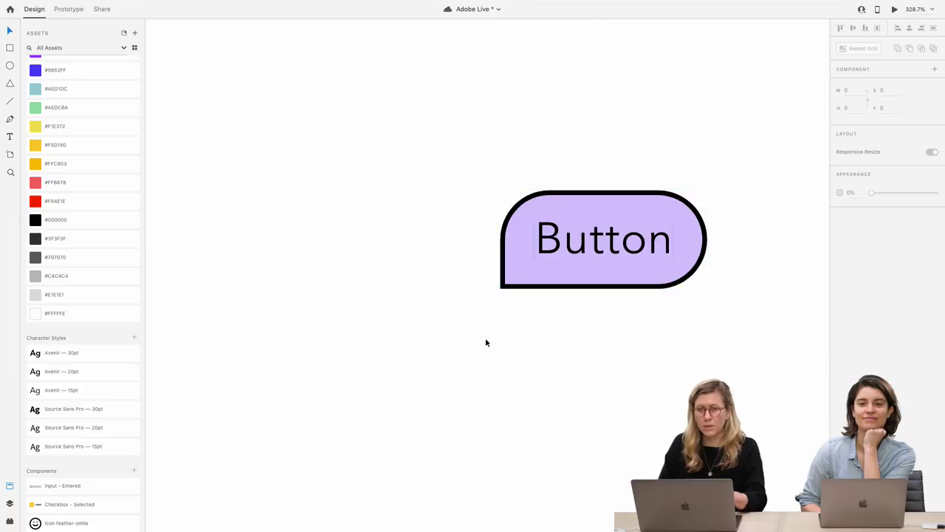
Left-align the speech-bubble button's label text
scroll(485, 339, "right", 2)
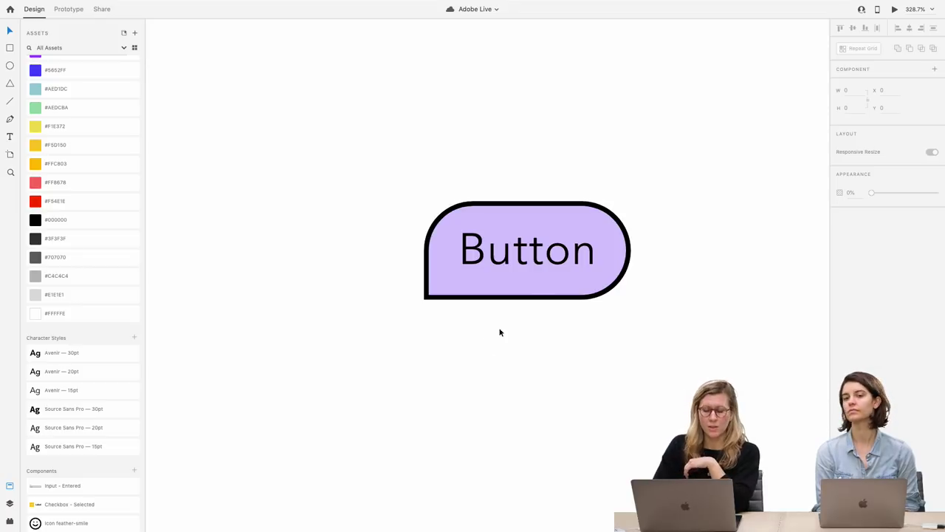
double_click(534, 254)
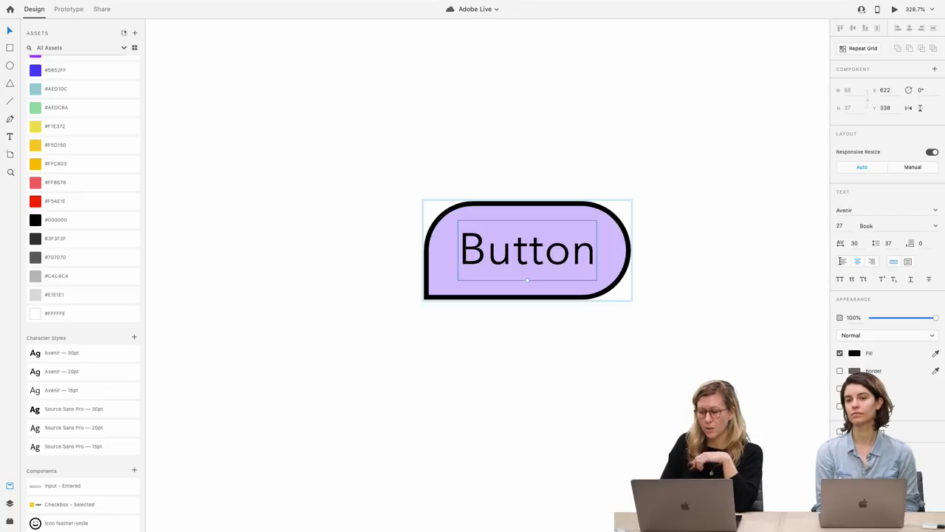
left_click(842, 261)
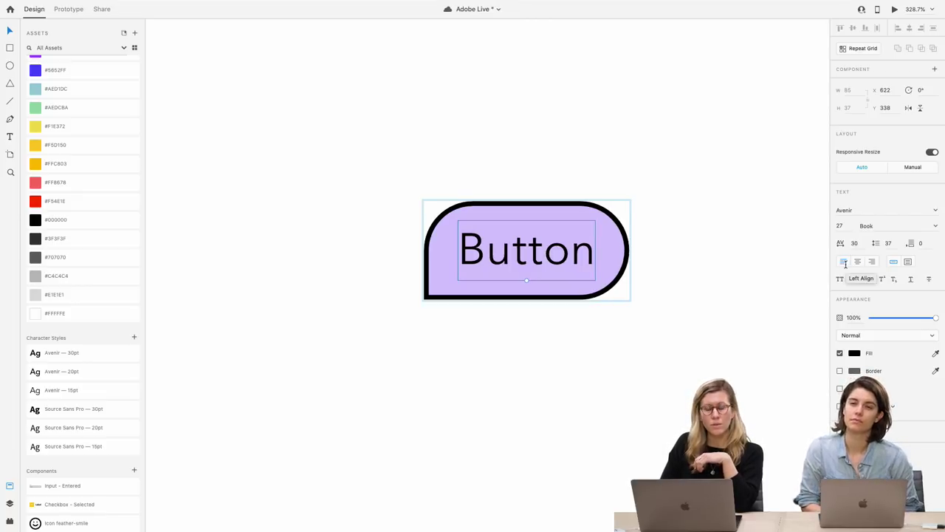
Change the bubble's label to 'Change the text'
double_click(561, 255)
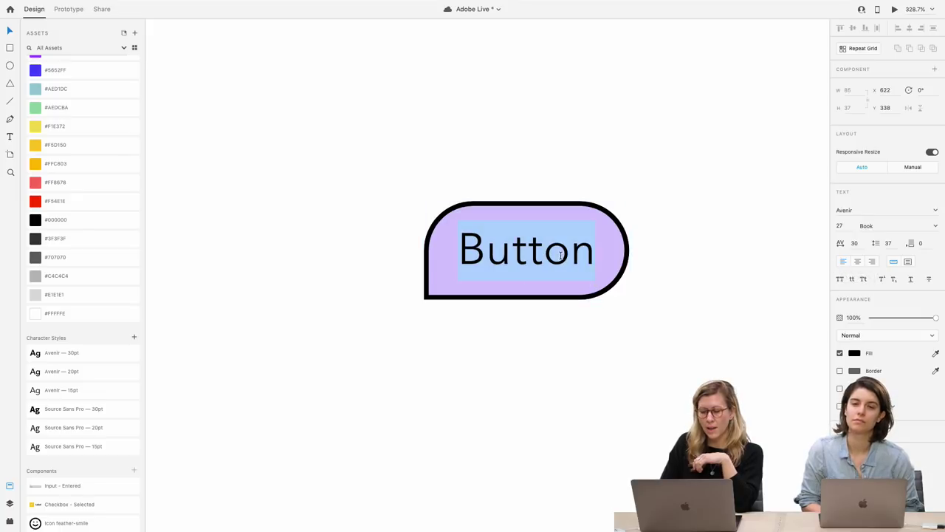
type("CHange")
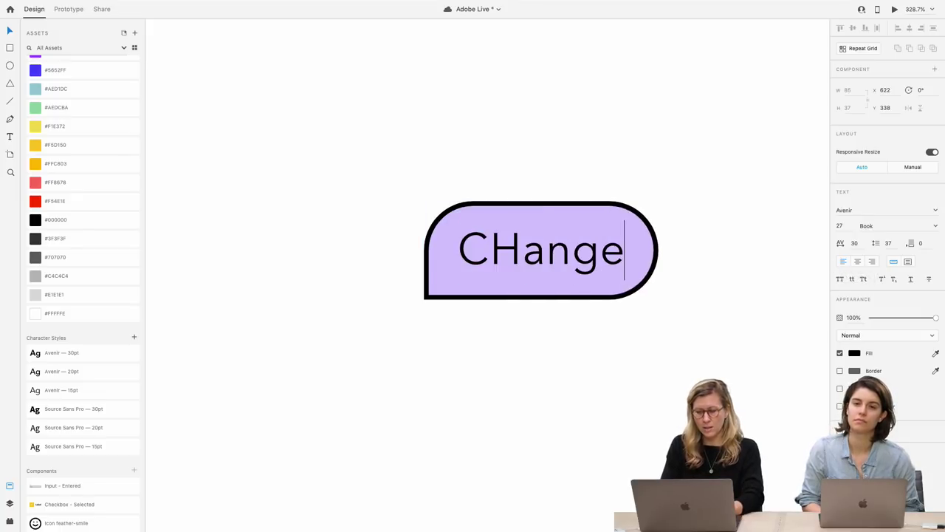
key("BackSpace")
key("BackSpace")
key("BackSpace")
key("BackSpace")
key("BackSpace")
type("hange")
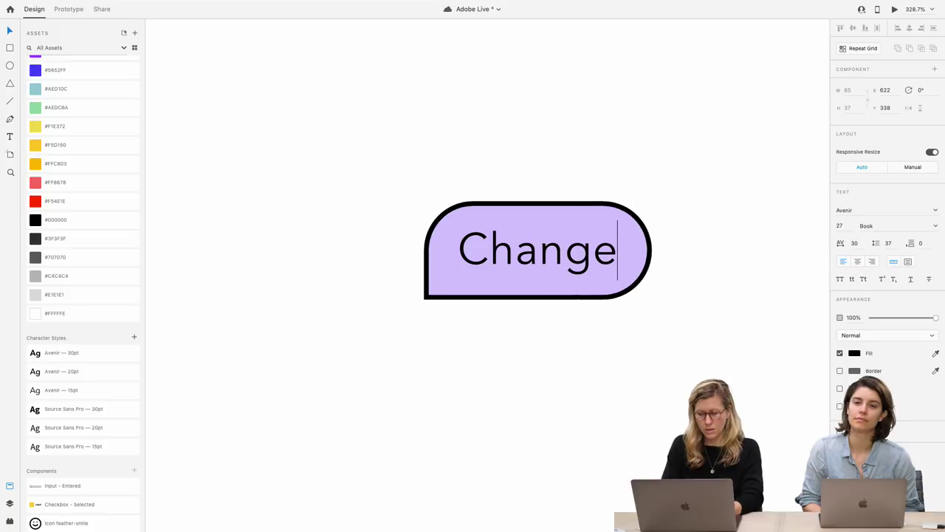
type(" the texy")
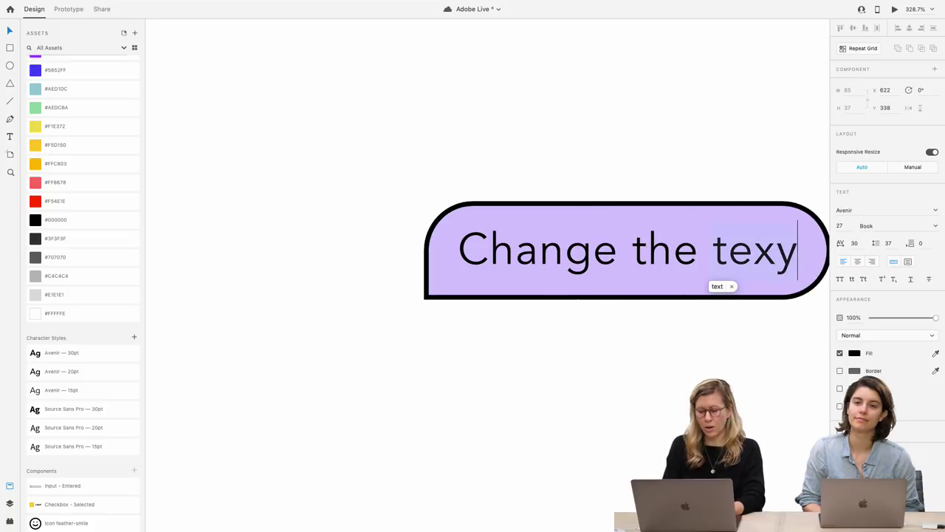
key("BackSpace")
type("t")
left_click(505, 345)
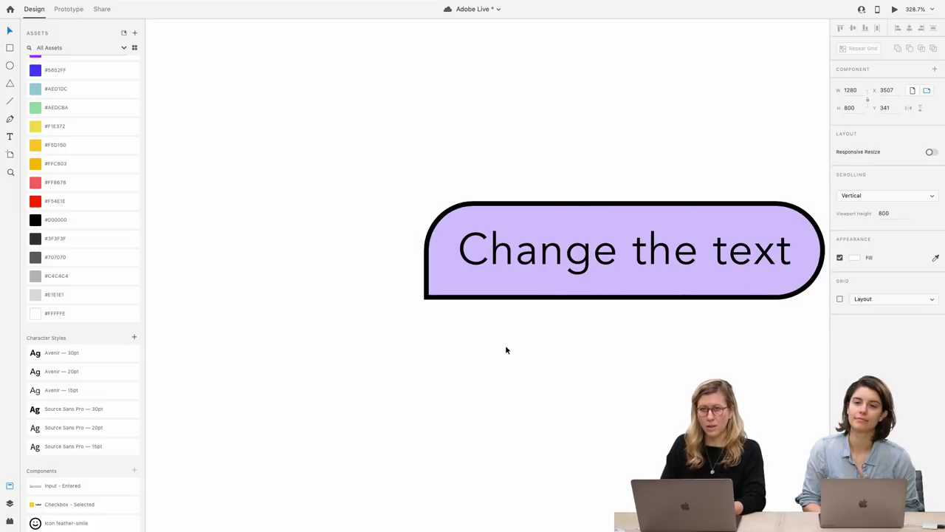
Duplicate the bubble button below itself and flip the copy horizontally
left_click(539, 245)
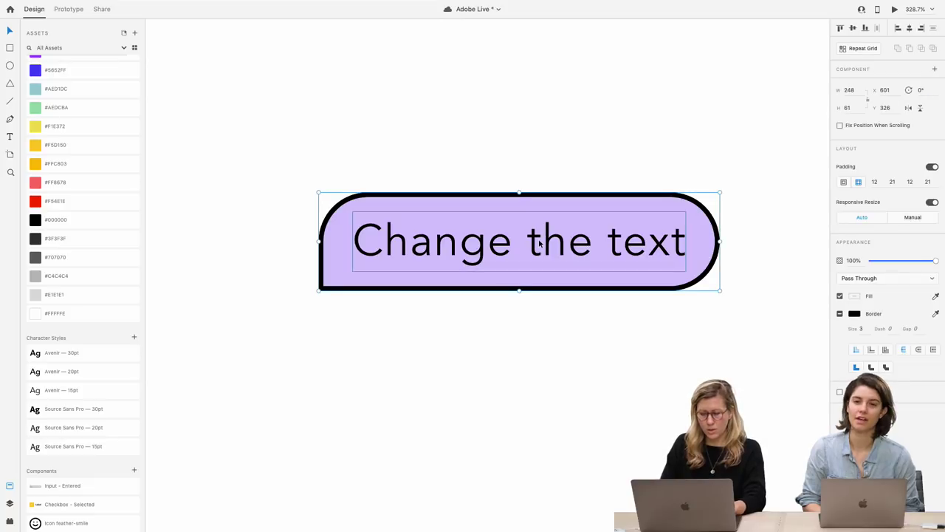
left_click_drag(543, 218, 546, 354)
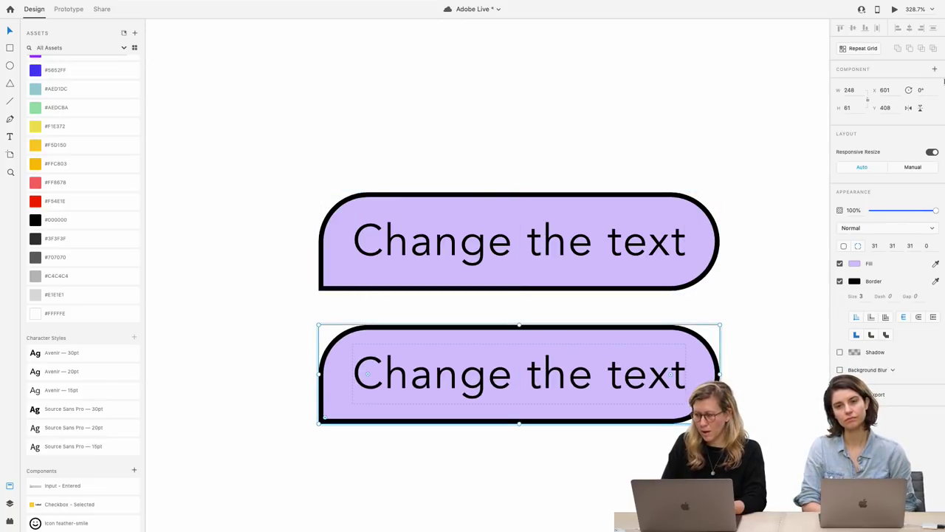
left_click(909, 109)
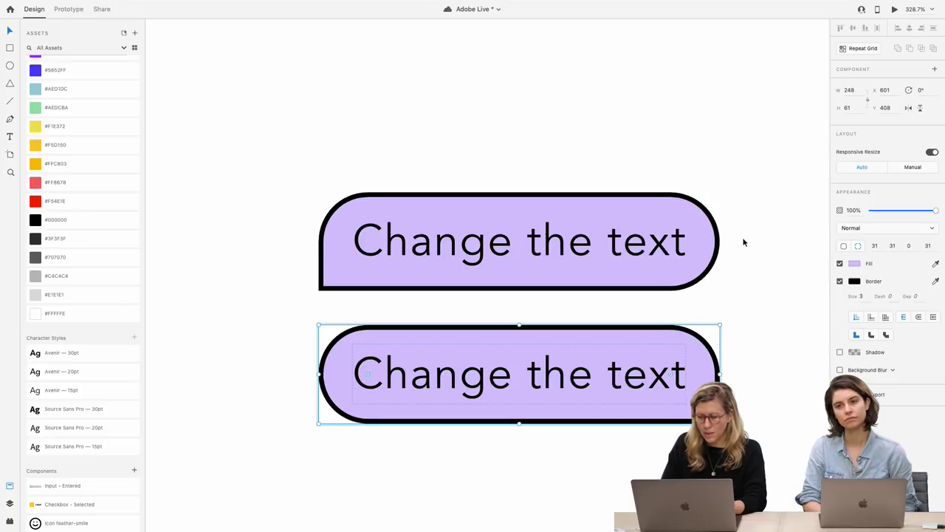
Right-align the copy's text, retype it as 'Text bubble', and save the document
double_click(685, 378)
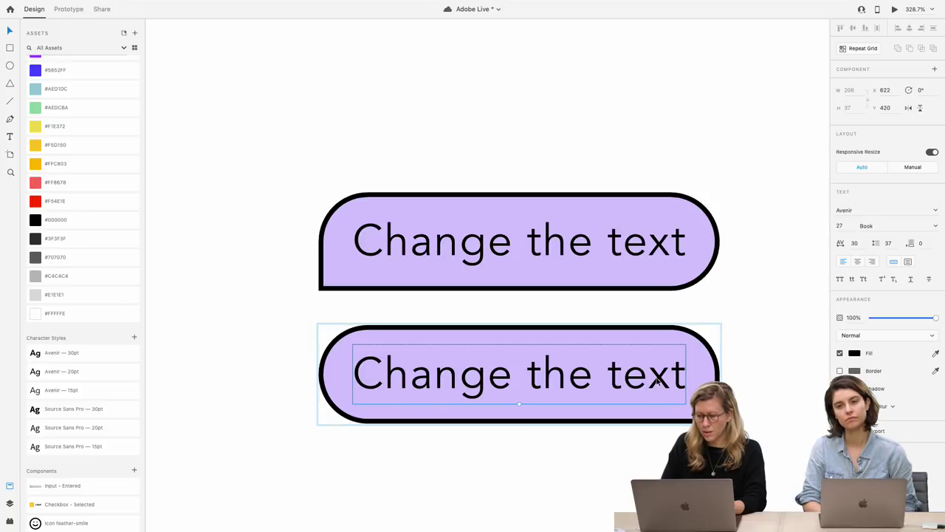
left_click(872, 261)
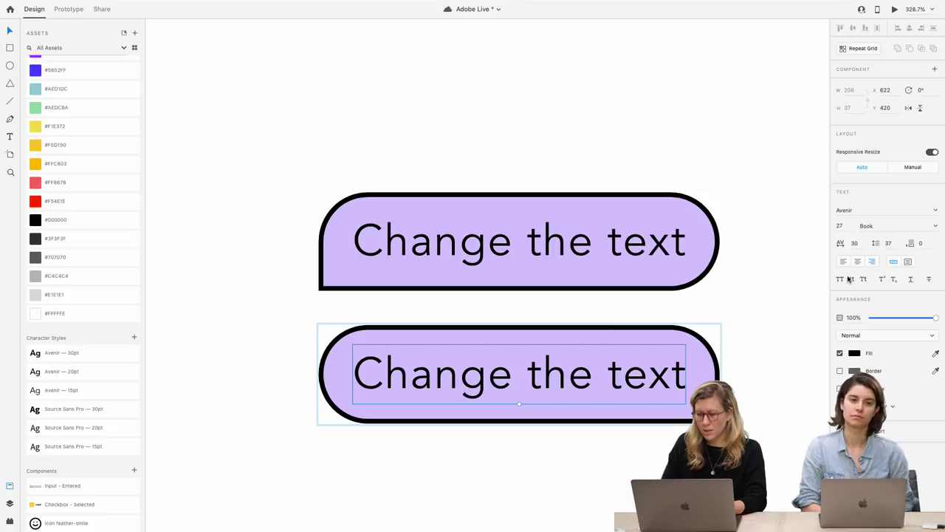
double_click(583, 387)
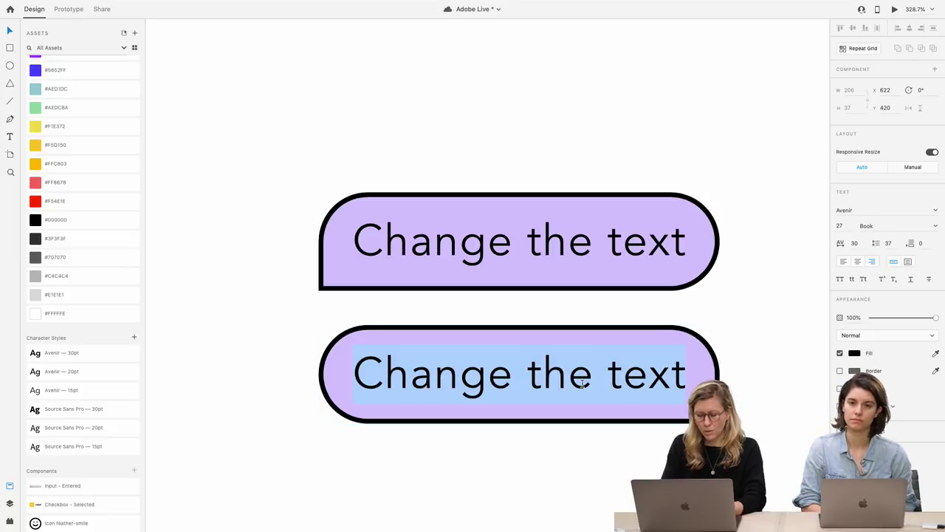
type("Text")
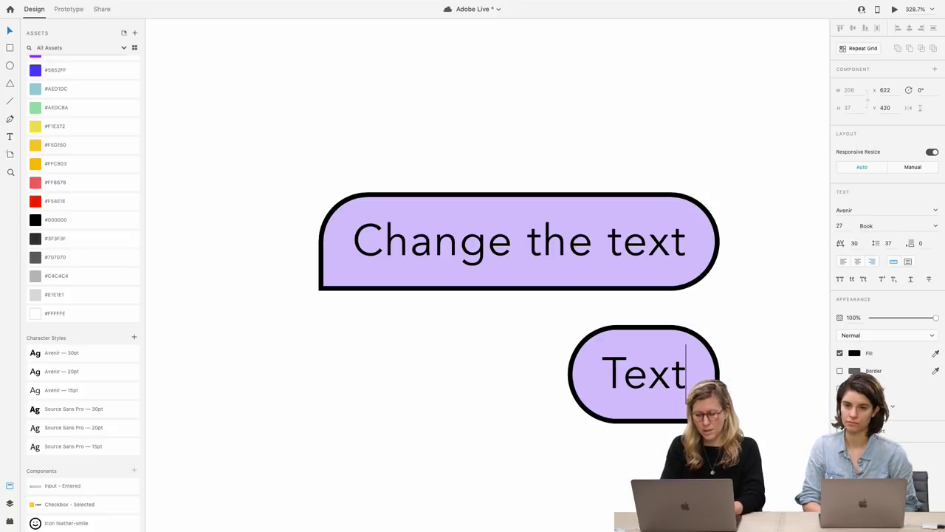
type(" bubble")
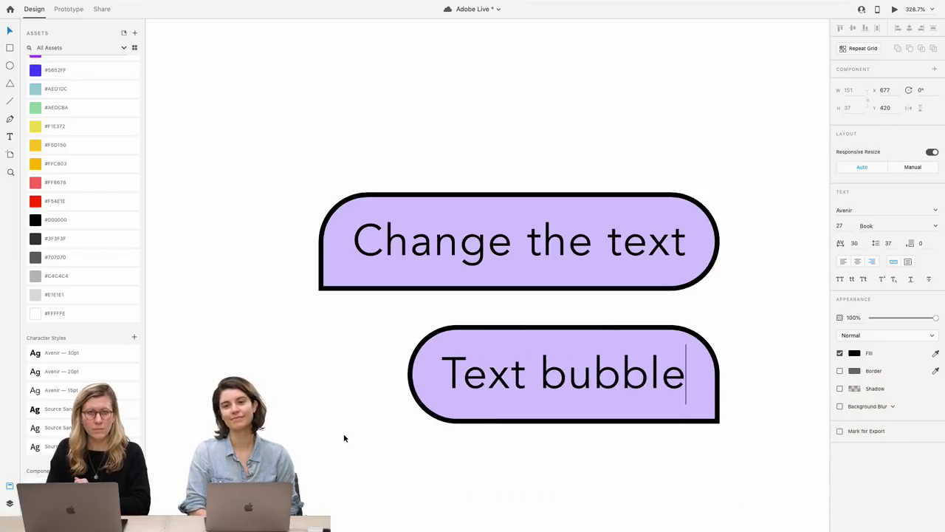
key("Escape")
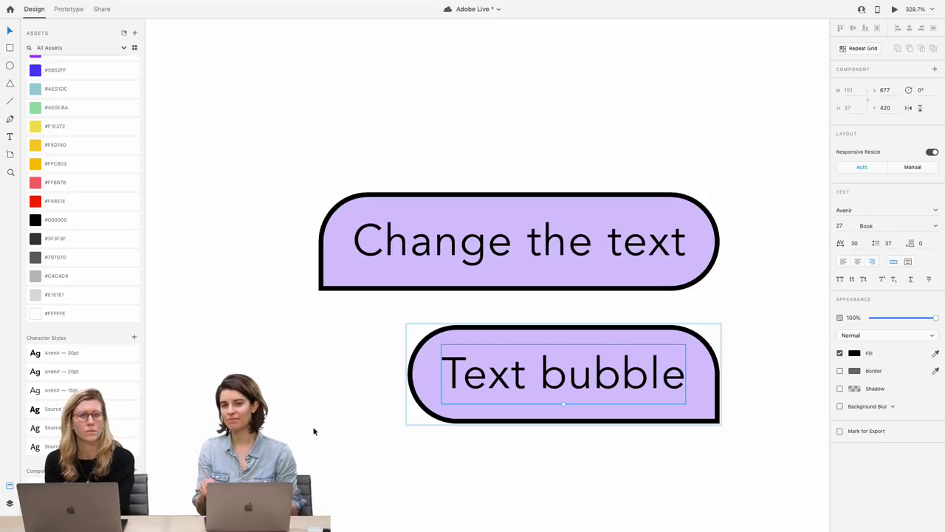
key("super+s")
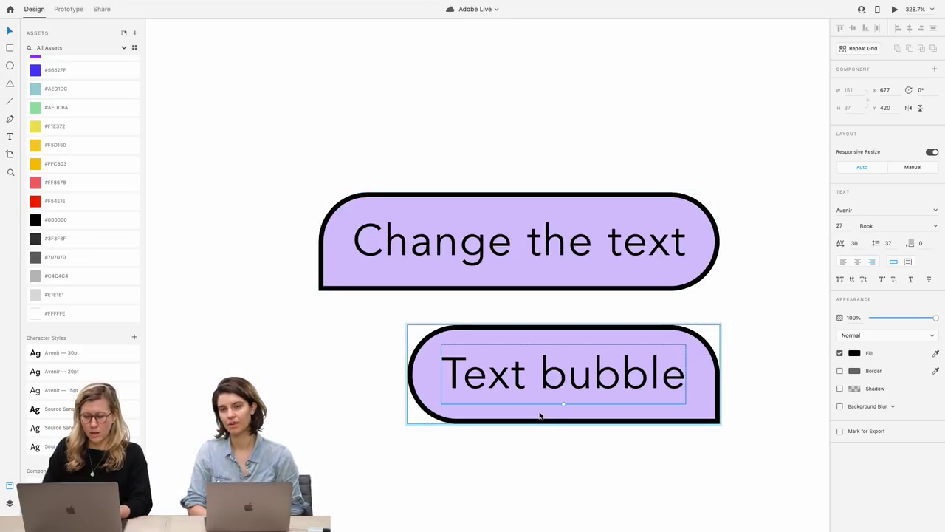
Make the copy's bubble shape taller
scroll(542, 416, "down", 5)
left_click(547, 270)
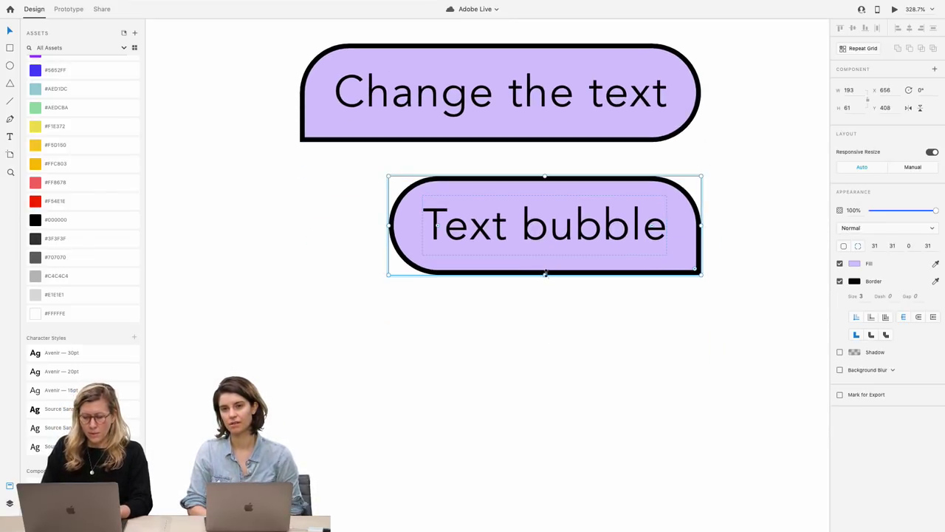
double_click(544, 272)
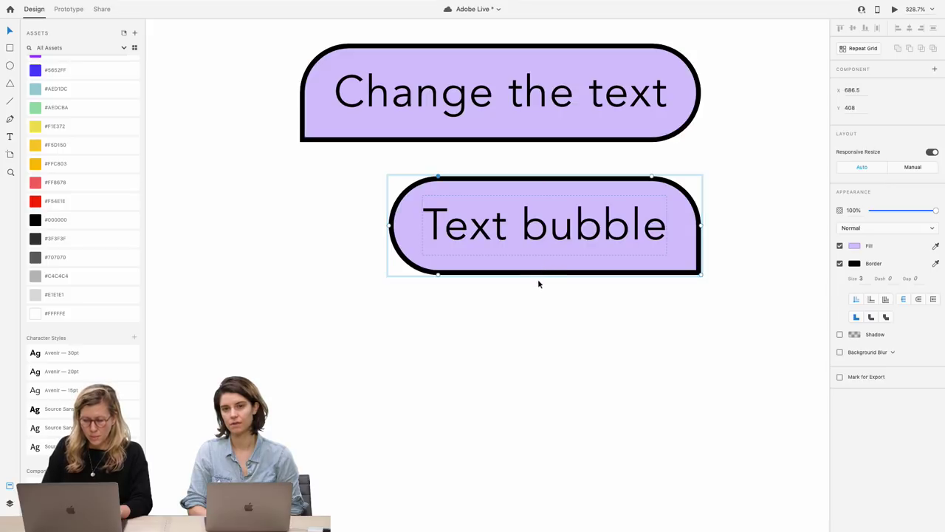
key("Escape")
left_click_drag(545, 274, 549, 369)
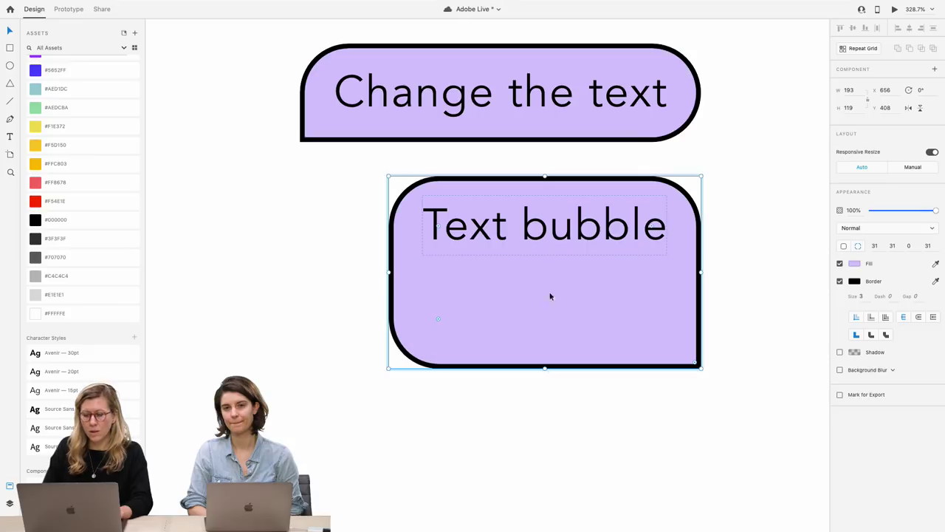
Make the text box fixed size, extend it downward, and trim the bubble's bottom padding
left_click(553, 232)
left_click(908, 261)
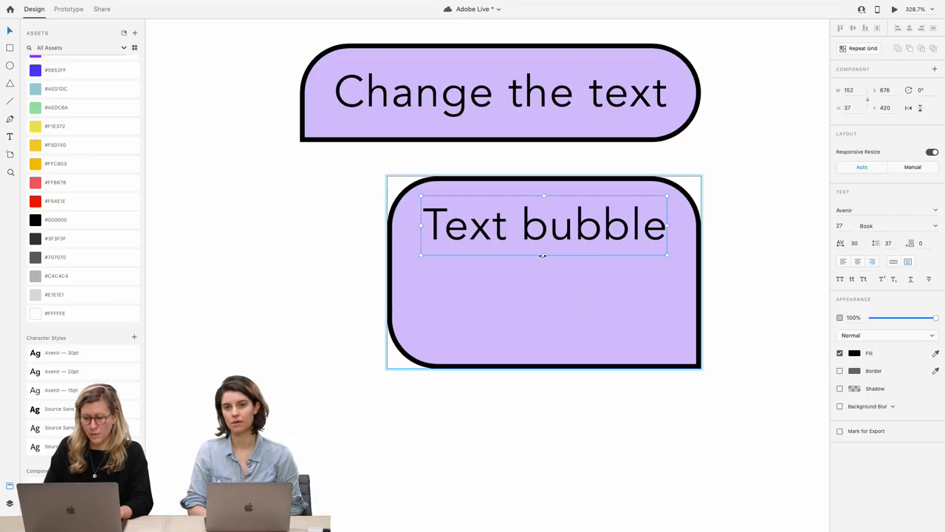
left_click_drag(542, 256, 543, 318)
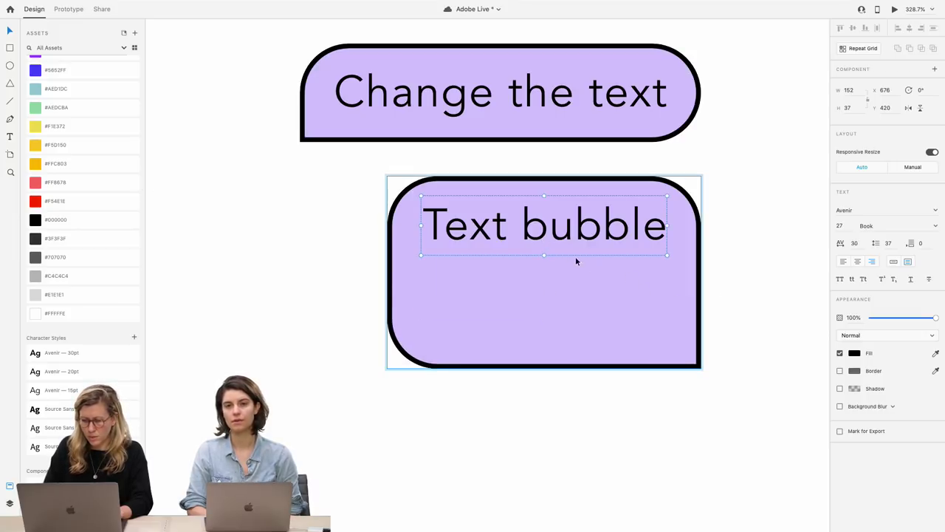
left_click_drag(544, 258, 546, 328)
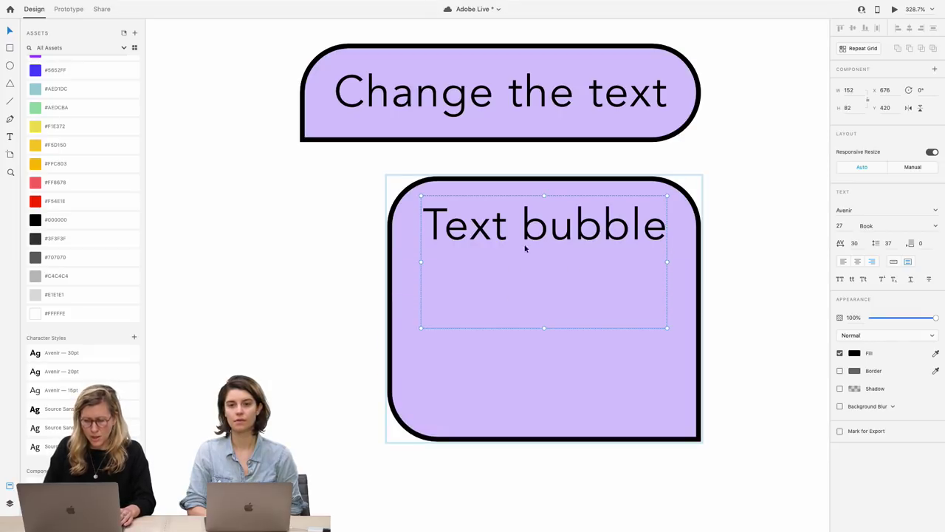
mouse_move(541, 373)
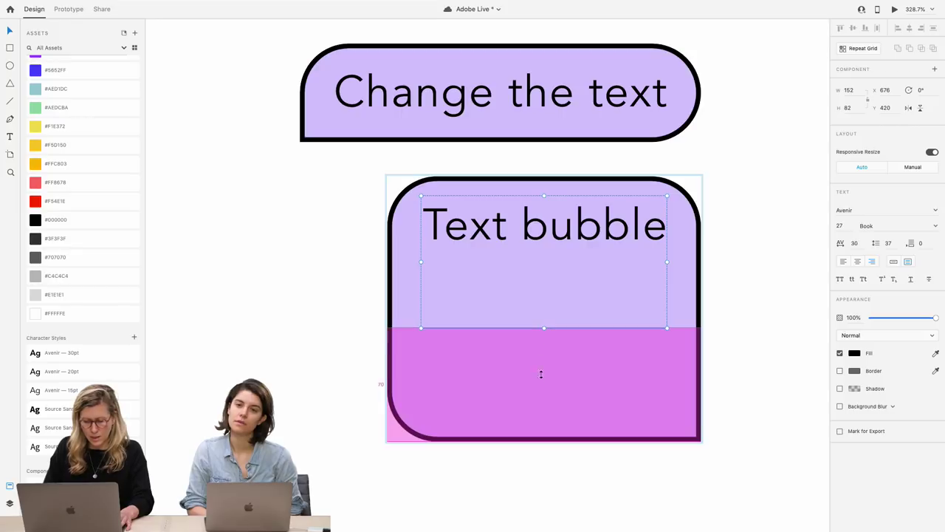
left_click_drag(540, 382, 539, 298)
mouse_move(542, 340)
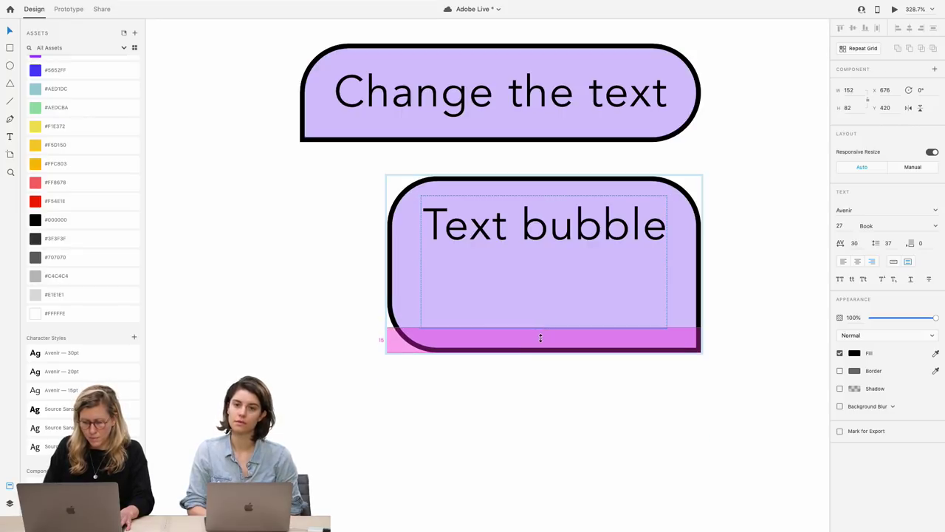
left_click_drag(541, 337, 542, 341)
Set the 'Text bubble' label to font size 7, left-align it, and show the Plugins panel
left_click(538, 384)
left_click(554, 258)
double_click(555, 257)
double_click(555, 257)
left_click(840, 226)
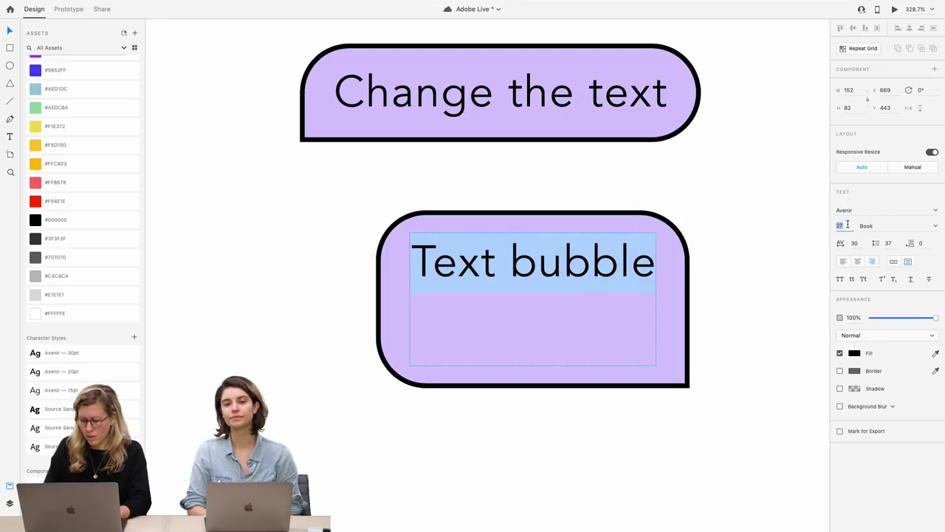
key("shift+Down")
key("shift+Down")
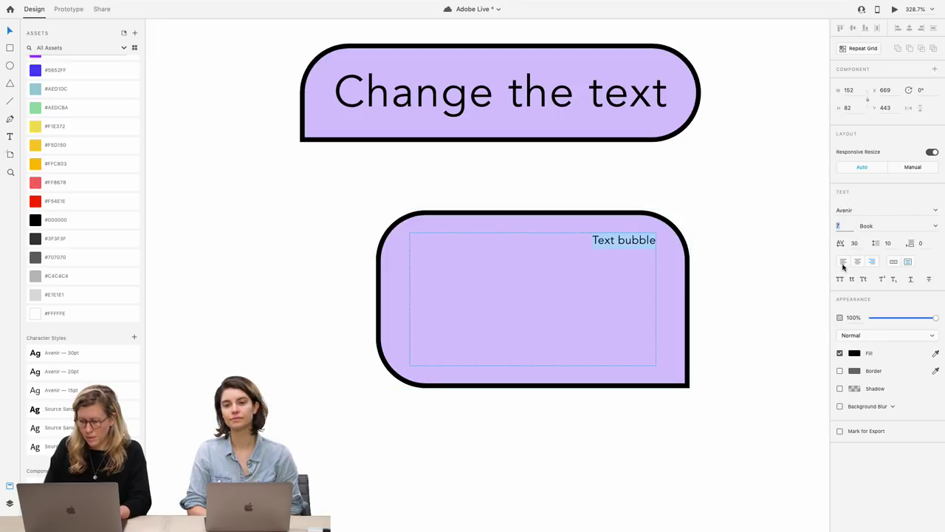
left_click(843, 261)
key("Escape")
key("Escape")
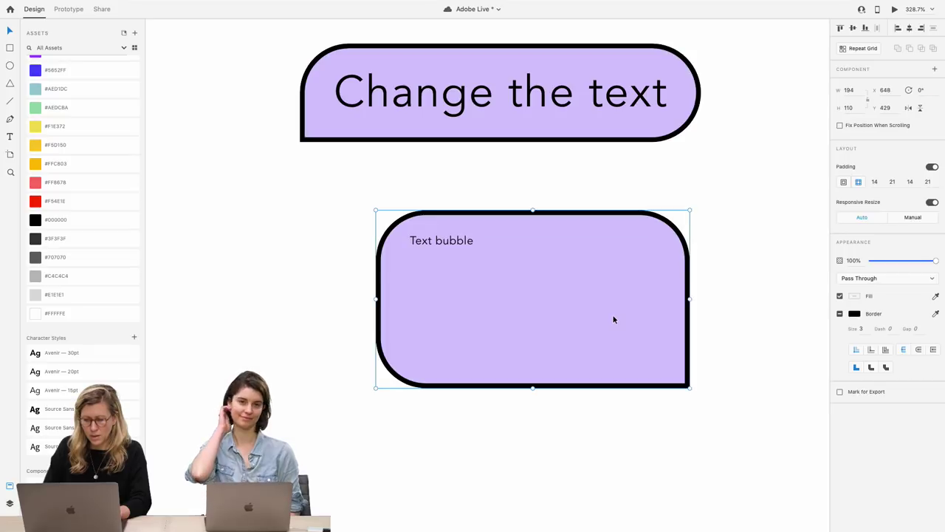
double_click(431, 256)
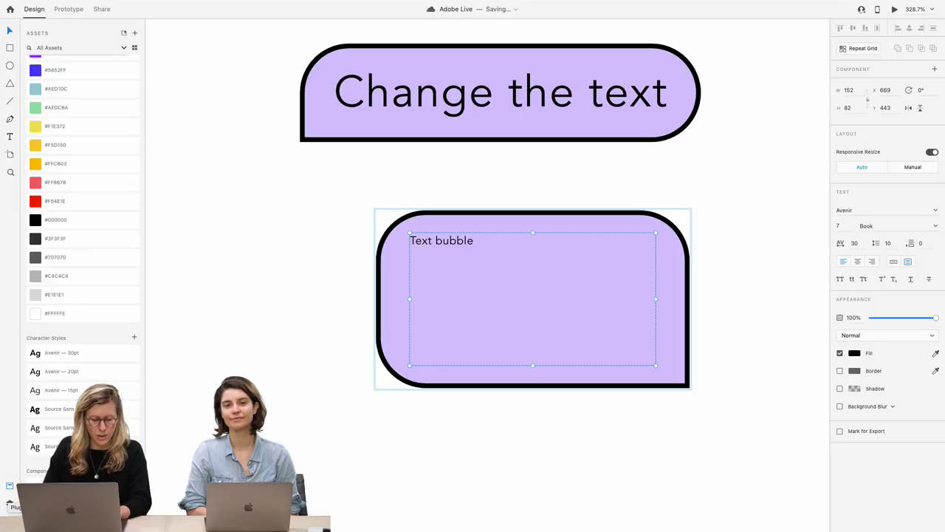
left_click(9, 520)
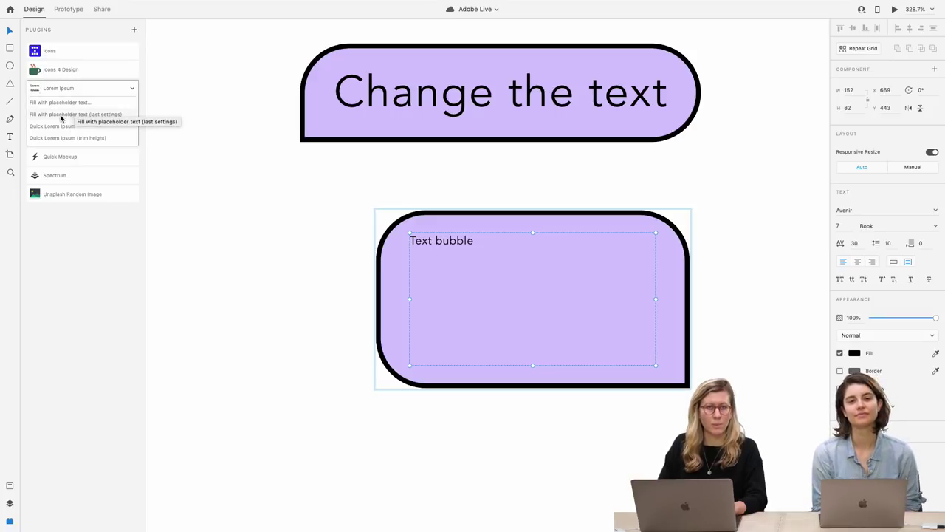
Fill the bubble with Lorem ipsum text, overwrite its ending with random characters, and shorten the frame
left_click(62, 116)
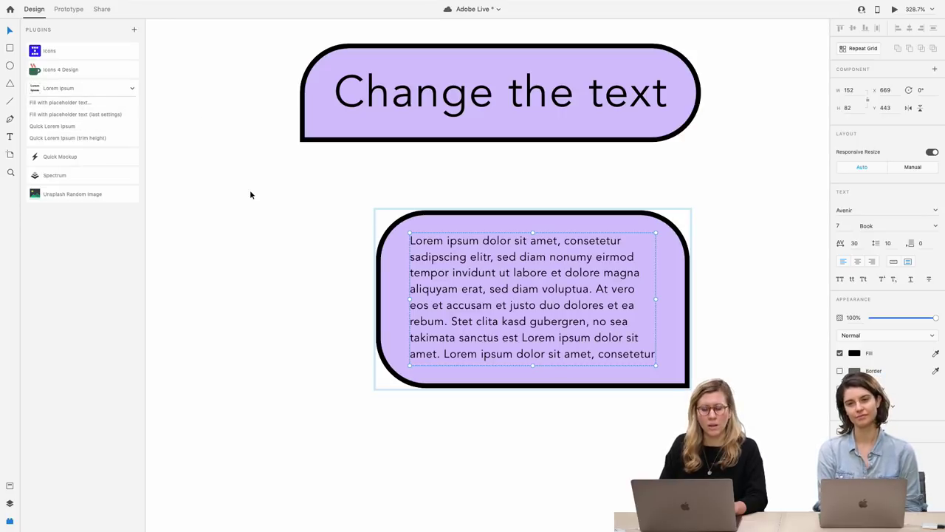
double_click(557, 336)
left_click(543, 320)
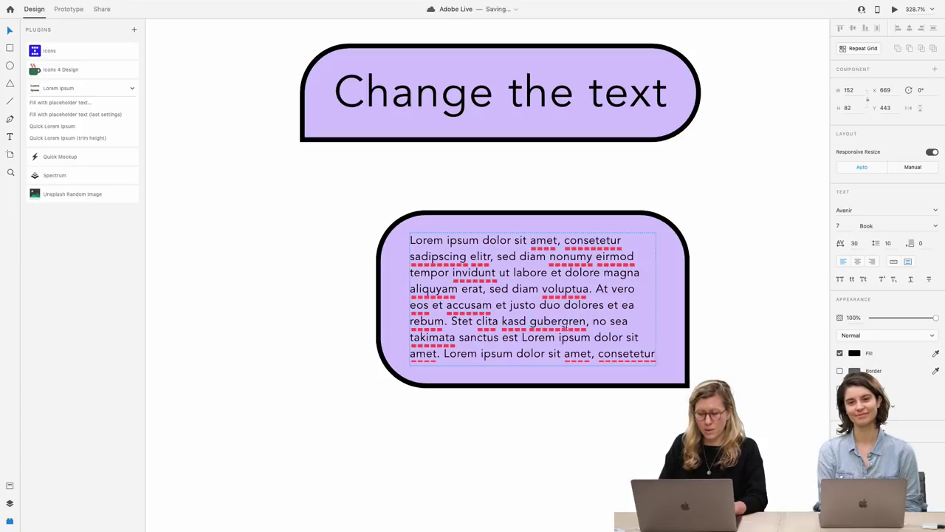
key("BackSpace")
type(".l;skdfm.asd,fm./a,sdm")
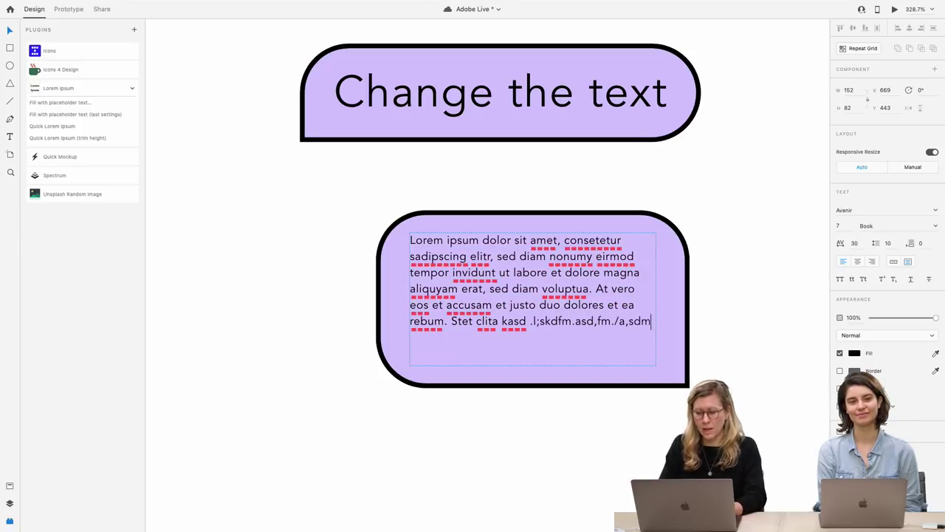
type("fa.sd,fma.,sdmfa.s,dmf")
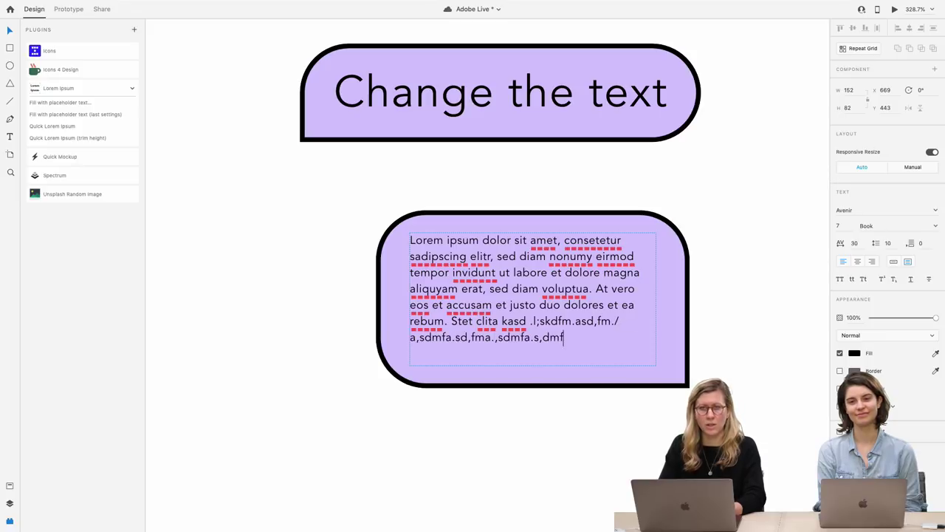
type("a.,sdmfa.s,dmfa.s,dmfa.sd,mfa.ds,")
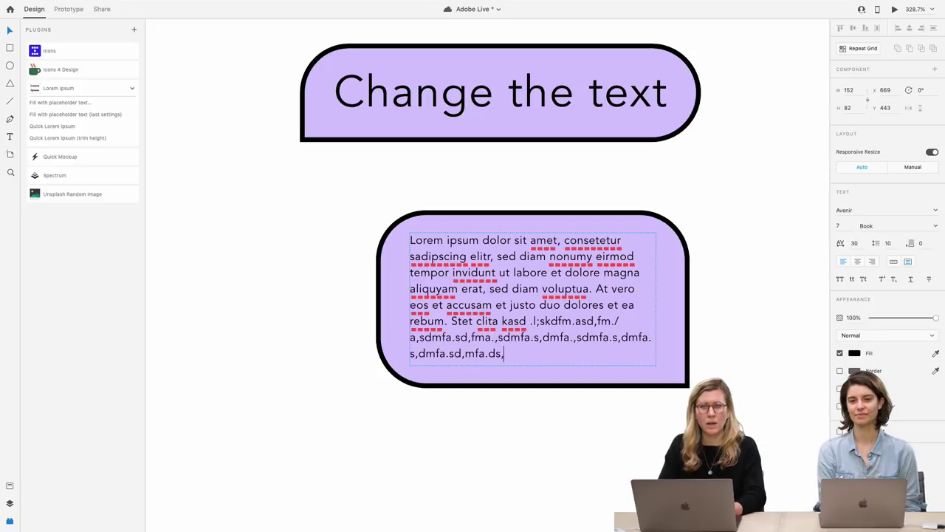
type("mf.as,dmf.a,sdmf.as,dmf.as,dmf.as,dmf")
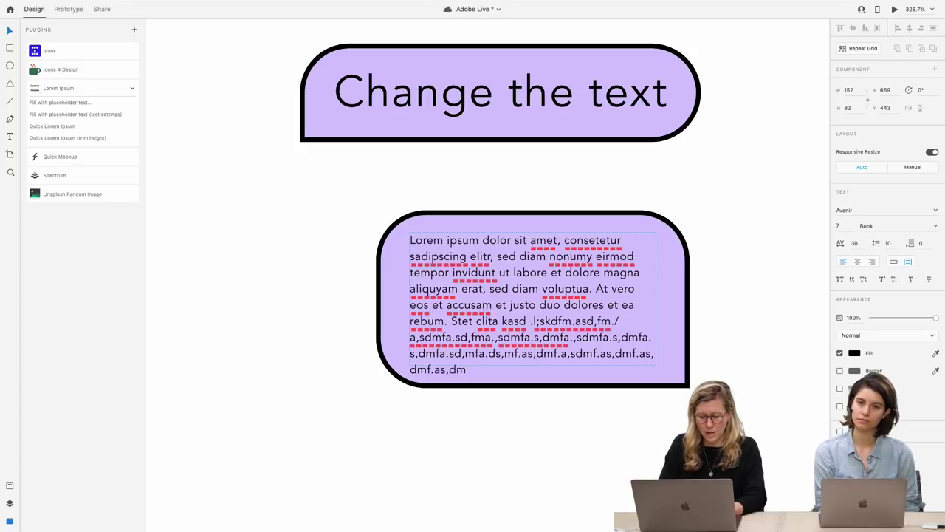
key("Escape")
left_click_drag(532, 366, 530, 346)
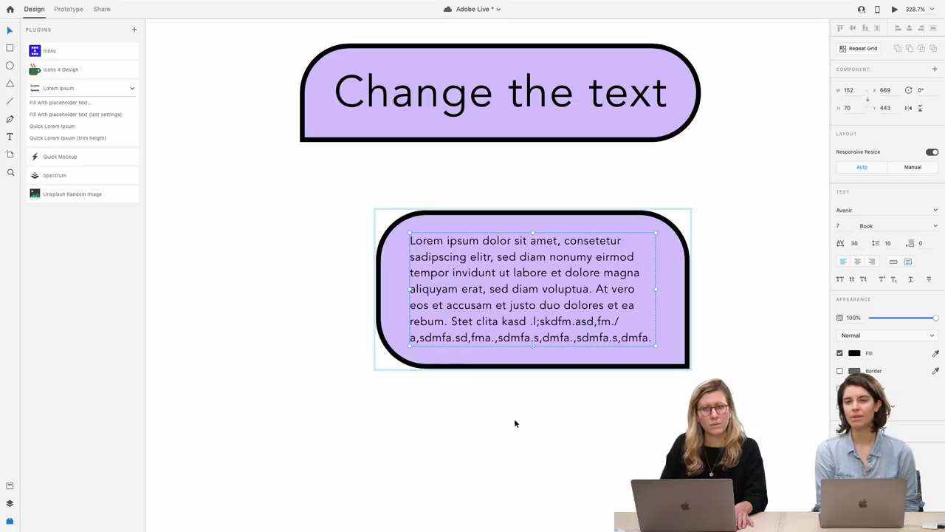
left_click(515, 423)
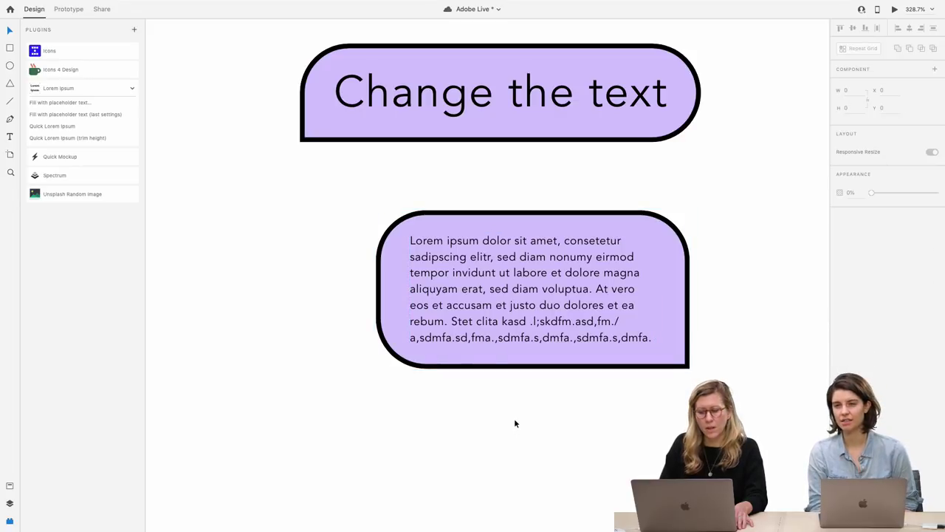
Append three lines of random characters after 'Change the text' in the top button's label
left_click(547, 114)
double_click(547, 114)
double_click(547, 112)
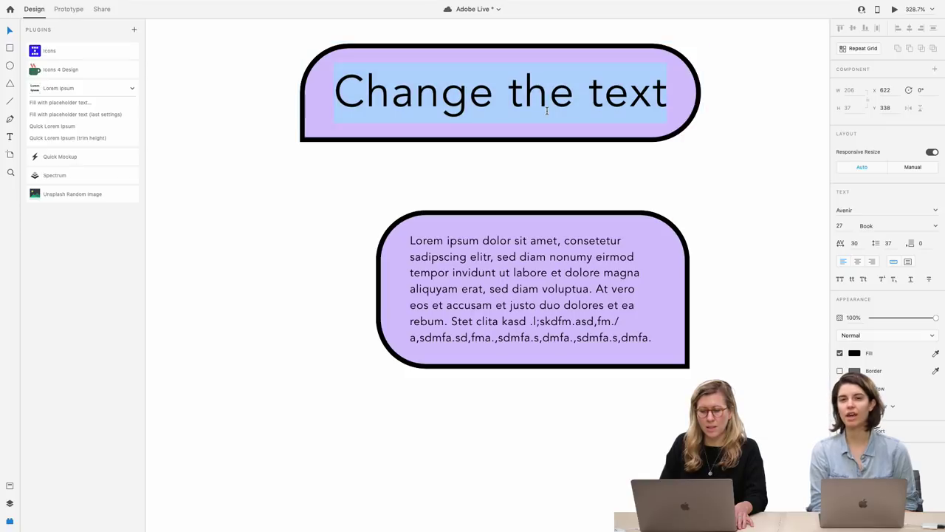
left_click(548, 109)
key("Right")
key("Right")
key("Right")
key("Right")
key("Right")
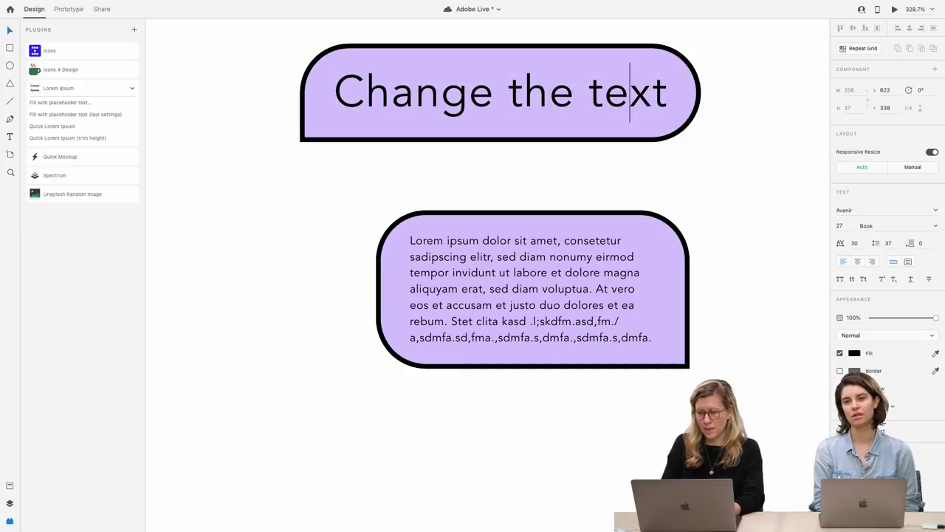
type("alskdjf")
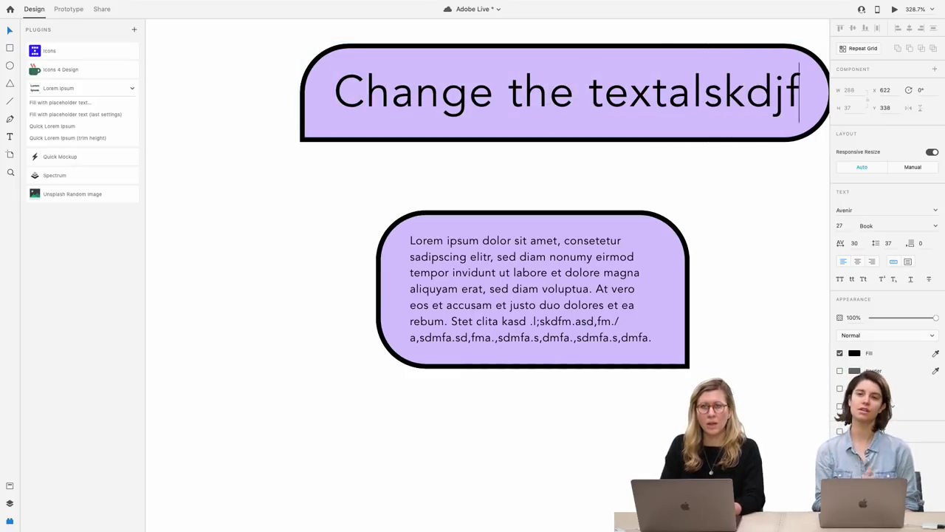
key("Return")
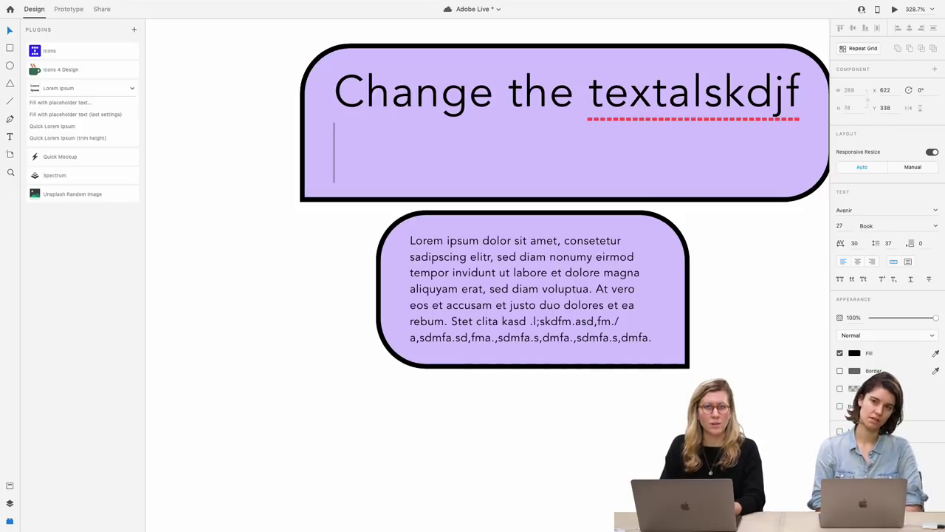
type("lsdfsldf.,")
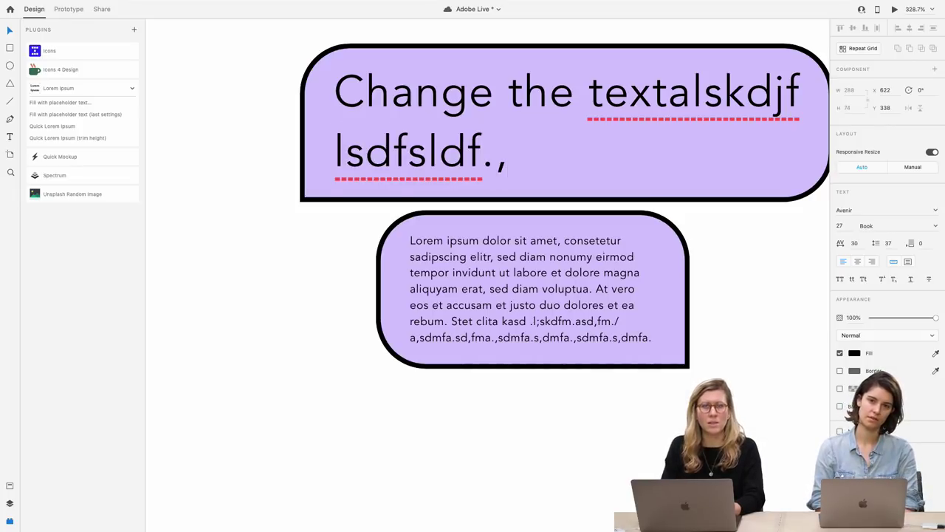
key("Return")
type(".a,sdmf")
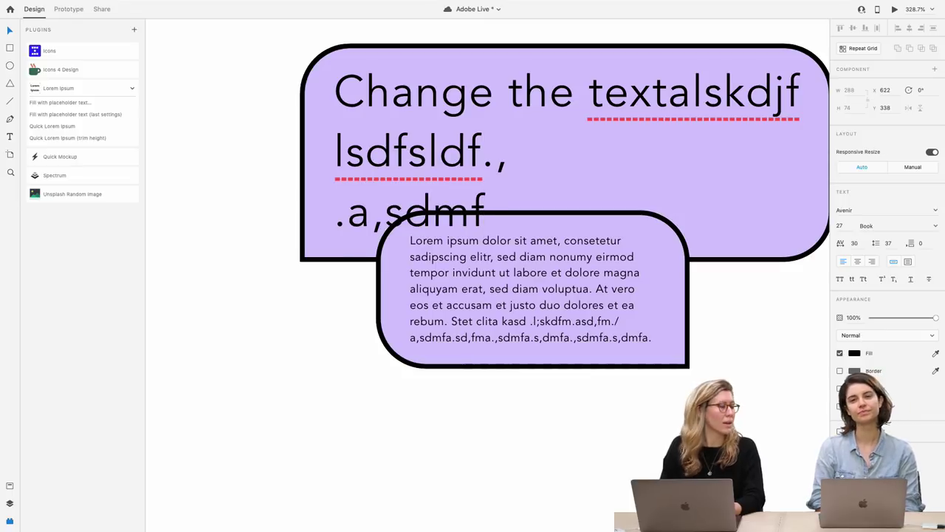
key("Escape")
scroll(337, 342, "down", 5)
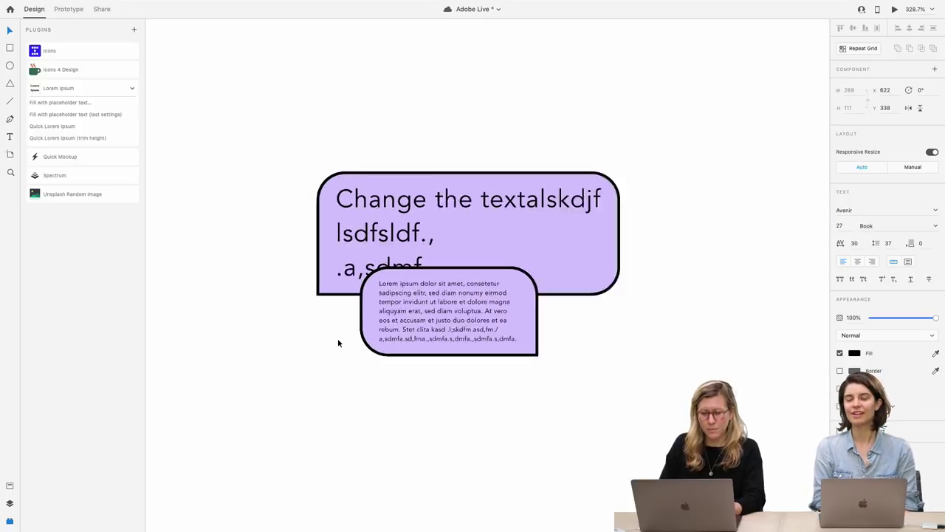
Drag the lower purple box below the enlarged top button, then navigate to the Card artboard
left_click_drag(433, 288, 478, 350)
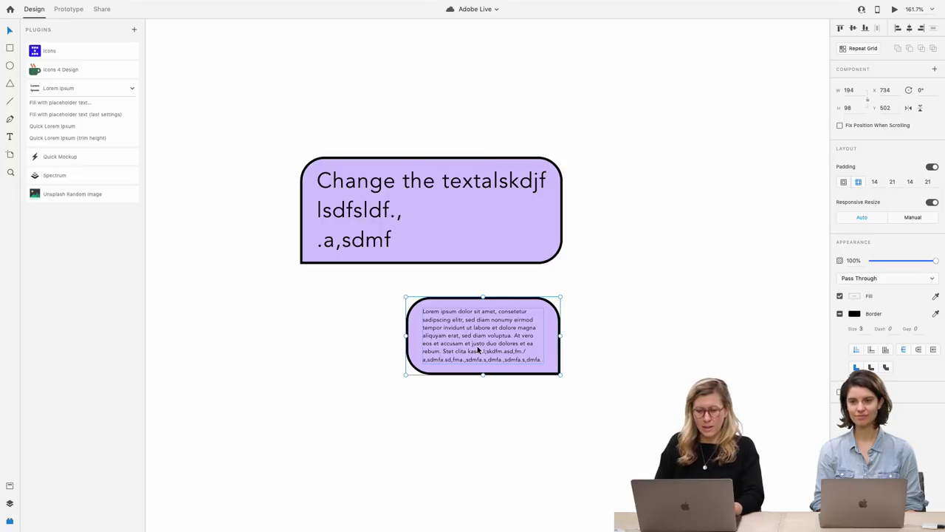
scroll(478, 350, "down", 5)
scroll(477, 350, "right", 10)
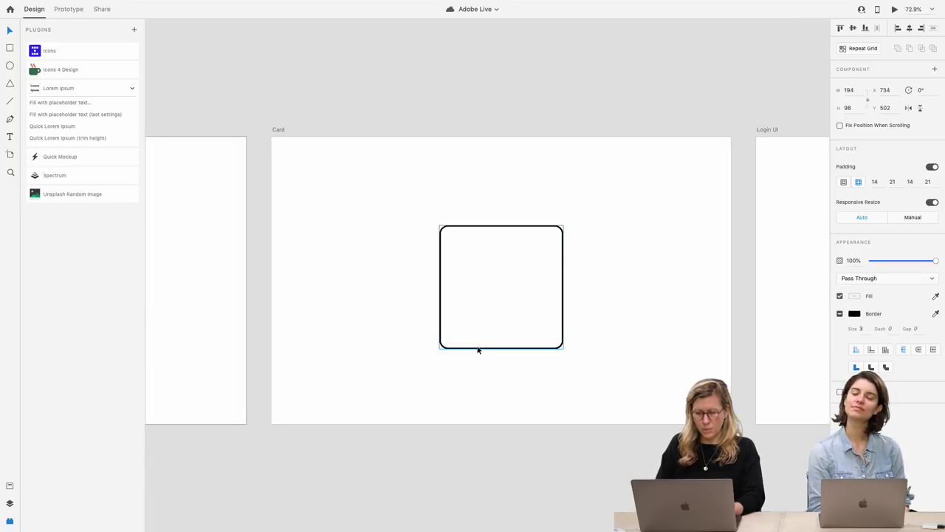
scroll(503, 274, "up", 5)
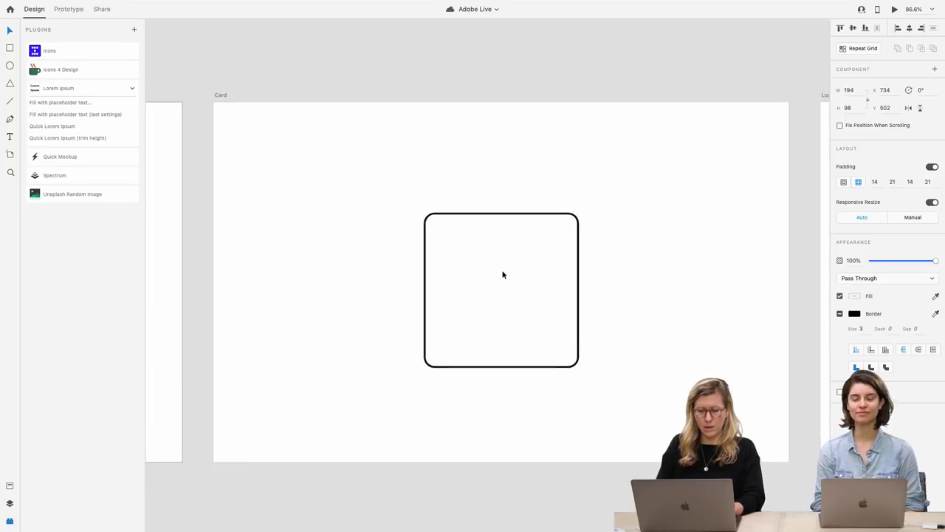
scroll(503, 274, "left", 4)
scroll(503, 275, "down", 5)
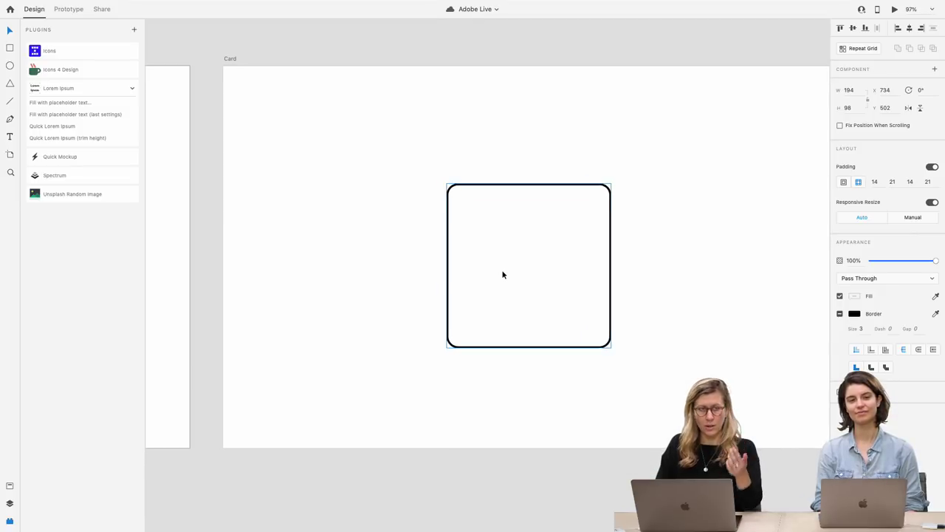
scroll(503, 275, "down", 3)
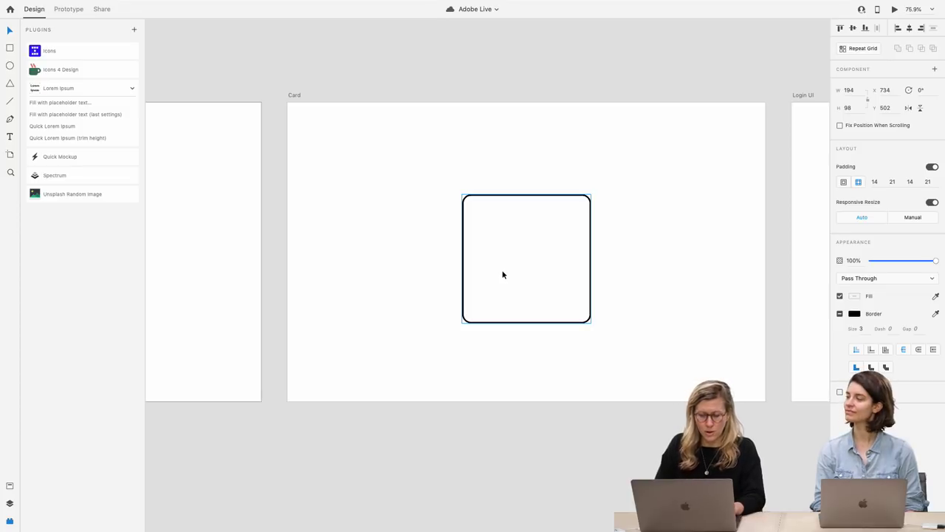
scroll(503, 275, "left", 10)
double_click(294, 244)
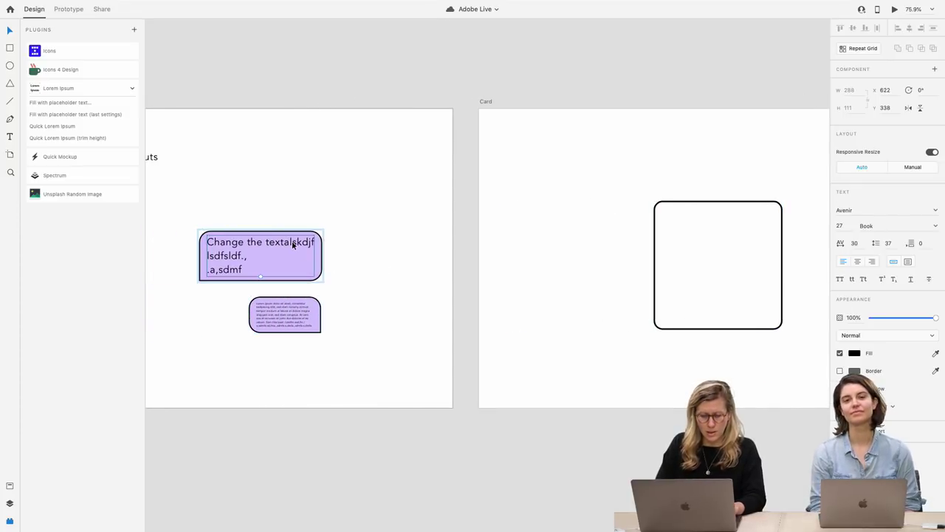
left_click(561, 244)
scroll(577, 246, "right", 5)
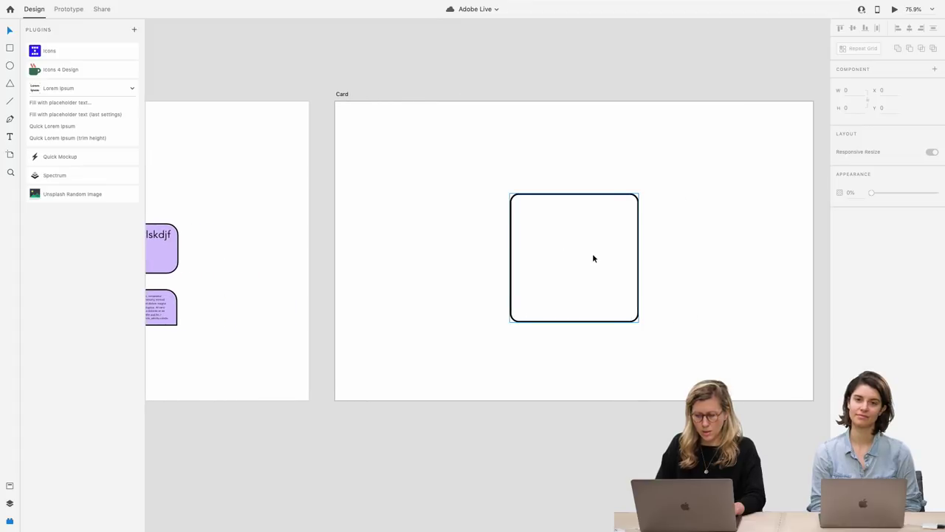
scroll(592, 254, "up", 4)
Paste the copied text box into the card, retype it as 'Title', and move it up
key("super+v")
double_click(537, 253)
type("Title")
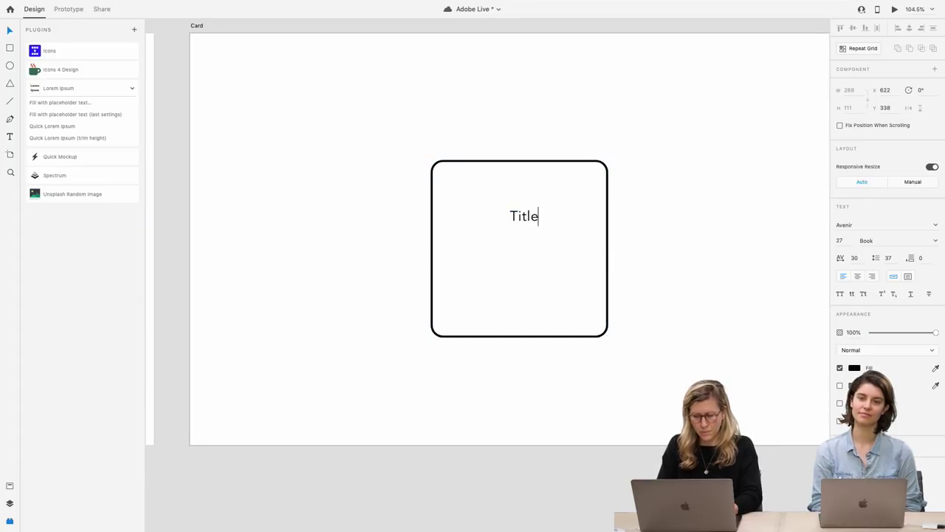
left_click(544, 251)
left_click(529, 217)
left_click_drag(530, 217, 524, 189)
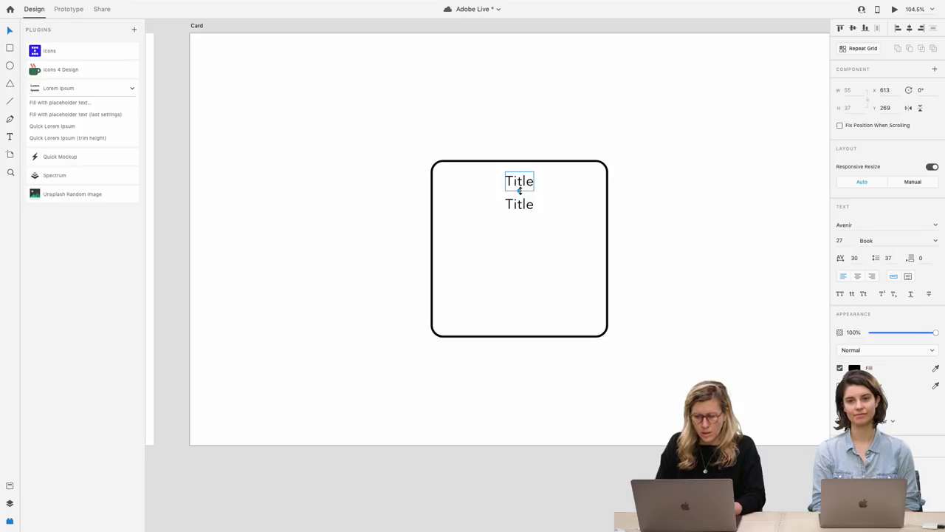
Change the second text copy to 'Yosemite' and move it toward the card's centre
left_click(520, 209)
double_click(521, 208)
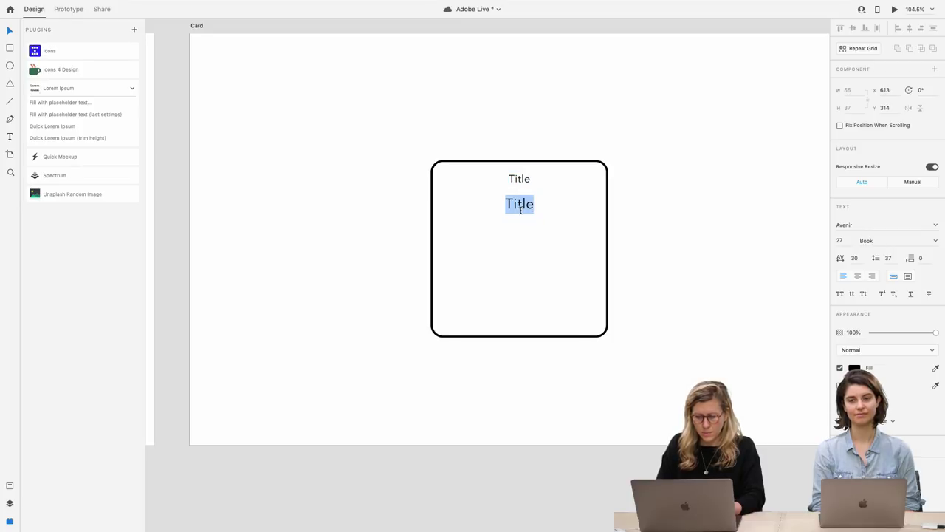
type("Yosimite")
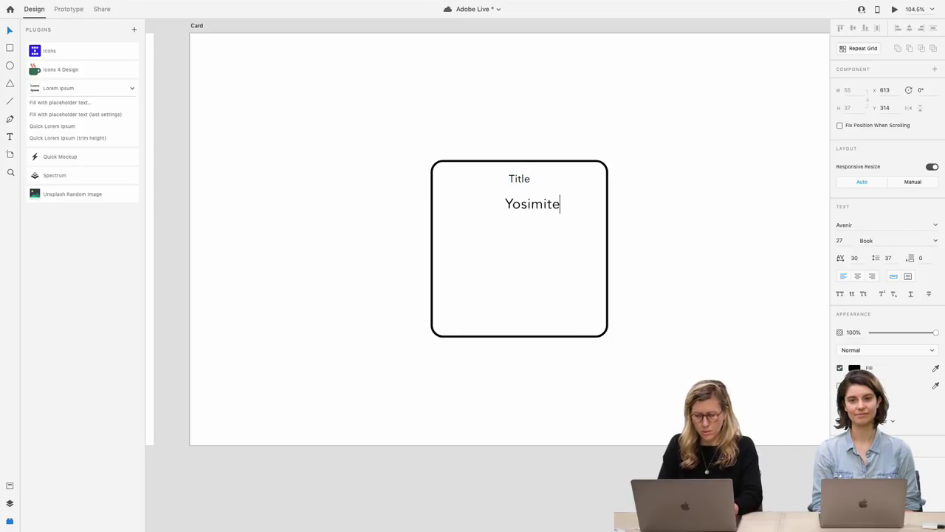
left_click(510, 220)
key("Escape")
left_click_drag(536, 211, 522, 190)
Make the upper text a 'Experince' heading at font size 12, then draw a line under Yosemite
left_click(521, 181)
double_click(522, 189)
type("E")
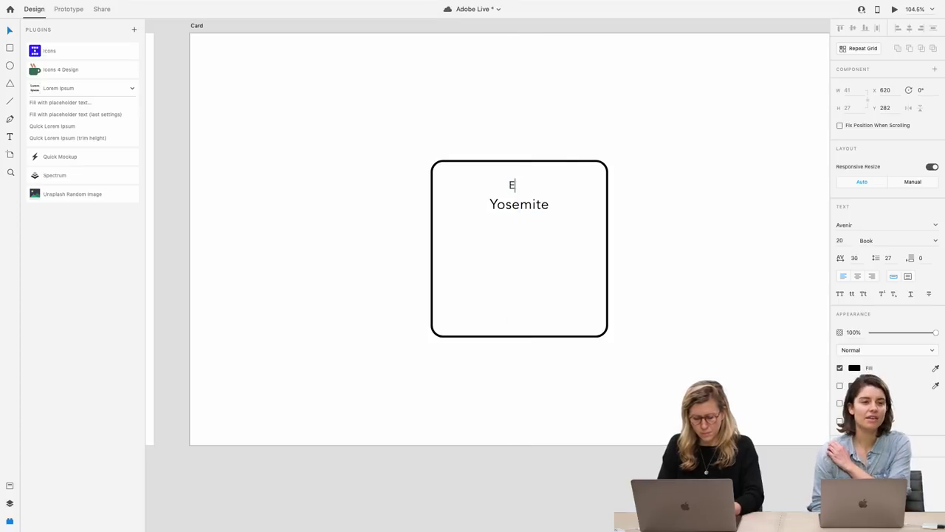
type("xperince")
left_click(845, 242)
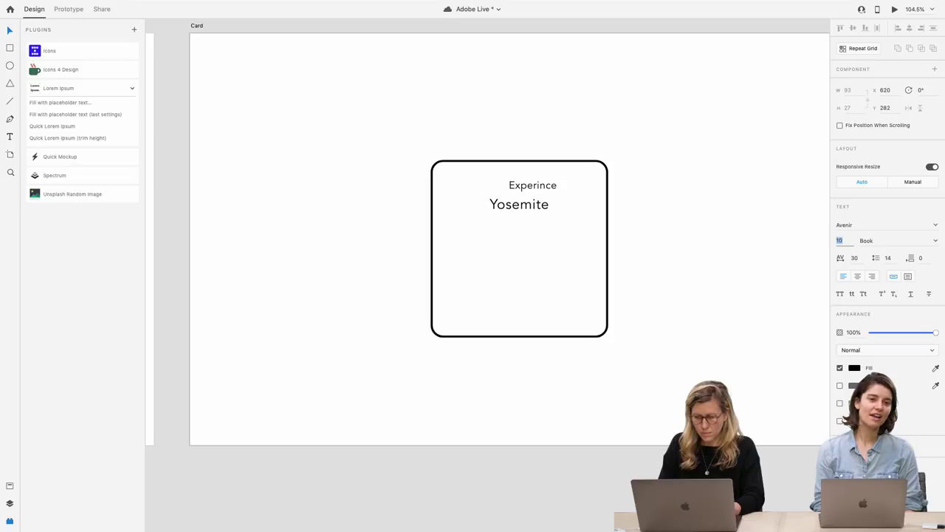
key("Escape")
left_click(840, 240)
type("10")
key("Return")
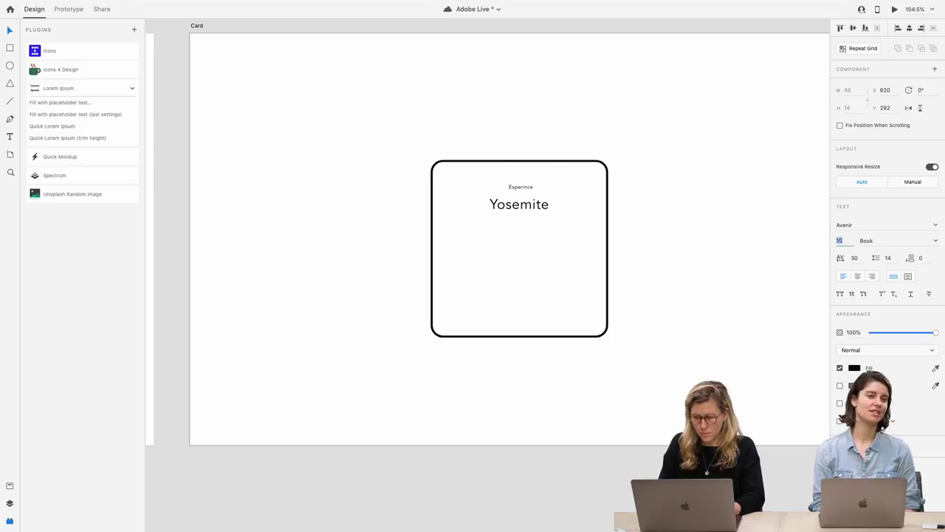
type("12")
key("Return")
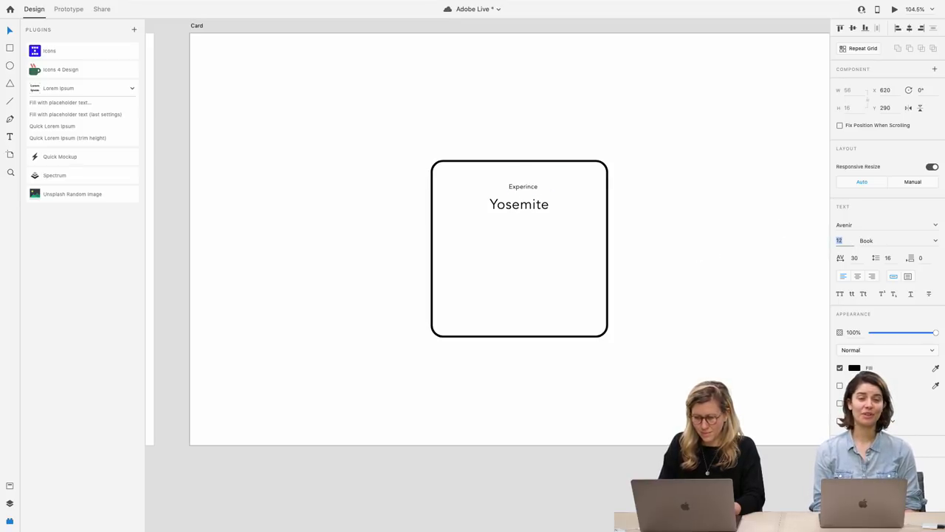
left_click_drag(526, 184, 522, 188)
left_click(526, 204)
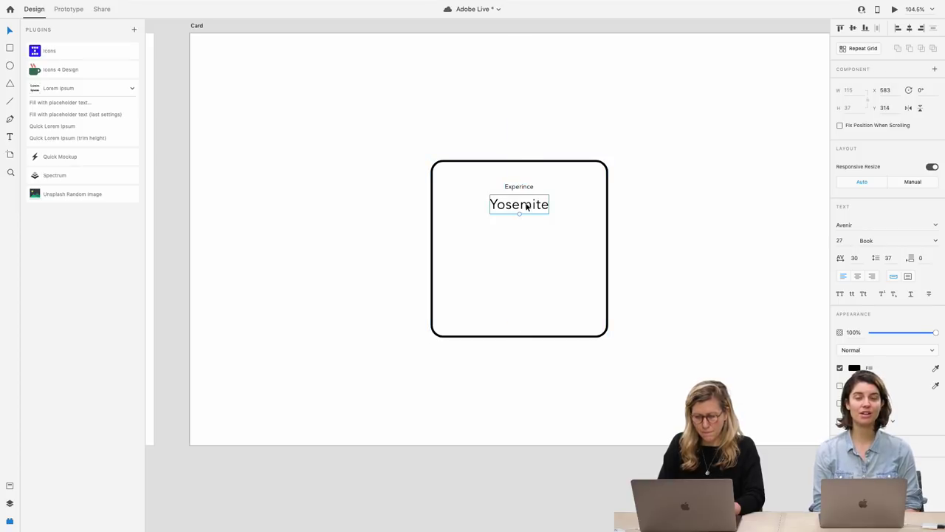
left_click_drag(480, 227, 561, 226)
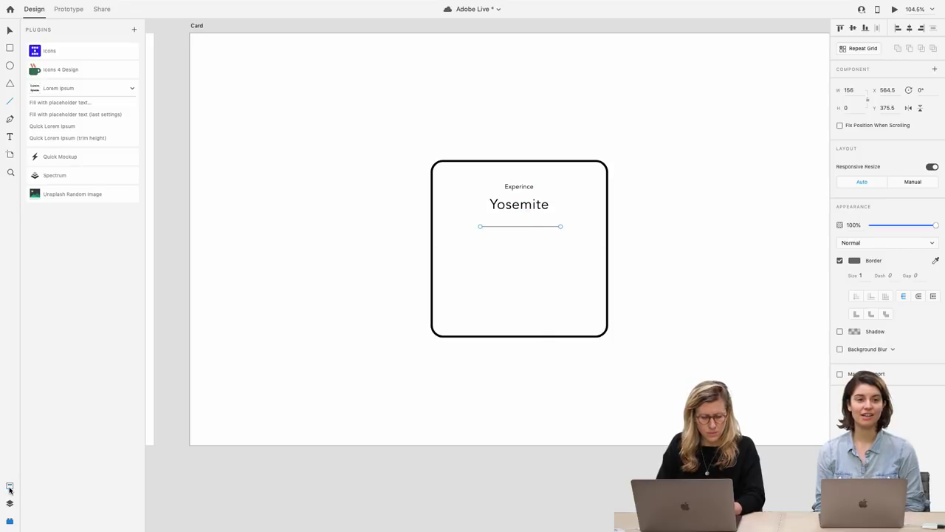
Make the divider line black with border size 2 and move it up under Yosemite
left_click(10, 485)
left_click(65, 228)
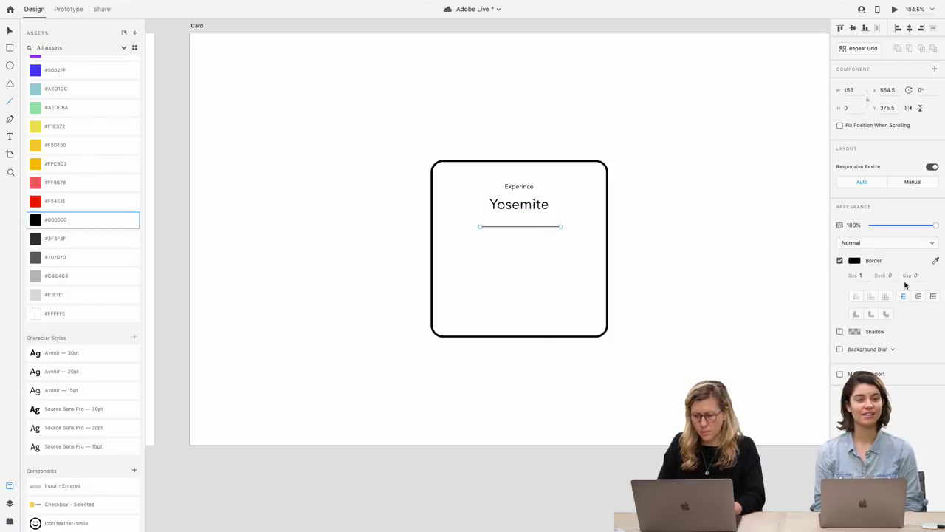
type("2")
left_click(544, 213)
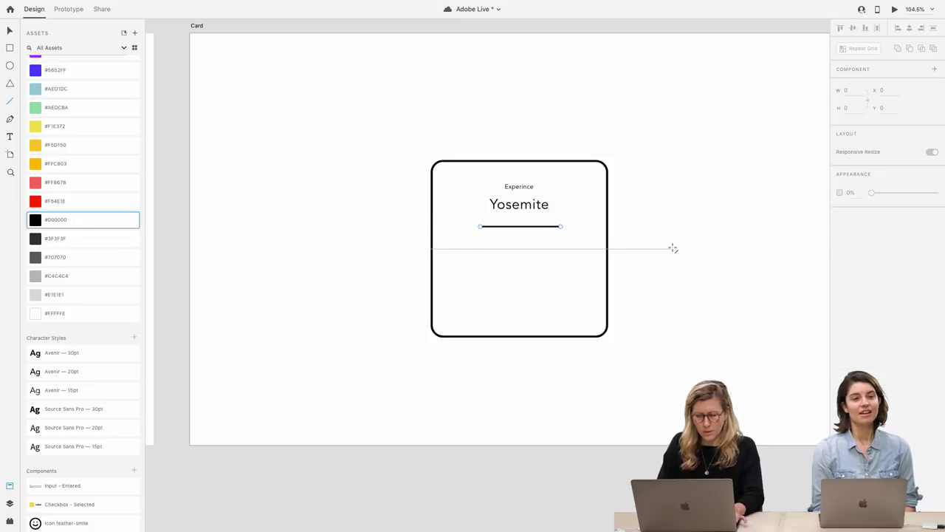
left_click_drag(539, 227, 539, 222)
Centre-align Yosemite with the underline and nudge the title group up on the card
left_click(533, 206, "shift")
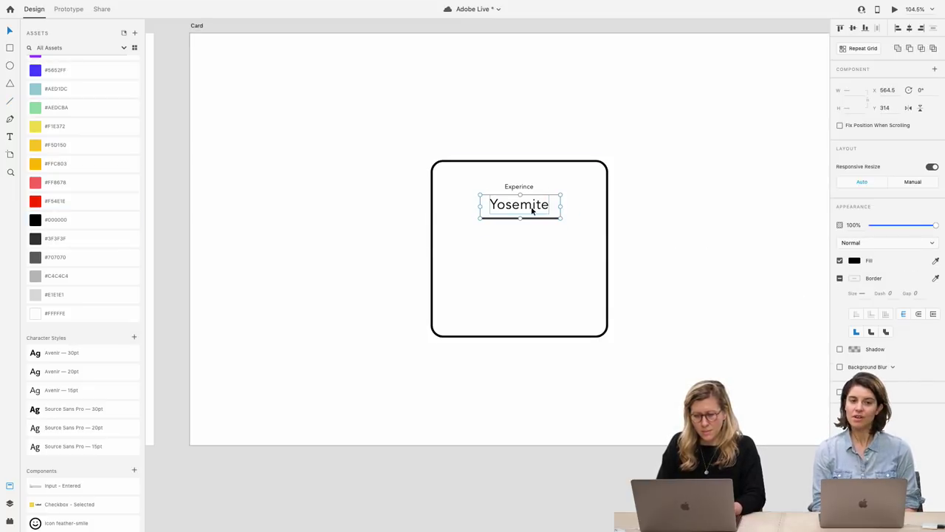
left_click(909, 28)
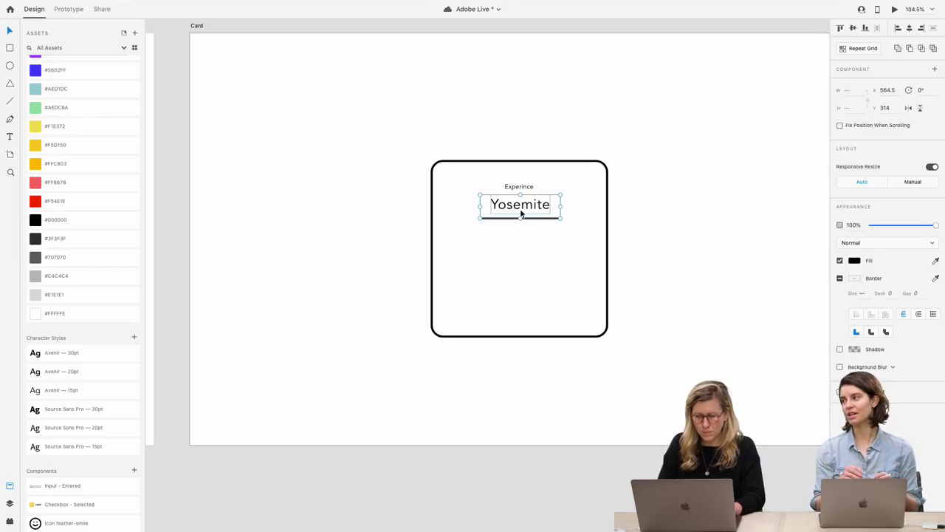
left_click(523, 187, "shift")
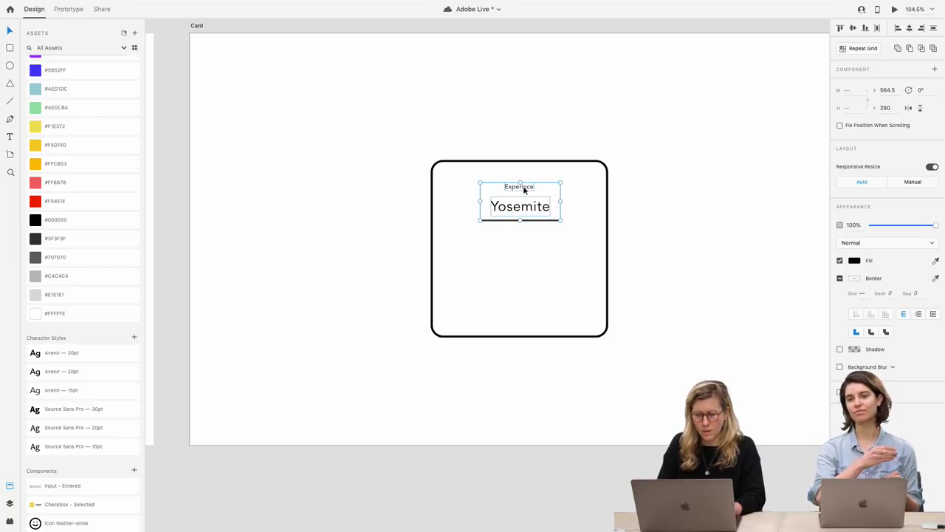
left_click_drag(530, 212, 530, 207)
left_click(629, 190)
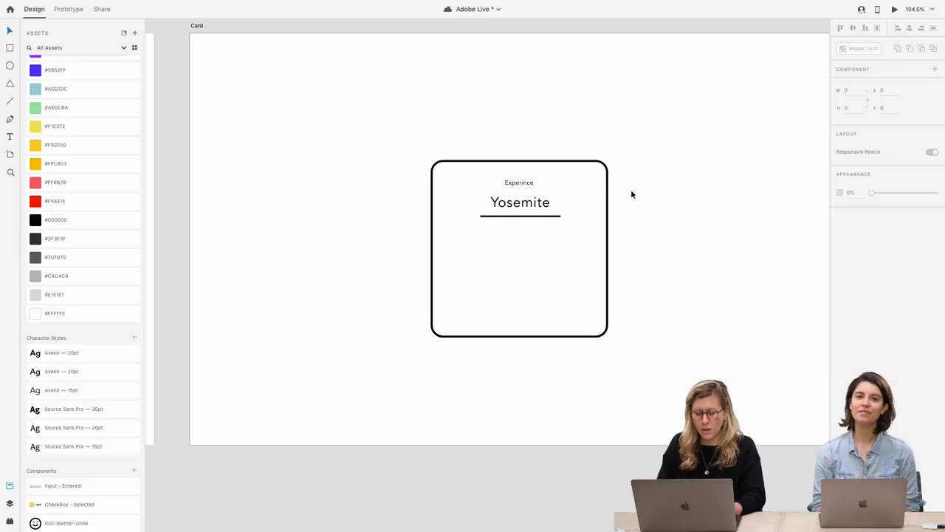
Set the Experince label to uppercase, centre it, and change the underline's end caps
left_click(526, 183)
left_click(841, 294)
left_click_drag(525, 183, 522, 183)
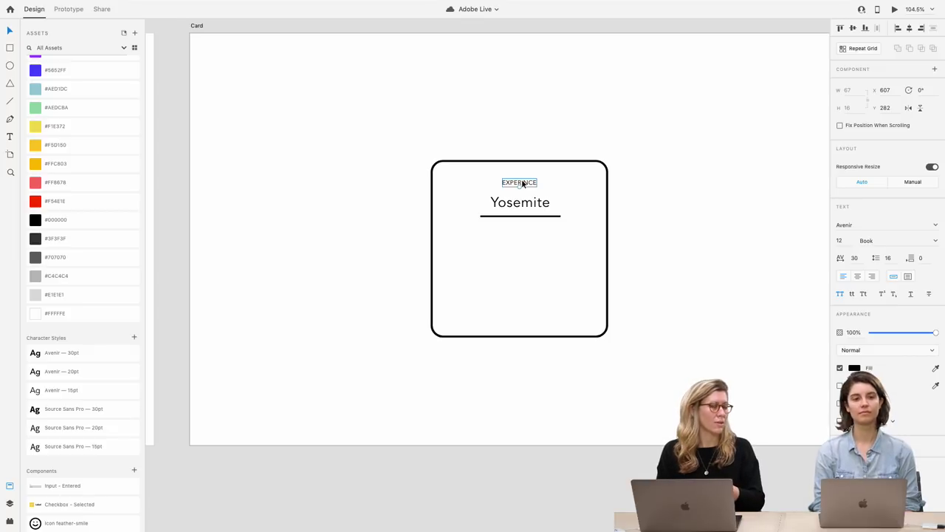
left_click(532, 217)
left_click(920, 296)
left_click(526, 185)
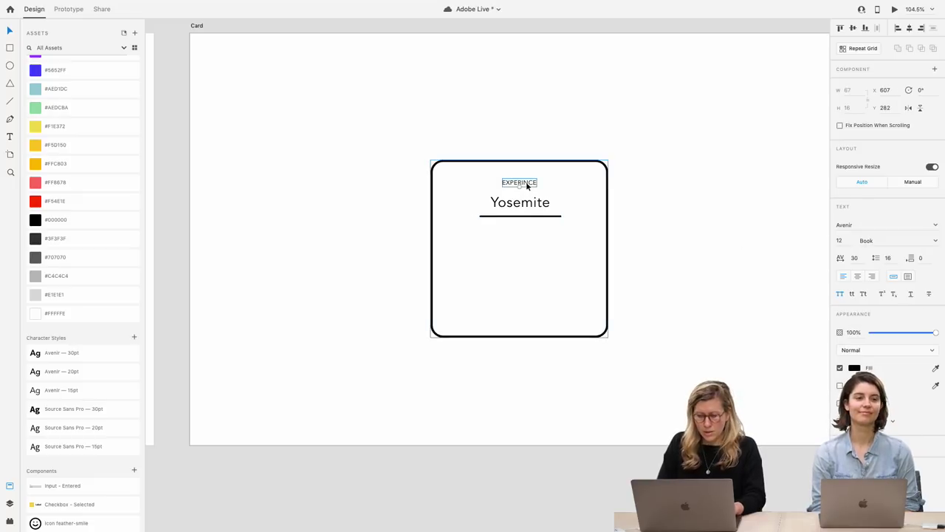
Duplicate the label below the underline as a fixed-size box filled with four lines of lowercase Lorem ipsum
left_click_drag(525, 192, 583, 298)
left_click(909, 276)
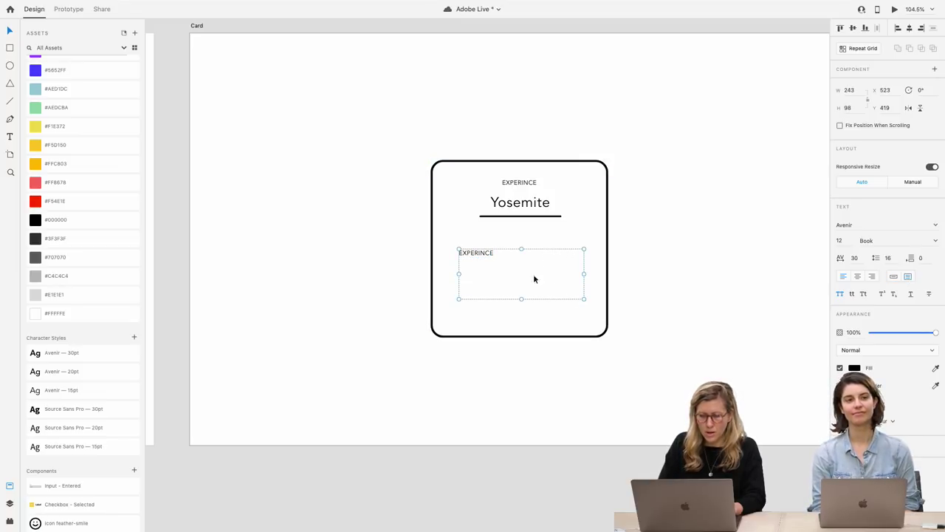
left_click_drag(477, 254, 469, 248)
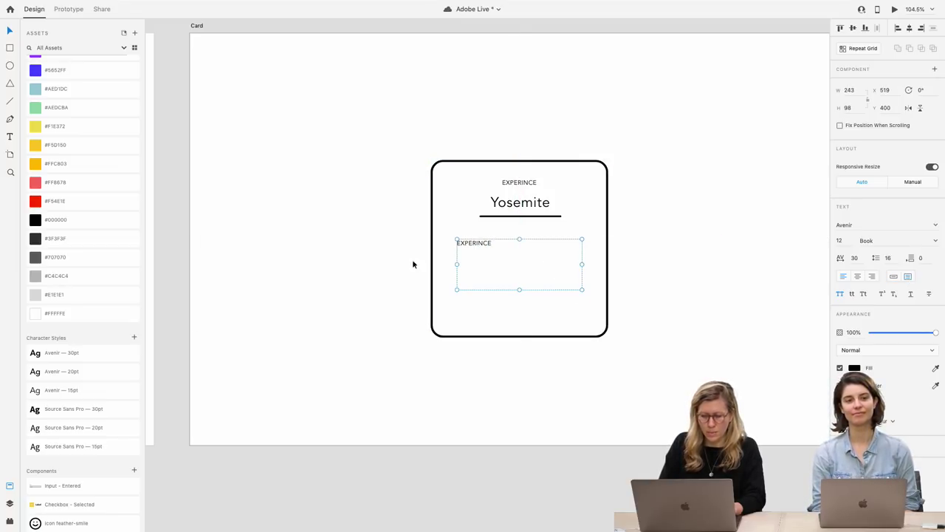
left_click(9, 502)
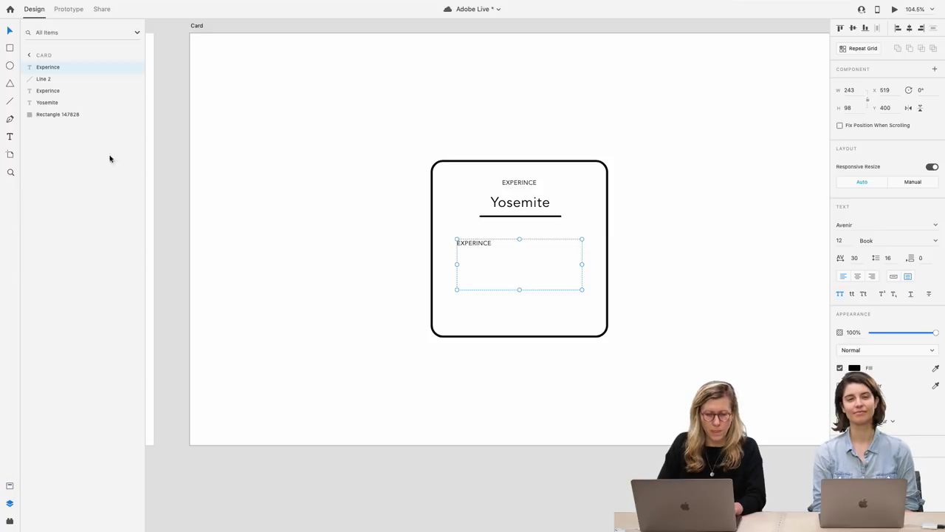
left_click(11, 521)
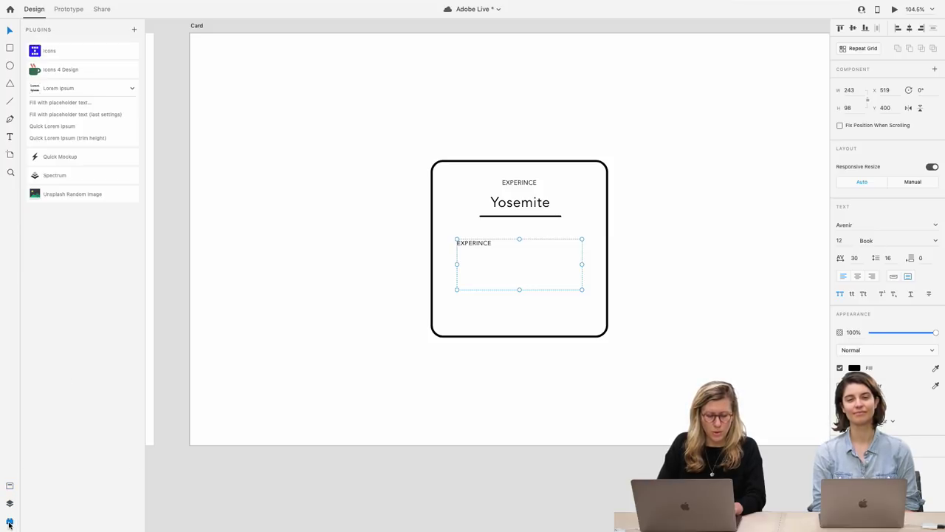
left_click(111, 114)
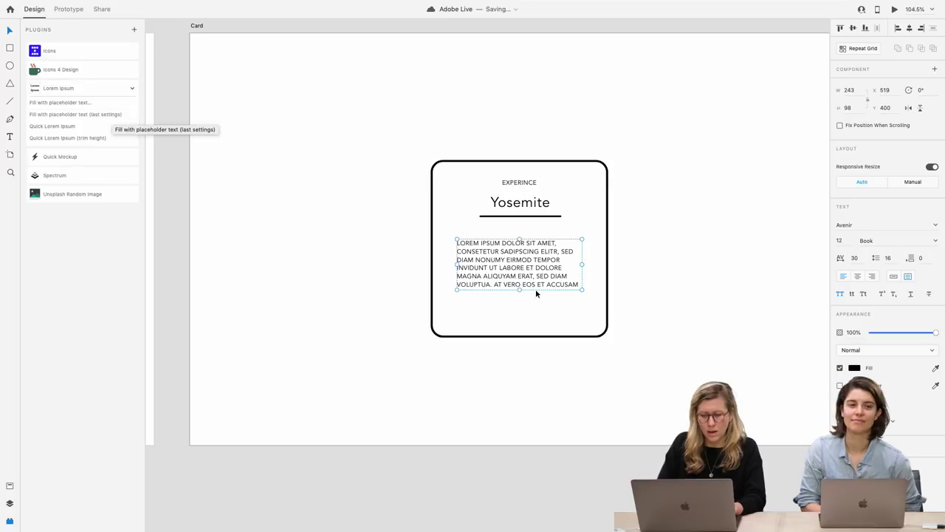
left_click(852, 294)
left_click_drag(519, 289, 537, 263)
Centre-align the lorem paragraph and shorten the card's bottom to fit it
left_click(517, 319)
left_click_drag(519, 337, 521, 310)
left_click(531, 267)
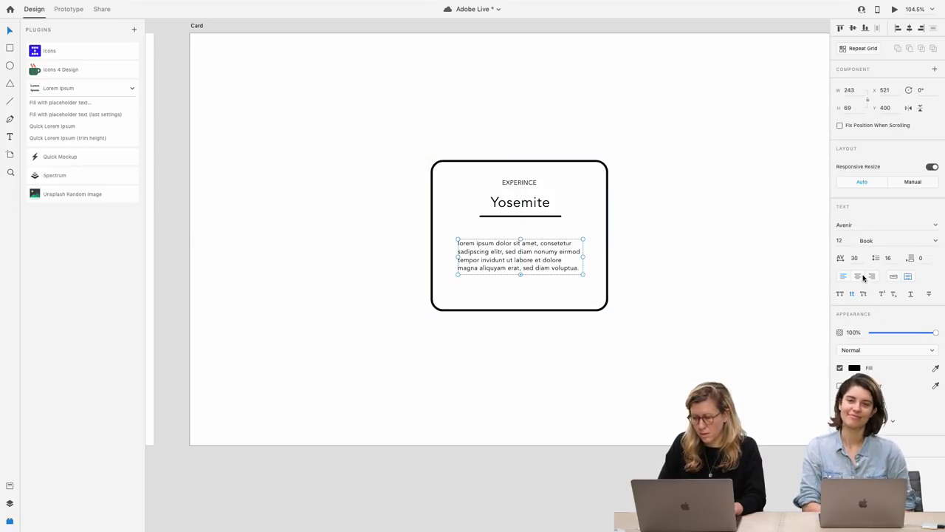
left_click(857, 276)
left_click_drag(536, 261, 534, 257)
left_click(528, 305)
left_click_drag(520, 313, 519, 296)
left_click_drag(643, 353, 390, 42)
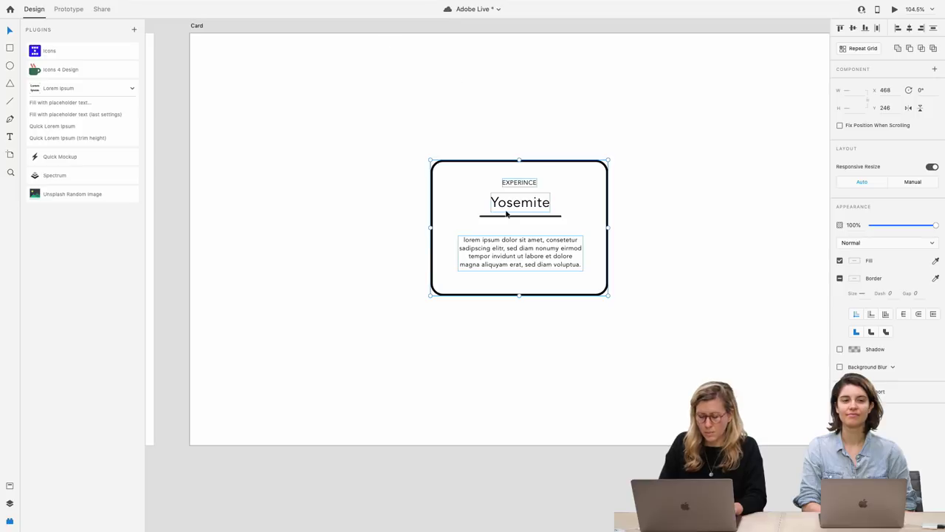
Group the card with its contents and turn on padding, with top 27 and right 43
key("super+g")
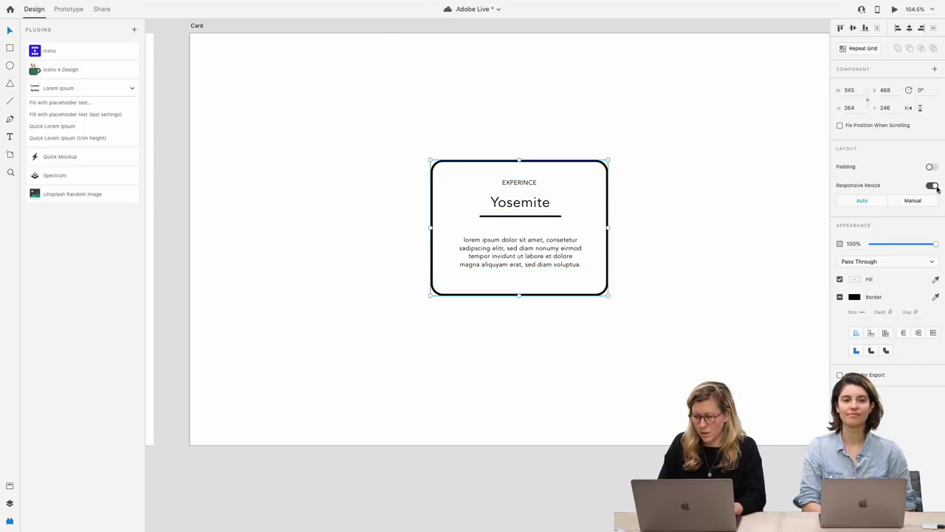
left_click(932, 169)
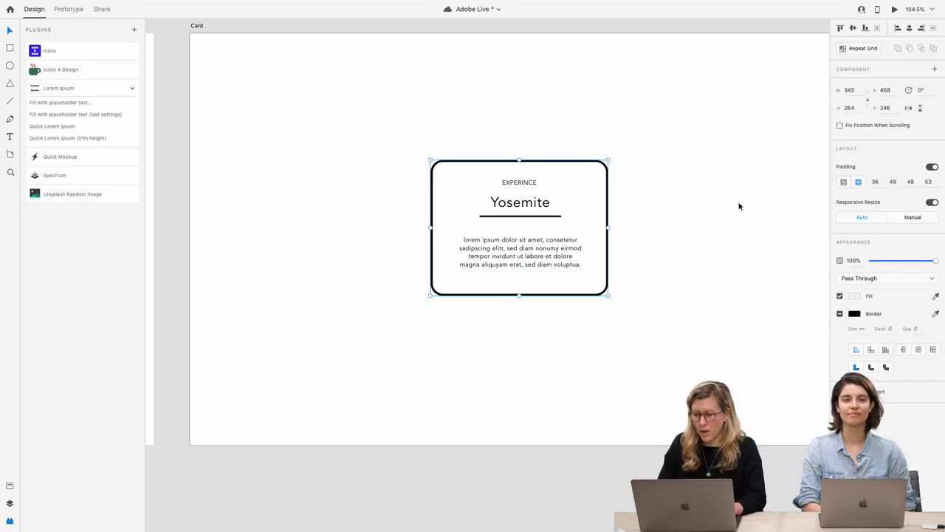
left_click(893, 182)
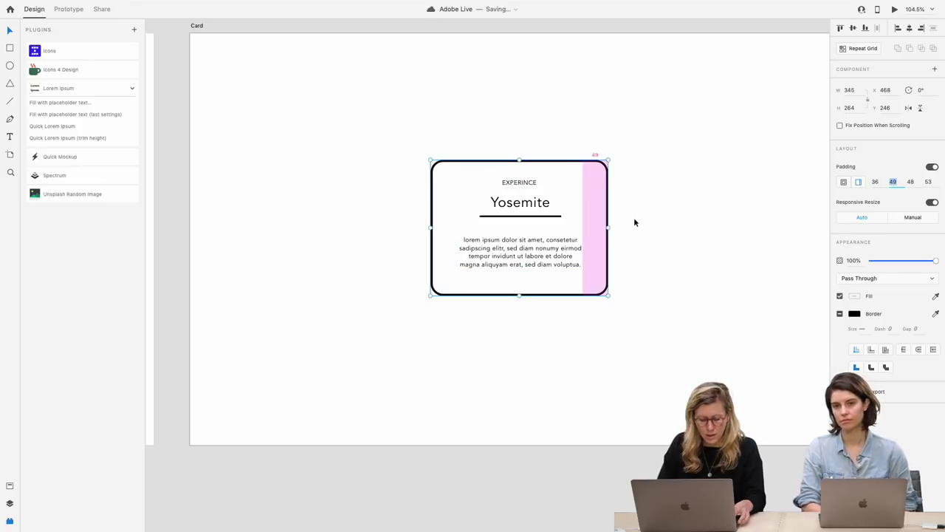
double_click(563, 248)
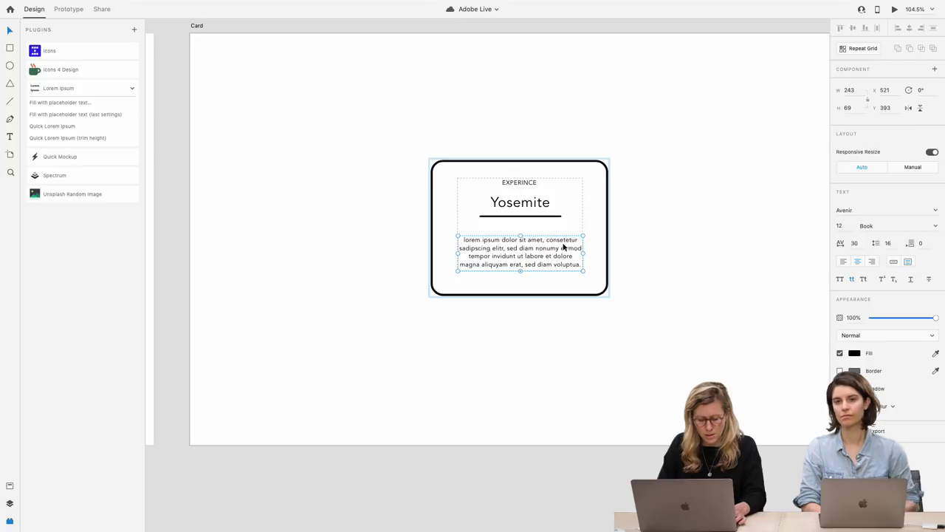
mouse_move(590, 243)
left_click_drag(590, 243, 586, 243)
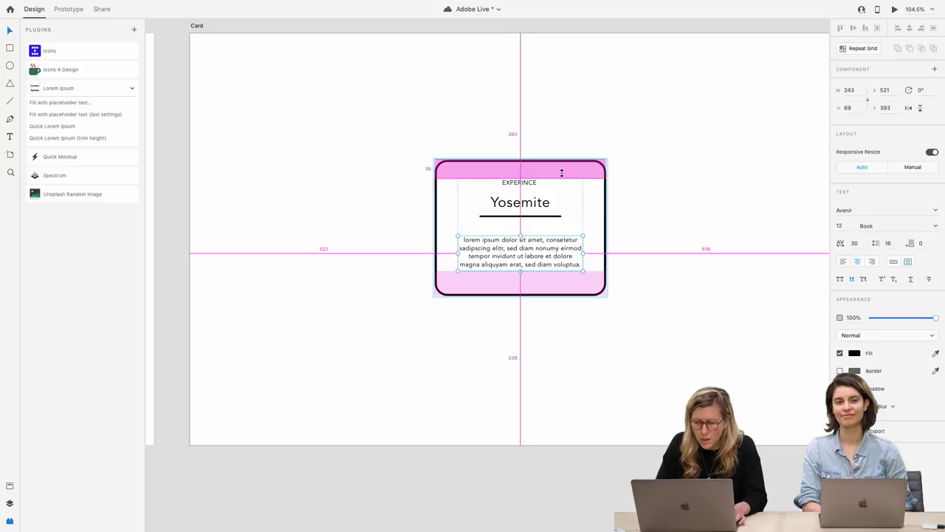
left_click_drag(561, 172, 561, 172)
left_click(648, 195)
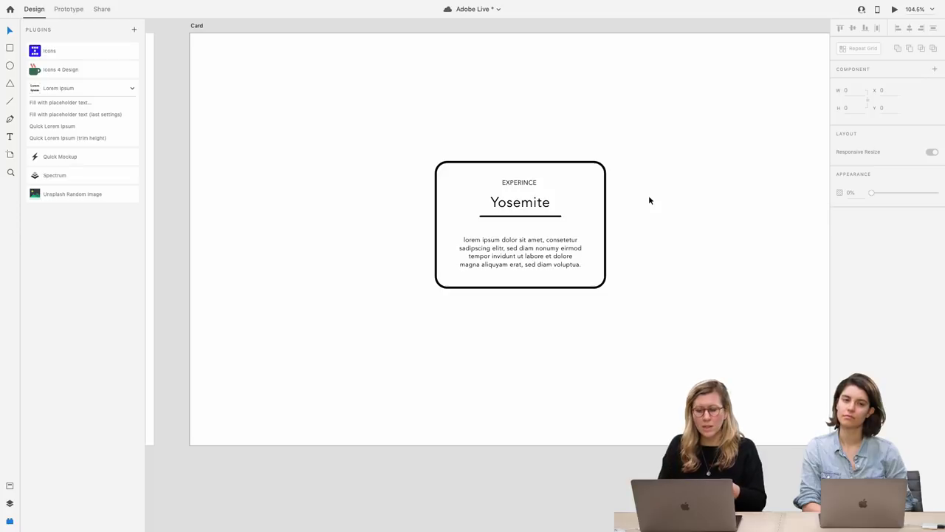
Resize the Yosemite card's width so the lorem paragraph rewraps
left_click(579, 237)
left_click_drag(607, 225, 602, 244)
left_click(651, 251)
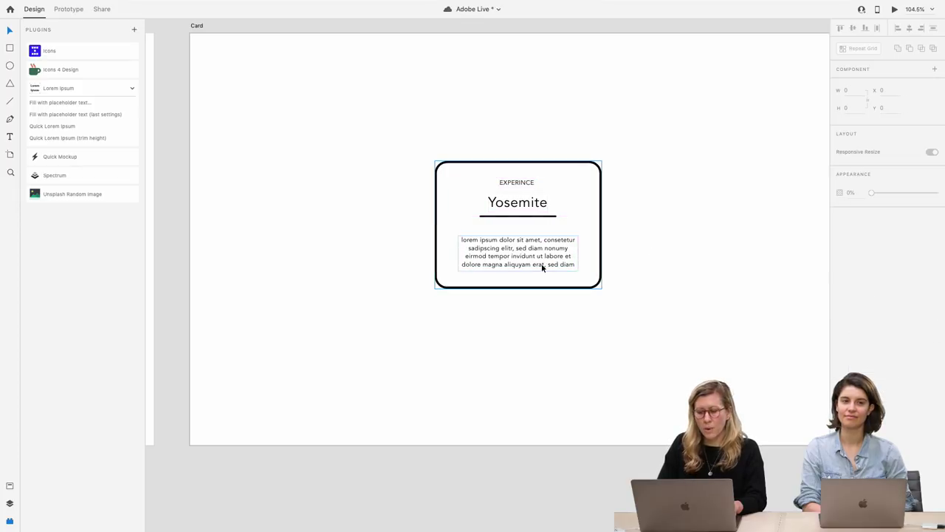
Paste the purple Button component near the card's bottom, then remove that copy from below the card
scroll(547, 266, "down", 5)
scroll(421, 281, "left", 5)
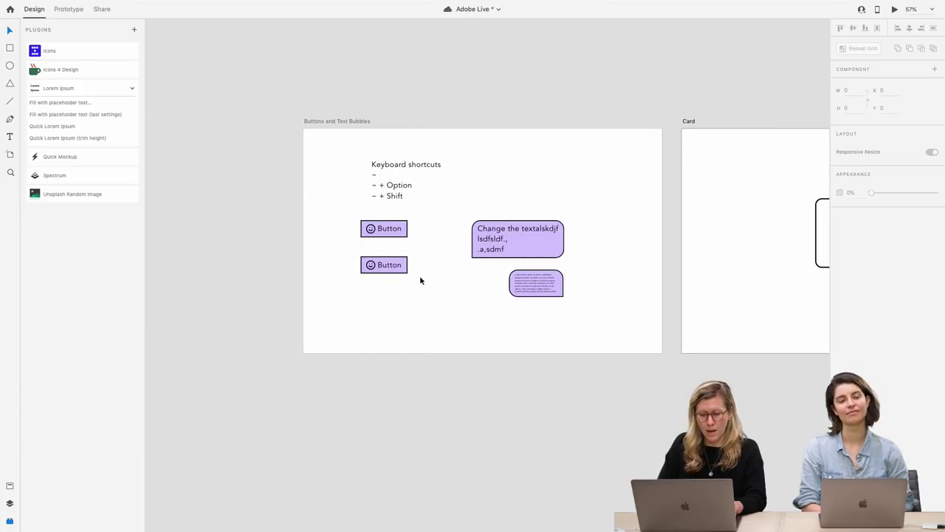
left_click(384, 232)
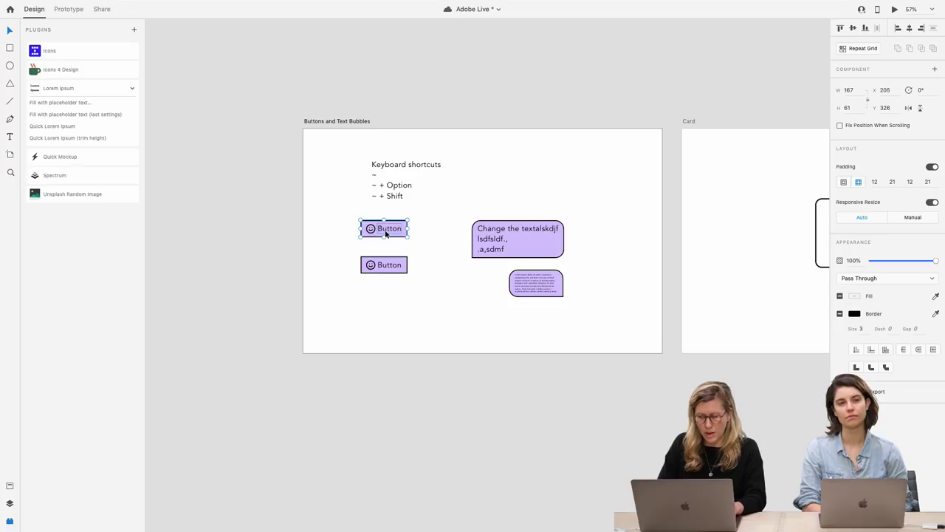
scroll(385, 233, "right", 5)
scroll(467, 250, "up", 3)
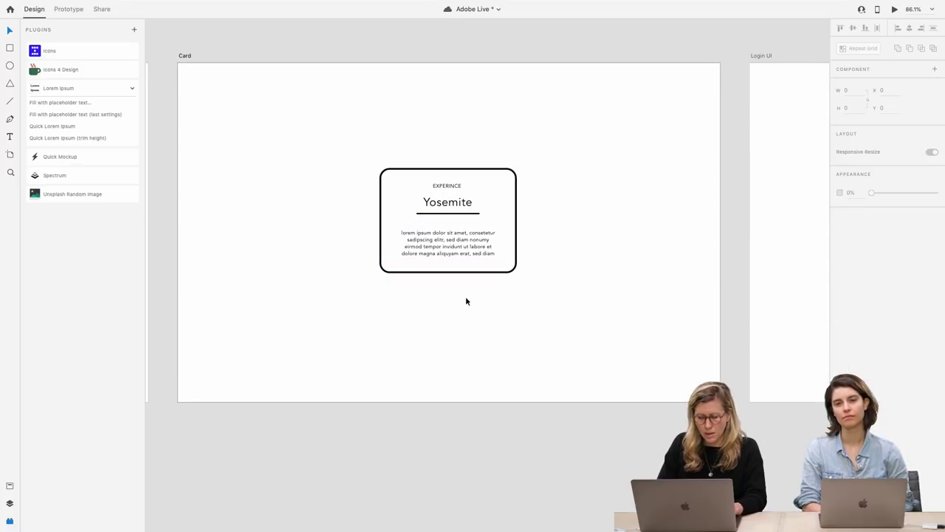
key("super+v")
left_click(465, 296)
left_click(303, 213)
left_click_drag(302, 213, 459, 282)
double_click(460, 282)
double_click(458, 281)
left_click(492, 346)
left_click(467, 288)
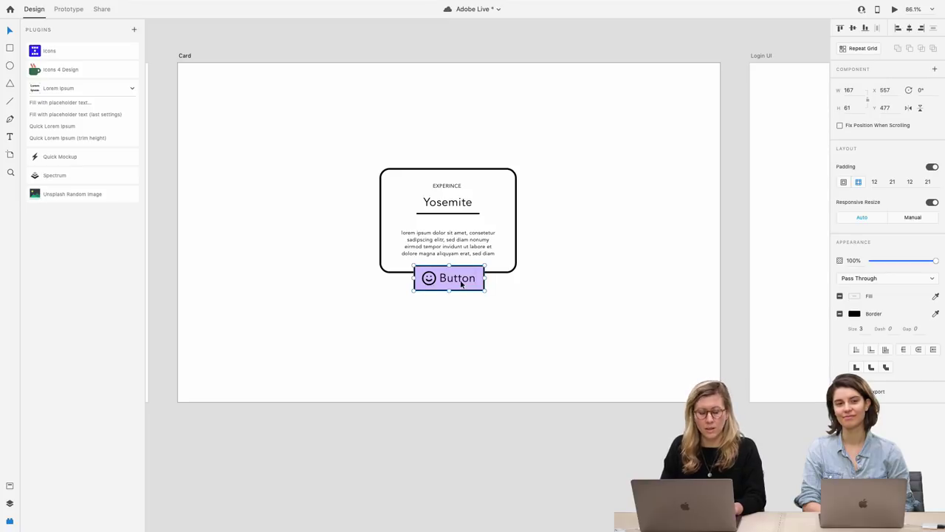
key("Delete")
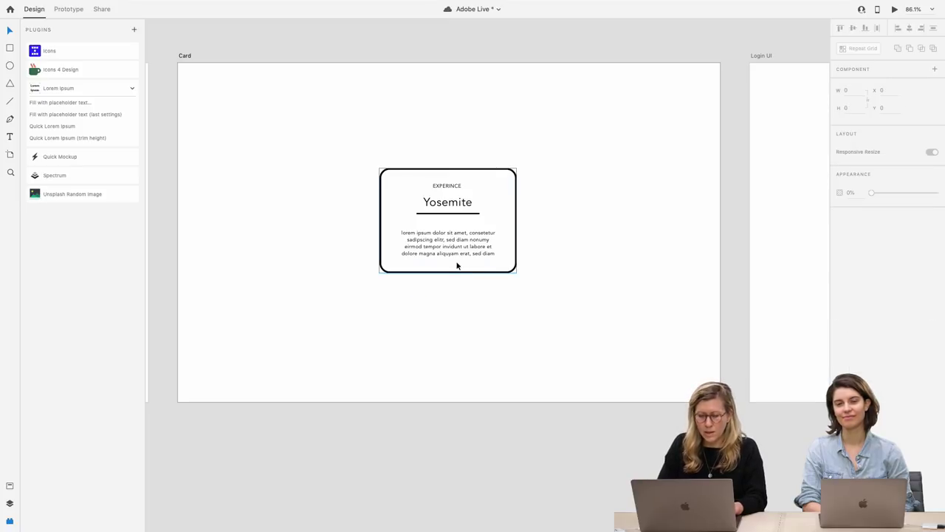
Paste the button inside the Yosemite card and tighten bottom padding so it straddles the border
left_click(457, 265)
key("ctrl+v")
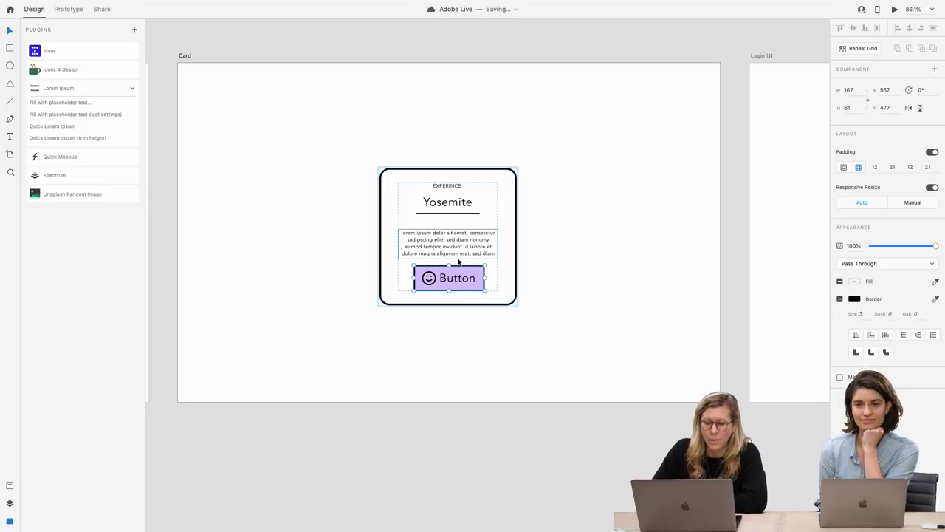
left_click_drag(456, 281, 455, 298)
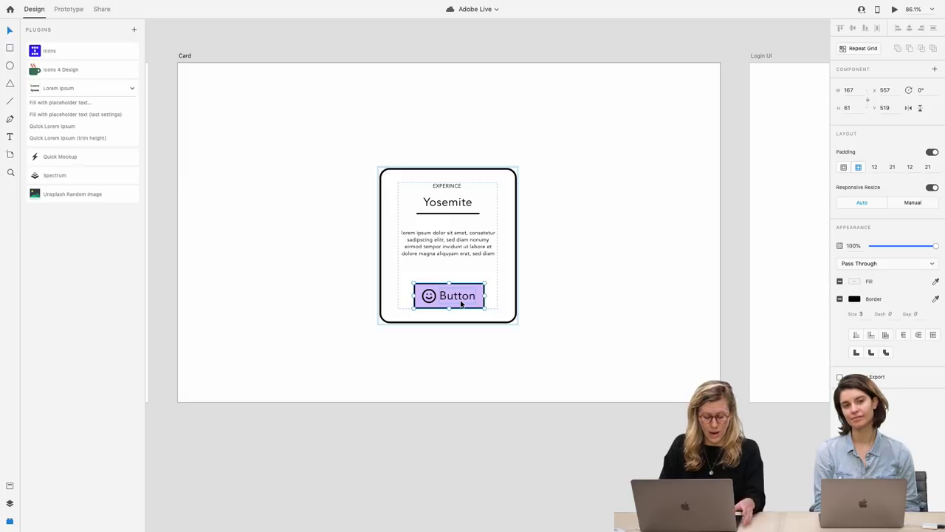
mouse_move(468, 315)
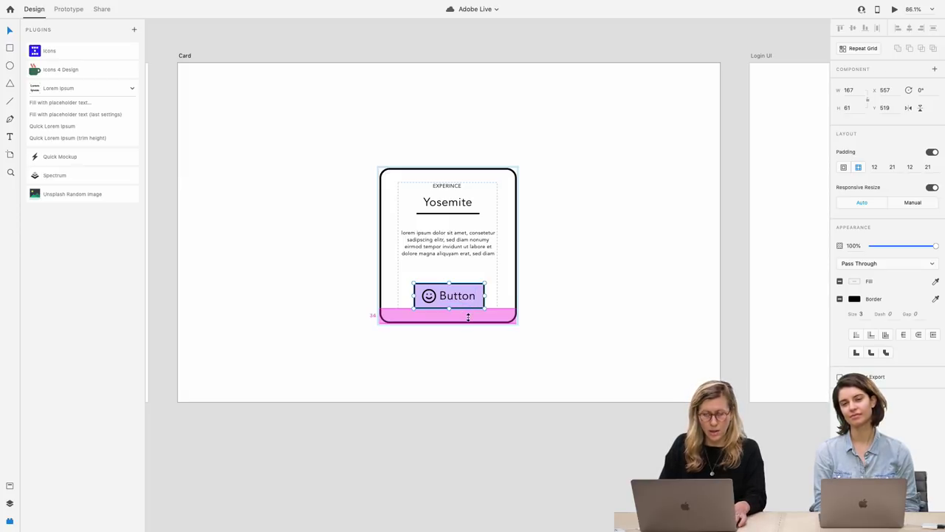
left_click_drag(468, 314, 467, 291)
left_click(468, 295)
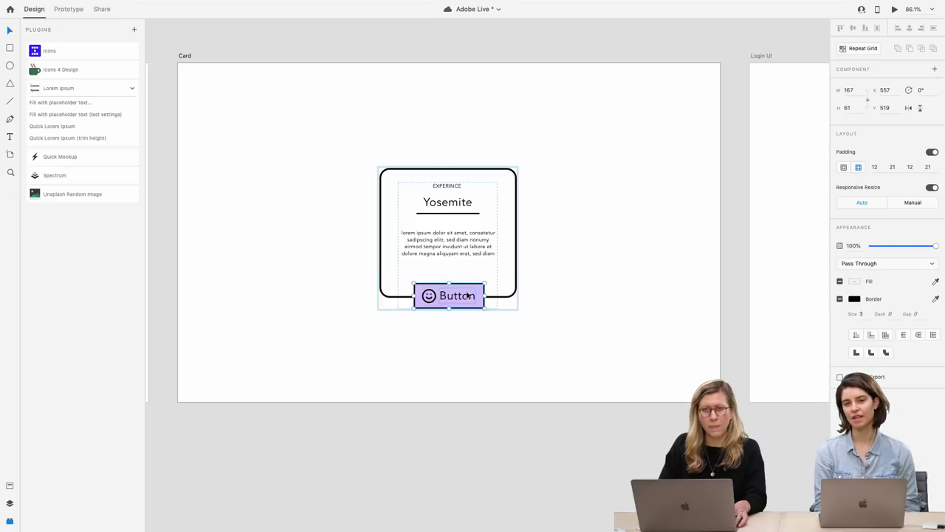
left_click(517, 360)
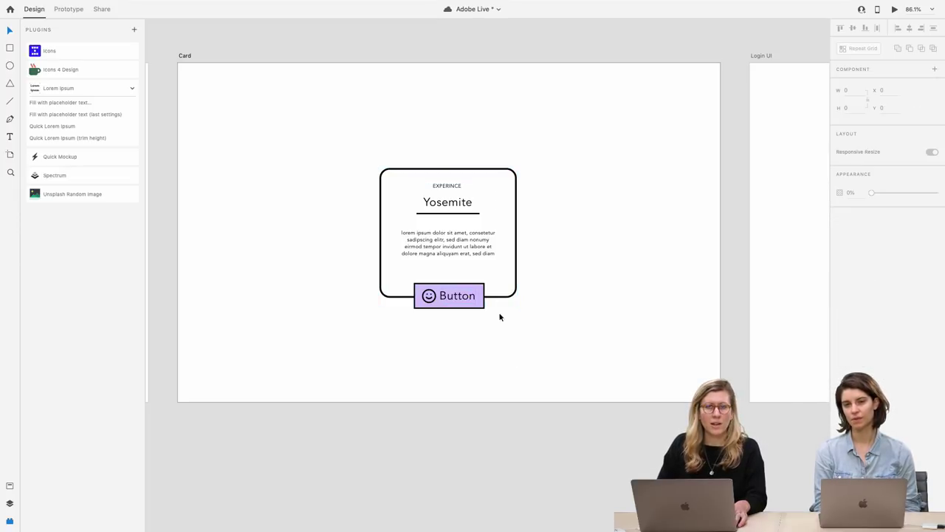
Delete the smiley icon from the button and centre the button on the card
left_click(452, 299)
left_click(452, 299)
left_click(453, 298)
double_click(453, 298)
type("Book")
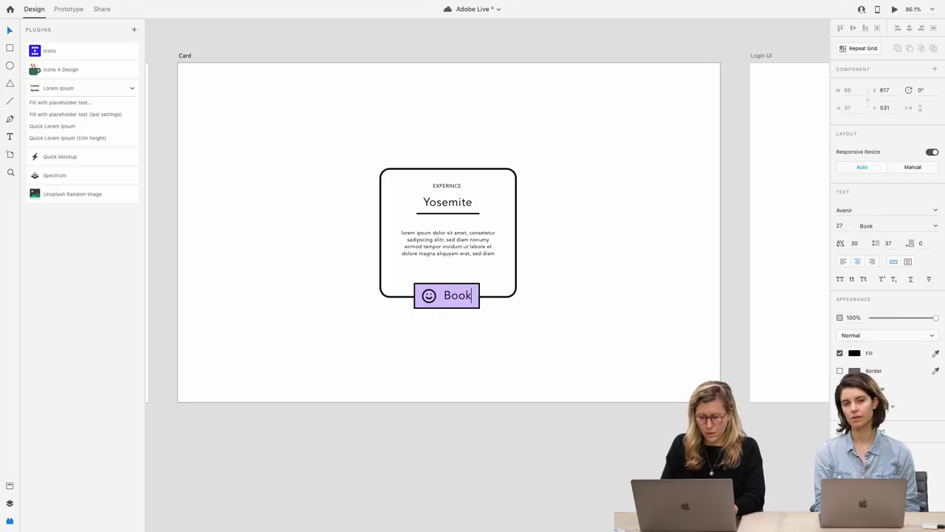
key("ctrl+z")
left_click(429, 296)
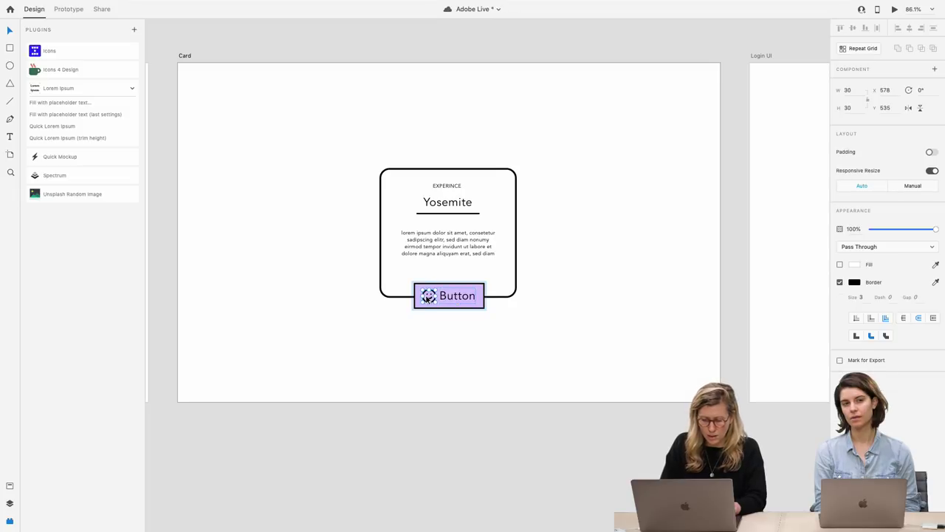
key("Delete")
left_click(460, 301)
left_click_drag(461, 300, 454, 303)
Relabel the button 'Book Now', save the file, and reposition the Yosemite card
double_click(453, 295)
double_click(453, 295)
type("Book Now")
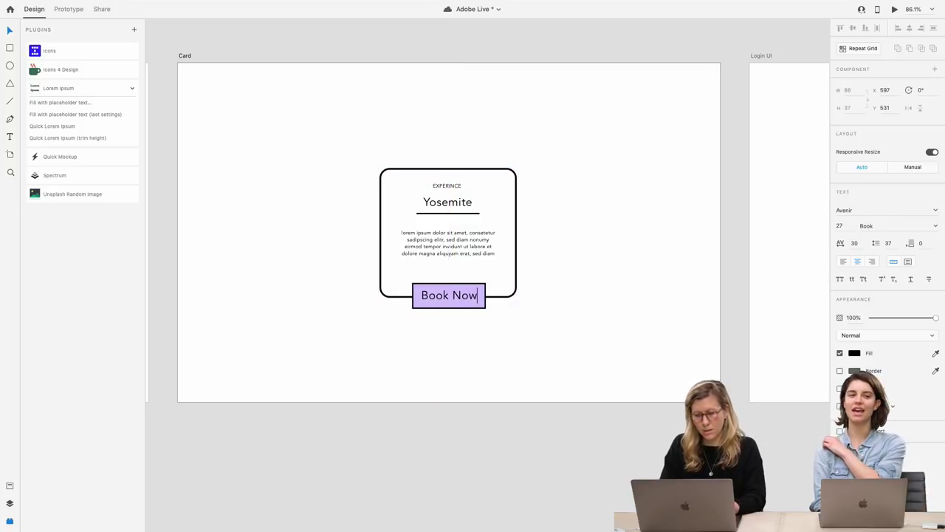
left_click(474, 344)
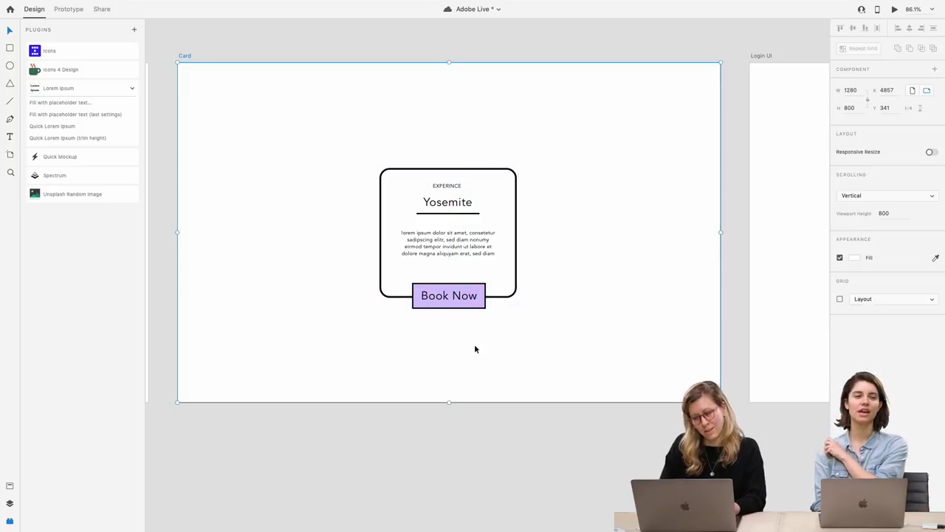
left_click(449, 300)
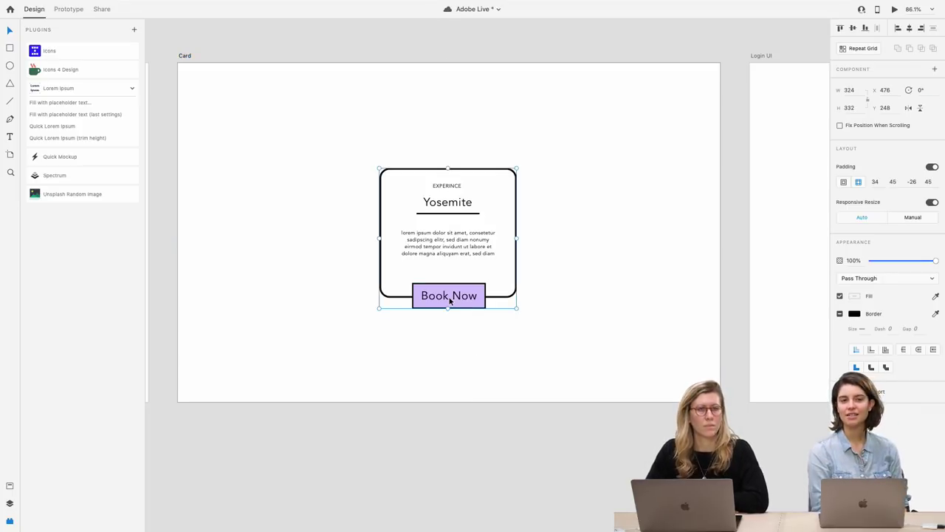
key("ctrl+s")
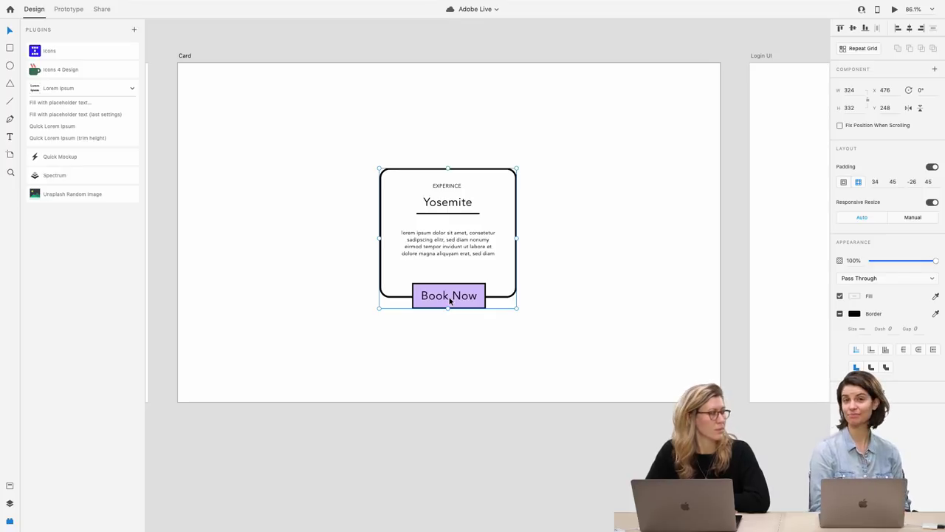
left_click_drag(448, 250, 453, 240)
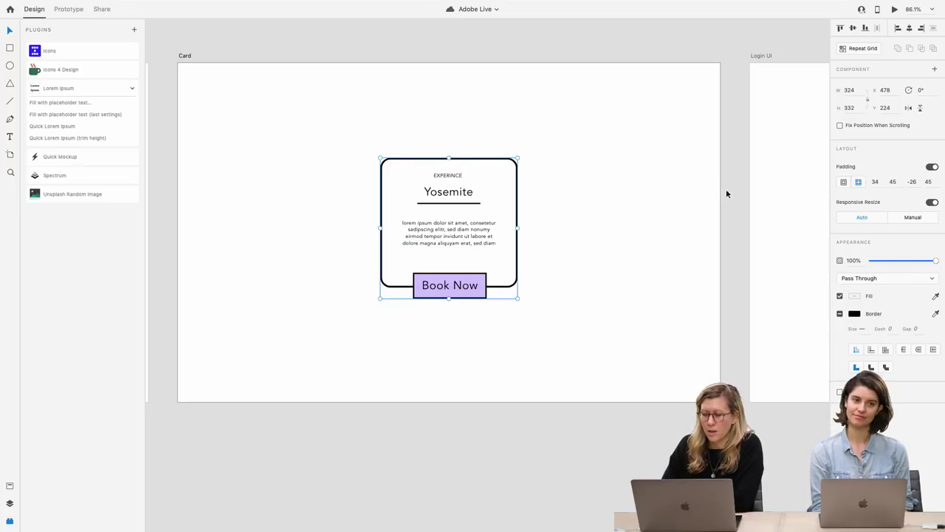
left_click(876, 182)
left_click(895, 182)
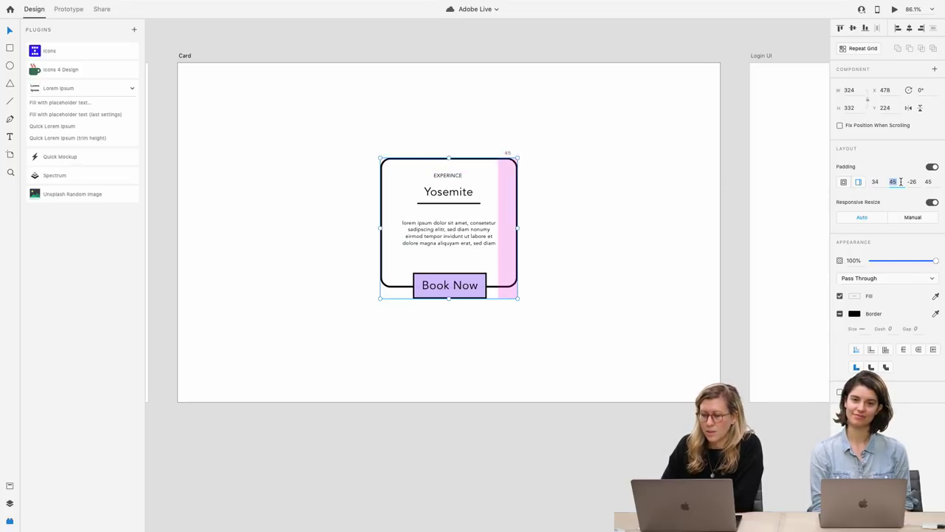
left_click(914, 182)
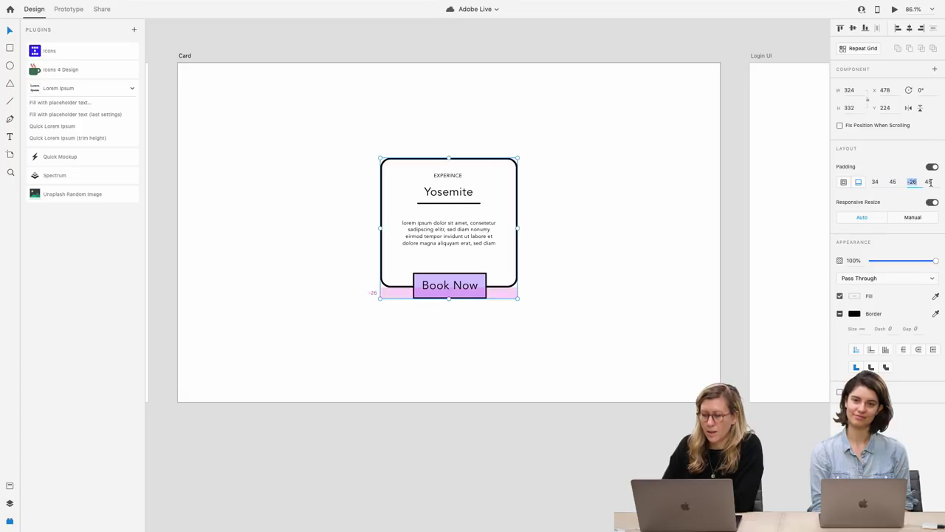
left_click(928, 181)
left_click(913, 182)
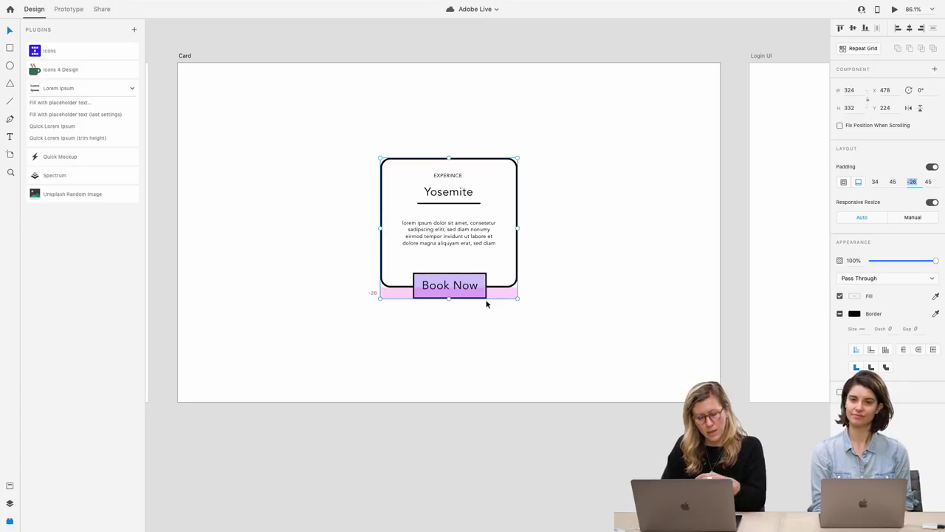
Paste the Keyboard shortcuts note above-left of the Yosemite card and save the document
scroll(477, 319, "down", 3)
scroll(477, 323, "left", 5)
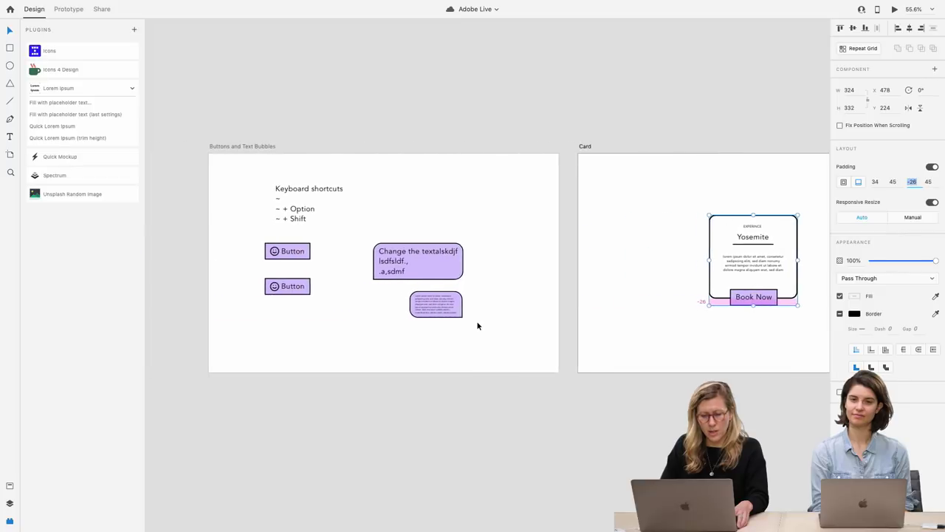
scroll(302, 159, "up", 3)
scroll(302, 158, "up", 5)
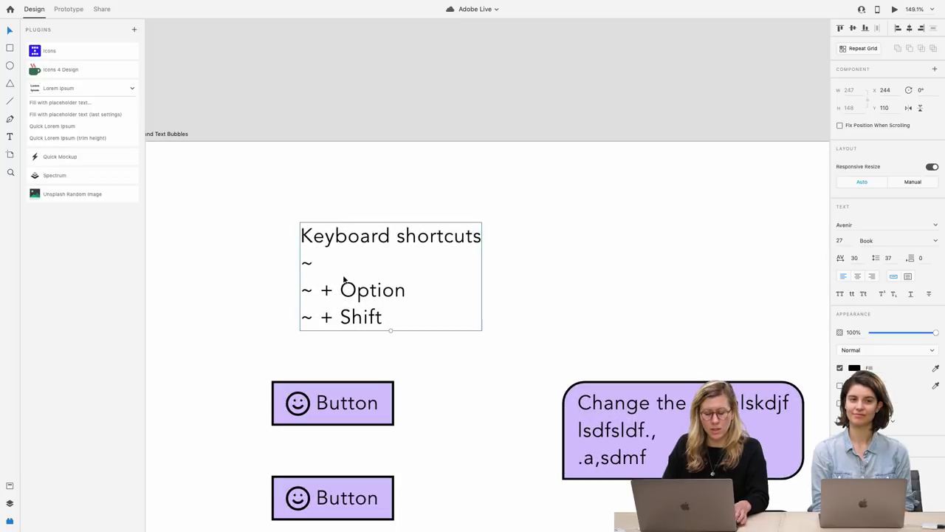
scroll(343, 279, "right", 10)
key("super+3")
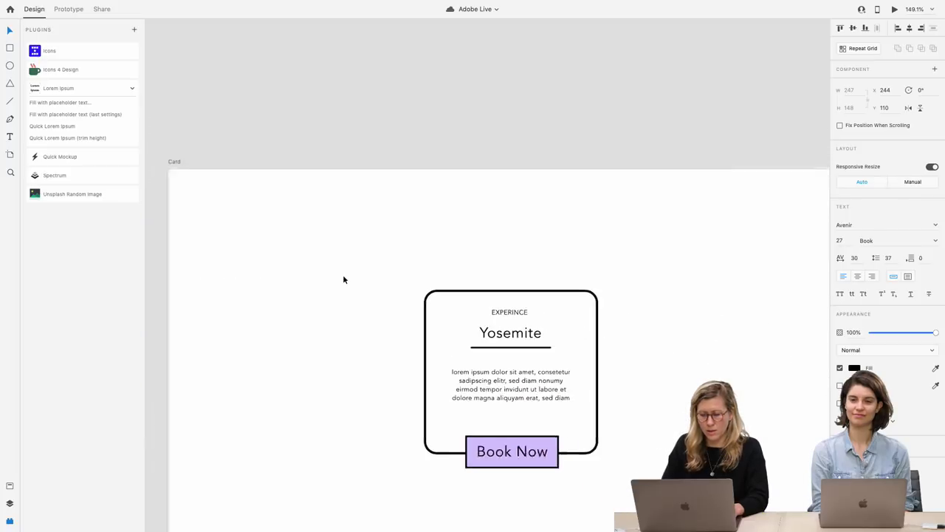
key("super+v")
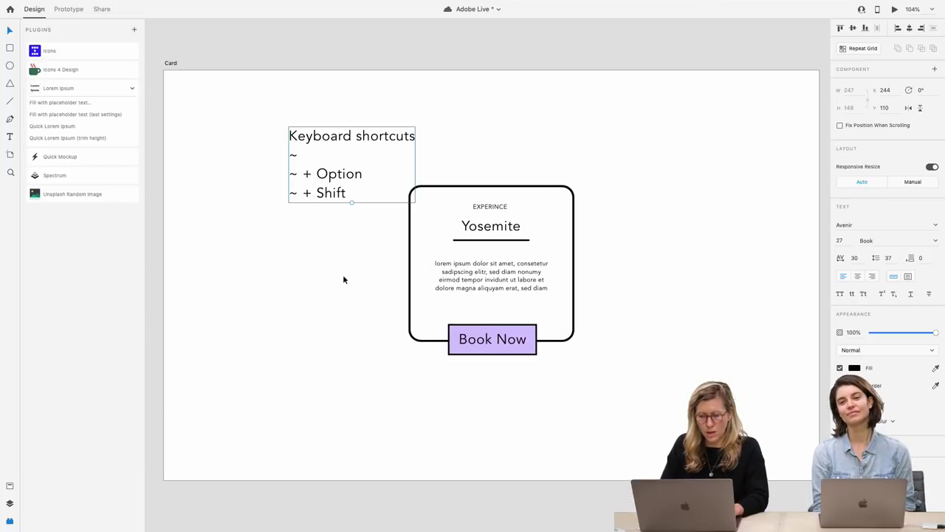
left_click_drag(344, 179, 274, 148)
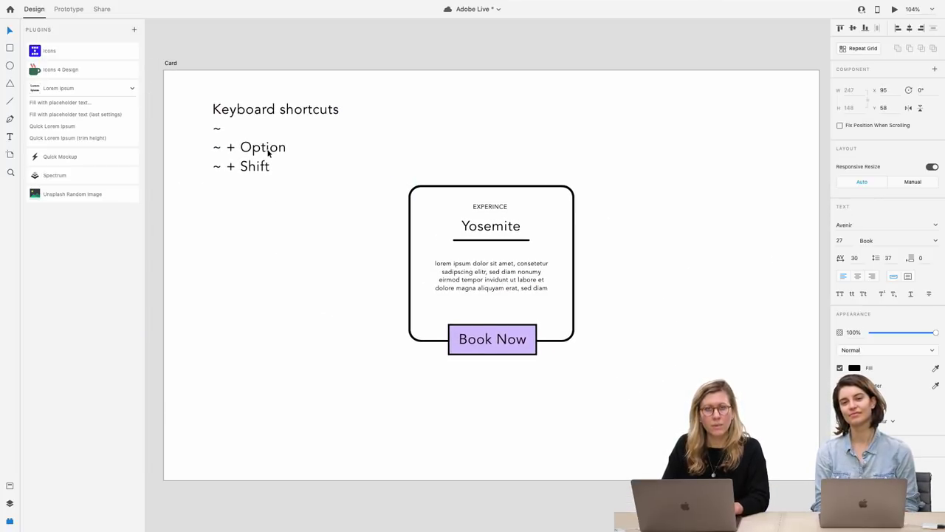
scroll(530, 273, "up", 3)
scroll(530, 271, "left", 2)
scroll(529, 271, "up", 1)
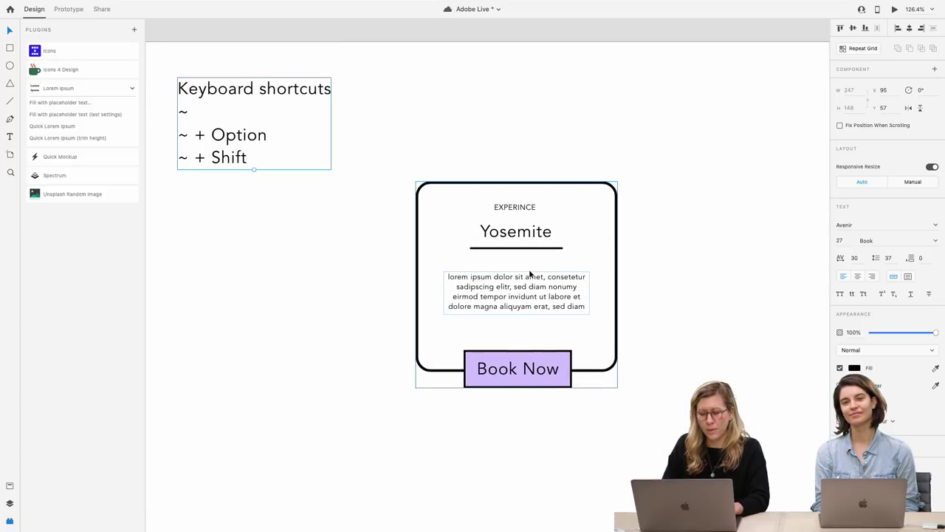
left_click(579, 228)
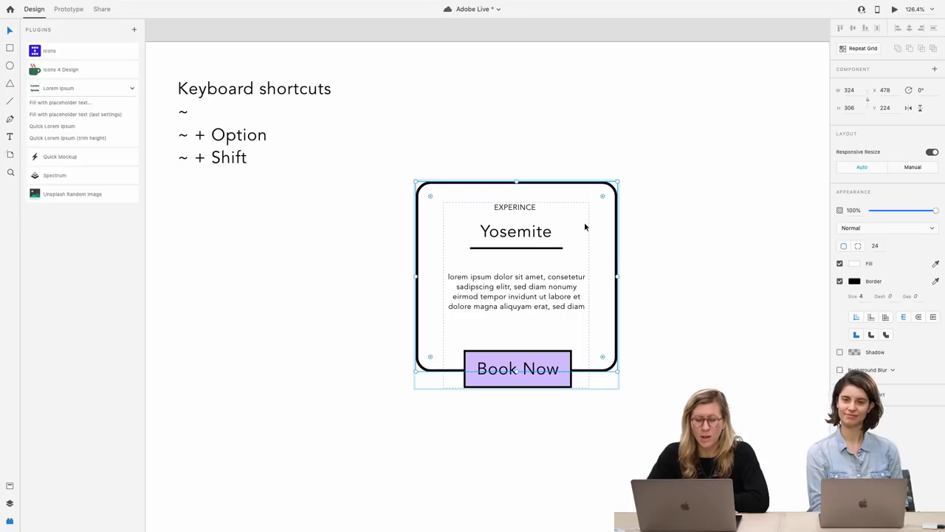
key("super+s")
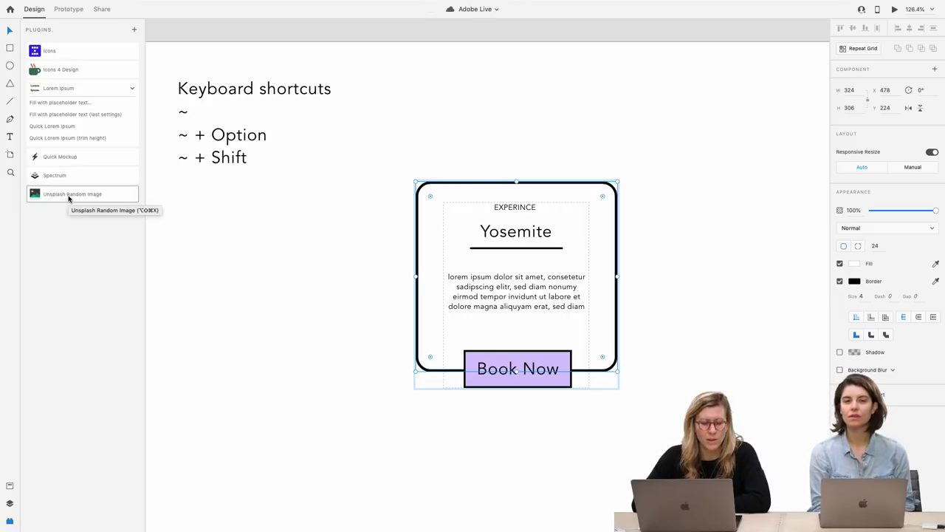
Fill the card background with a random Unsplash photo found by searching 'yosemite'
left_click(69, 194)
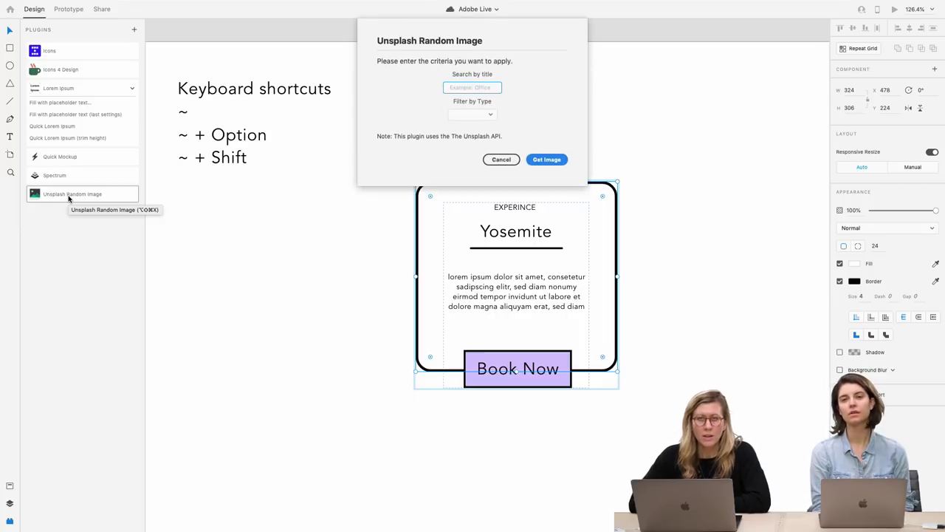
type("yos")
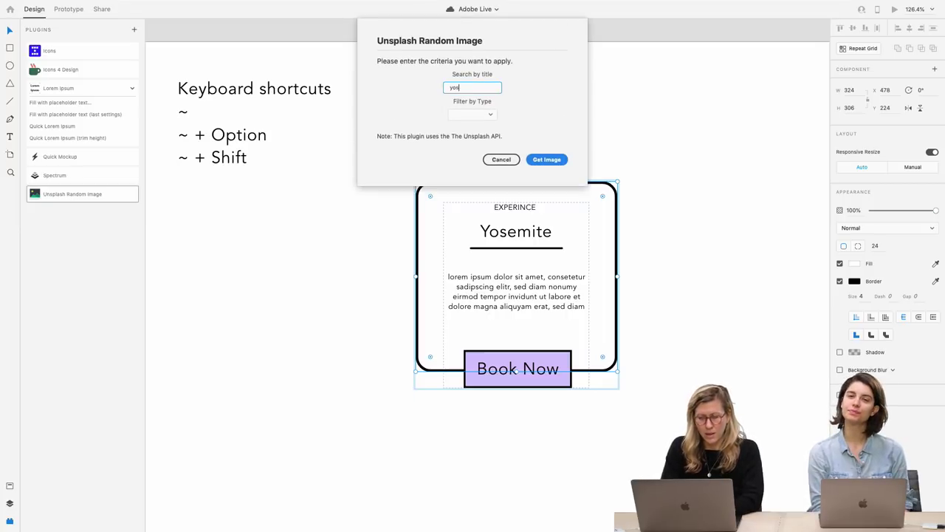
type("emite")
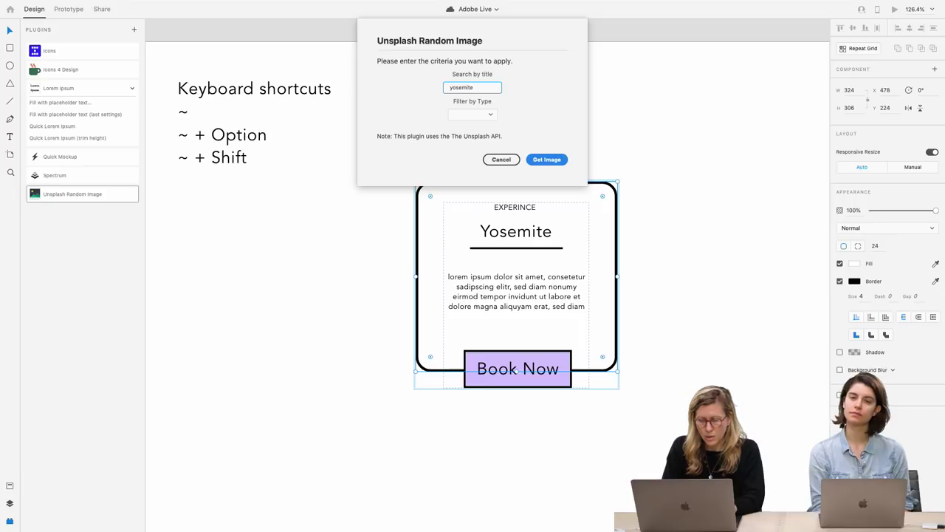
key("Return")
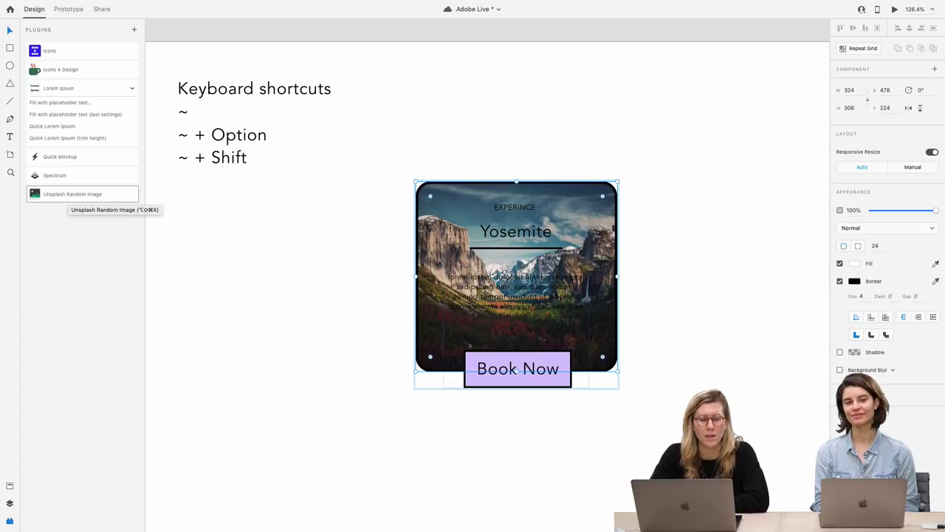
Set the lorem paragraph and heading texts to white fill FFFFFF
left_click(515, 313)
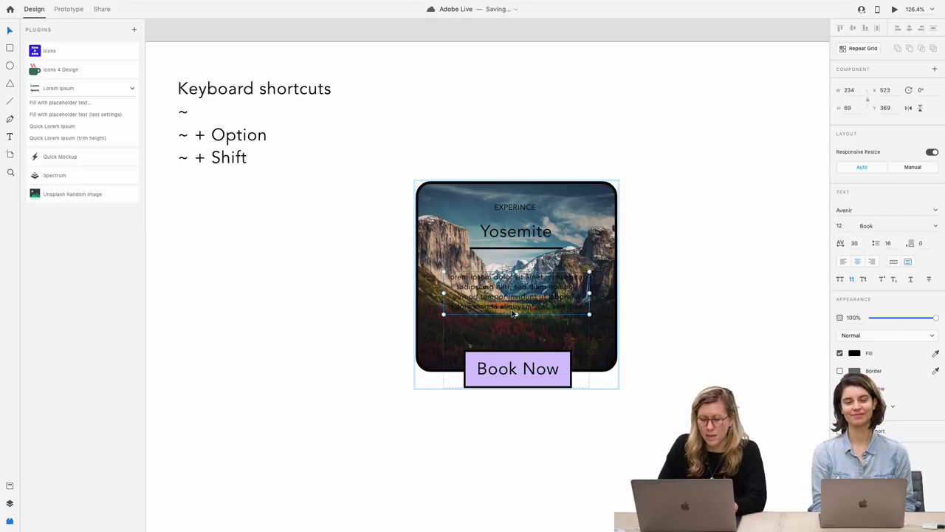
double_click(514, 314)
key("Escape")
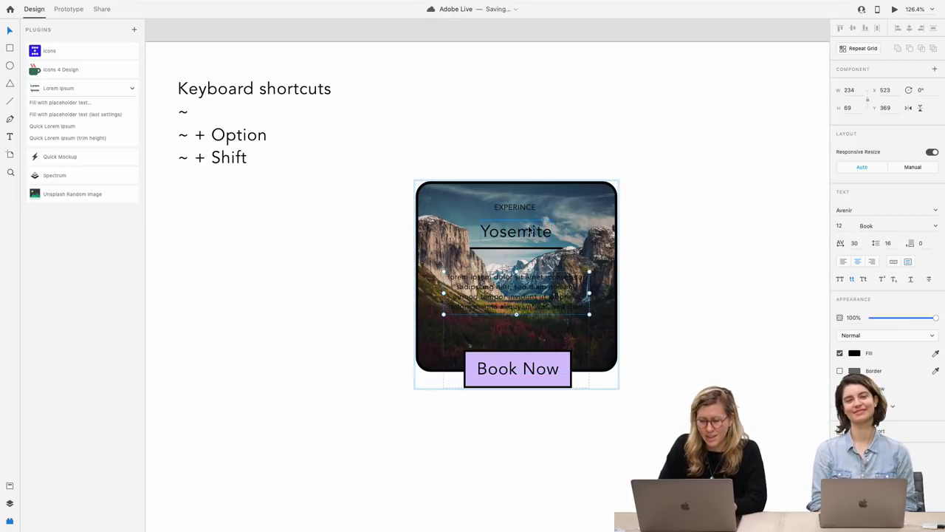
left_click(526, 213, "shift")
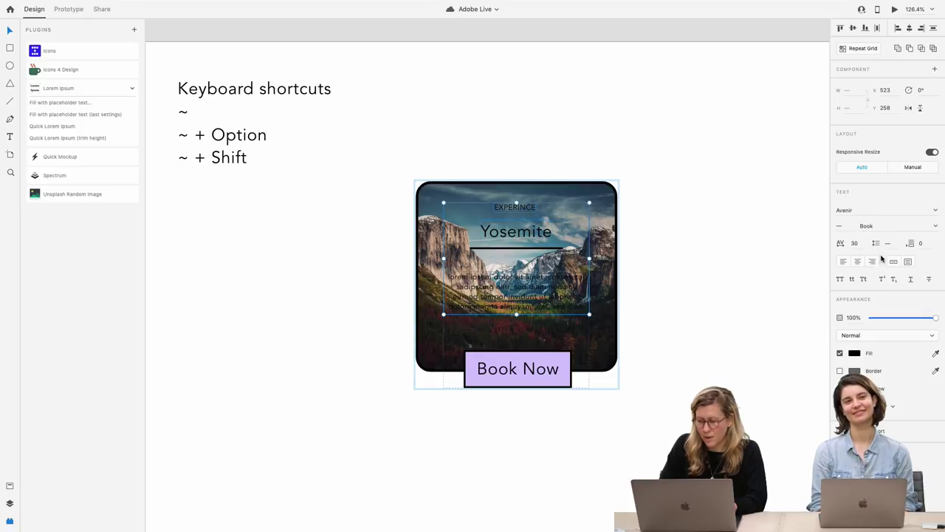
left_click(854, 354)
type("ffffff")
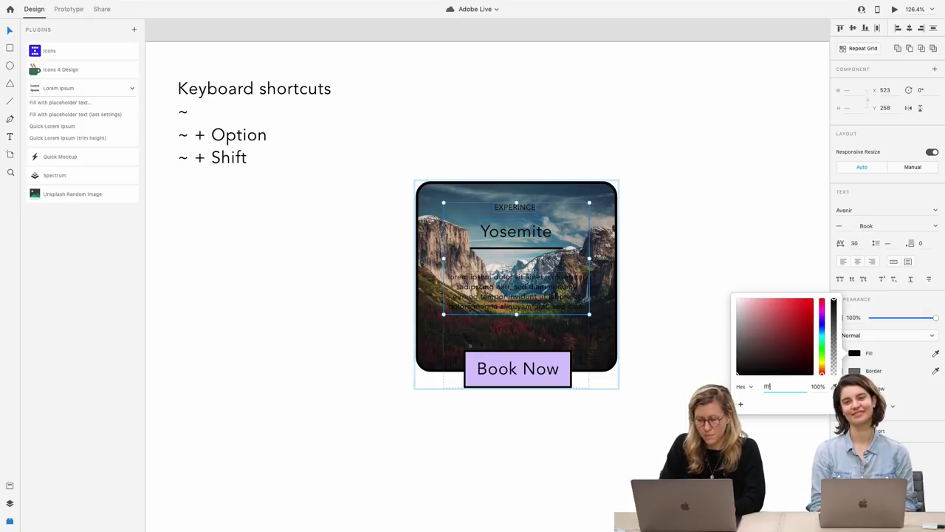
key("Return")
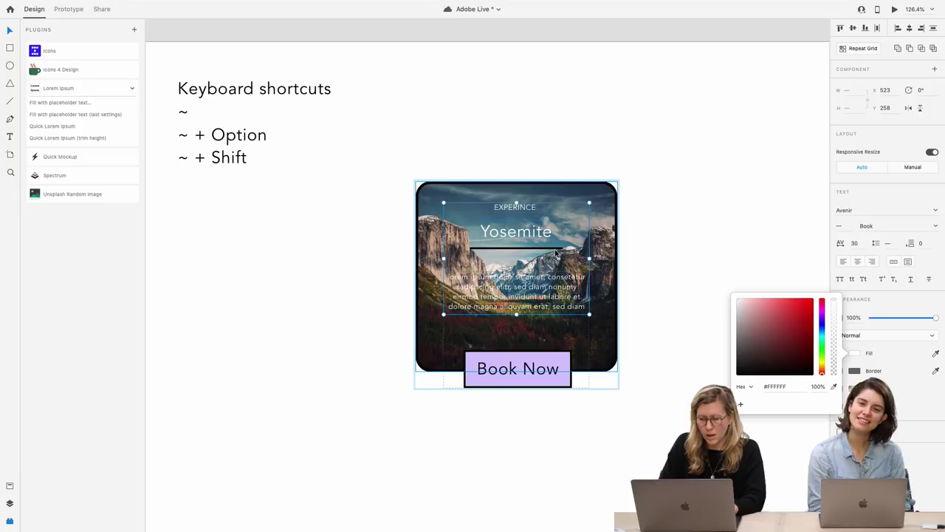
Set the divider line's border colour to white FFFFFF
left_click(559, 251)
left_click(854, 246)
type("ffffff")
key("Return")
left_click(666, 169)
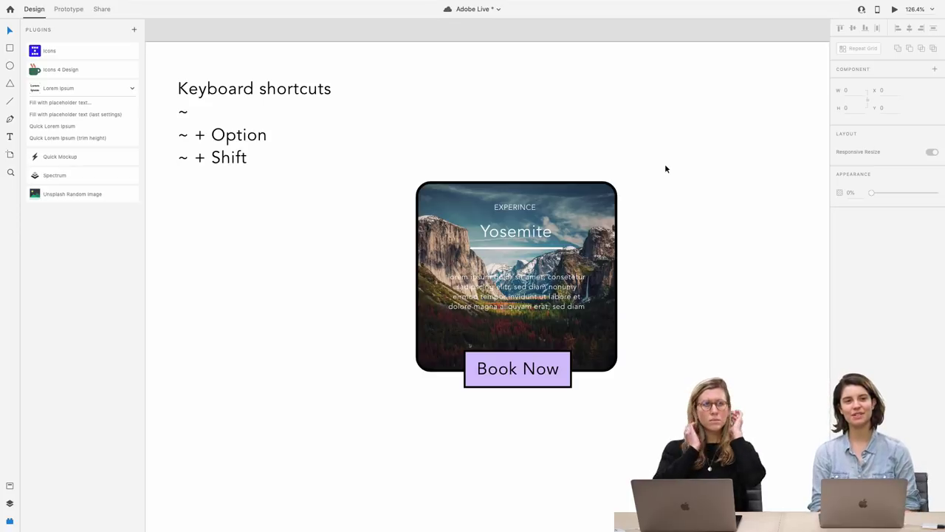
Save the Yosemite card design with Cmd+S
key("super+s")
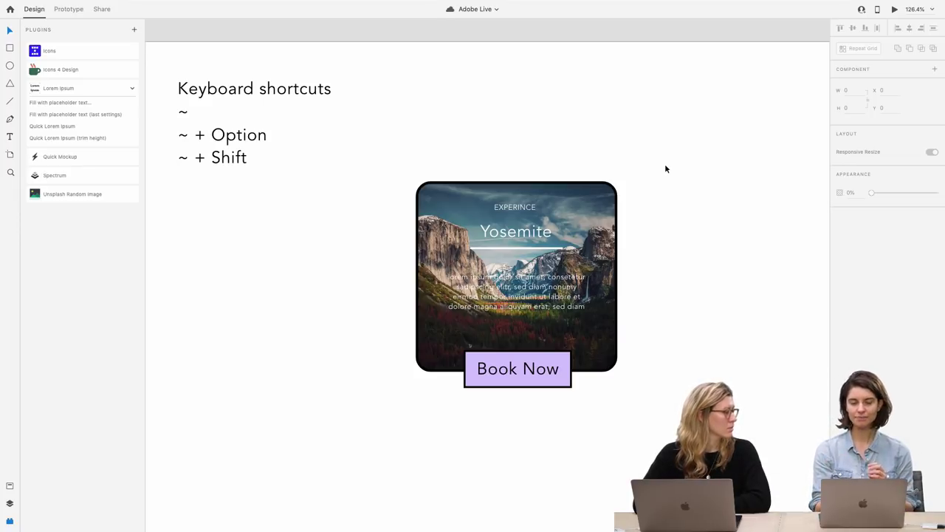
Link the Card artboard to the Login UI artboard with a dissolve transition
left_click(70, 10)
scroll(280, 184, "down", 5)
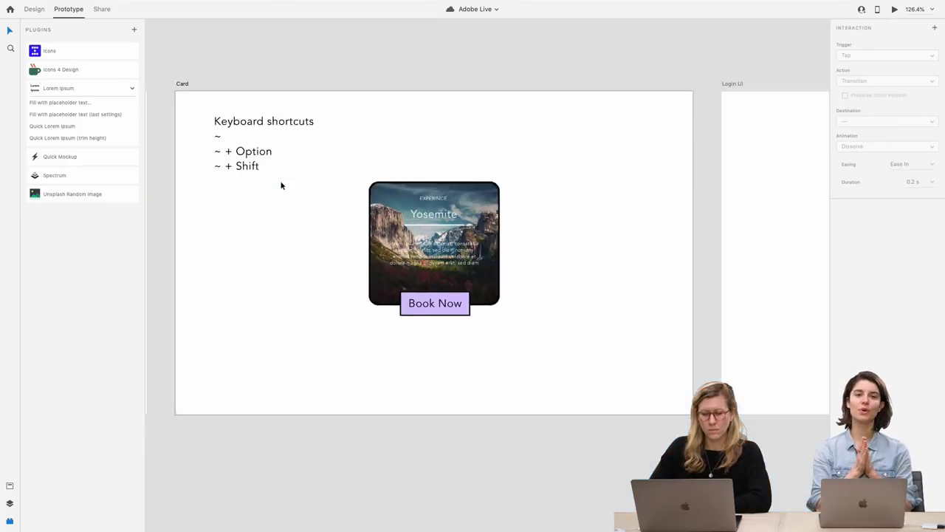
scroll(280, 185, "down", 2)
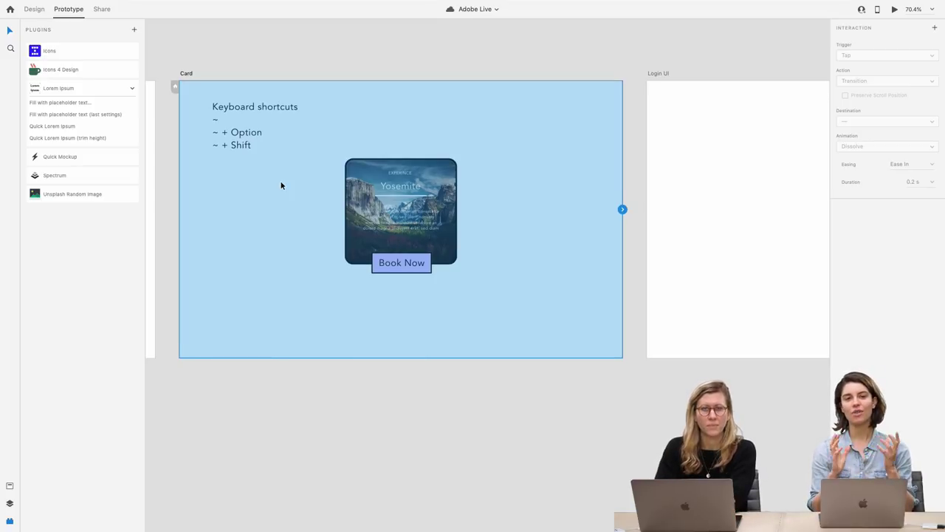
left_click_drag(623, 209, 672, 213)
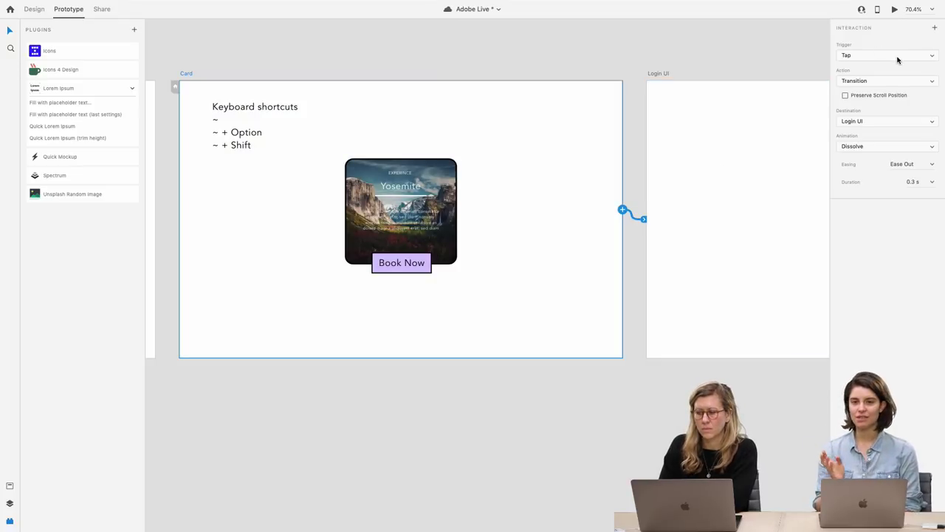
left_click(888, 83)
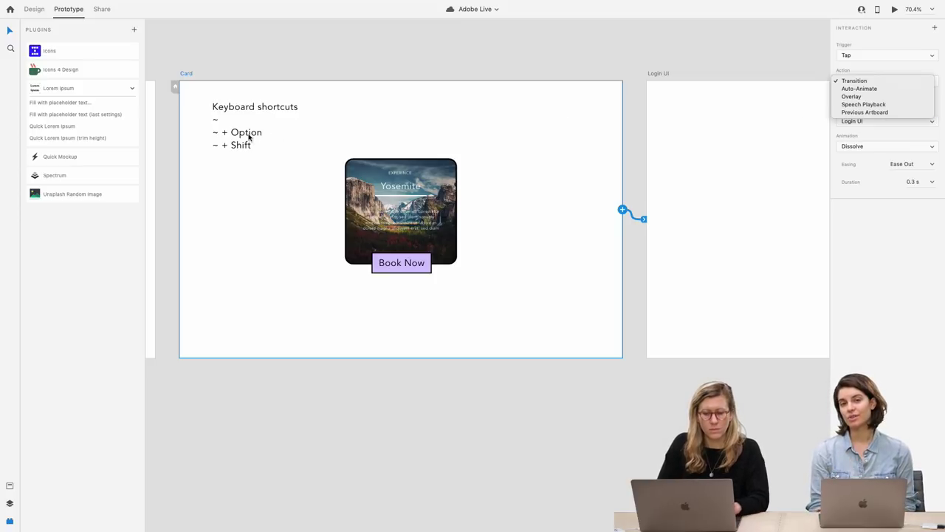
left_click(248, 137)
Back in Design mode, start editing the Keyboard shortcuts text block
left_click(38, 10)
left_click(246, 143)
double_click(249, 143)
Add a new 'Letsxd.com' line below '~ + Shift' in the Keyboard shortcuts note
left_click(260, 143)
key("Return")
key("Return")
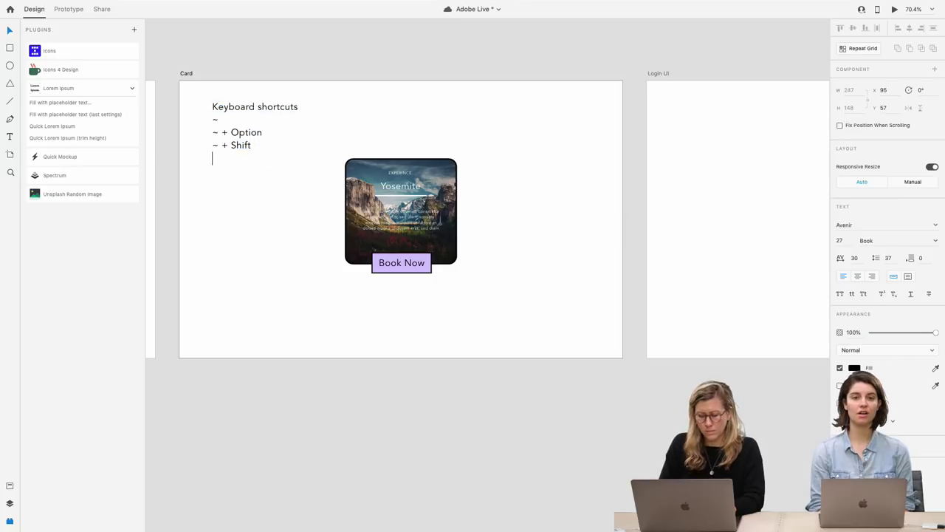
type("Let's")
key("BackSpace")
type("'s")
key("BackSpace")
key("BackSpace")
type("sxd.com")
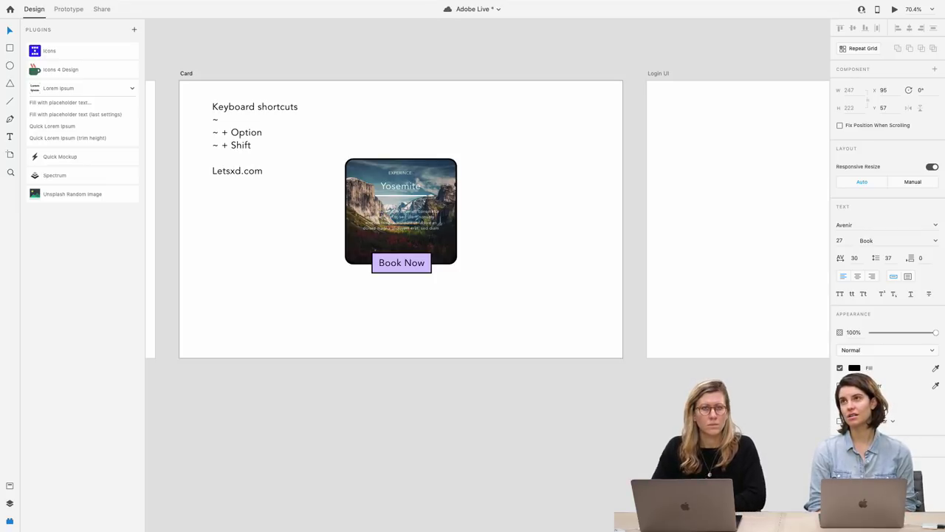
key("Escape")
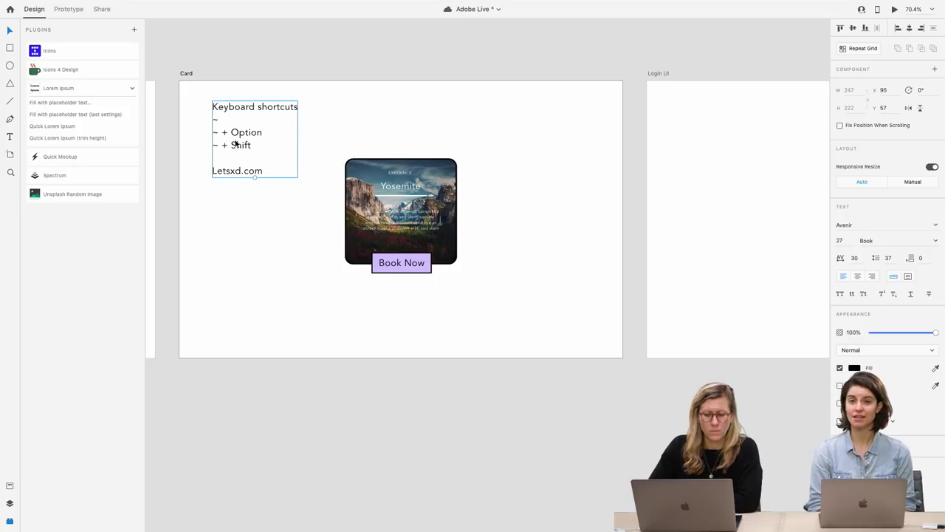
scroll(235, 142, "up", 5)
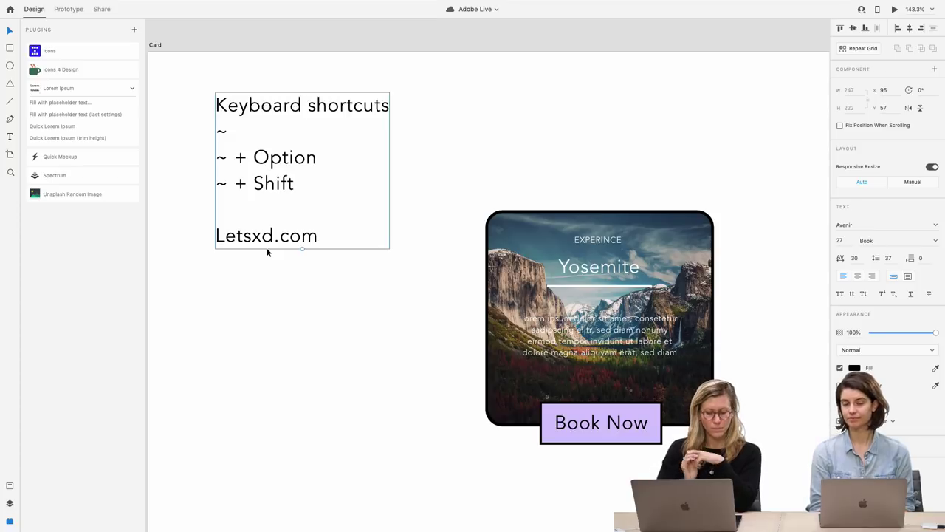
Fit the artboard in view and start editing the Yosemite card's Book Now label
left_click(329, 327)
key("super+0")
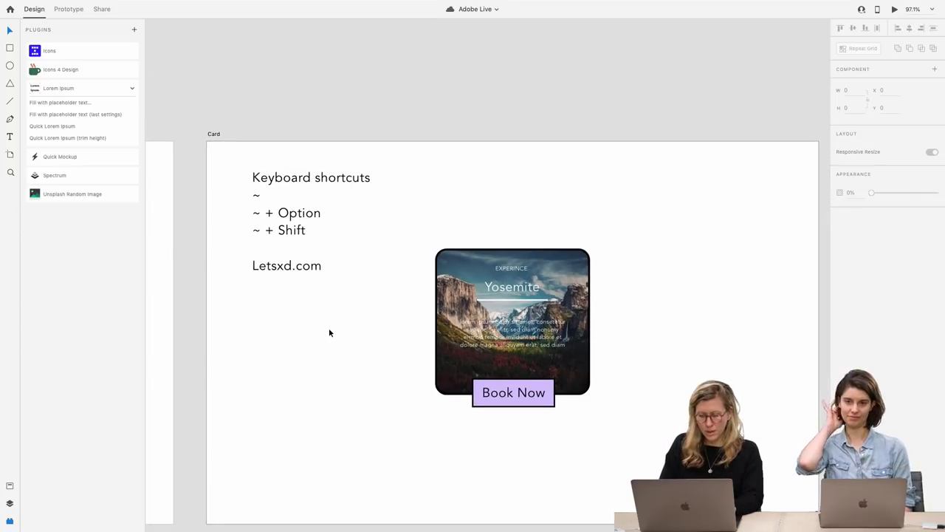
scroll(329, 333, "down", 3)
scroll(329, 332, "right", 3)
left_click(456, 308)
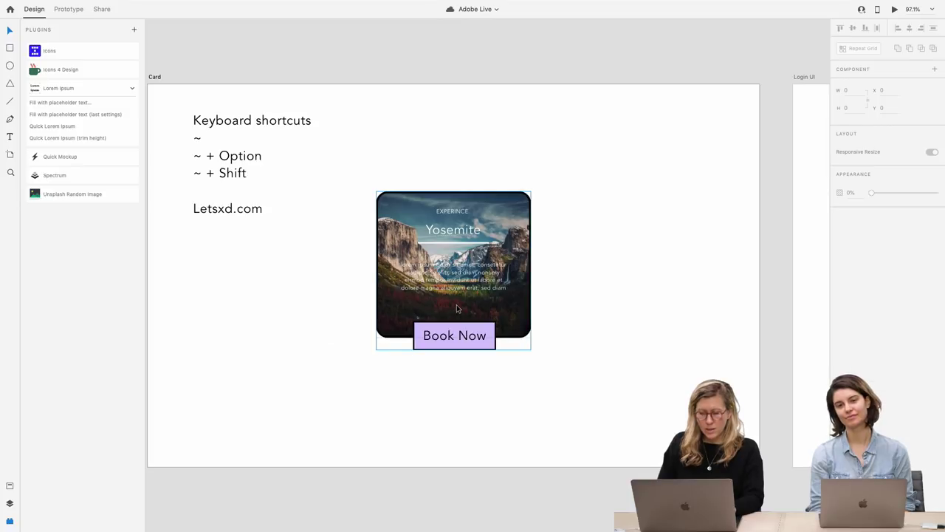
double_click(463, 335)
double_click(463, 336)
Type filler characters to stretch the button, then delete back to 'Book No'
key("Right")
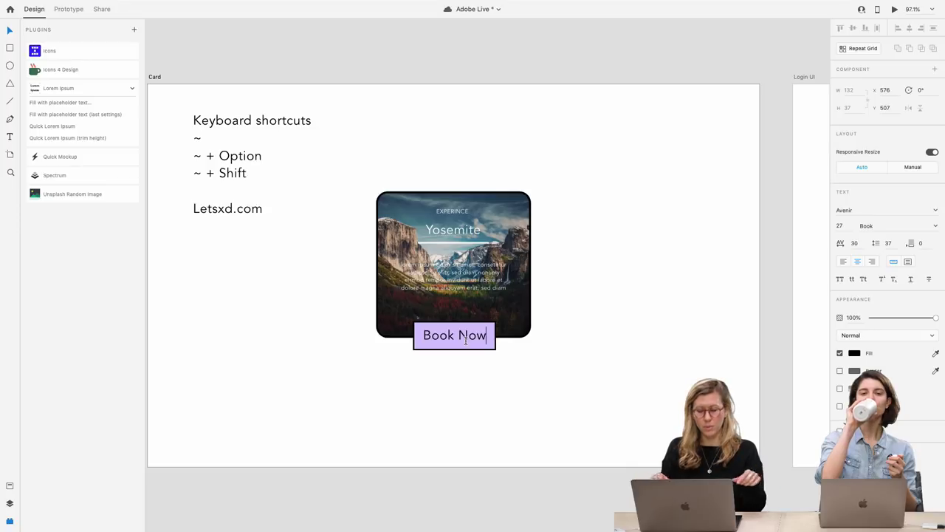
type("alskdjfalsdkfjasldk")
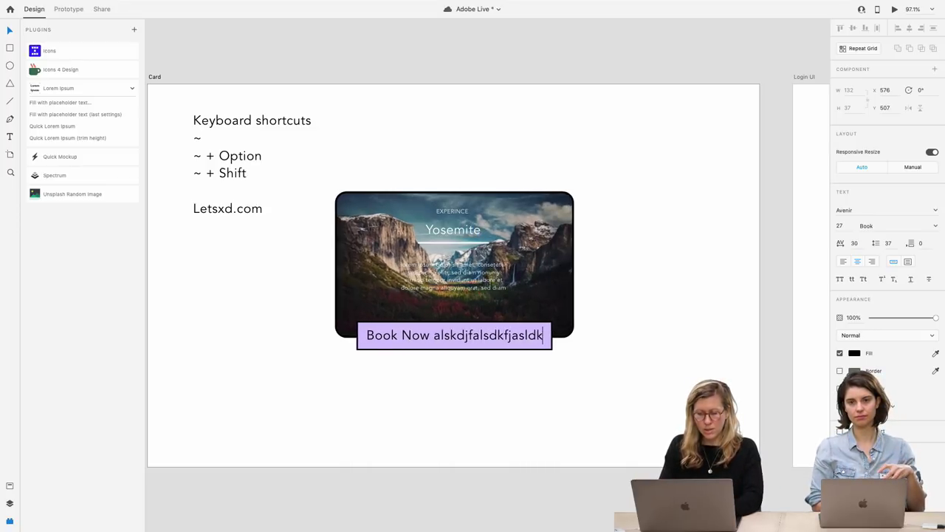
type("fjalsdkfj")
key("BackSpace")
key("BackSpace")
key("BackSpace")
key("BackSpace")
key("BackSpace")
key("BackSpace")
key("BackSpace")
key("BackSpace")
key("BackSpace")
key("BackSpace")
key("BackSpace")
key("BackSpace")
key("BackSpace")
key("BackSpace")
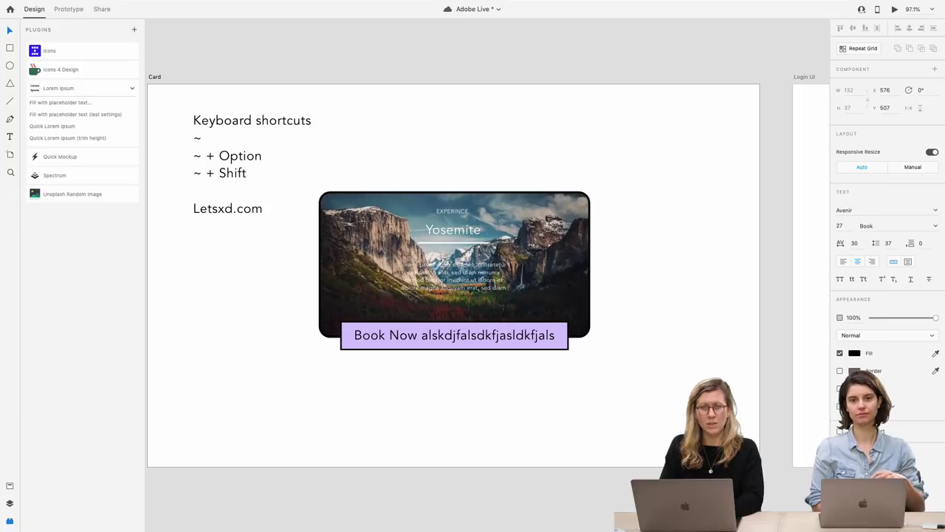
key("BackSpace")
key("BackSpace")
key("BackSpace")
key("BackSpace")
key("BackSpace")
key("BackSpace")
key("BackSpace")
key("BackSpace")
key("BackSpace")
key("BackSpace")
key("BackSpace")
key("BackSpace")
key("BackSpace")
key("BackSpace")
key("BackSpace")
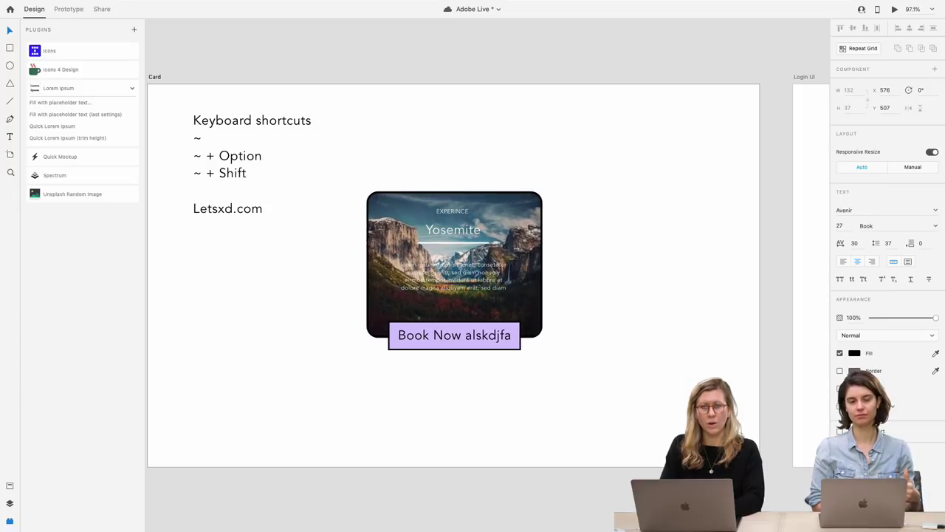
key("BackSpace")
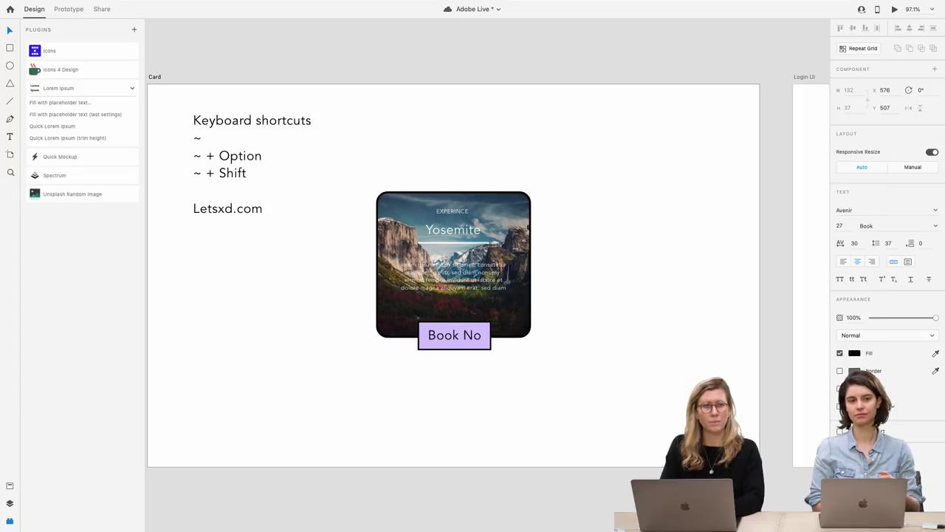
key("Escape")
key("Escape")
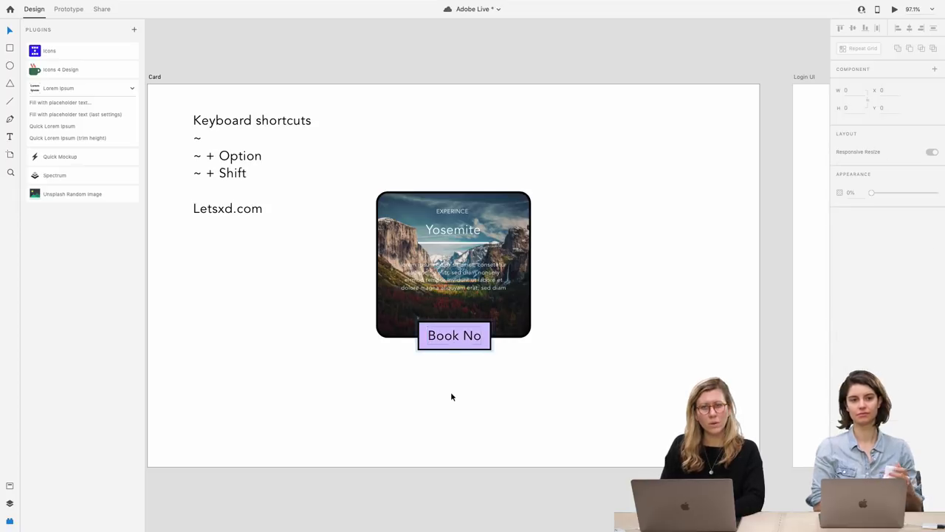
scroll(452, 396, "down", 3)
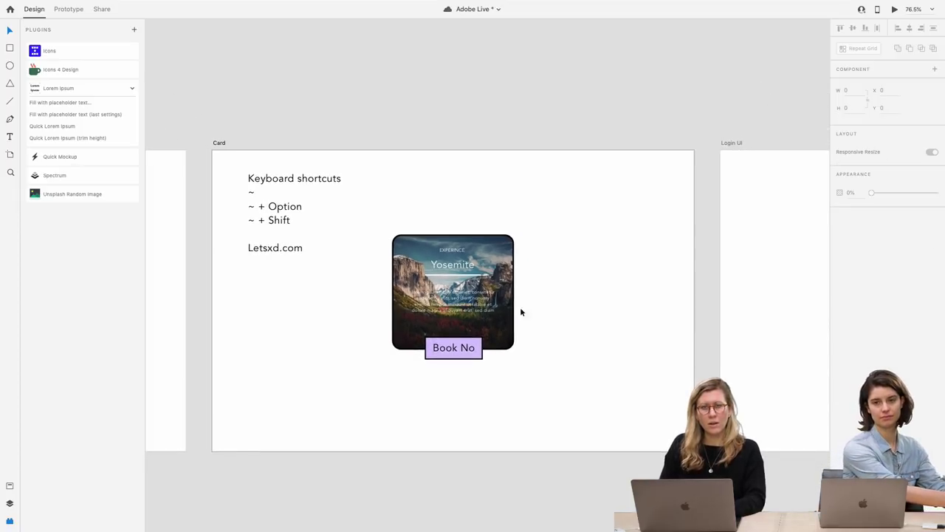
Pan across the canvas and select the Yosemite card group
scroll(458, 304, "right", 2)
scroll(459, 306, "right", 5)
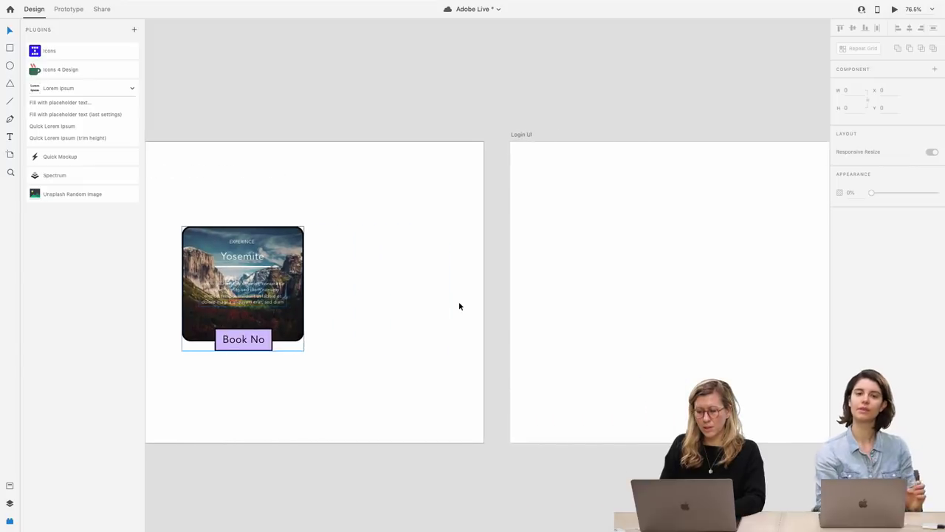
scroll(459, 305, "left", 3)
scroll(458, 306, "right", 8)
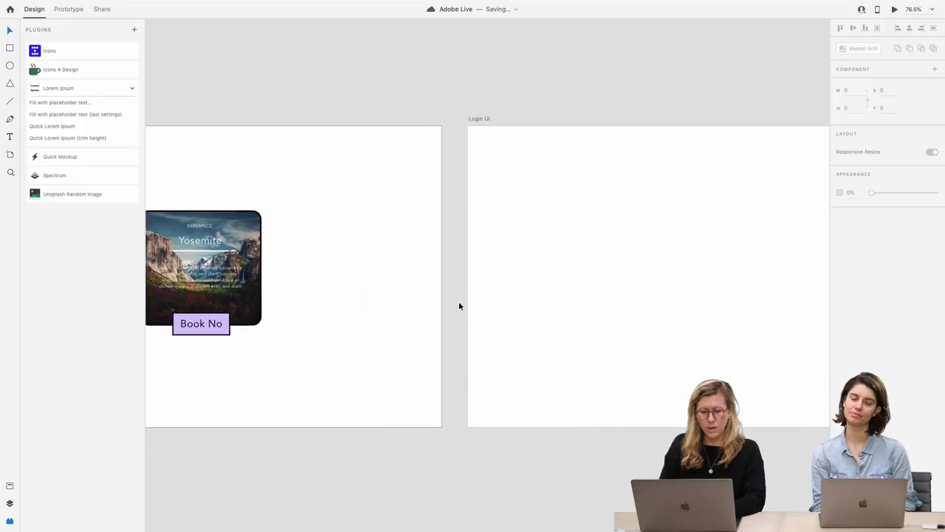
scroll(459, 306, "left", 3)
scroll(458, 306, "down", 5)
scroll(459, 306, "left", 3)
scroll(459, 306, "down", 1)
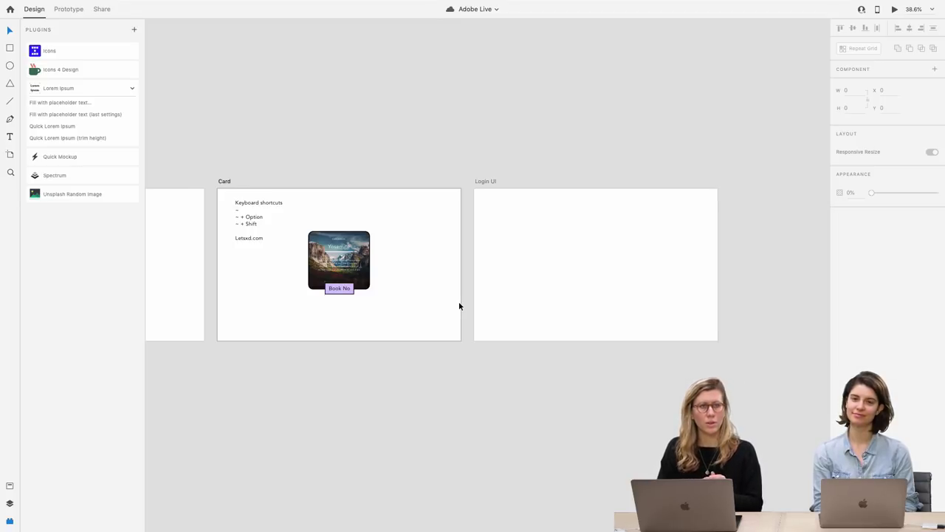
left_click(359, 279)
scroll(561, 279, "right", 3)
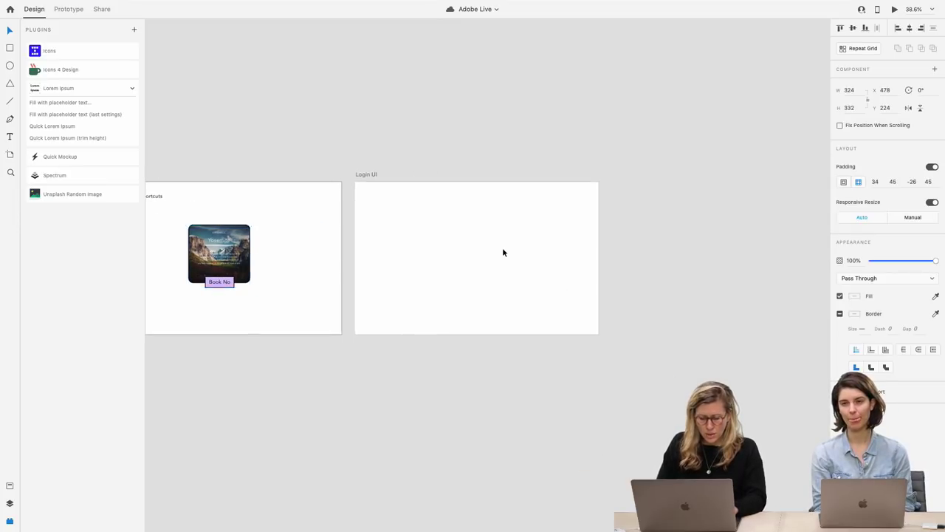
scroll(502, 248, "up", 3)
Draw a 359 × 335 square on the Login UI artboard and centre it
key("r")
mouse_move(411, 206)
left_mouse_down()
mouse_move(500, 270)
mouse_move(520, 309)
left_mouse_up()
key("Escape")
left_click(474, 267)
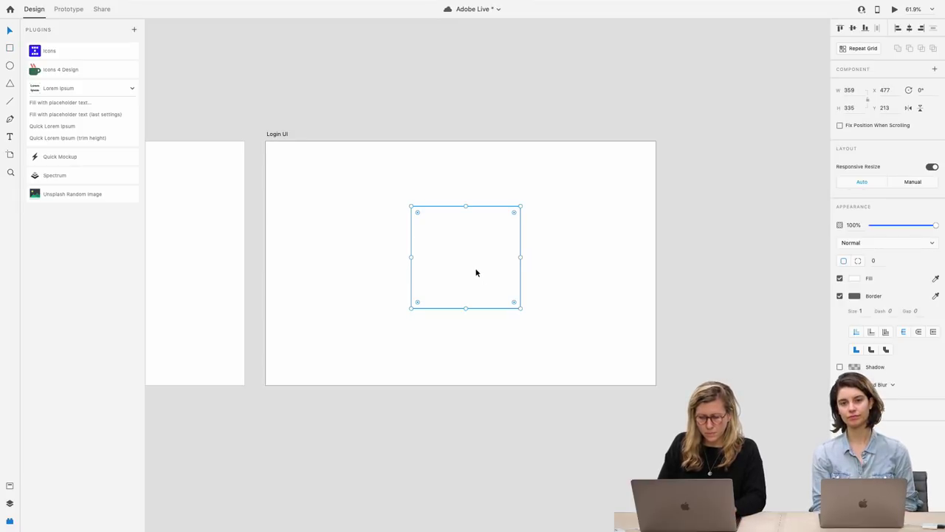
left_click_drag(480, 274, 475, 272)
left_click(861, 310)
Give the square a light blue #AED1DC fill and a black border of size 4
key("Up")
key("Up")
key("Up")
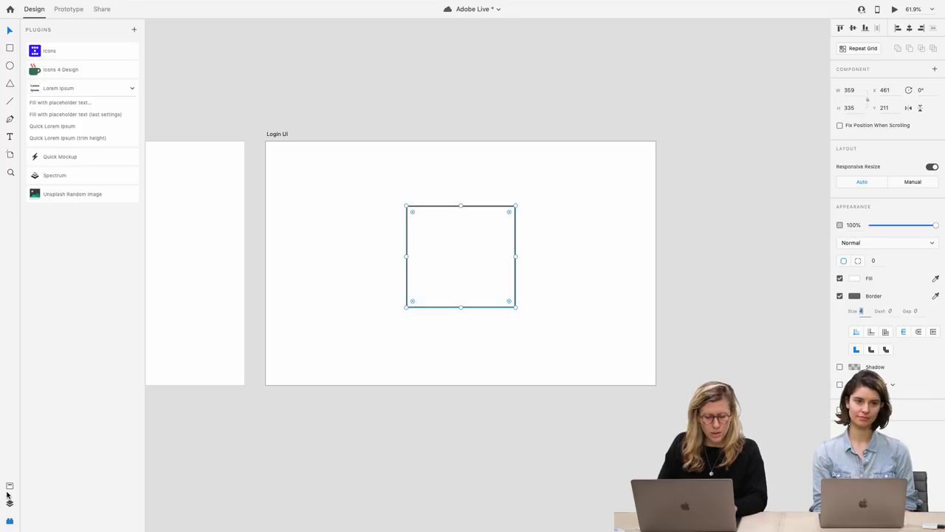
left_click(9, 485)
left_click(37, 90)
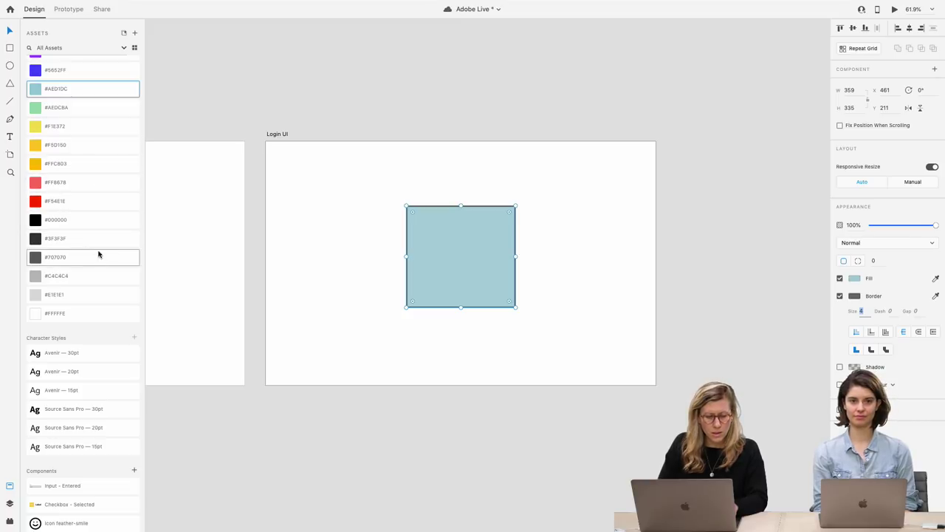
right_click(99, 220)
left_click(134, 278)
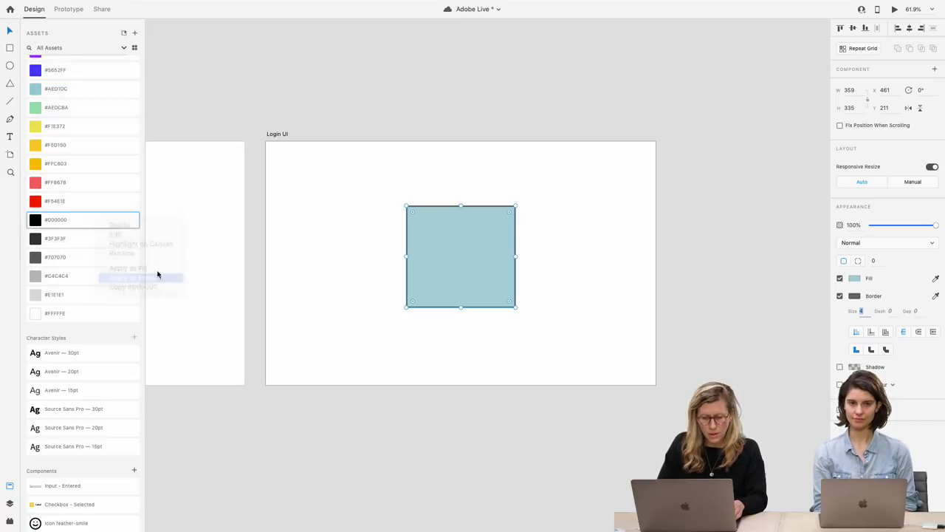
Round the box's corners to a radius of 8
left_click(877, 262)
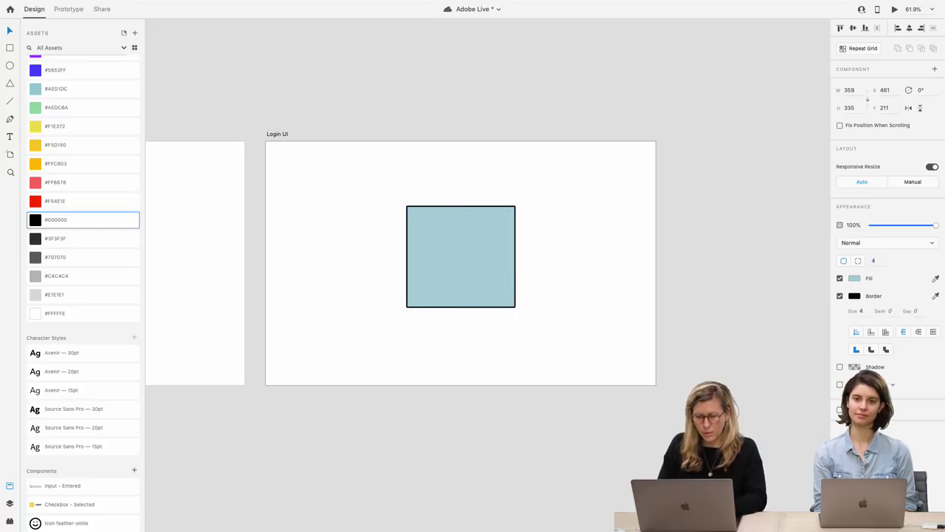
type("4")
key("Return")
left_click(877, 260)
type("8")
key("Return")
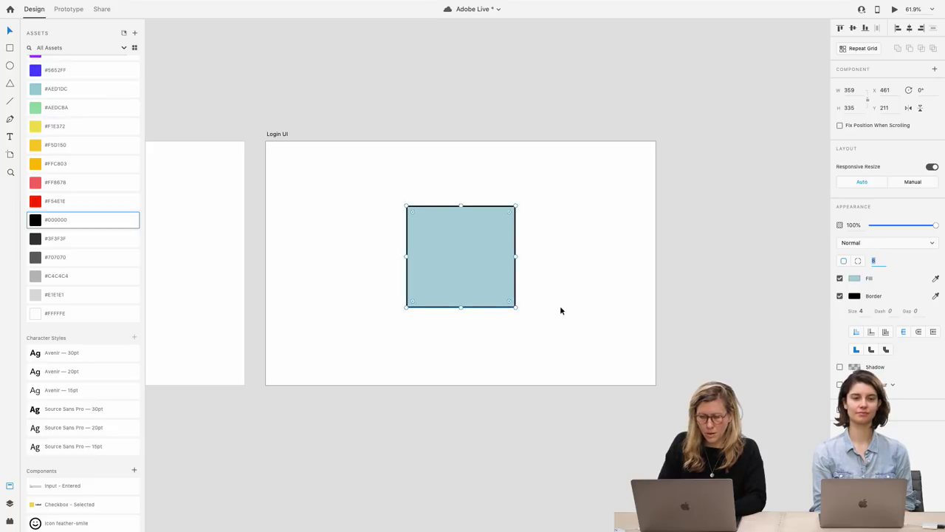
left_click(560, 305)
scroll(558, 305, "down", 1)
left_click(488, 260)
scroll(487, 265, "down", 1)
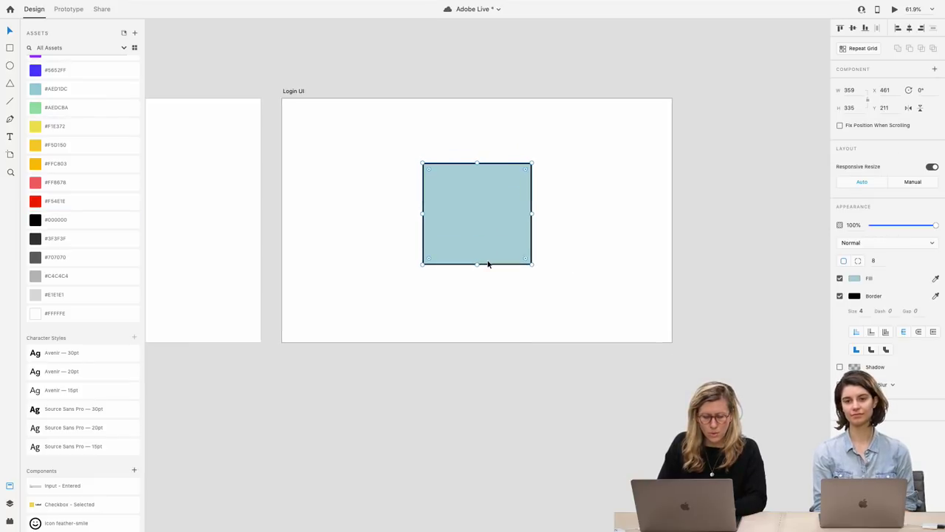
scroll(487, 264, "up", 1)
scroll(488, 265, "up", 5)
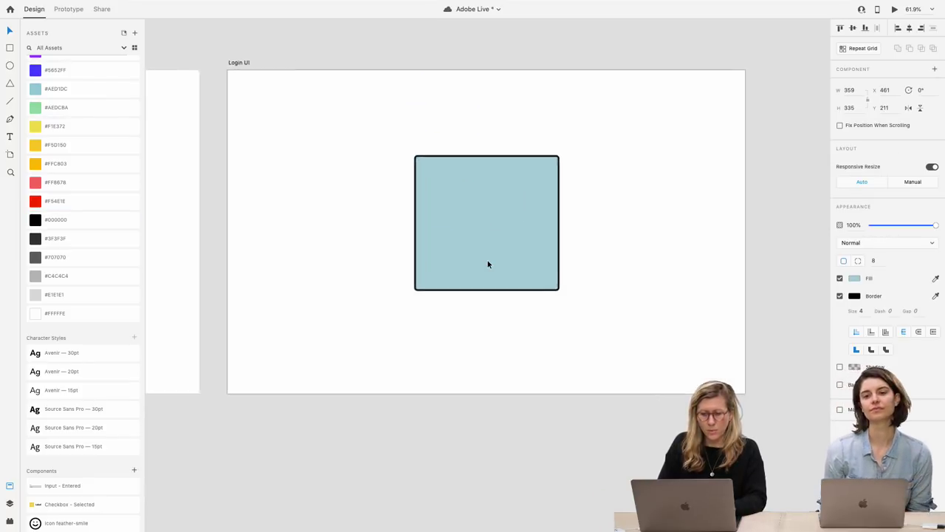
Drop the Input - Entered component into the blue box and widen the box and Email field together
left_click_drag(50, 486, 307, 312)
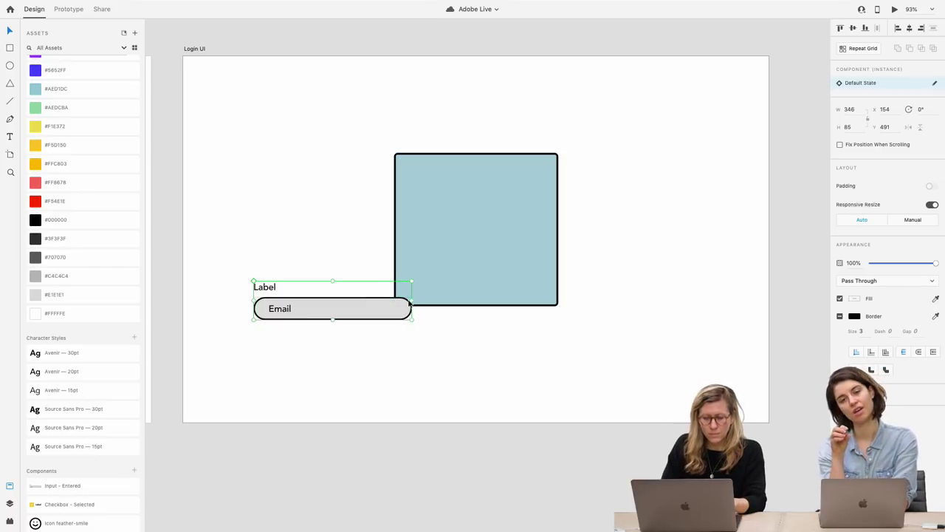
left_click_drag(412, 301, 512, 213)
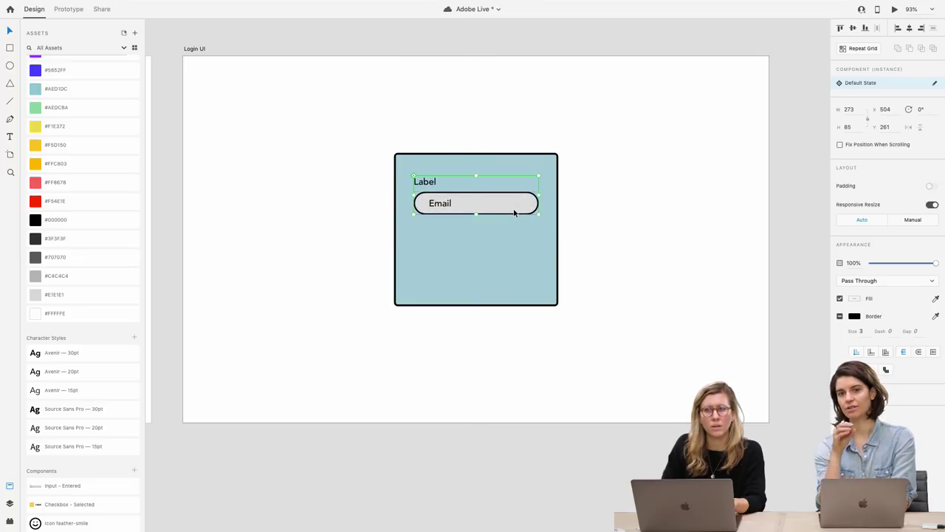
left_click_drag(627, 255, 539, 196)
left_click_drag(558, 229, 625, 231)
left_click_drag(649, 229, 639, 229)
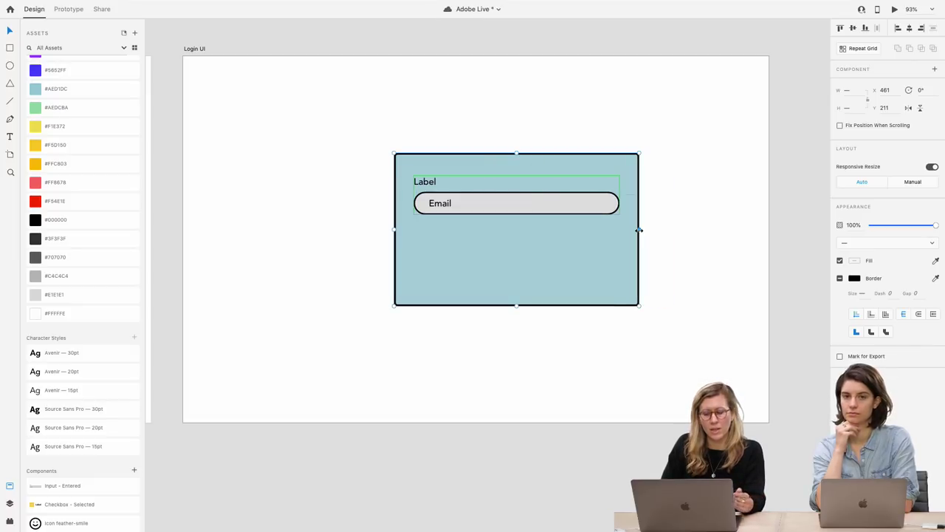
Undo the stray move, then widen the blue container and shift it slightly left
left_click(689, 231)
double_click(581, 211)
left_click_drag(581, 210, 446, 337)
key("super+z")
key("super+z")
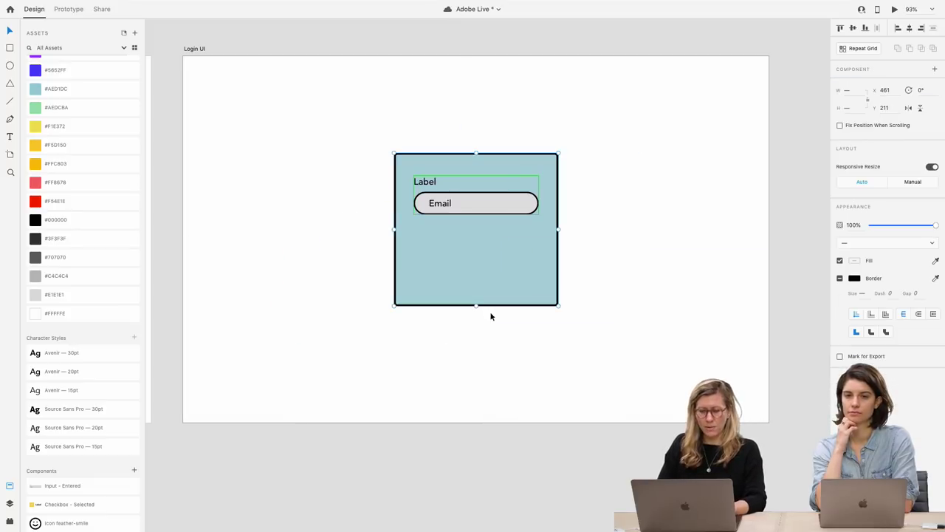
left_click(560, 238)
left_click(554, 235)
left_click_drag(561, 229, 608, 232)
left_click_drag(548, 244, 522, 245)
Ungroup the Label and Email input component and move it above the box
left_click(621, 235)
double_click(419, 205)
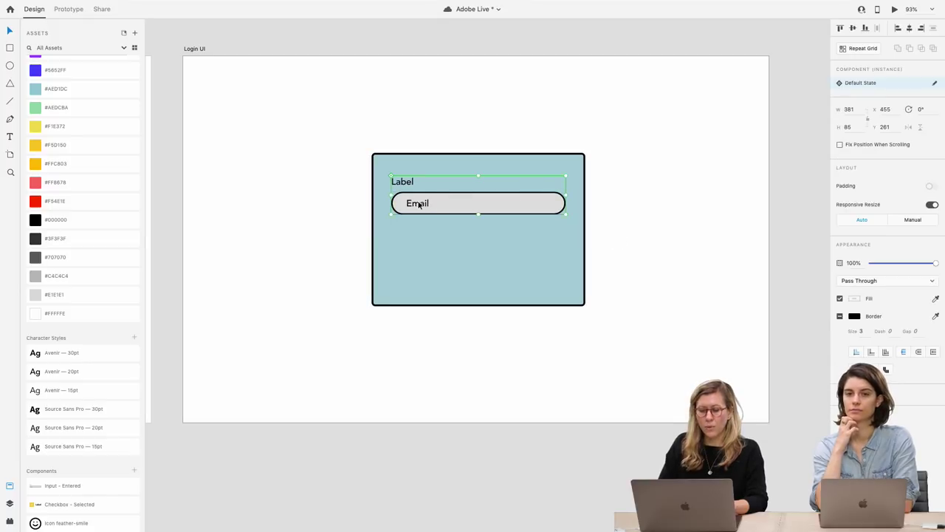
left_click(623, 234)
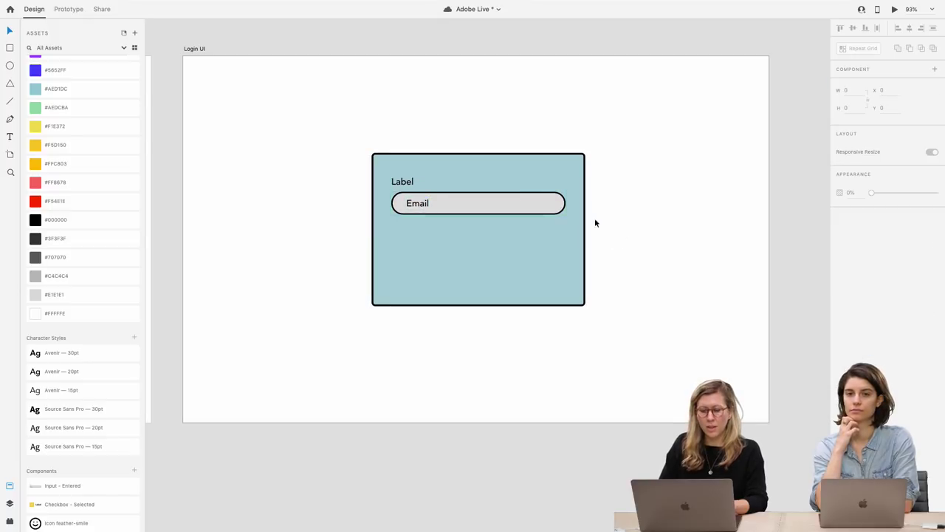
left_click(481, 213)
right_click(543, 211)
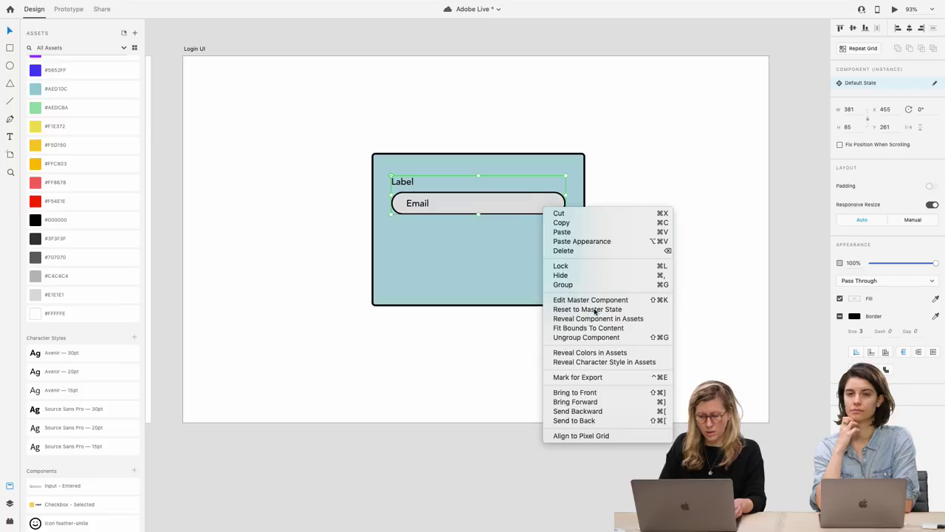
left_click(599, 337)
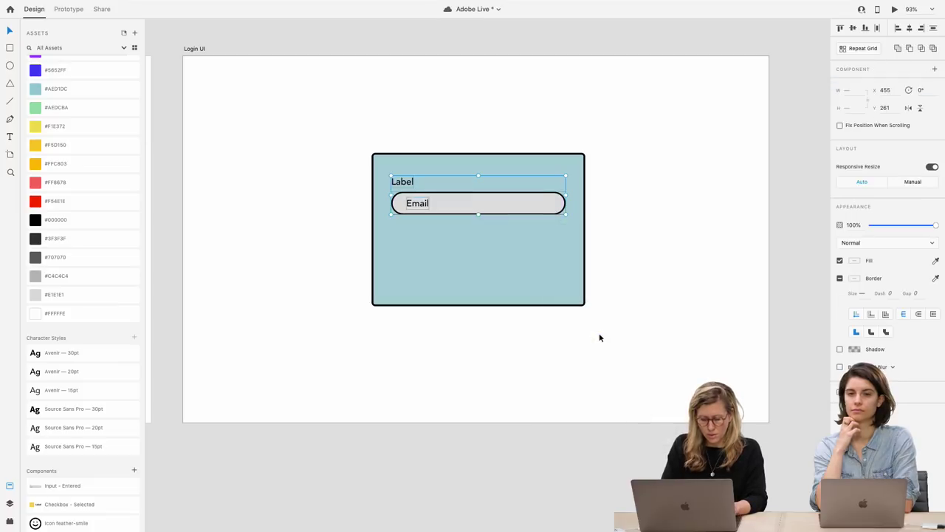
left_click_drag(510, 197, 518, 110)
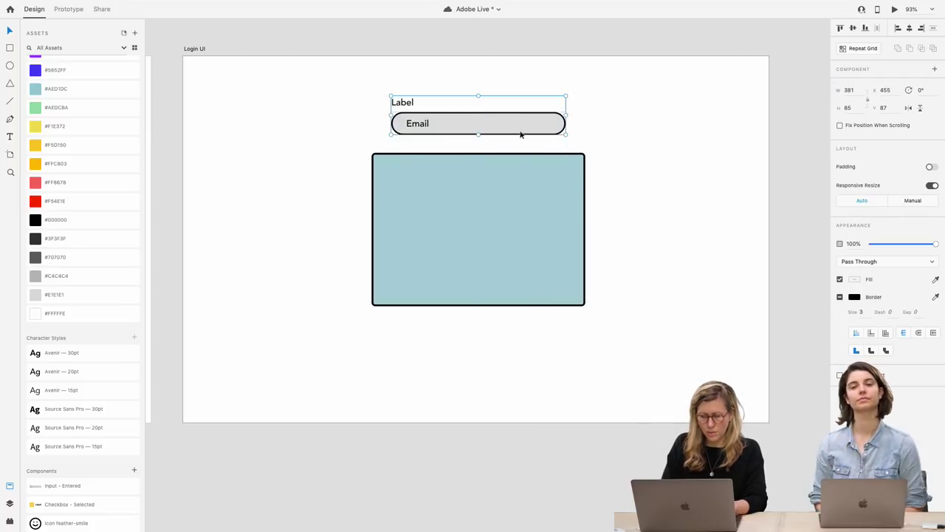
left_click_drag(501, 145, 487, 158)
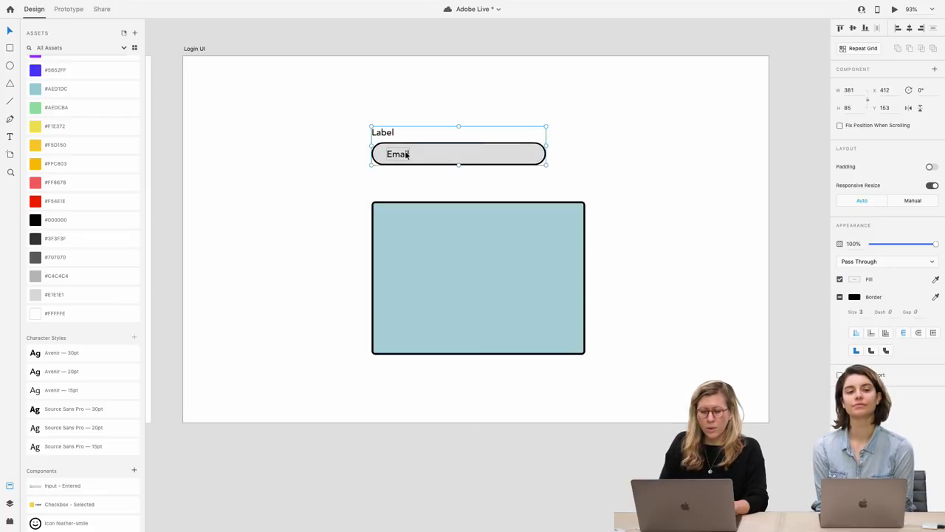
Type test text into the Email field, then undo it back to 'Email'
double_click(409, 154)
double_click(407, 153)
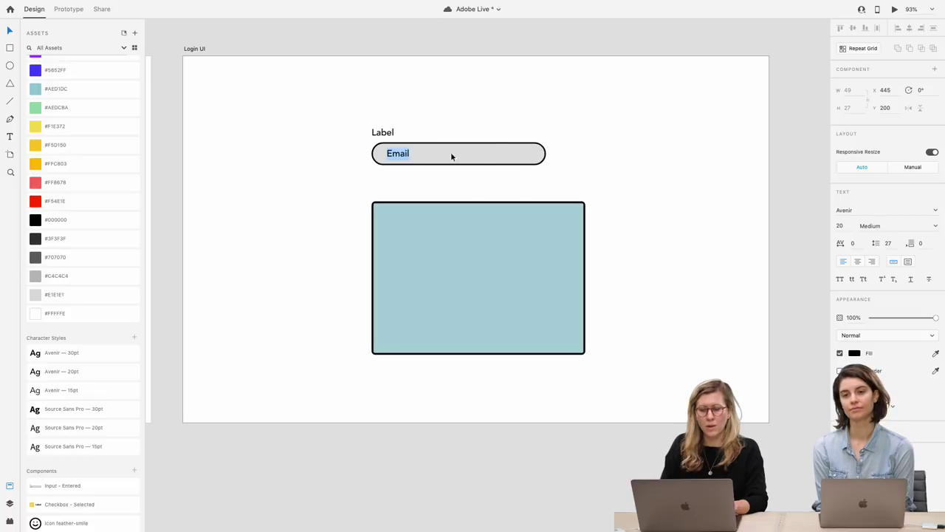
type("l;asfka;lsdkfa;sldkf")
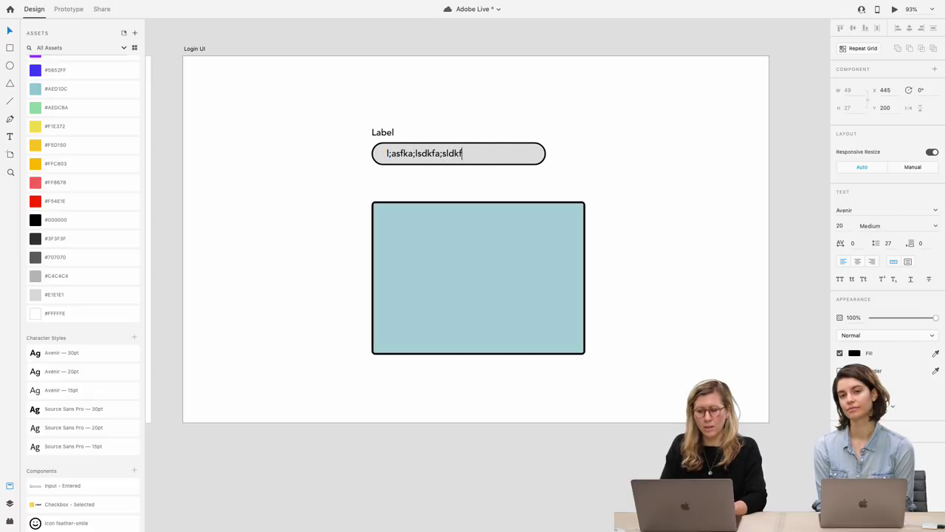
type("as;dlfka;sdlfk")
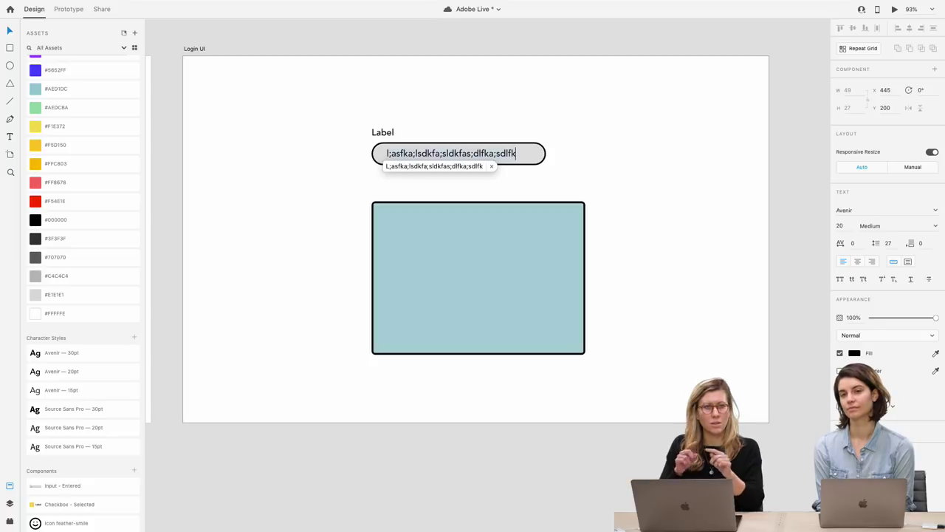
key("Escape")
left_click(426, 192)
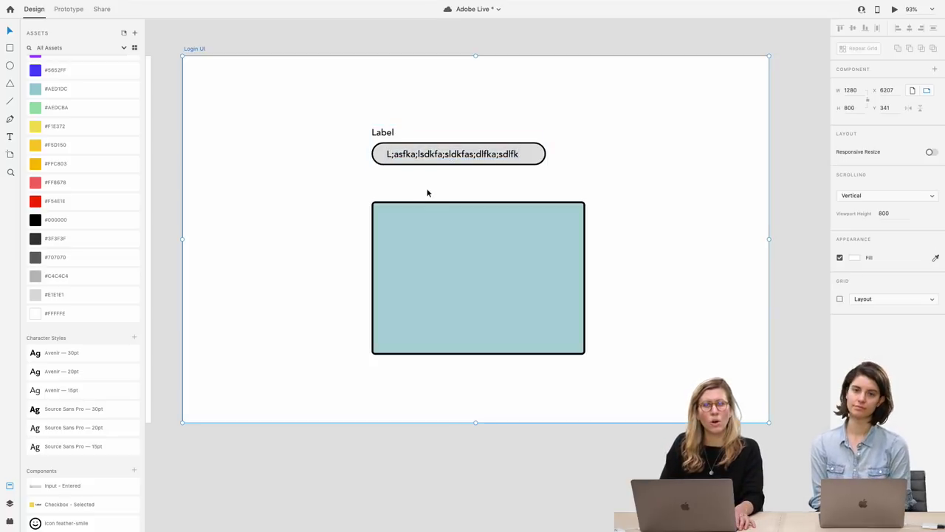
key("super+z")
left_click(427, 192)
left_click(437, 162)
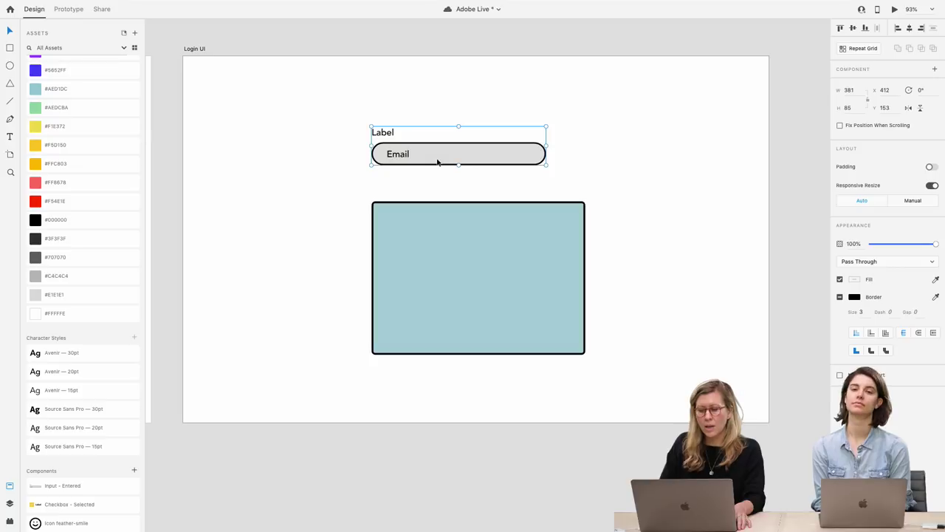
Enable padding of 12, 299, 11 and 33 on the Email input and test it with temporary text
left_click(931, 167)
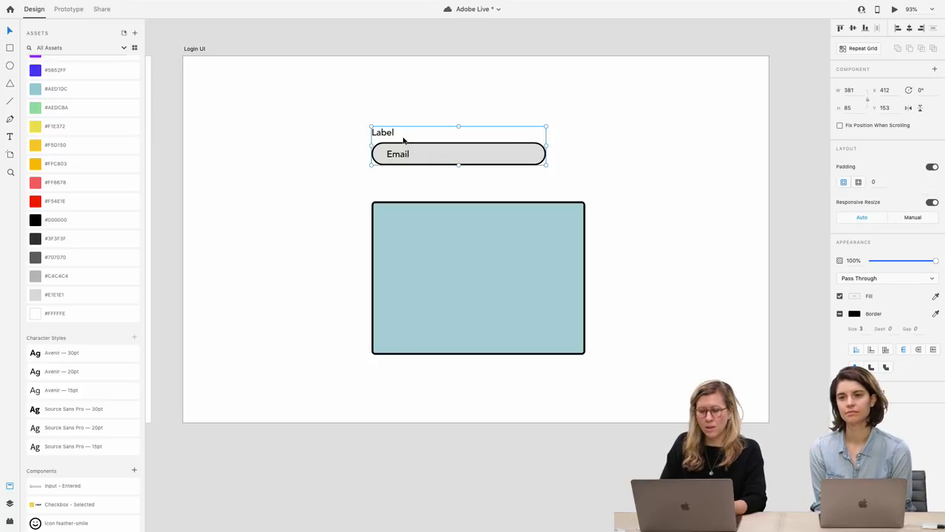
double_click(444, 158)
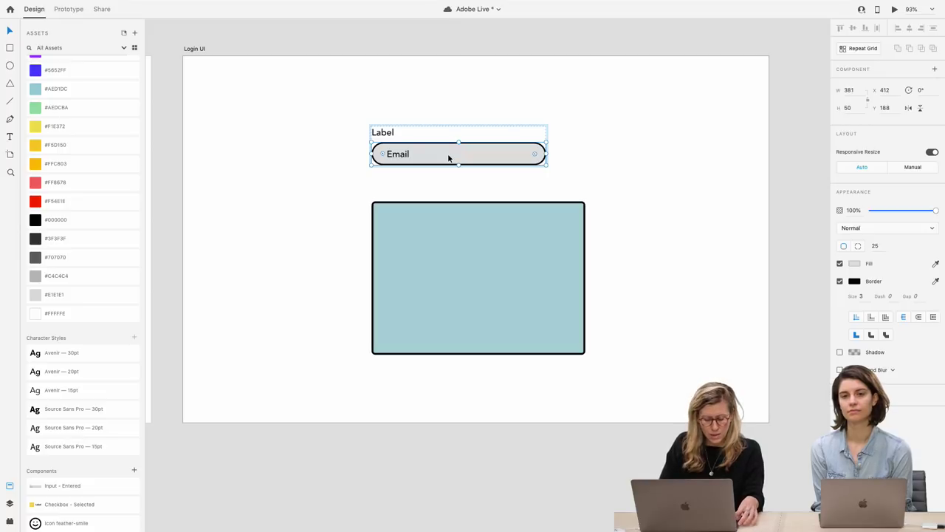
double_click(398, 153)
type("sdlkjflaskdjfa")
key("super+z")
key("Escape")
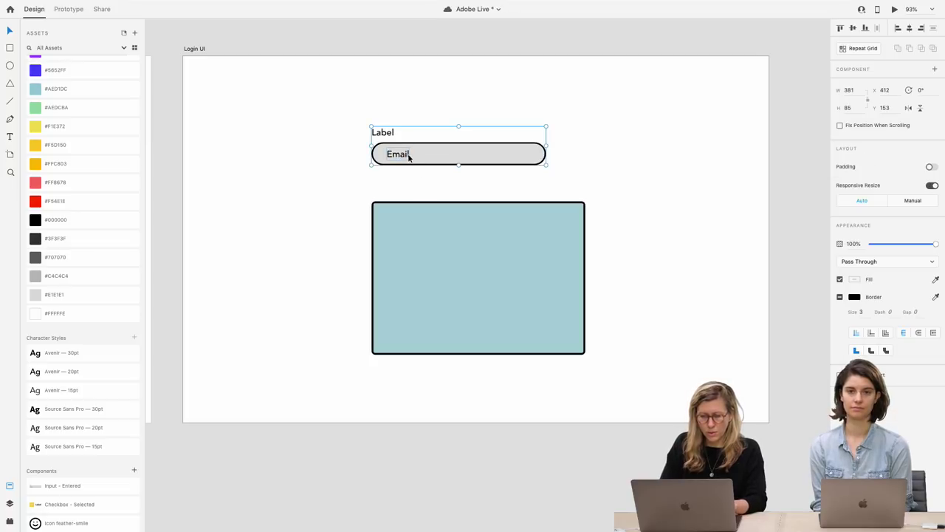
double_click(410, 157)
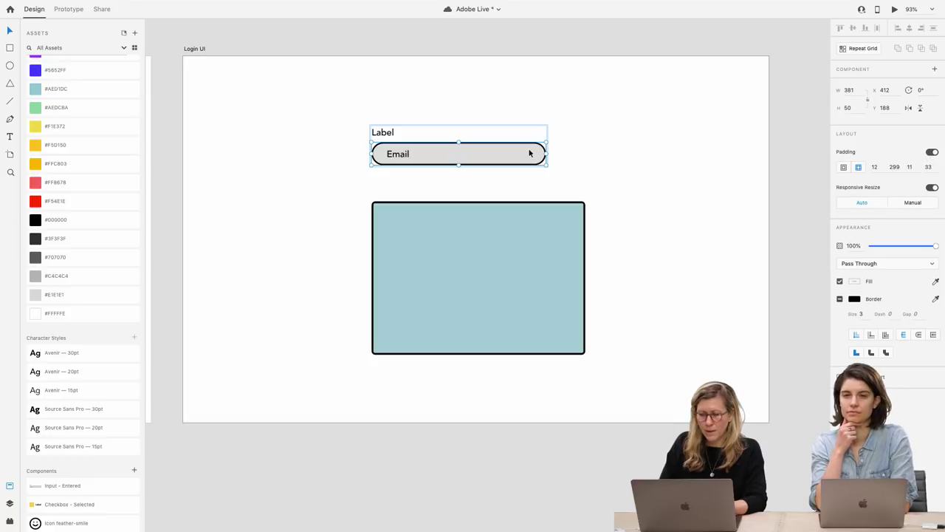
left_click(895, 167)
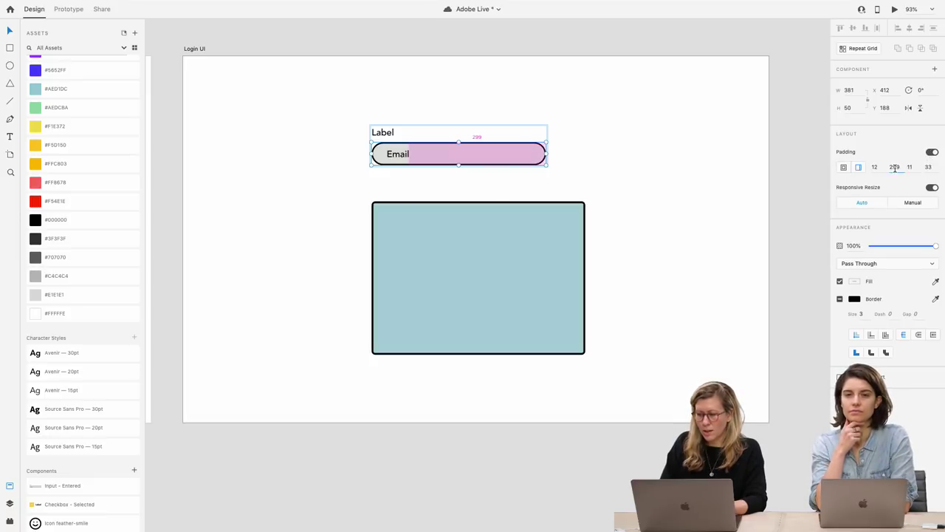
double_click(398, 155)
double_click(398, 155)
type("aks.djf.a,sdmfa.sd,fmas.d,fm")
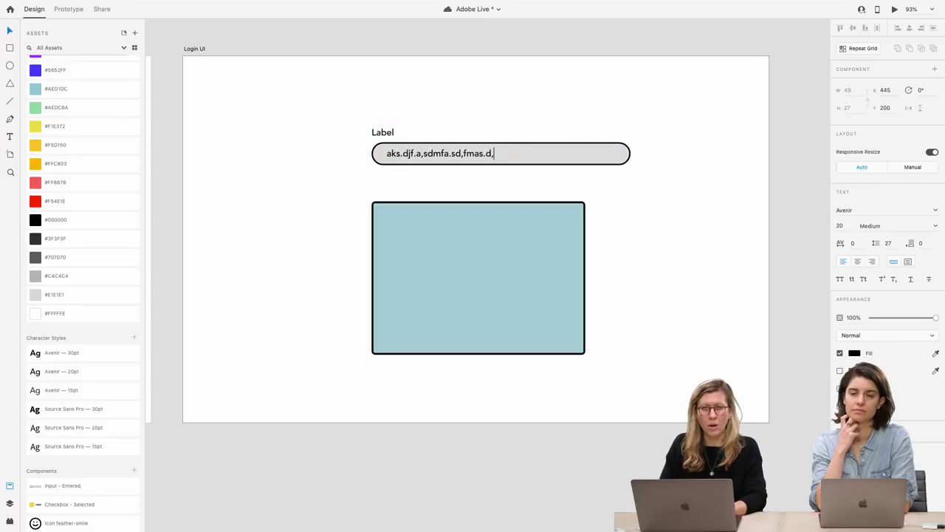
key("ctrl+z")
key("Escape")
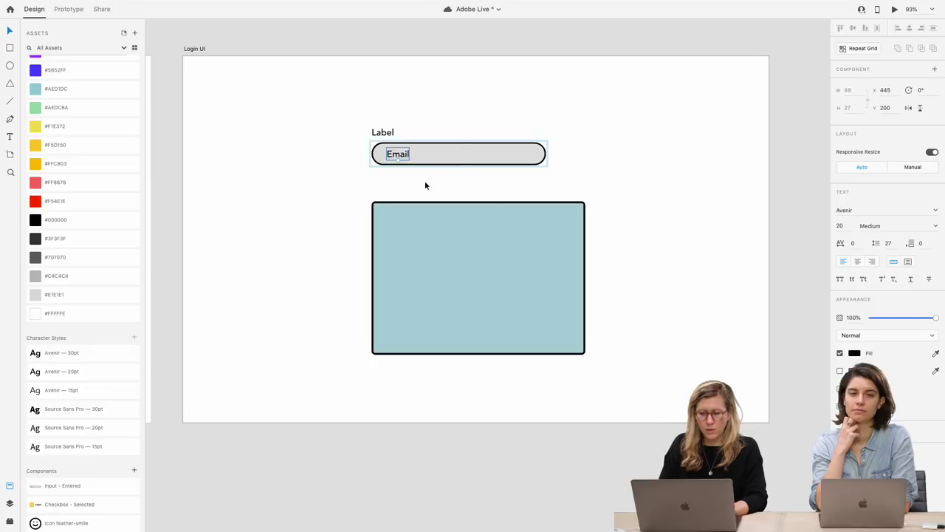
key("Escape")
left_click(425, 184)
left_click(408, 160)
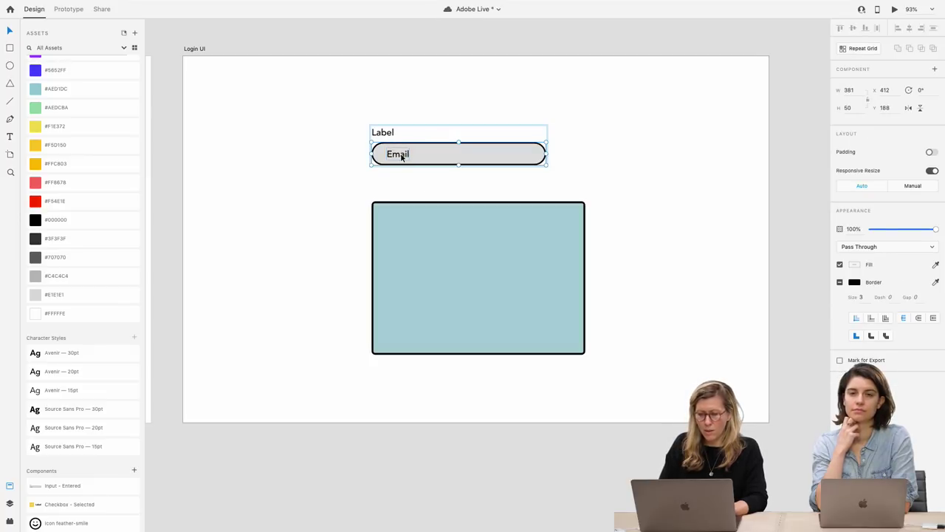
left_click(407, 173)
left_click(418, 160)
Move the field group into the blue box, label it Email and enter a sample e-mail address
left_click_drag(430, 148, 453, 244)
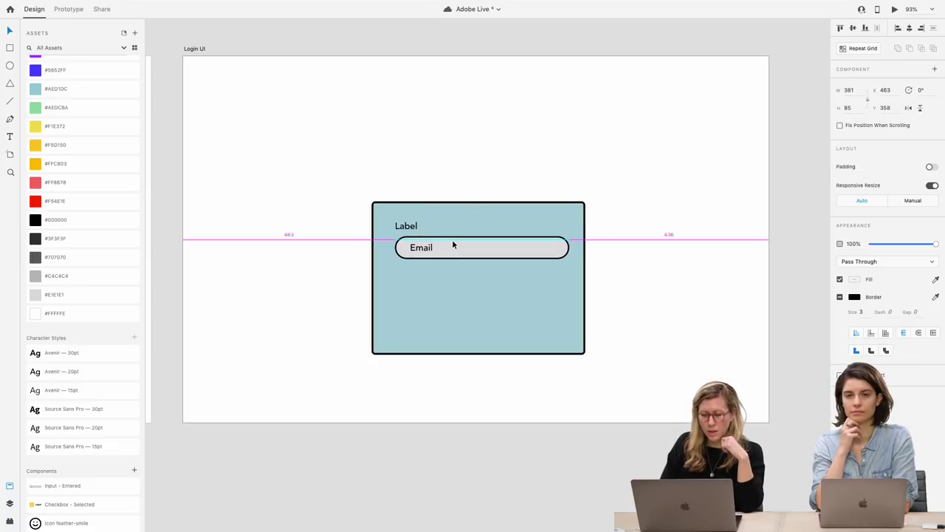
left_click_drag(453, 245, 457, 299)
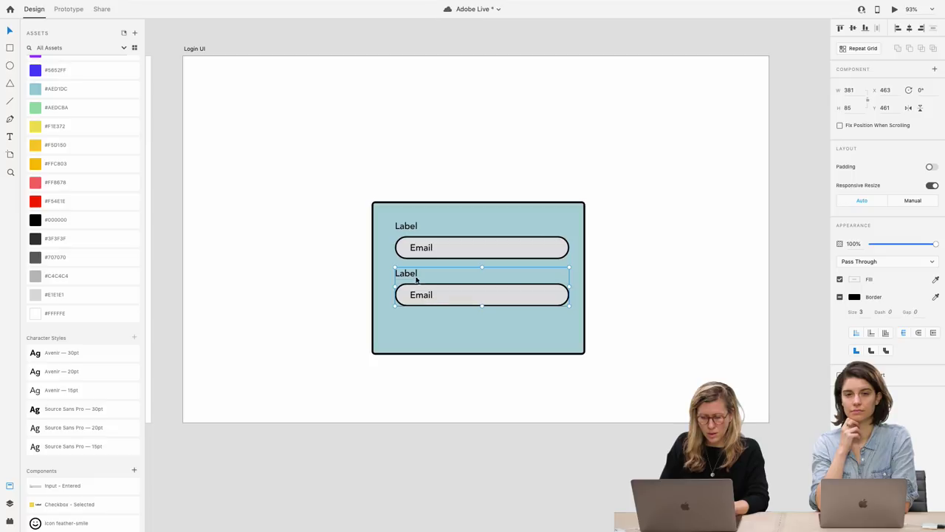
double_click(410, 229)
double_click(410, 229)
type("Email")
left_click(420, 251)
double_click(422, 249)
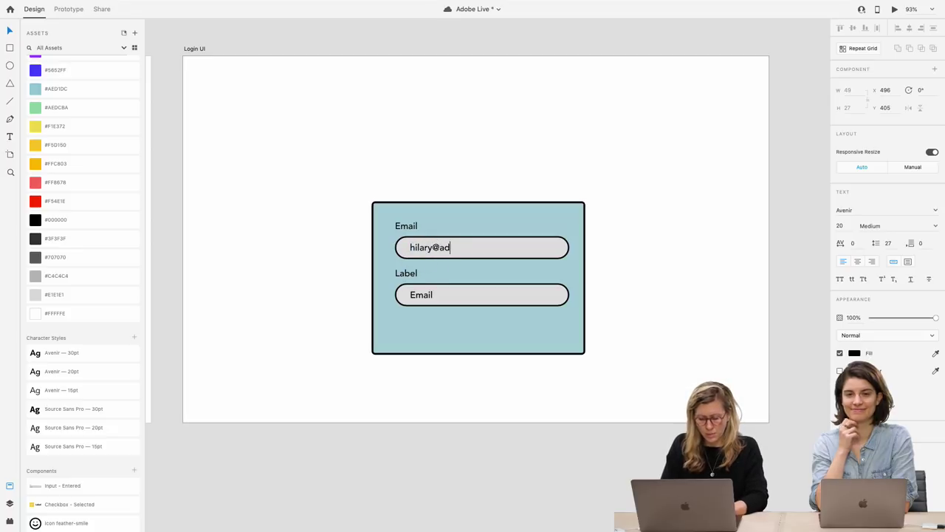
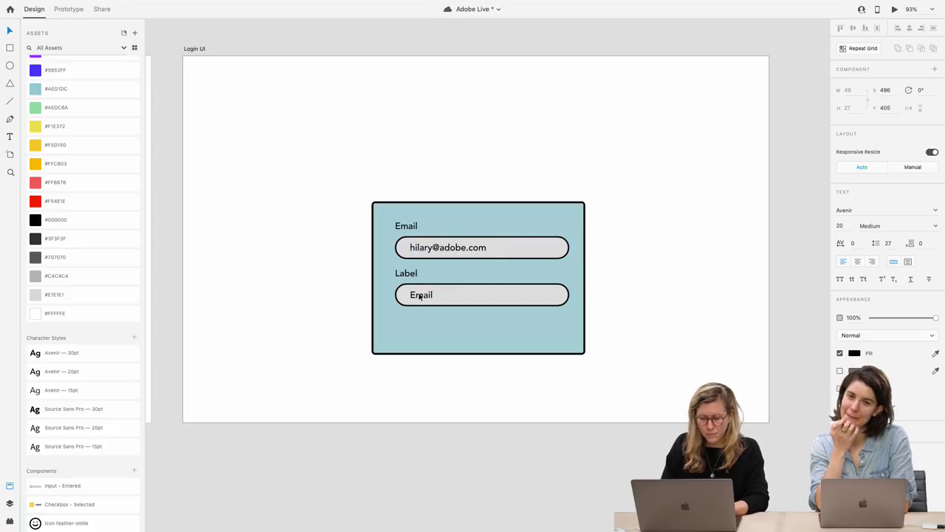
Relabel the lower field 'Password' with a masked '******' placeholder
left_click(406, 273)
key("BackSpace")
type("Passwor")
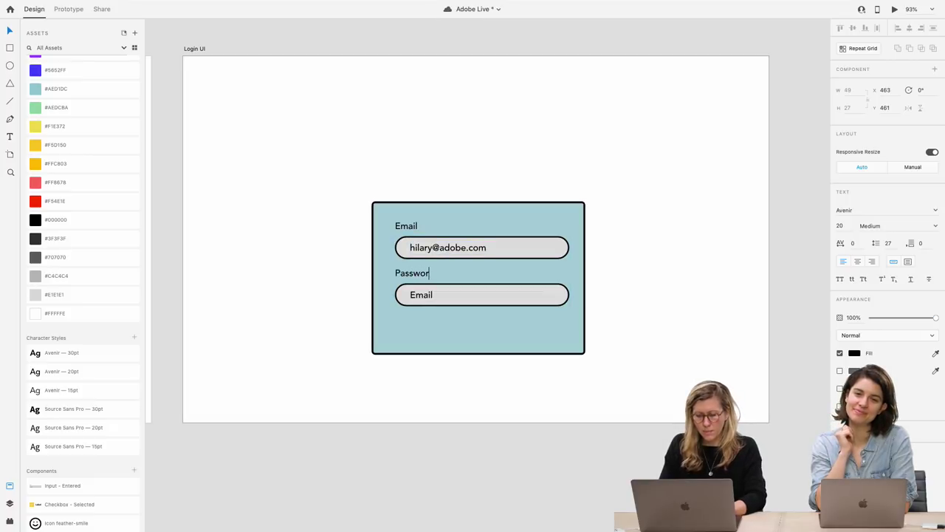
type("d")
double_click(425, 296)
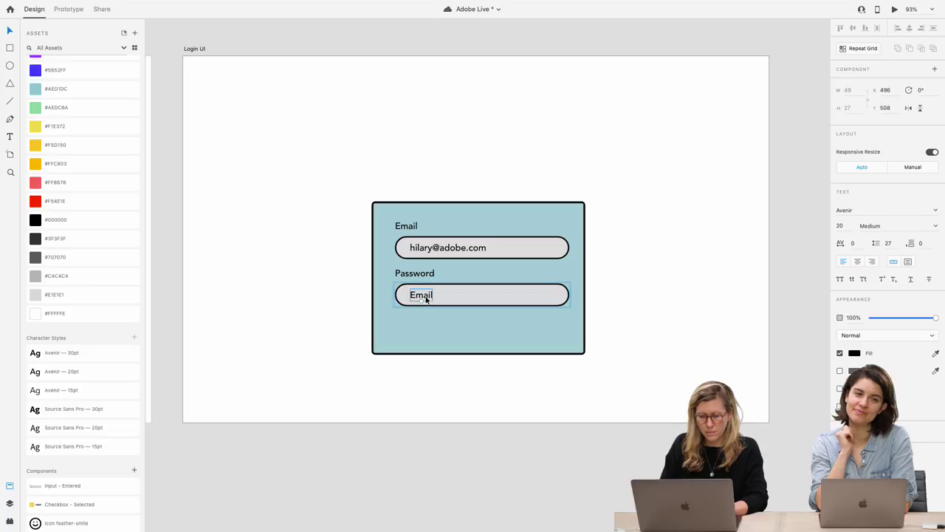
double_click(425, 297)
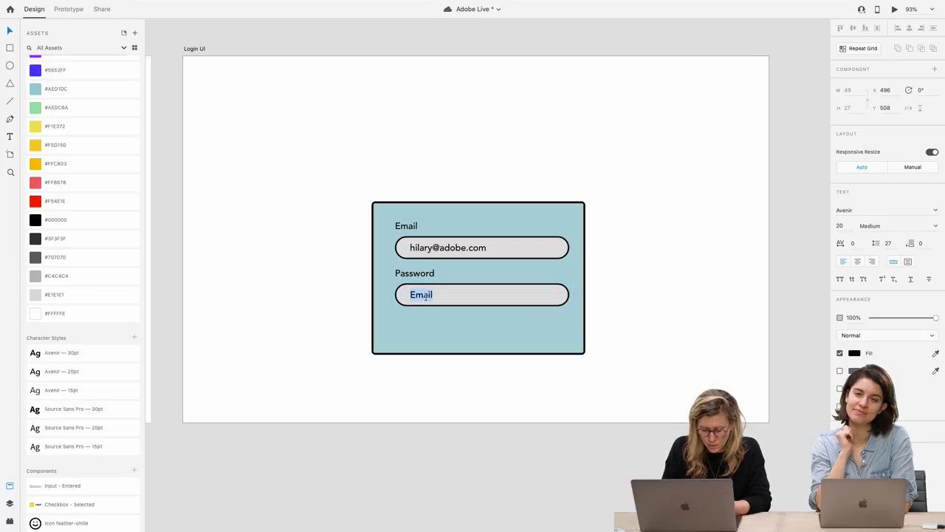
type("*")
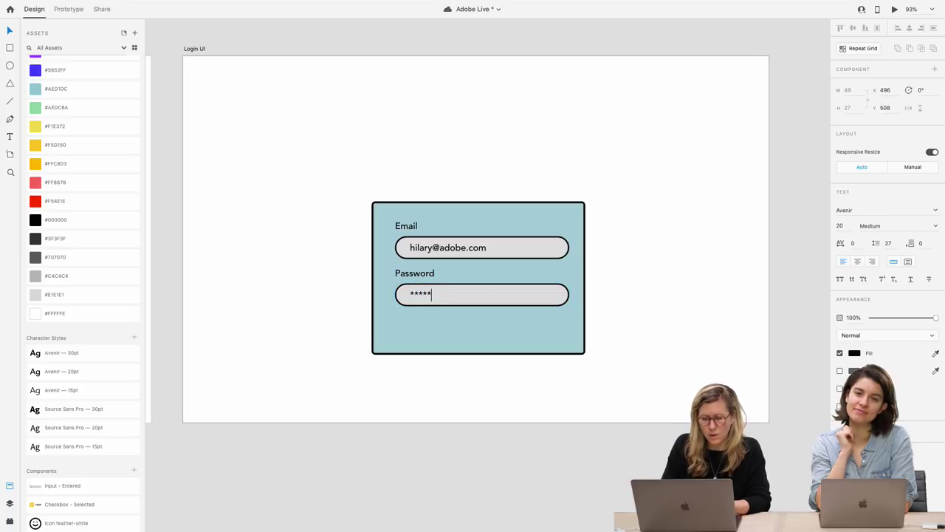
type("*****")
key("Escape")
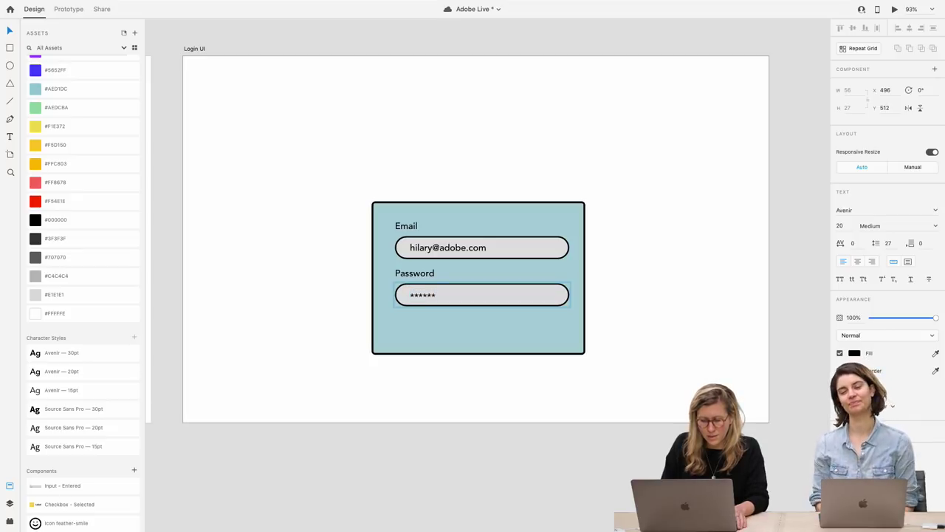
Nudge both field groups to centre them and group them with the card
left_click(639, 335)
left_click_drag(536, 295, 534, 297)
left_click(521, 251)
left_click_drag(521, 251, 519, 261)
key("super+a")
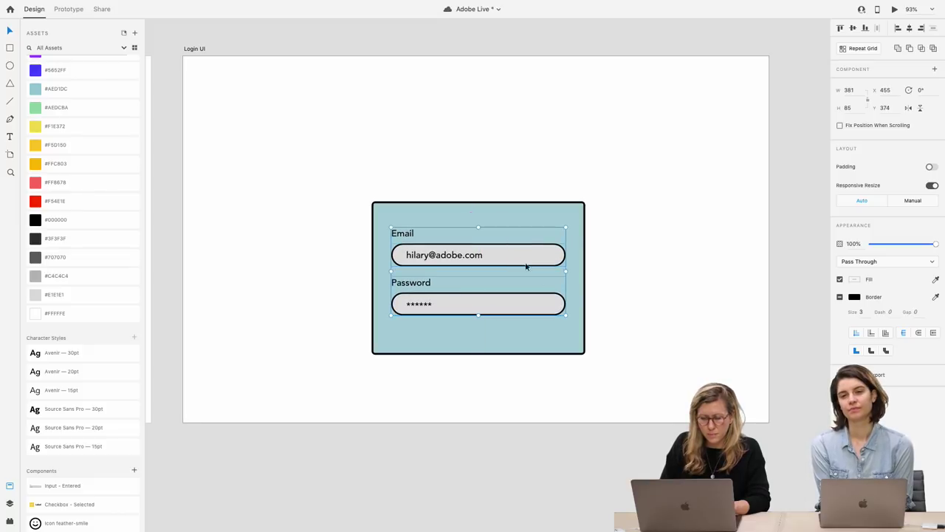
left_click_drag(619, 354, 333, 185)
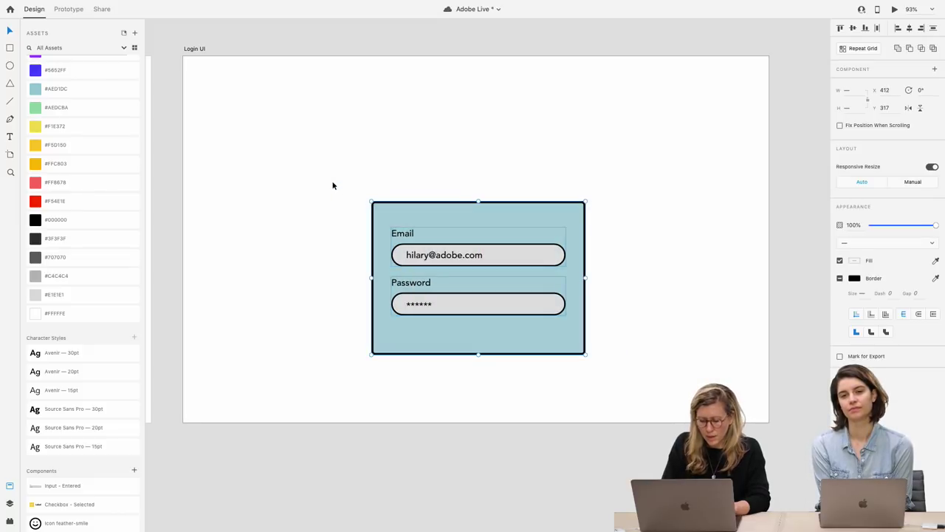
key("super+g")
Turn on padding for the login card, duplicate the Password group below, and move the card up
left_click(930, 167)
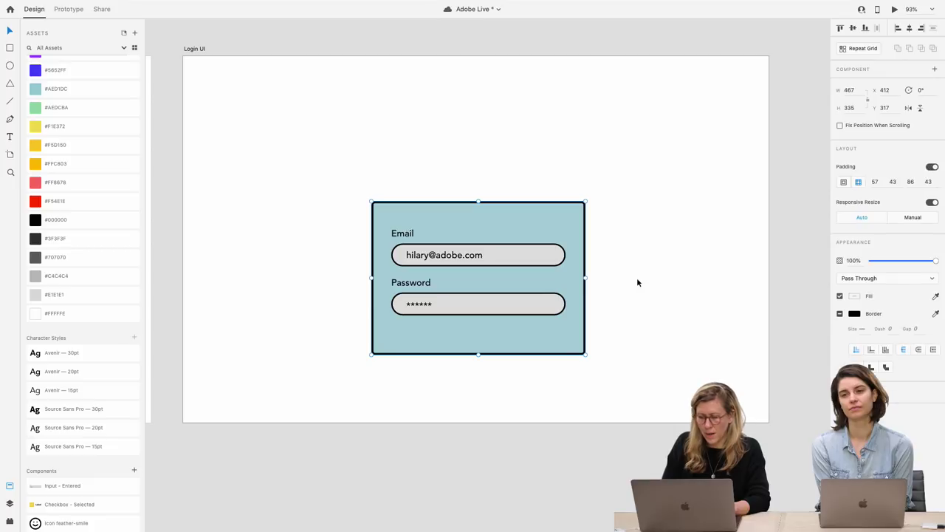
left_click_drag(505, 309, 507, 249)
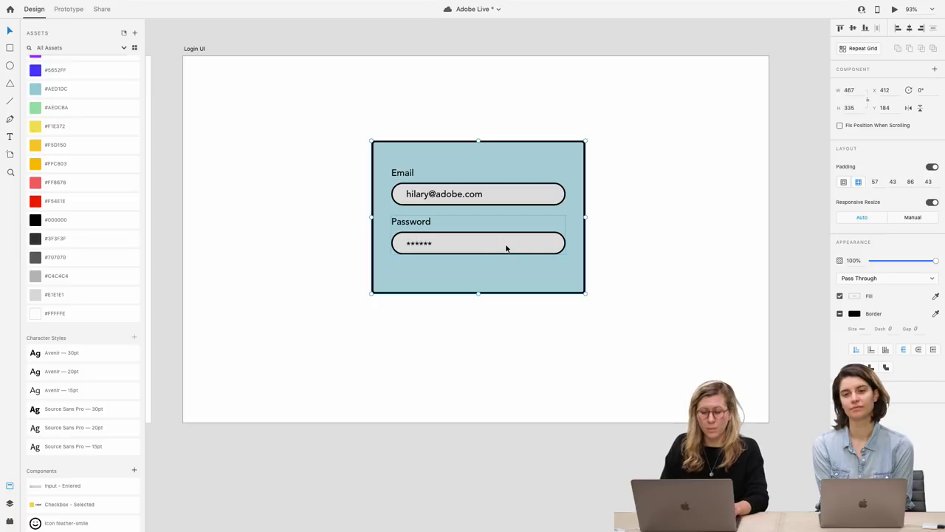
double_click(485, 247)
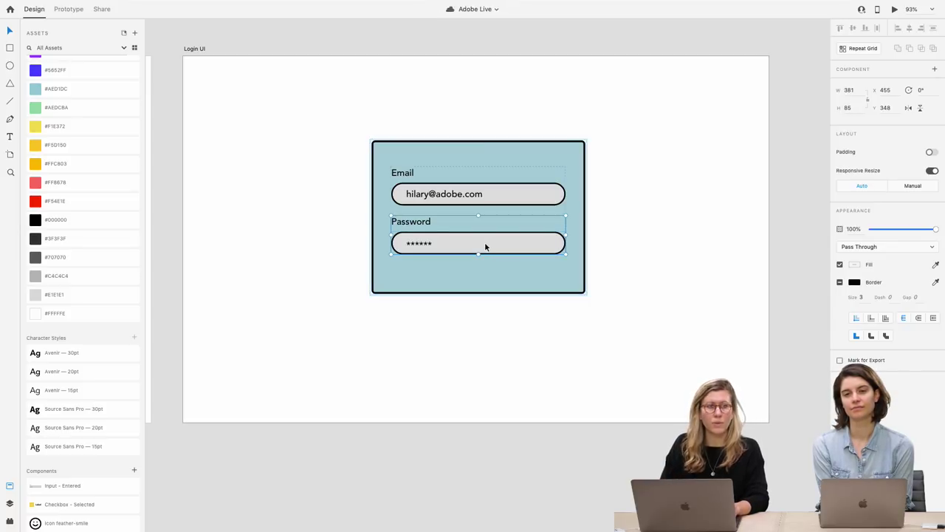
left_click_drag(485, 247, 492, 343)
left_click(629, 339)
left_click_drag(575, 353, 579, 312)
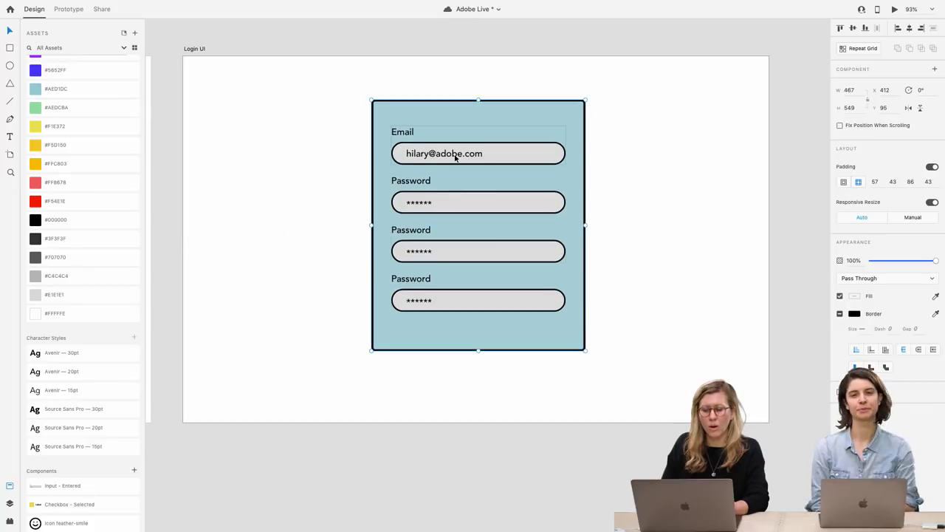
Add a Checkbox - Selected component into the login card's stack beneath the fields
double_click(455, 157)
double_click(454, 157)
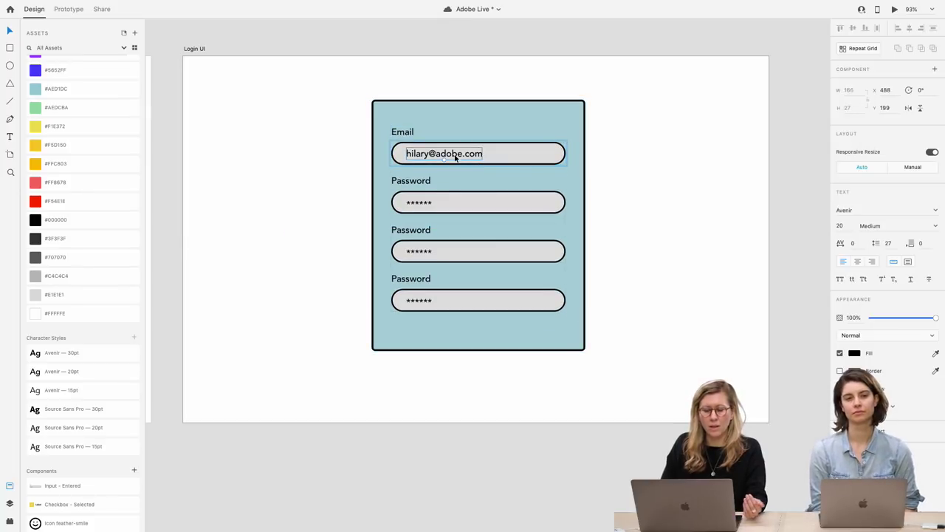
left_click(617, 190)
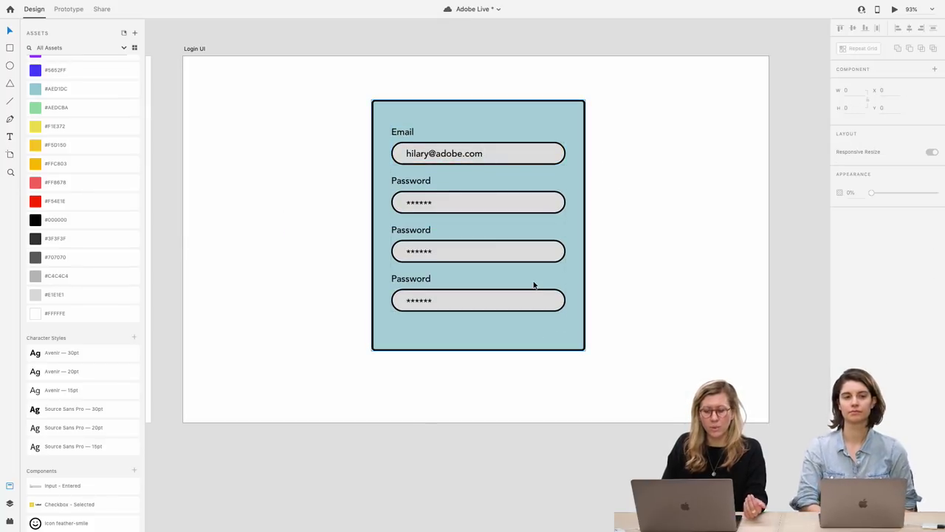
left_click_drag(66, 502, 397, 339)
left_click(281, 347)
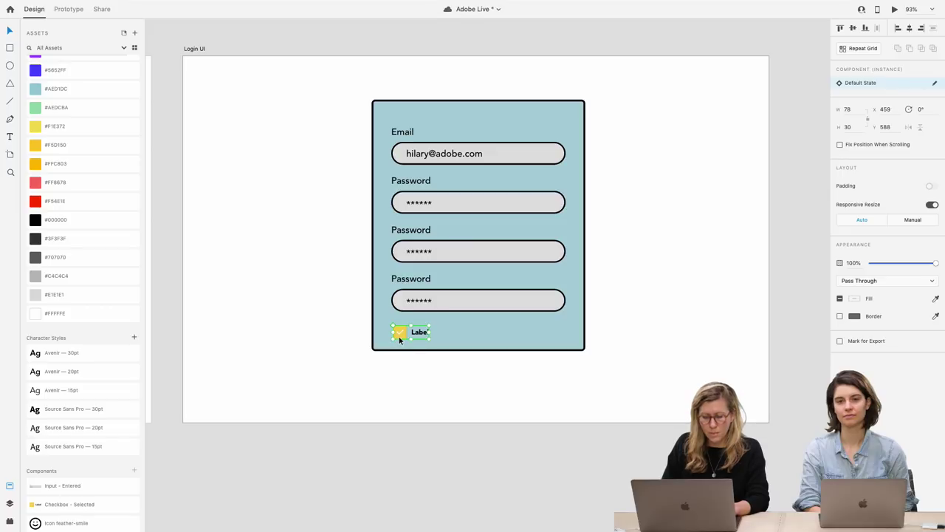
key("Delete")
left_click(399, 340)
key("ctrl+v")
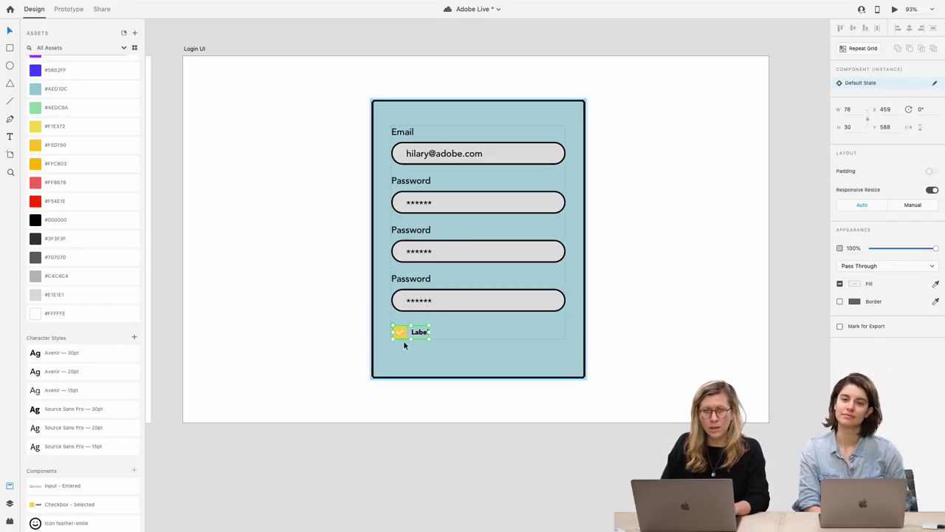
left_click(358, 364)
Paste the Yosemite card's purple Book Now button into the login card, beneath the checkbox
scroll(360, 365, "down", 5)
scroll(359, 365, "left", 5)
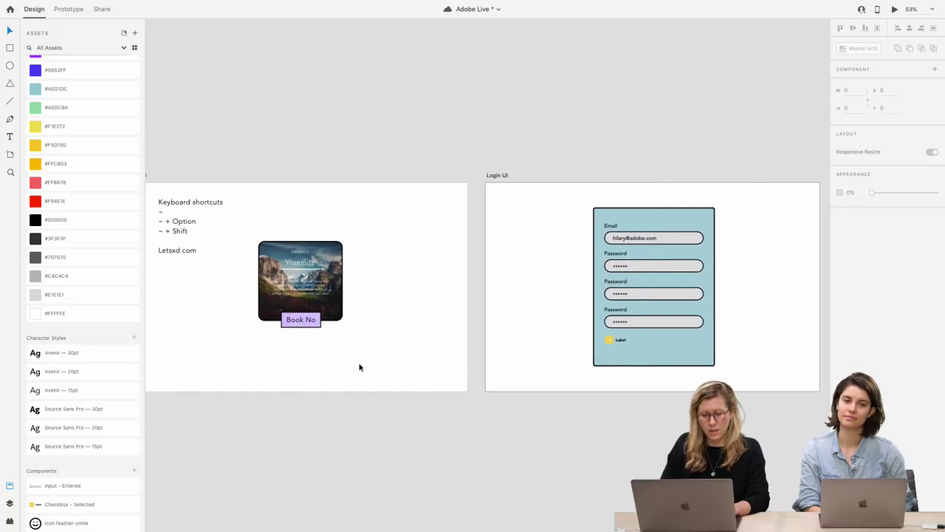
left_click(307, 324)
scroll(376, 362, "right", 5)
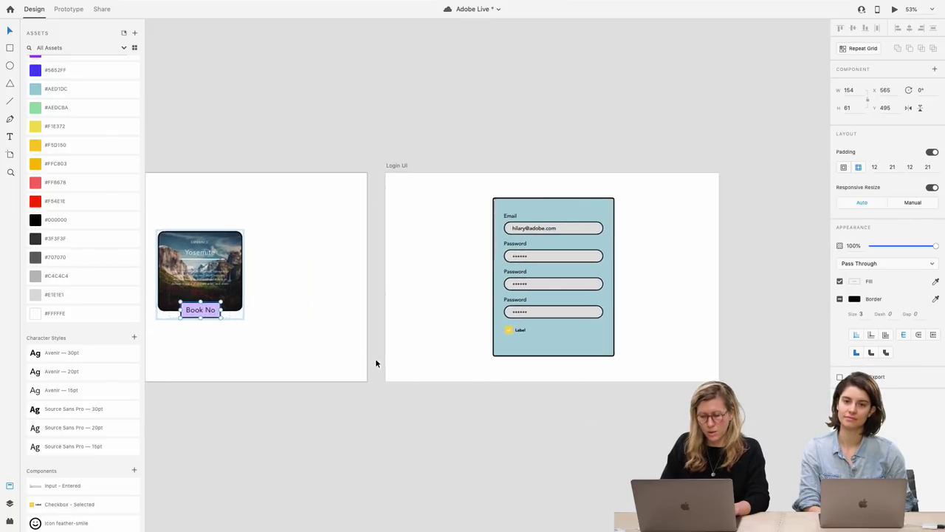
left_click(548, 344)
scroll(548, 342, "up", 5)
left_click(477, 338)
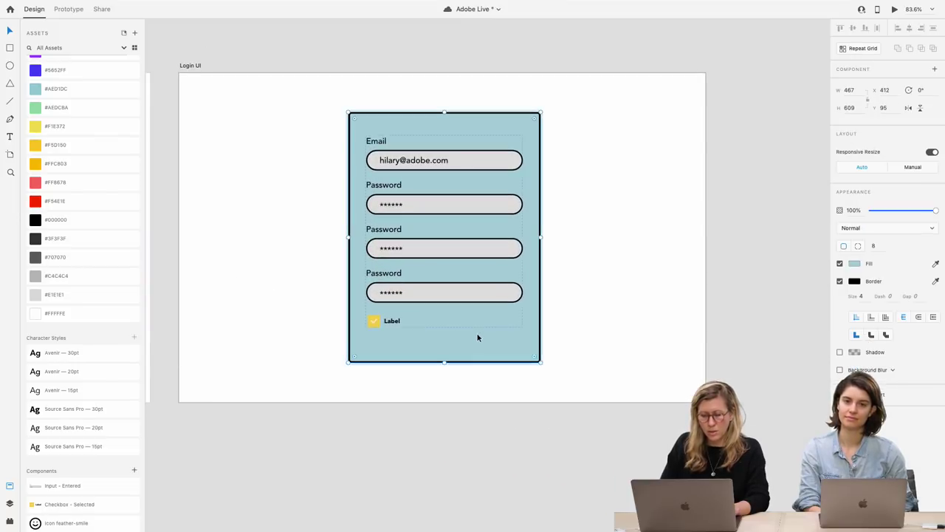
key("ctrl+v")
left_click_drag(463, 311, 456, 364)
left_click(504, 359)
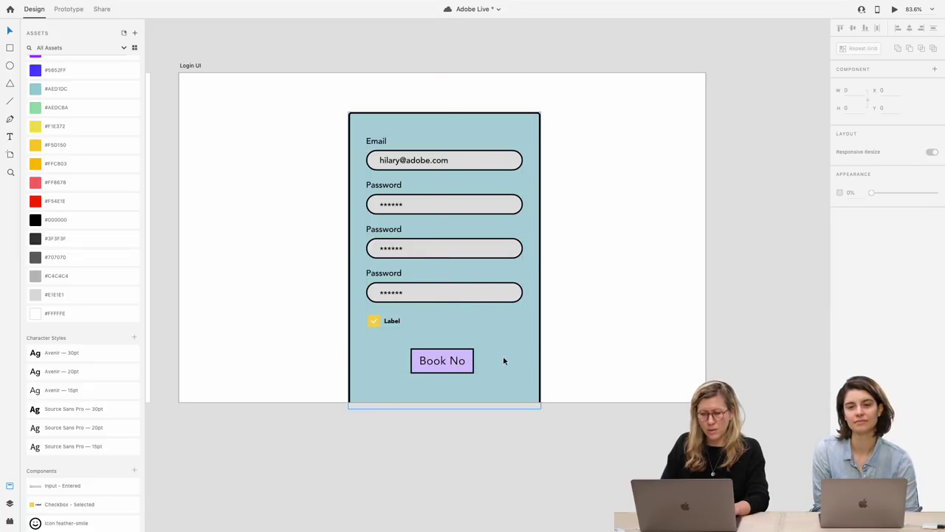
left_click_drag(510, 334, 510, 336)
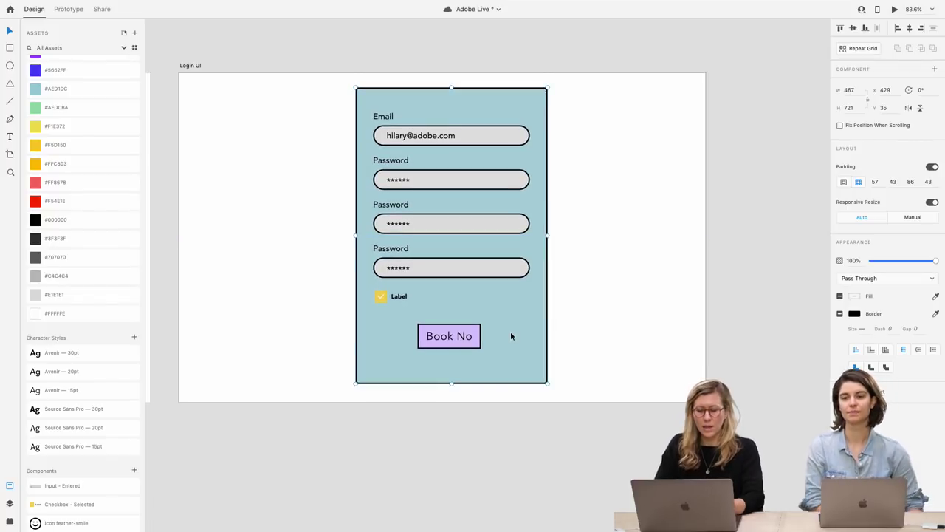
Delete the third Password field and move the checkbox and button up under the remaining fields
double_click(464, 271)
key("Delete")
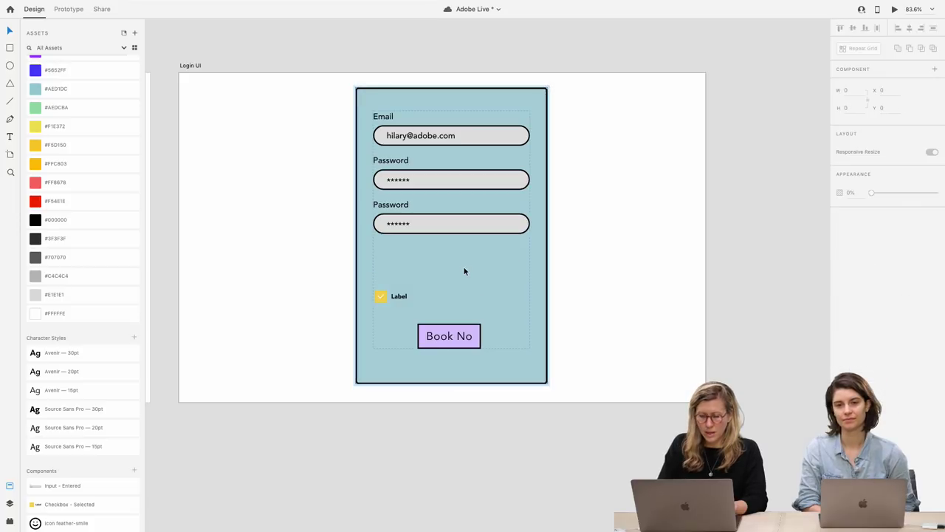
left_click(395, 296)
left_click(443, 338, "shift")
left_click_drag(443, 339, 445, 292)
left_click(602, 292)
Shorten the login card's bottom padding and centre the card vertically on the artboard
left_click(541, 279)
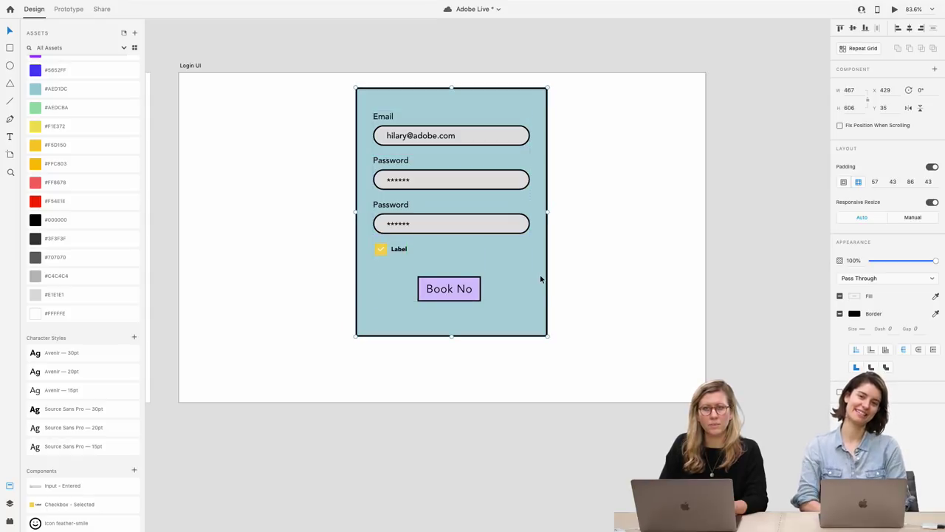
left_click_drag(517, 284, 517, 301)
left_click(582, 313)
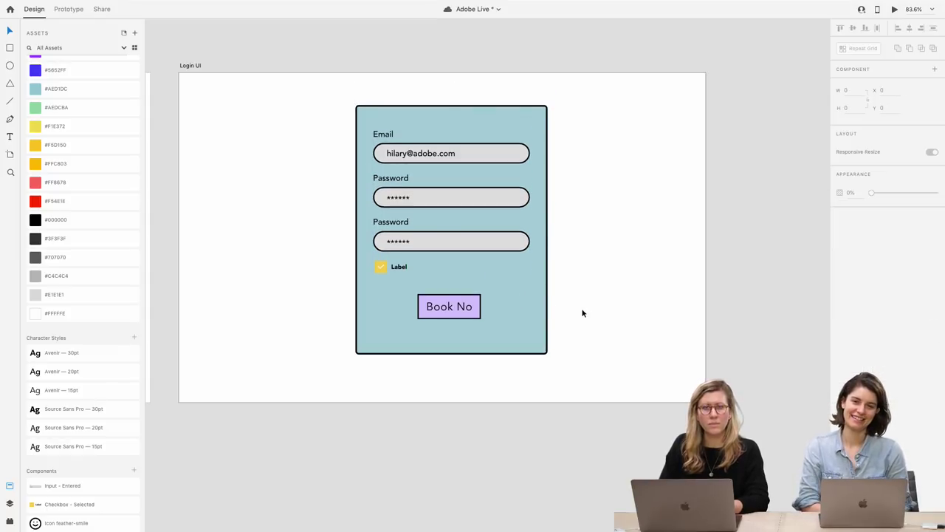
left_click(462, 355)
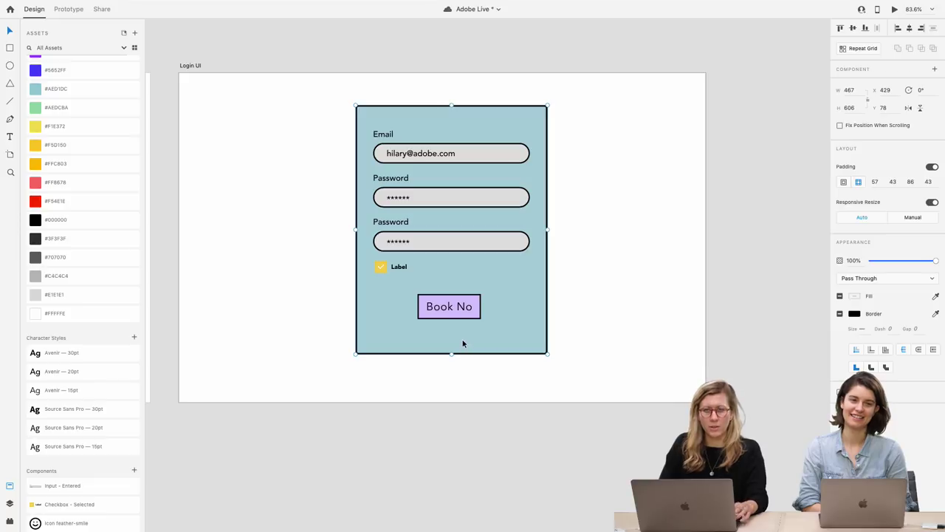
double_click(463, 342)
left_click_drag(457, 339, 458, 323)
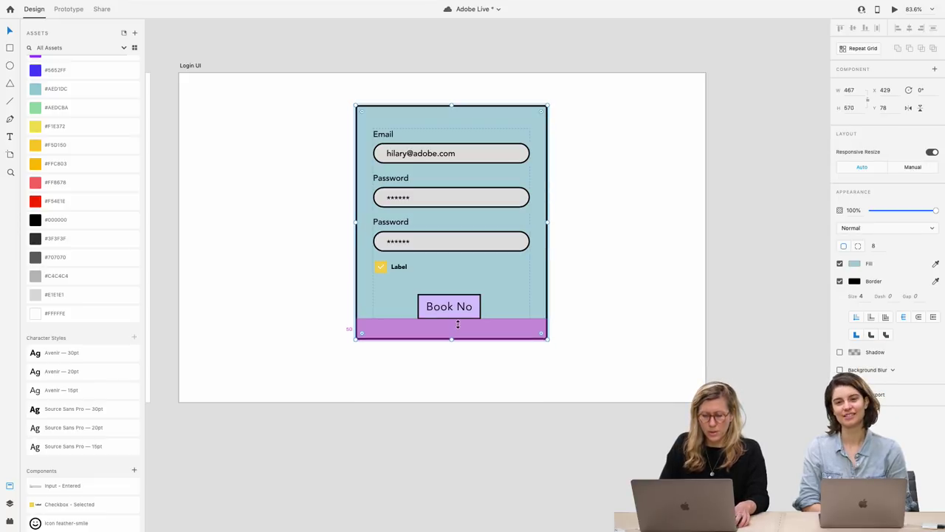
left_click(608, 311)
left_click_drag(509, 279, 507, 286)
left_click(596, 299)
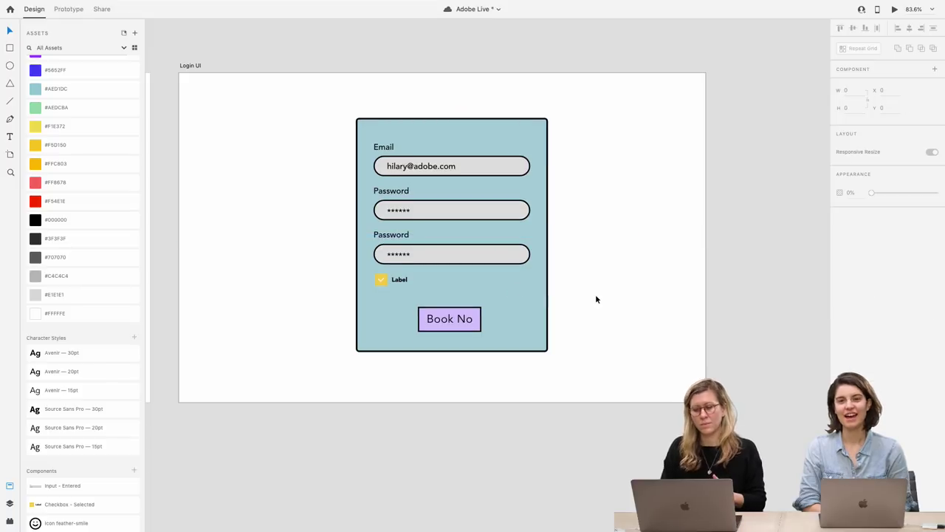
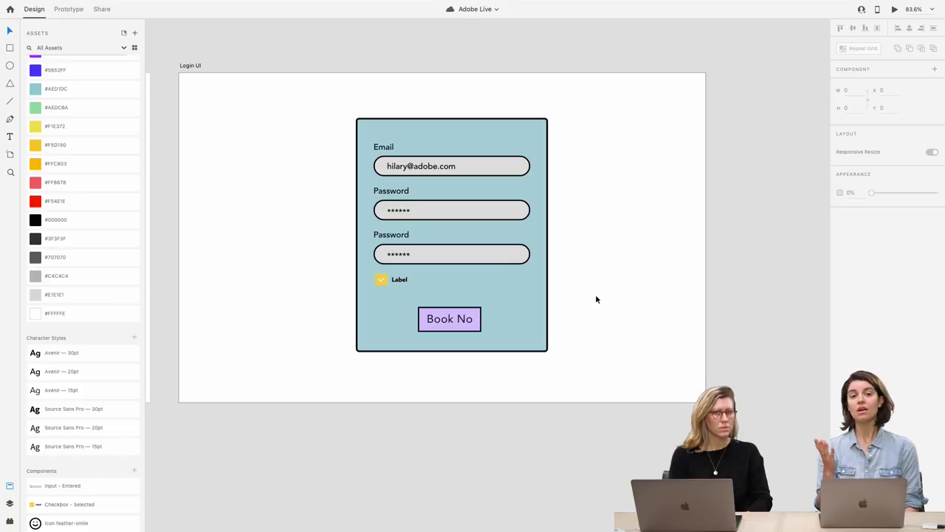
Zoom out across the artboards and select the Buttons and Text Bubbles artboard
double_click(481, 252)
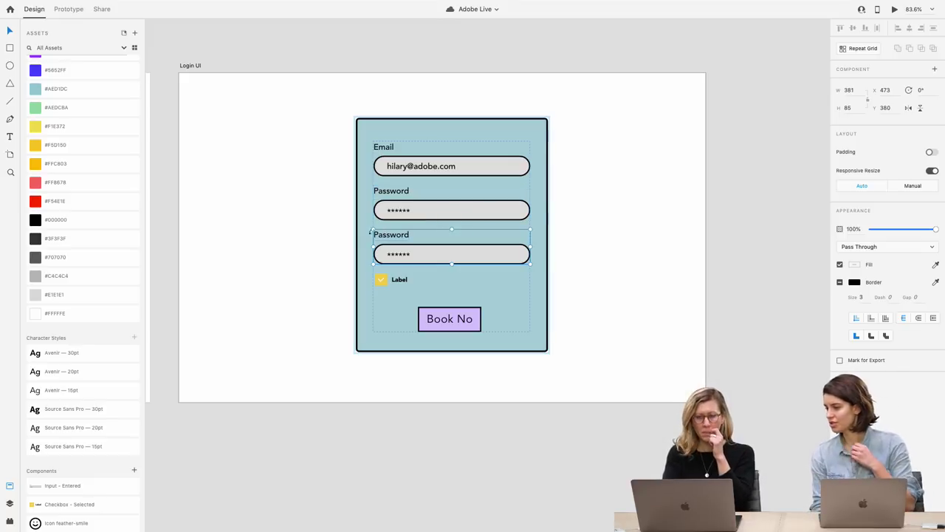
left_click(316, 233)
left_click(188, 66)
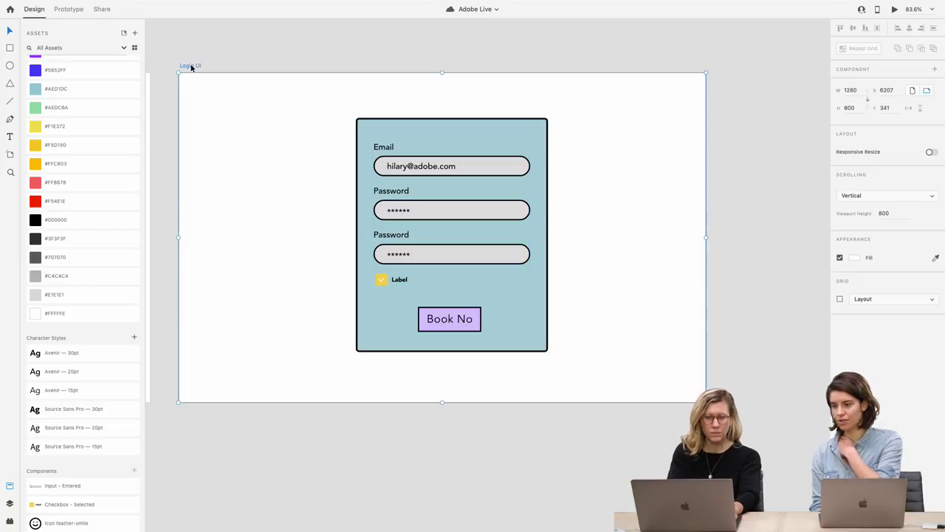
key("super+minus")
scroll(220, 113, "left", 10)
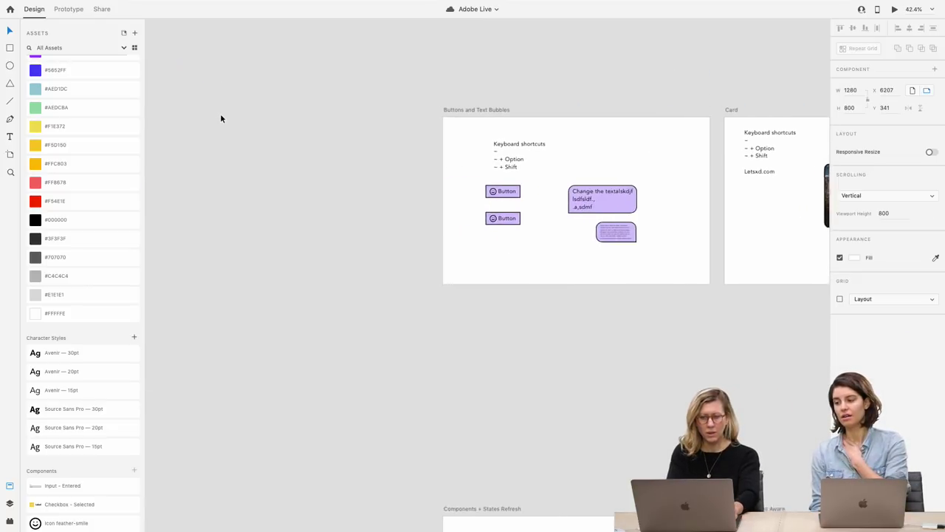
left_click(383, 131)
In Prototype mode, link Buttons and Text Bubbles to the Card artboard, then show share settings
left_click(68, 8)
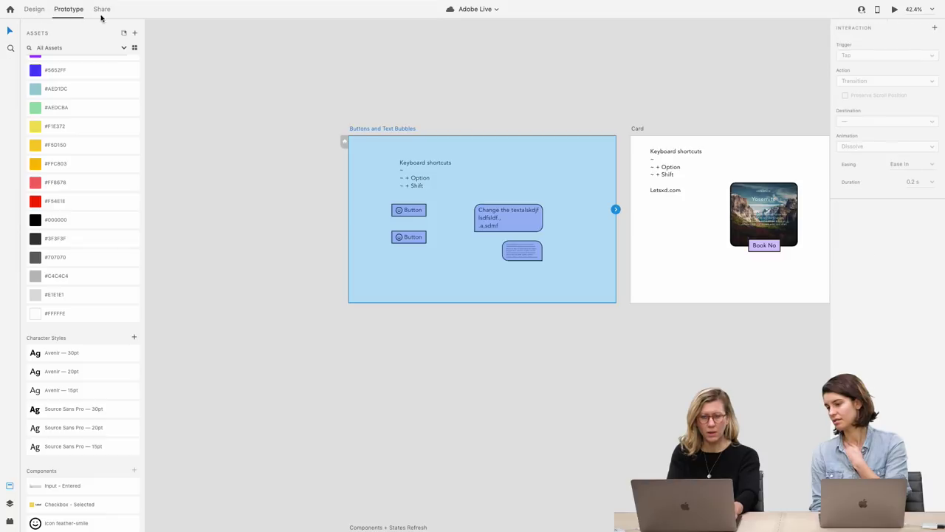
left_click_drag(615, 210, 652, 220)
scroll(653, 220, "right", 5)
left_click(656, 226)
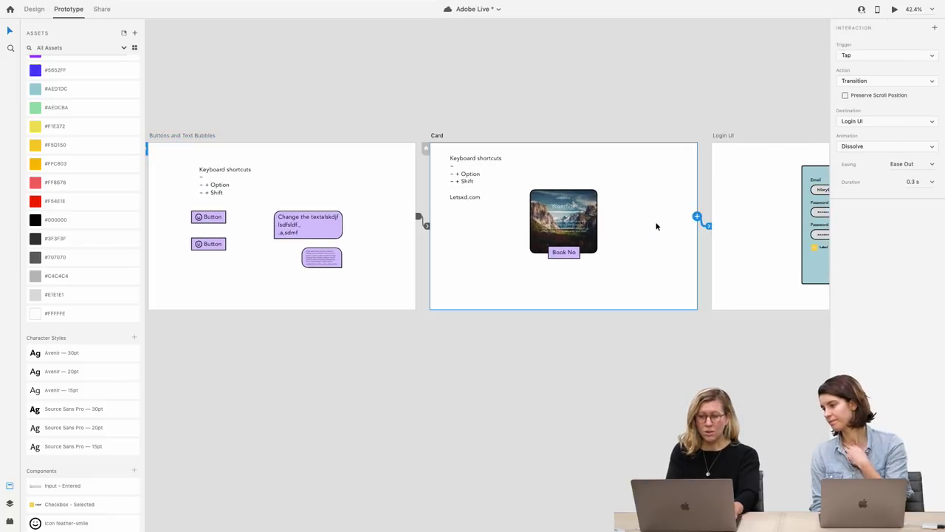
scroll(573, 211, "left", 2)
left_click(103, 9)
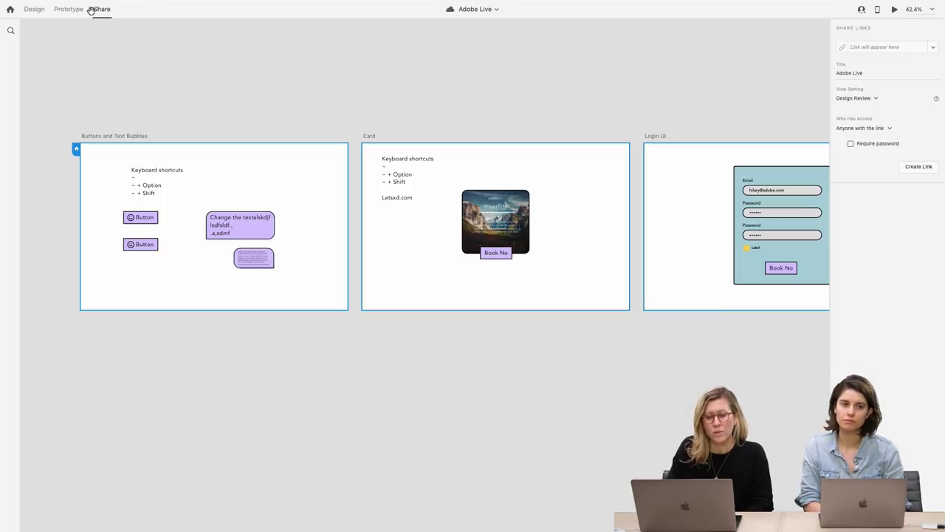
Set the share link's view setting to Development, keeping Web as the export platform
scroll(202, 91, "down", 3)
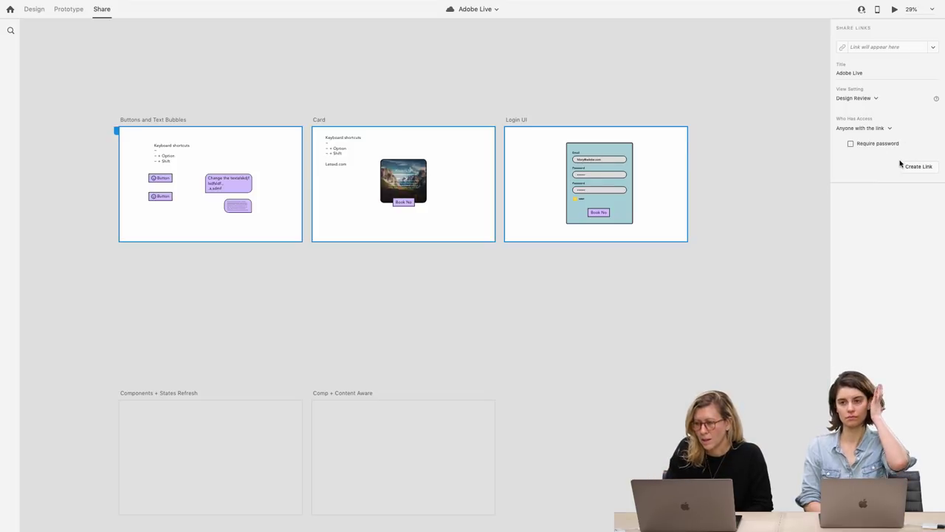
left_click(866, 73)
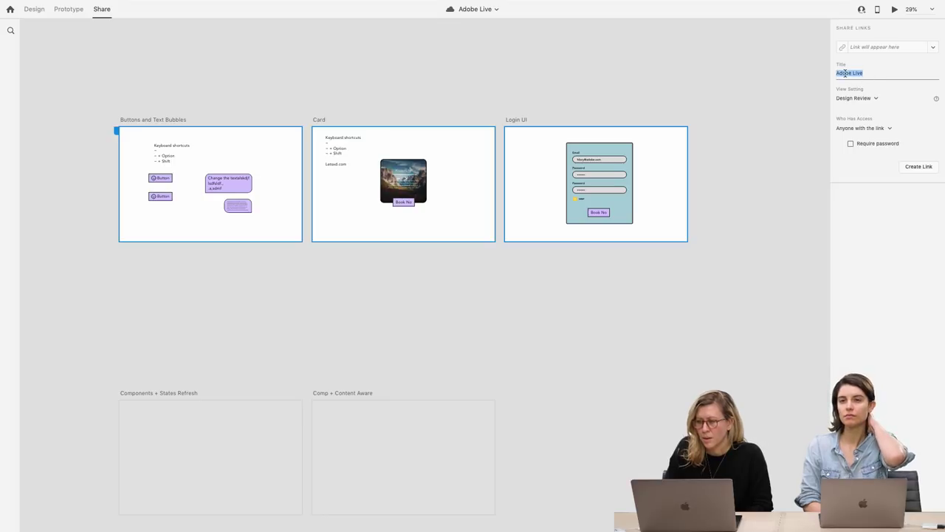
left_click(875, 98)
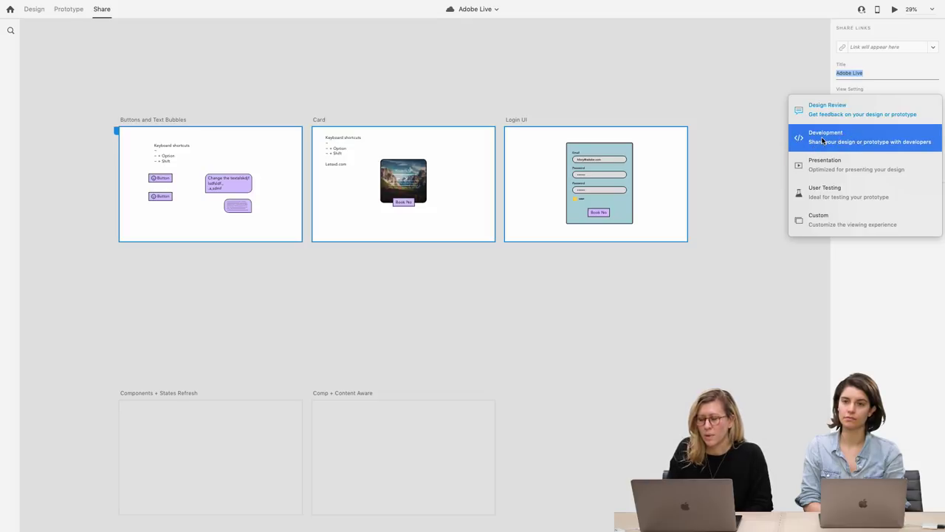
left_click(834, 135)
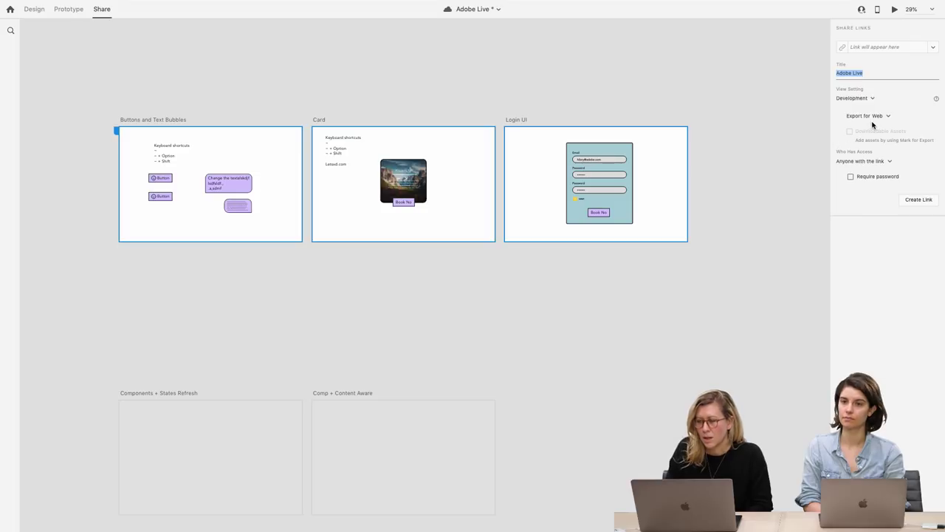
left_click(885, 117)
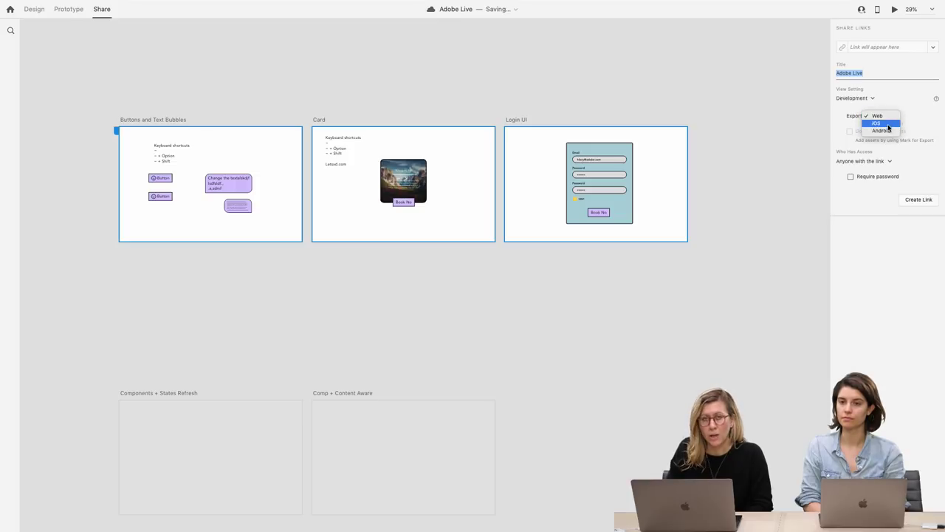
left_click(840, 122)
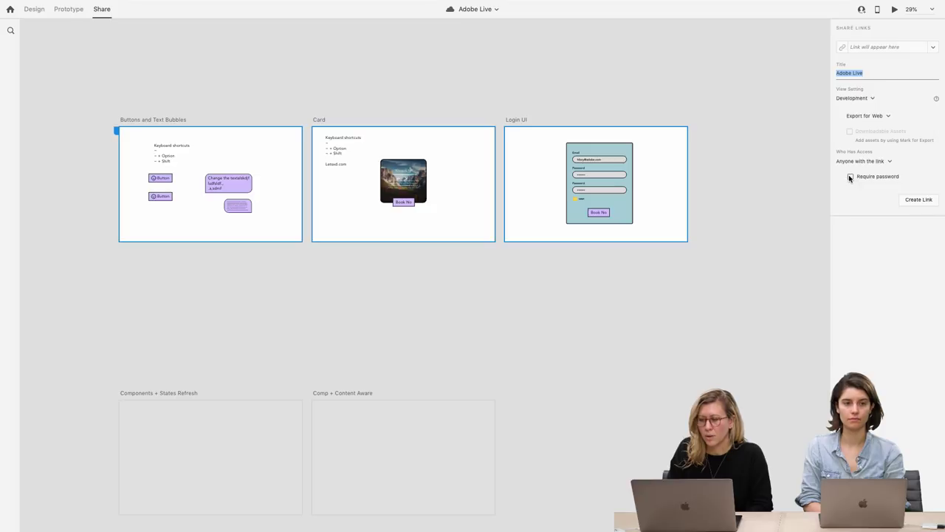
Create the public share link, copy it and open it in the browser
left_click(914, 200)
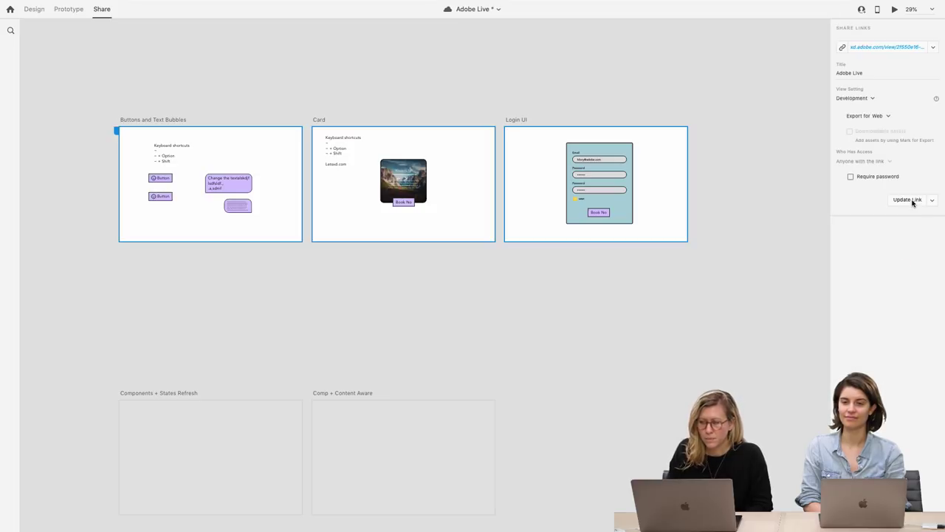
left_click(850, 49)
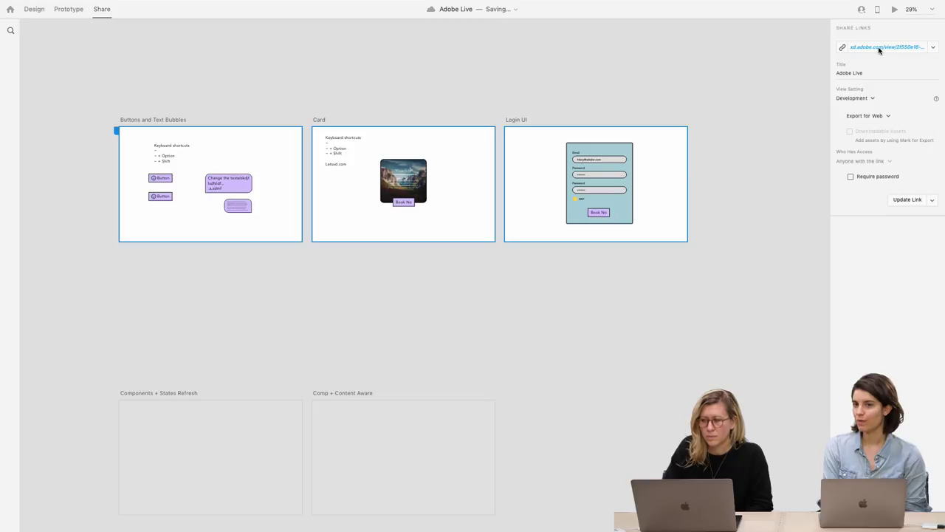
left_click(878, 48)
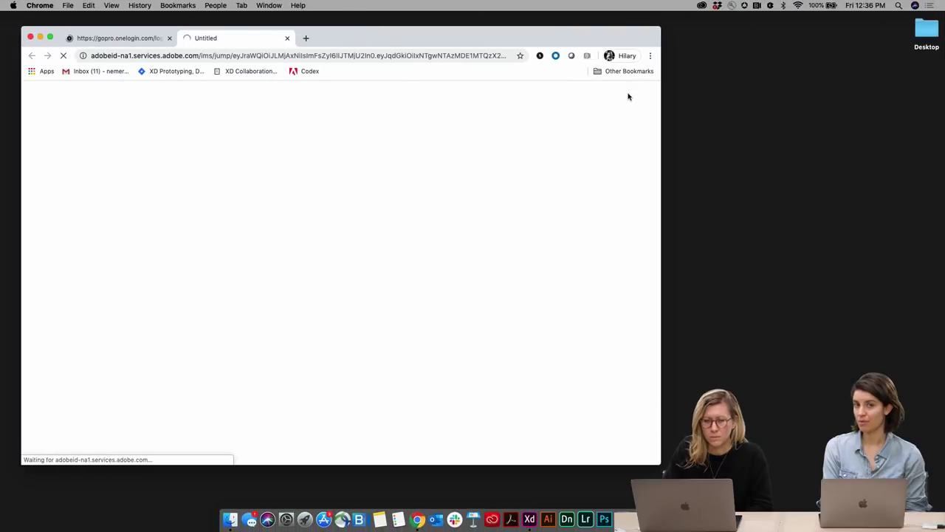
Close the leftover login tab, widen Chrome, and show developer specs for the Card screen
left_click(169, 38)
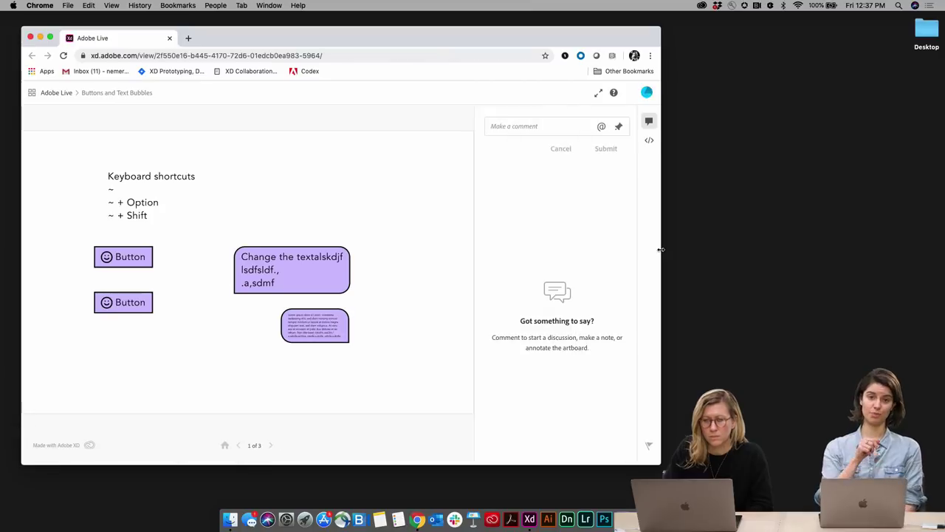
left_click_drag(661, 250, 741, 256)
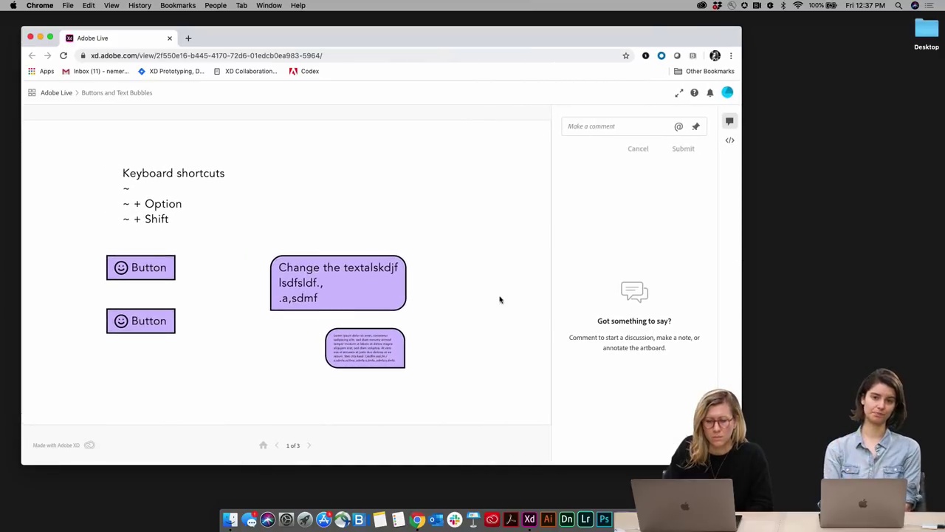
left_click(353, 302)
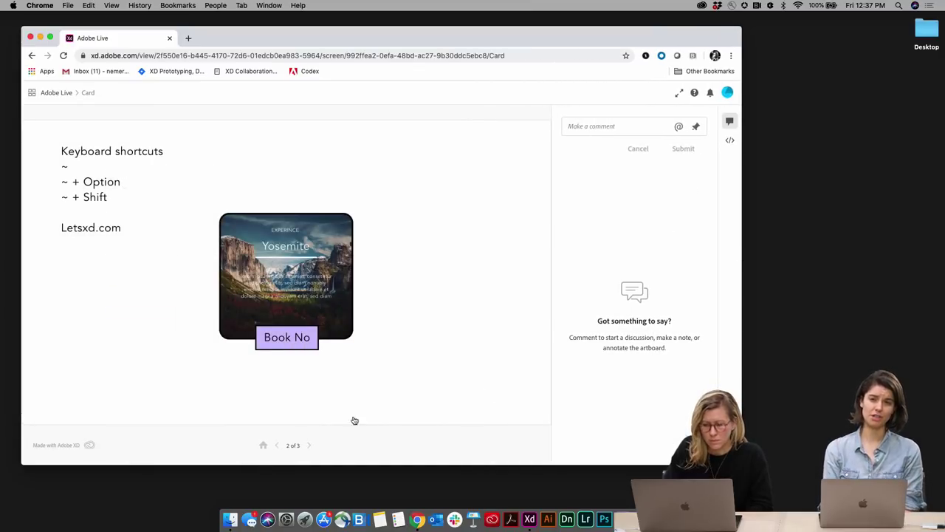
left_click(729, 140)
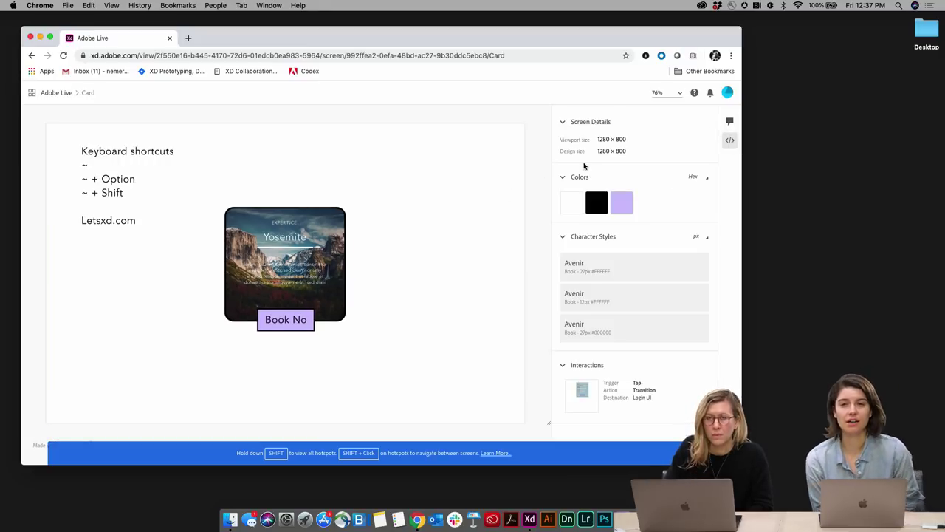
Inspect the Yosemite card image's properties and CSS, then switch back to Adobe XD
mouse_move(579, 201)
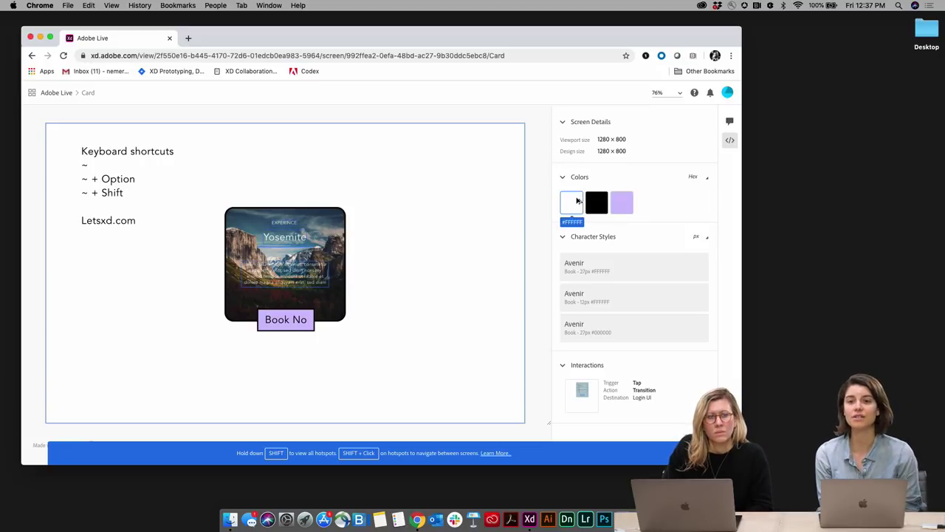
mouse_move(621, 204)
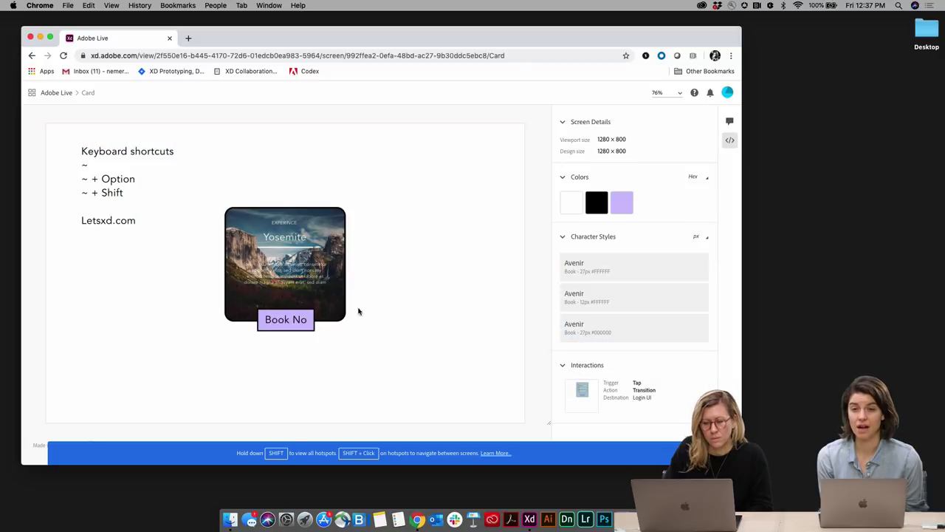
left_click(250, 259)
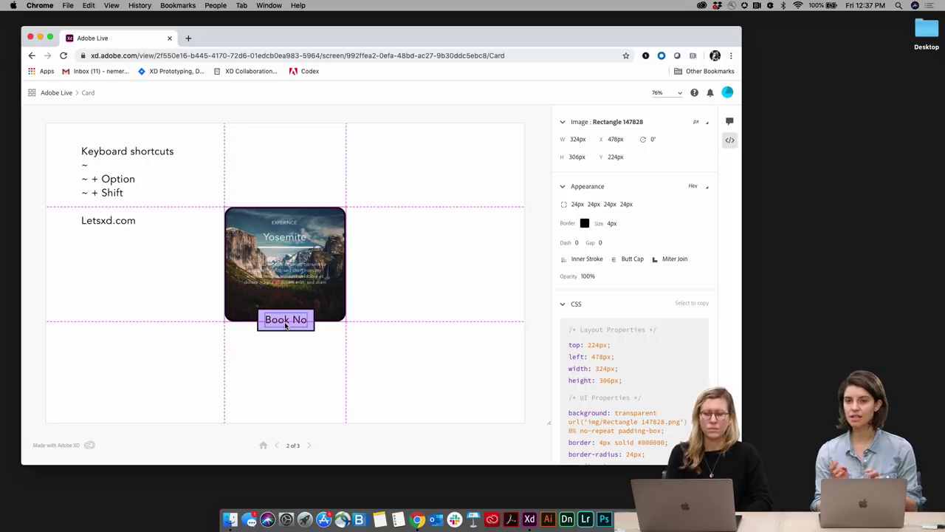
key("super+Tab")
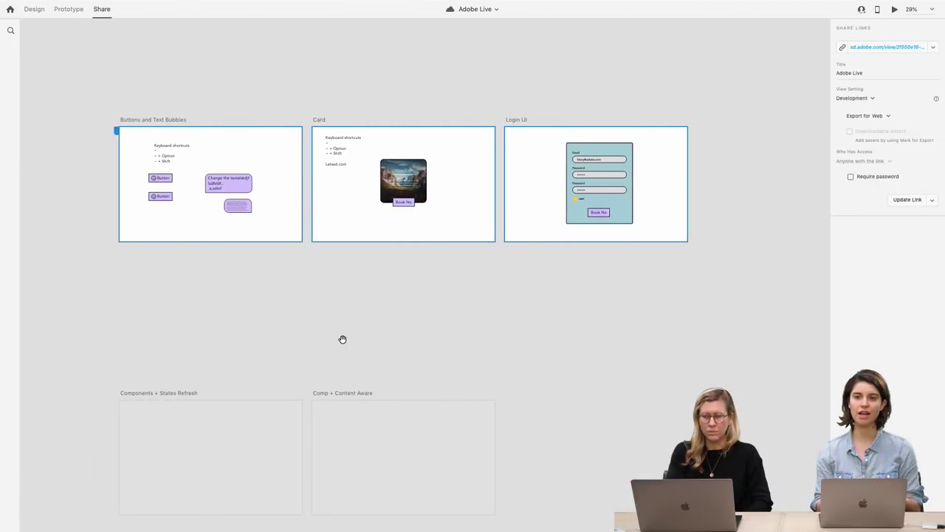
In Design mode, preview Square and Layout grids on the Card artboard, then turn the grid off
left_click(34, 10)
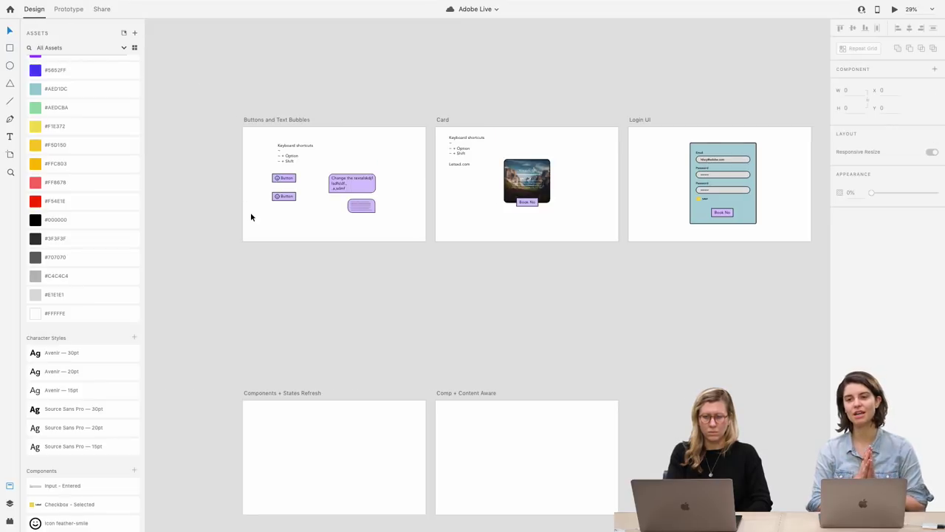
left_click(405, 123)
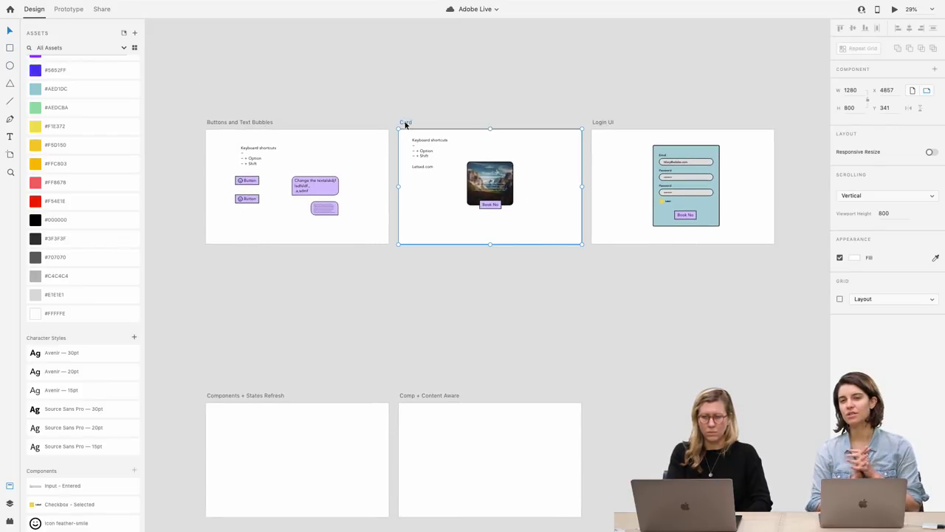
left_click(840, 299)
left_click(873, 301)
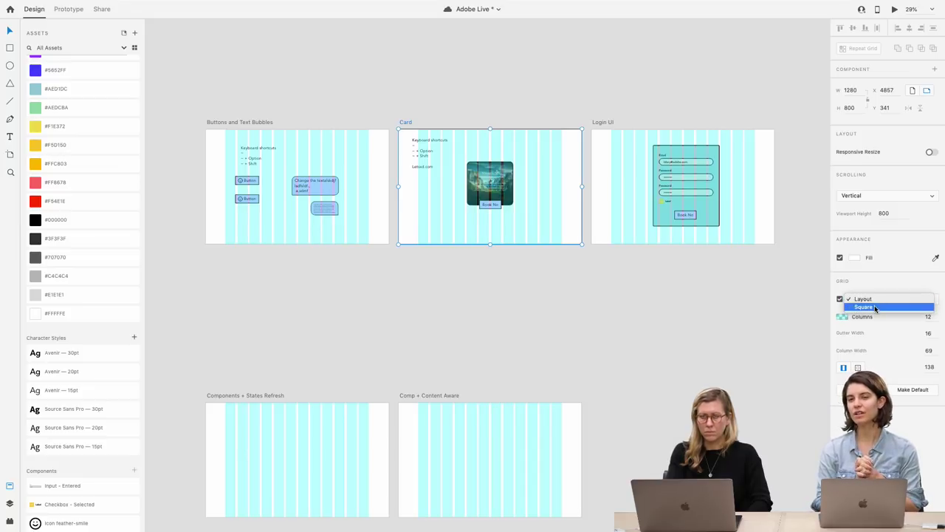
left_click(875, 307)
left_click(872, 299)
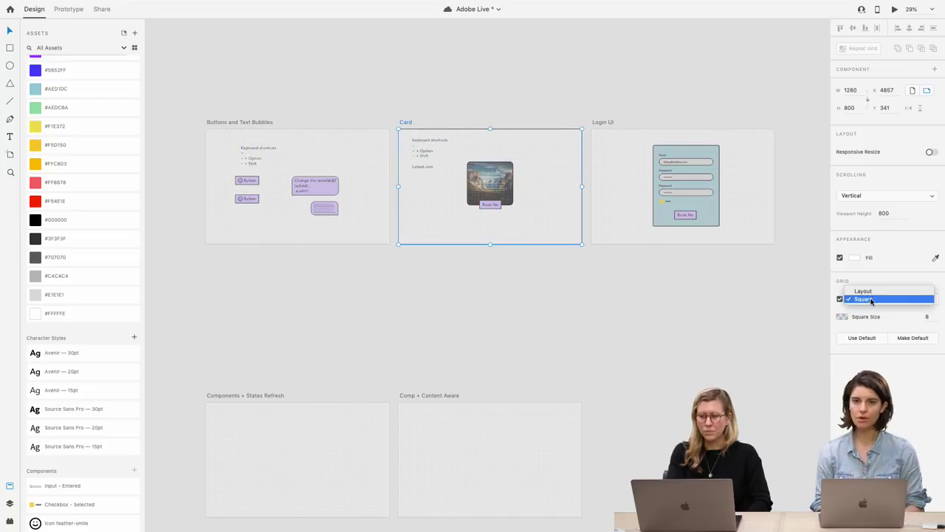
left_click(870, 295)
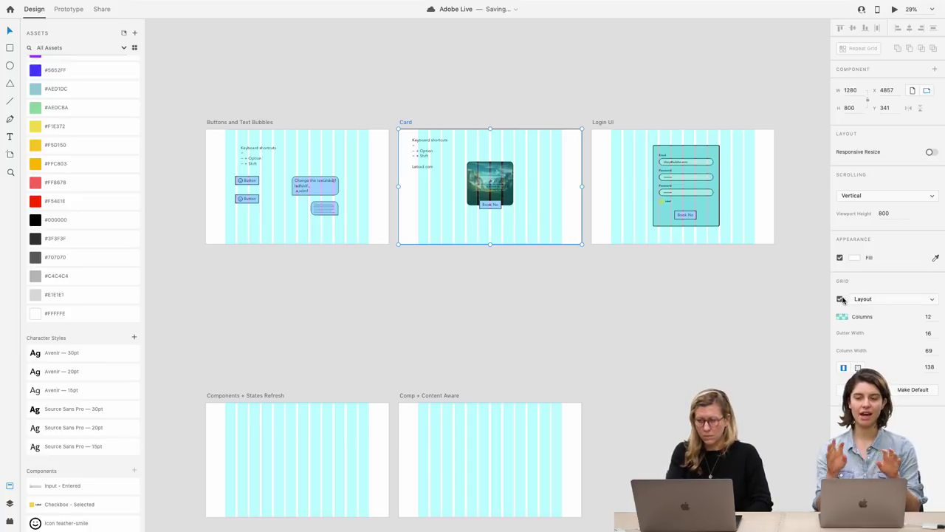
left_click(839, 298)
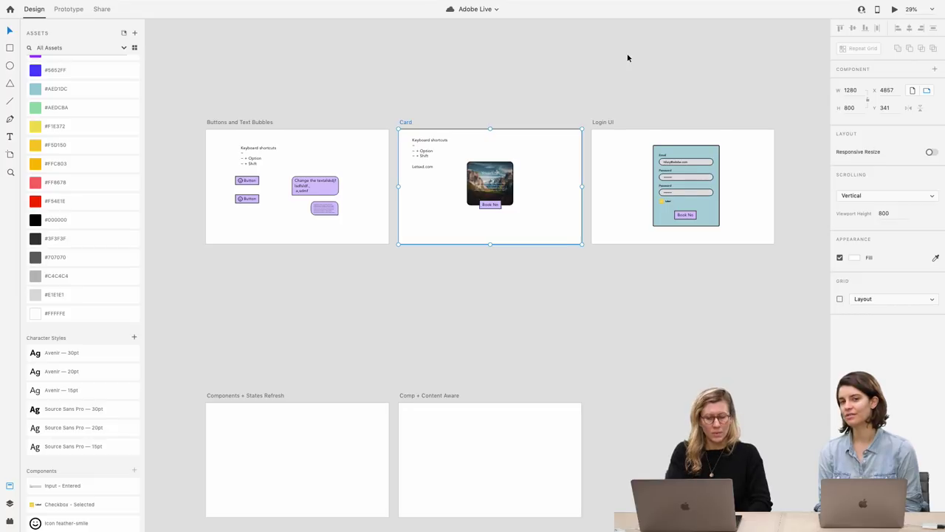
Paste a copy of the Button onto the middle of the Components + States Refresh artboard
scroll(627, 58, "down", 5)
scroll(484, 285, "down", 3)
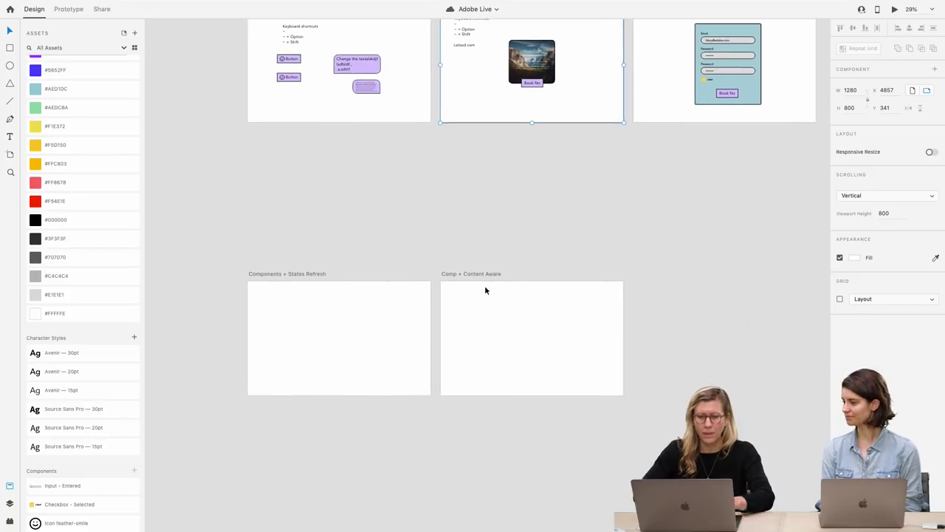
left_click(293, 76)
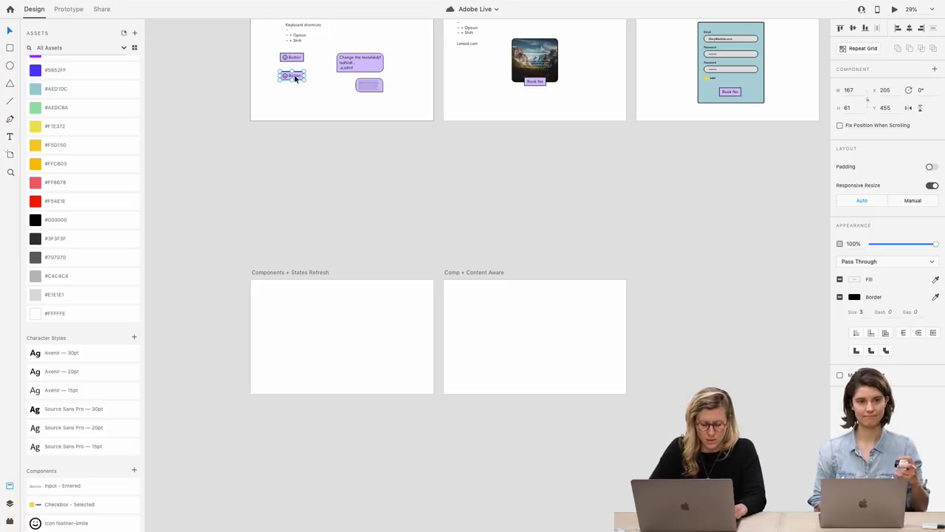
scroll(343, 196, "down", 2)
scroll(273, 255, "up", 3)
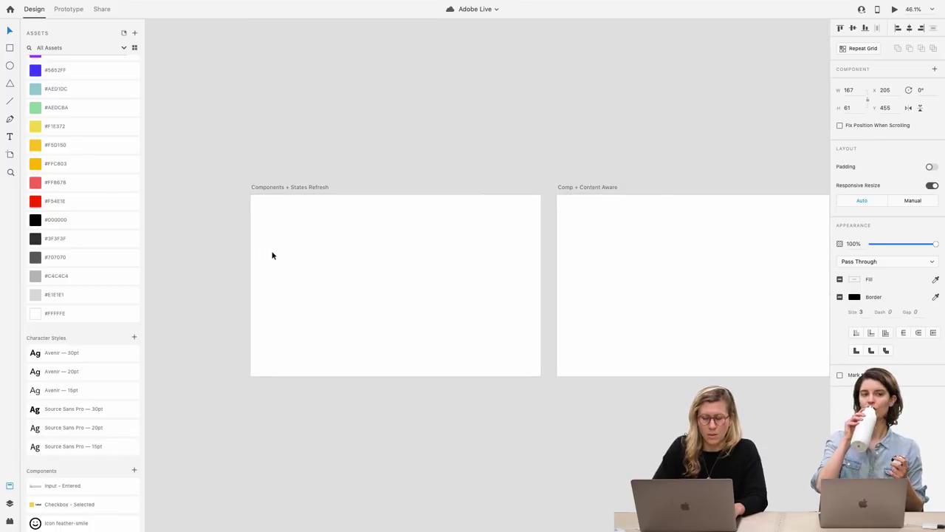
scroll(272, 256, "up", 2)
key("super+v")
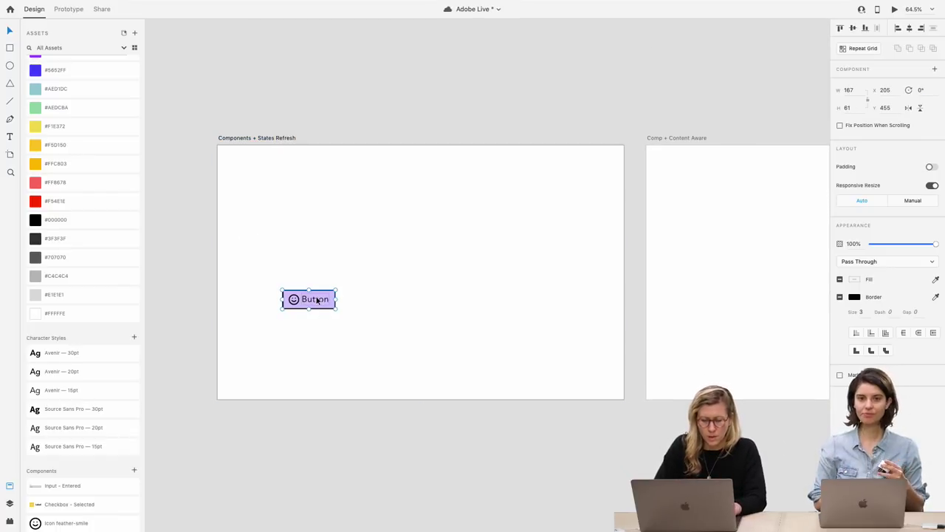
left_click_drag(315, 299, 403, 248)
Turn on padding for the pasted button and delete its smiley icon
scroll(393, 252, "up", 1)
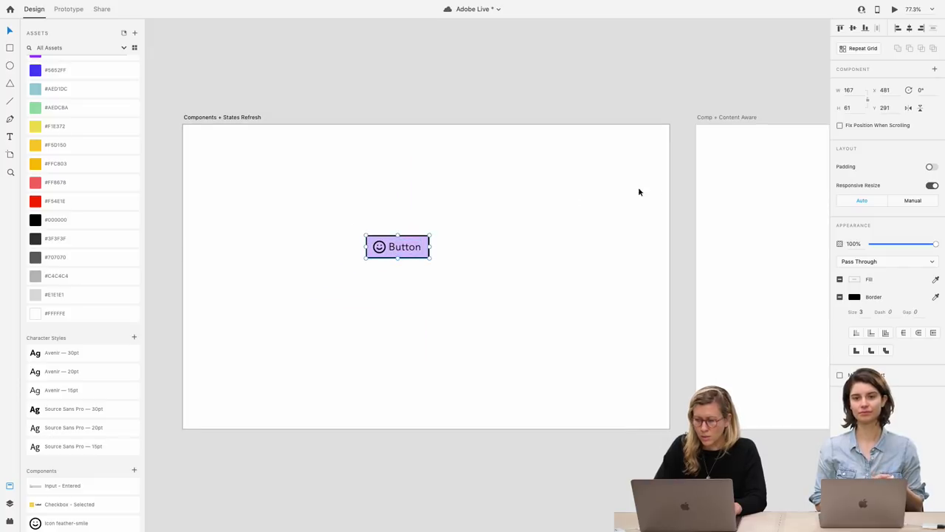
left_click(929, 167)
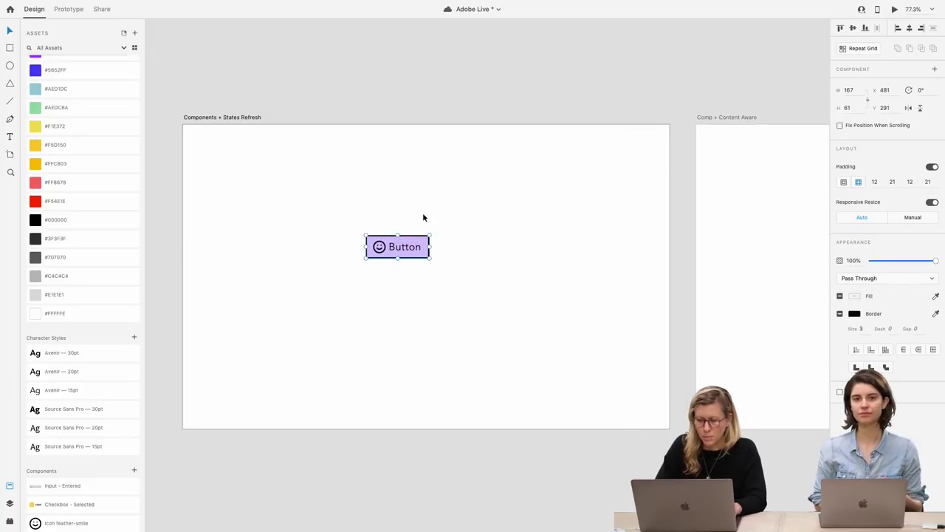
double_click(380, 247)
key("Delete")
left_click(401, 304)
Reselect the button and glance at the Layers panel before returning to Assets
scroll(414, 241, "up", 1)
scroll(414, 240, "up", 3)
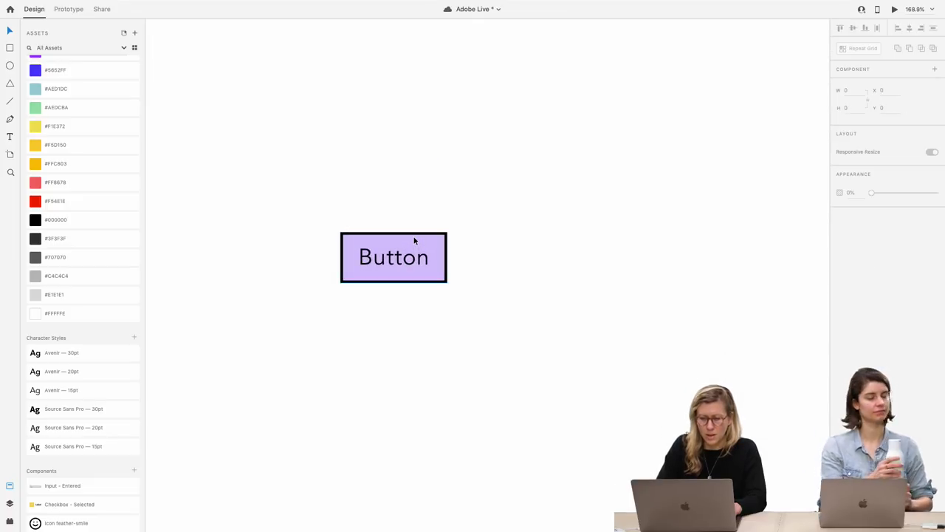
scroll(400, 268, "down", 2)
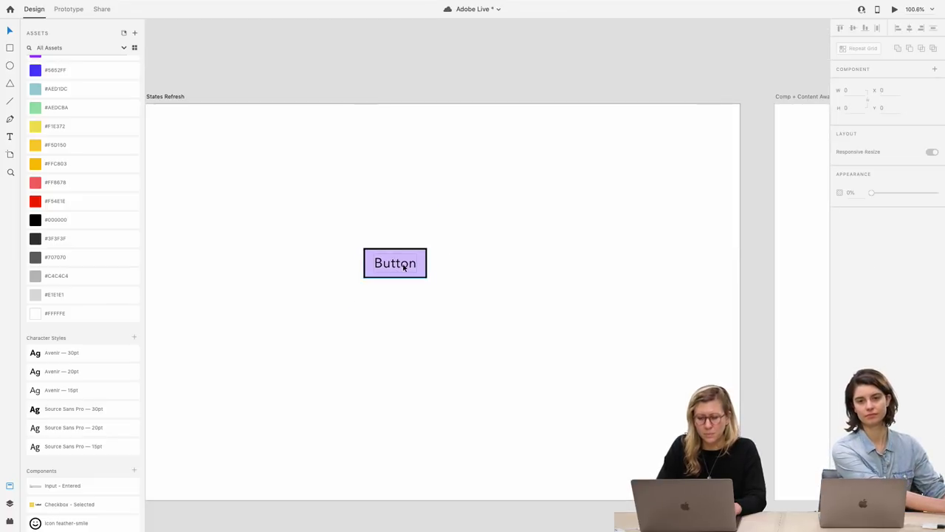
left_click(414, 266)
scroll(412, 266, "up", 2)
scroll(412, 266, "up", 1)
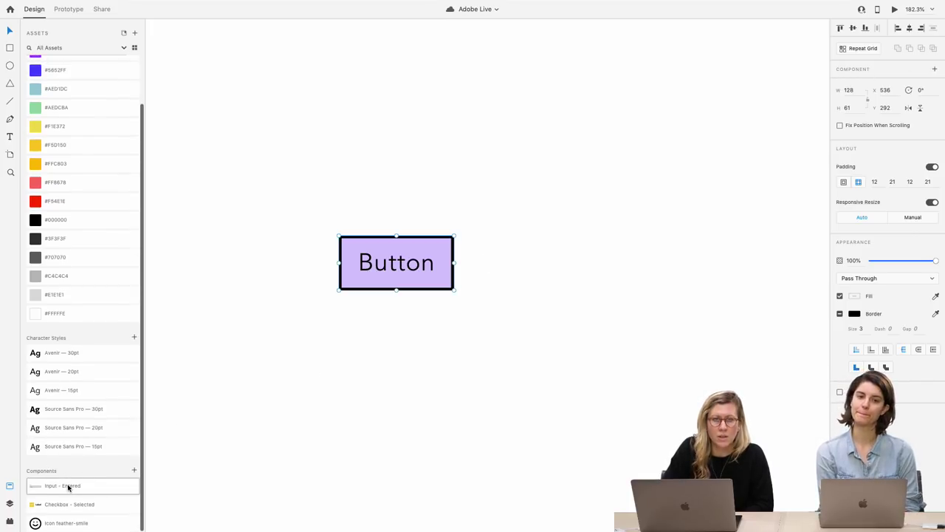
left_click(10, 504)
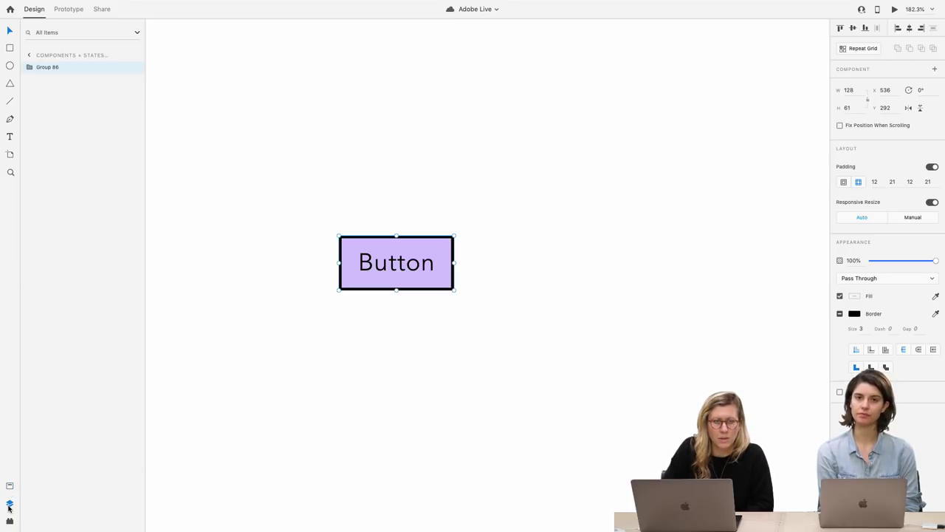
left_click(9, 487)
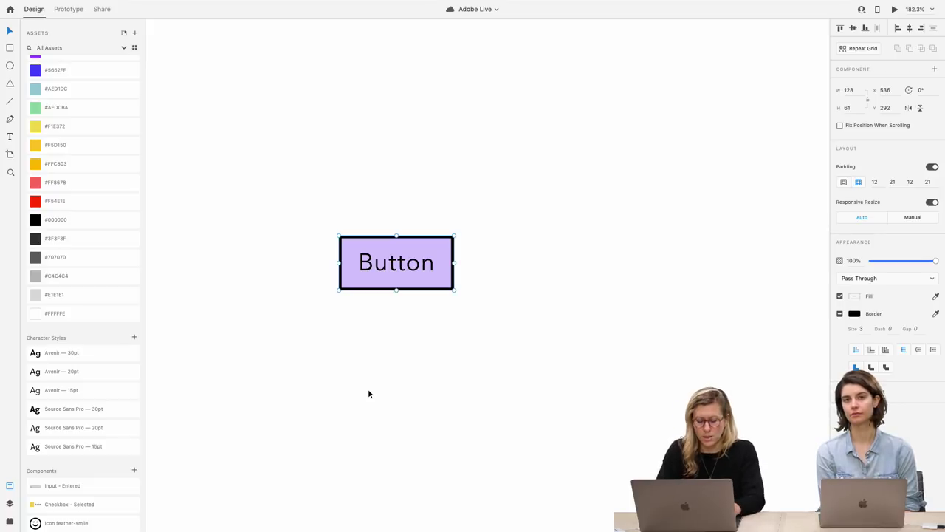
Make the button a master component, save, and place a linked copy below it
key("super+k")
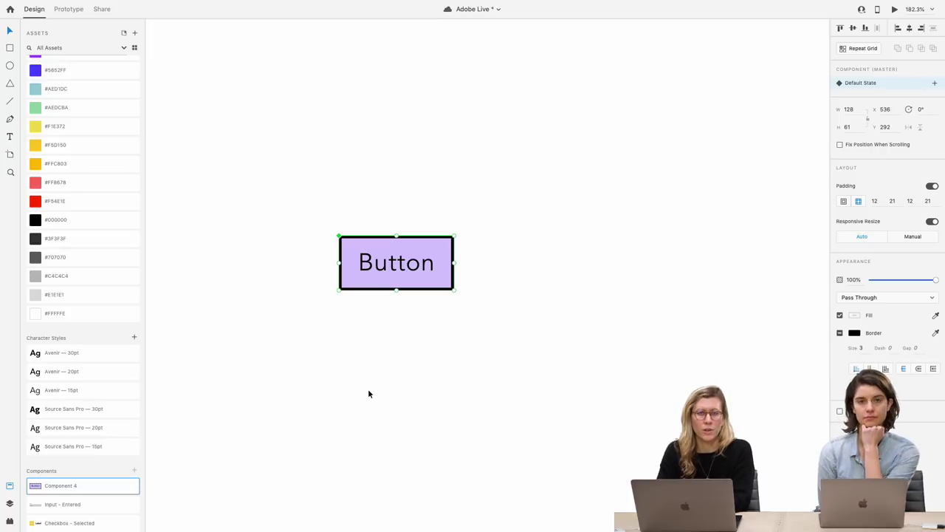
key("super+s")
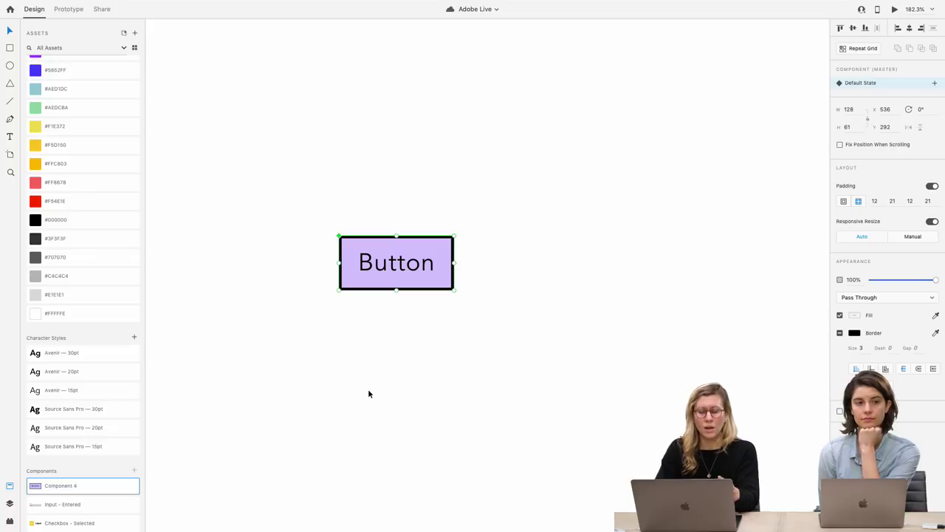
left_click_drag(404, 283, 406, 237)
left_click_drag(412, 278, 412, 278)
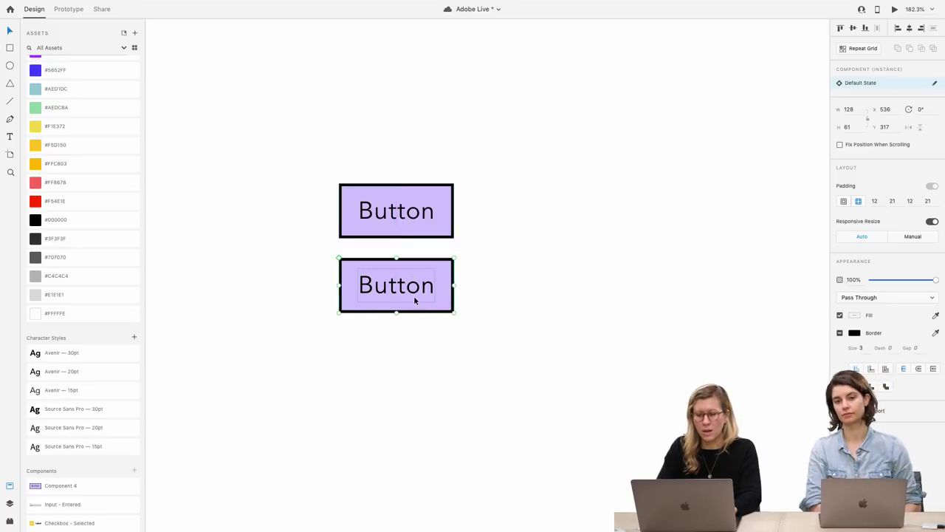
left_click(510, 298)
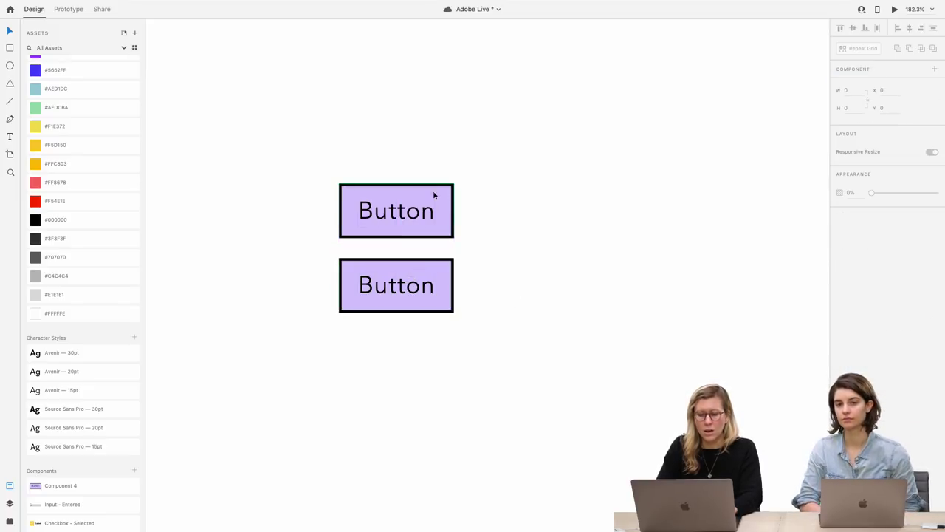
Fill the master button's rectangle with the yellow #FFC803 swatch
left_click(418, 207)
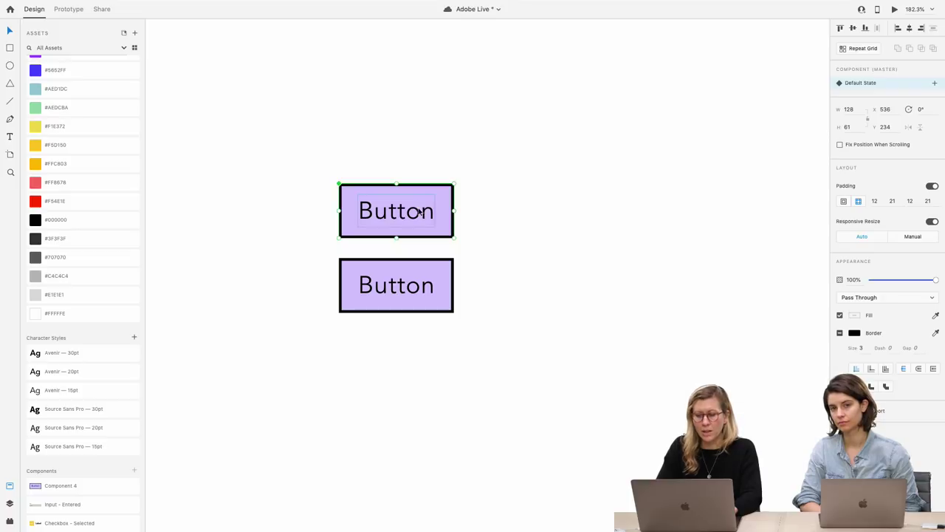
double_click(439, 193)
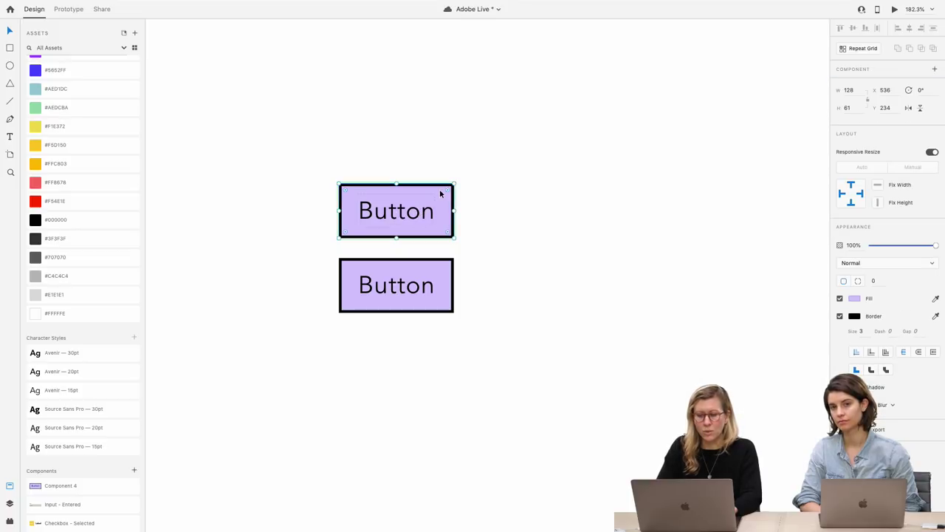
scroll(45, 131, "up", 1)
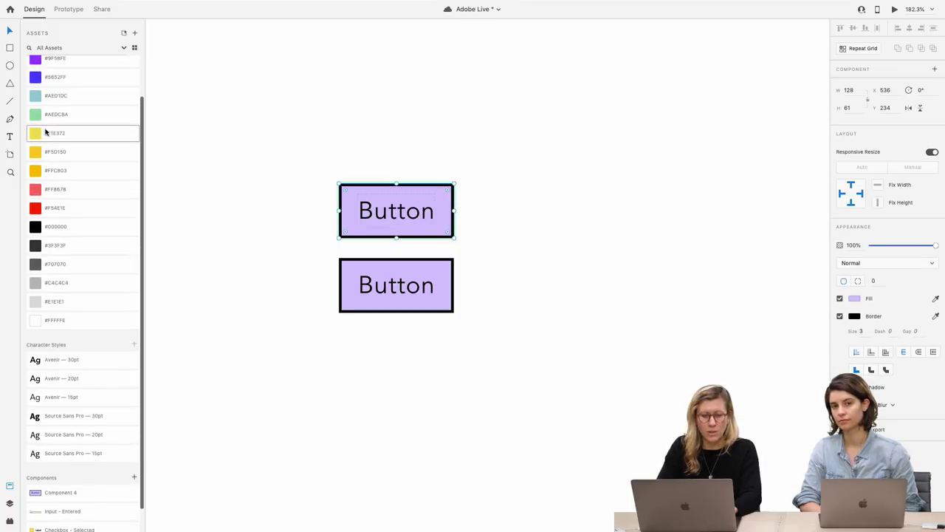
left_click(36, 168)
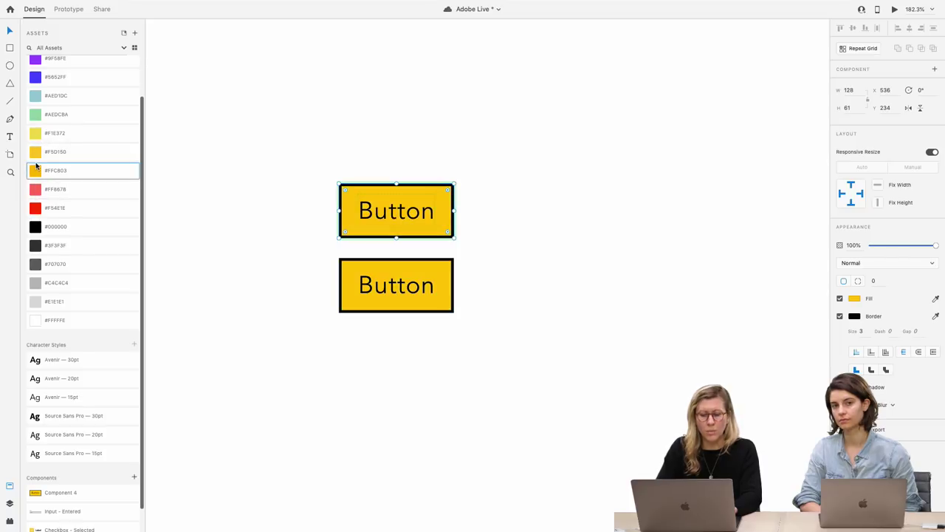
left_click(240, 343)
Move the bottom button further down, undoing a trial width stretch
left_click_drag(390, 291, 393, 323)
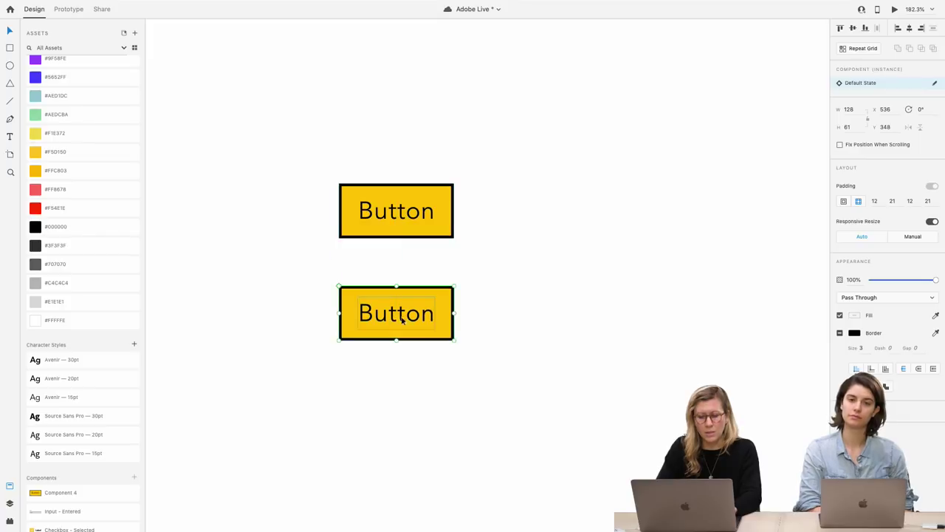
left_click_drag(454, 313, 515, 319)
key("ctrl+z")
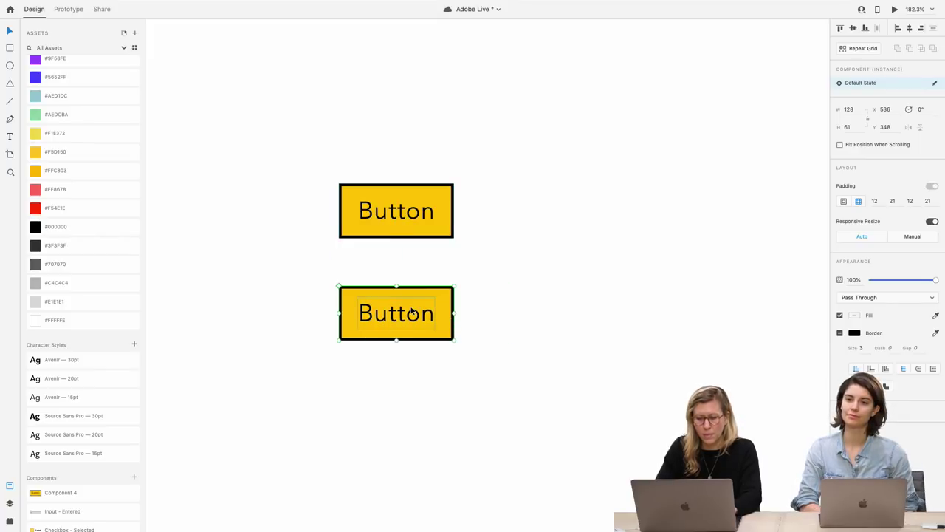
key("ctrl+shift+k")
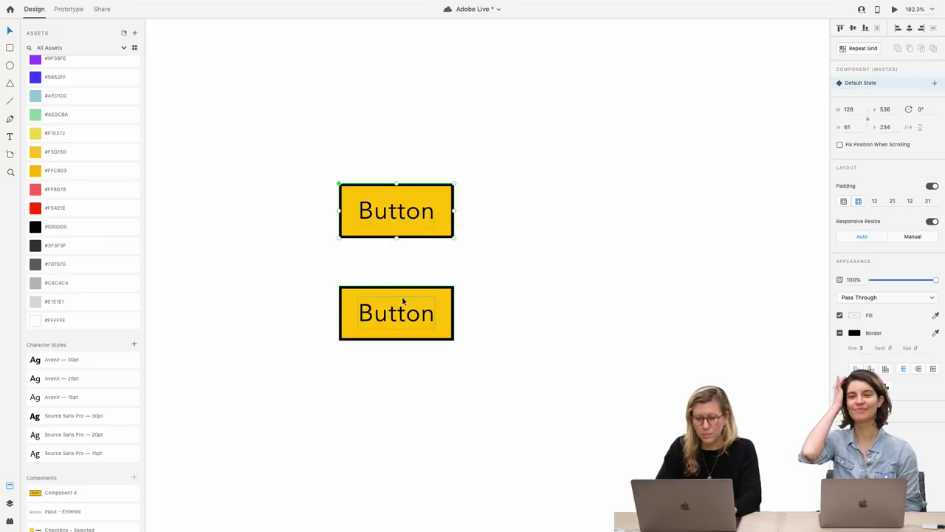
Round the bottom button's rectangle into a pill shape
left_click(401, 296)
double_click(433, 297)
left_click_drag(447, 294, 432, 310)
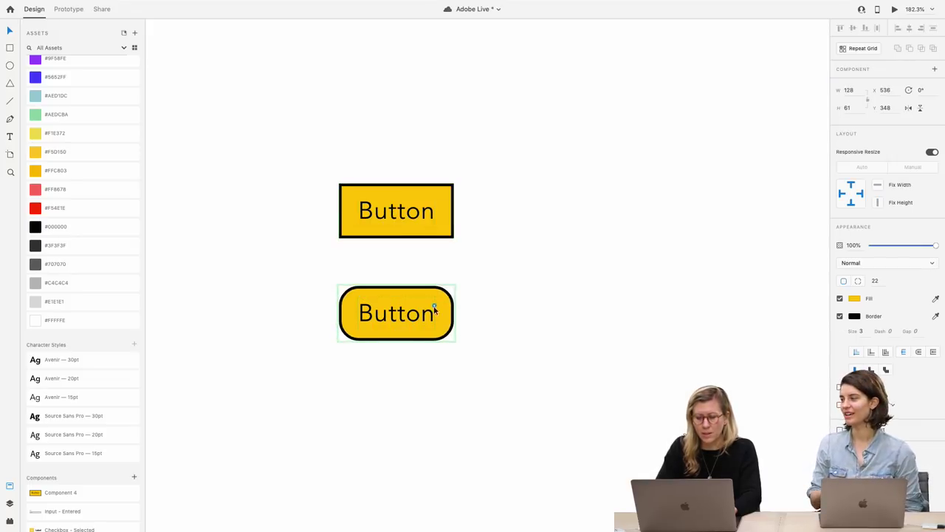
left_click(381, 367)
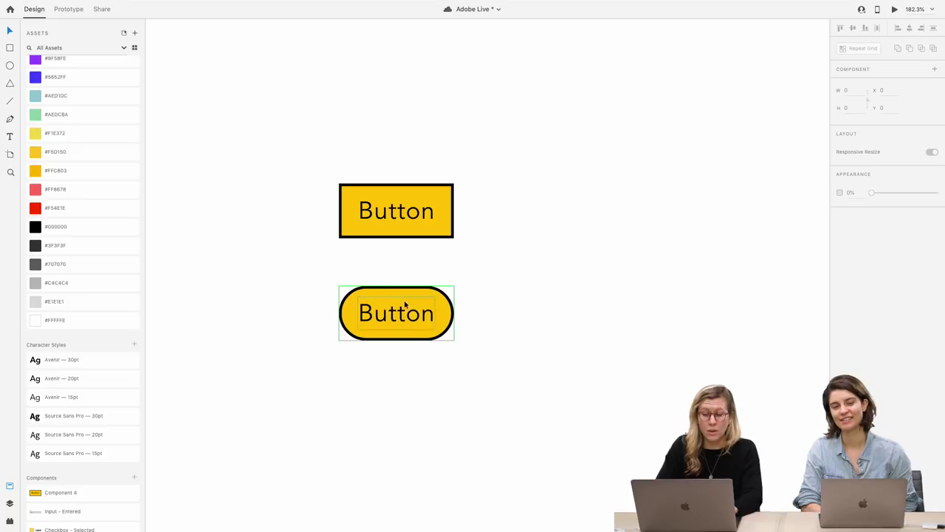
Copy the top button to its right and experiment with rounding the top buttons' corners
left_click(446, 198)
left_click_drag(446, 192, 464, 177)
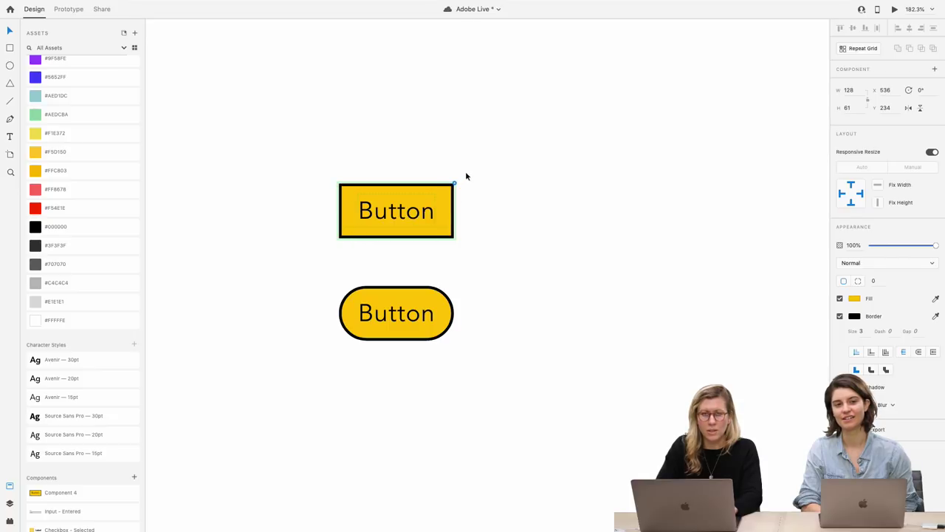
left_click(476, 193)
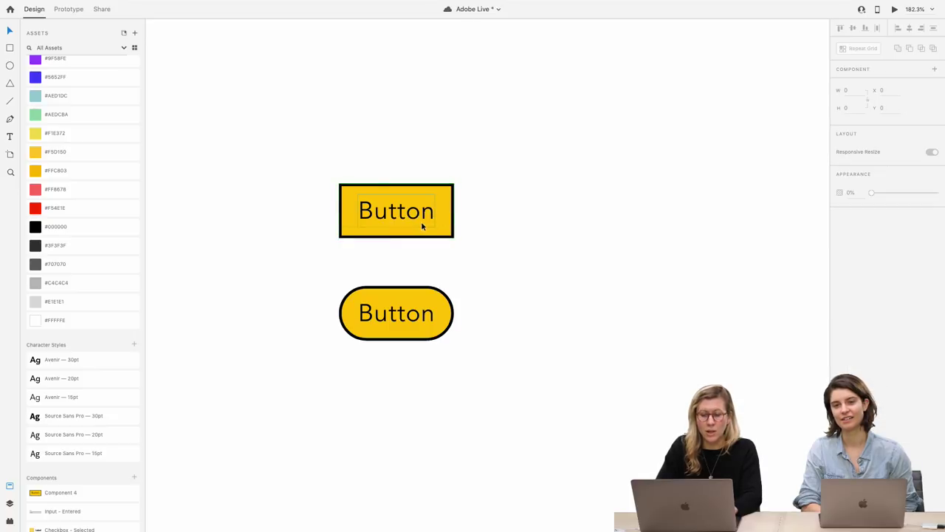
left_click(422, 225)
left_click_drag(397, 218, 566, 228)
left_click(439, 194)
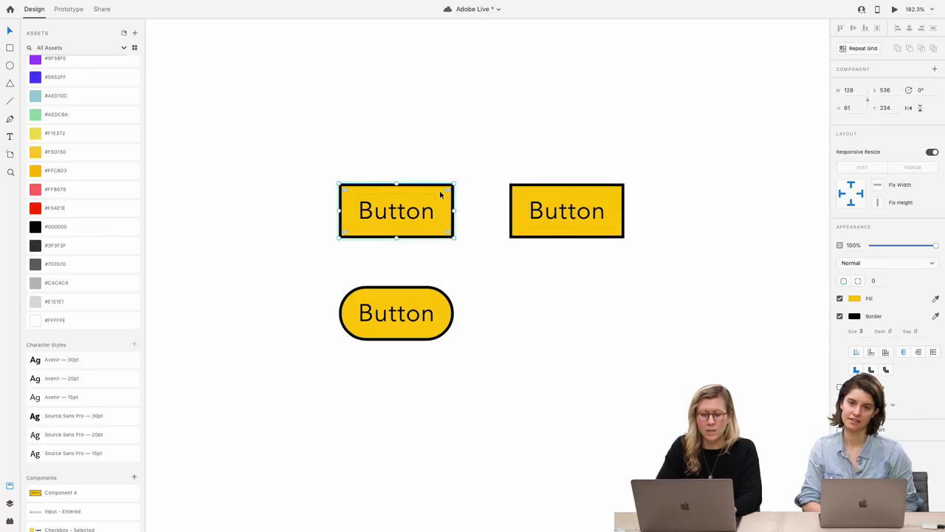
left_click_drag(447, 190, 462, 179)
left_click(502, 156)
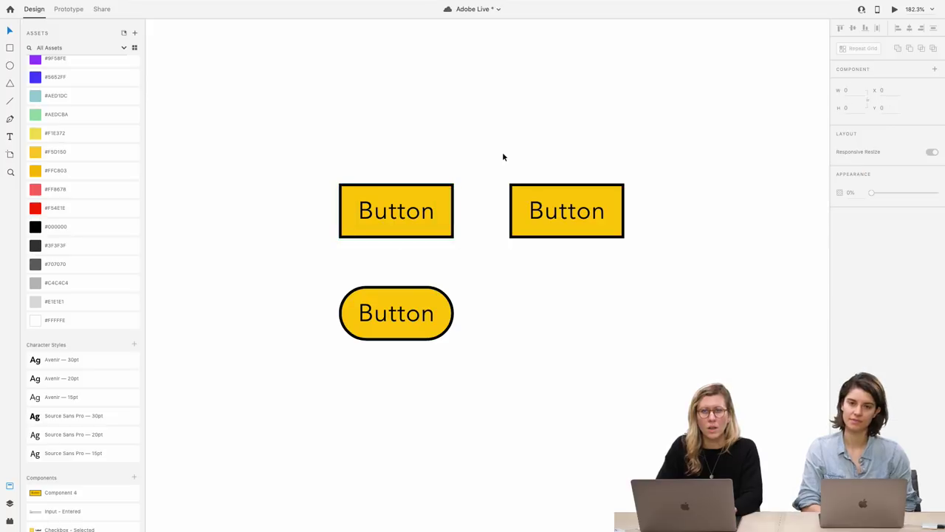
Delete the pill button and the right-hand copy, then select the remaining yellow button
left_click(517, 231)
left_click(430, 317, "shift")
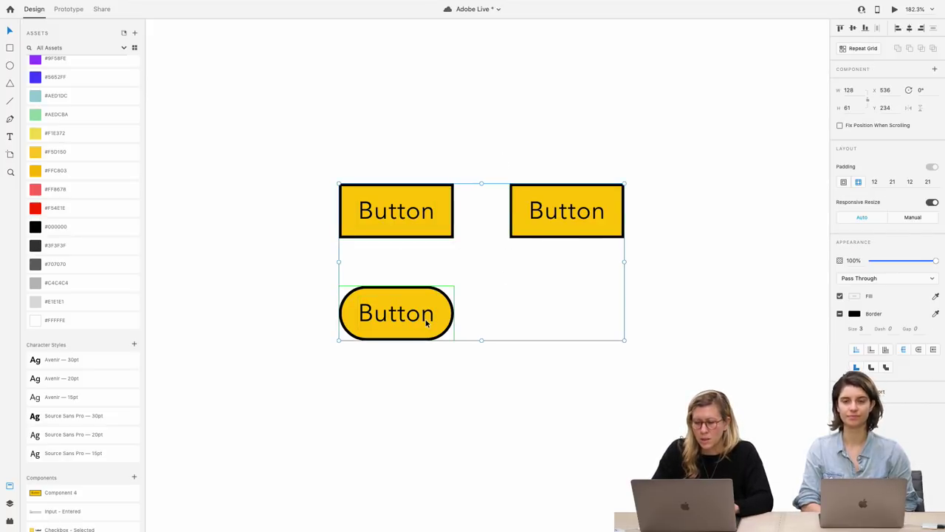
left_click(432, 355)
left_click(428, 313)
left_click(559, 232, "shift")
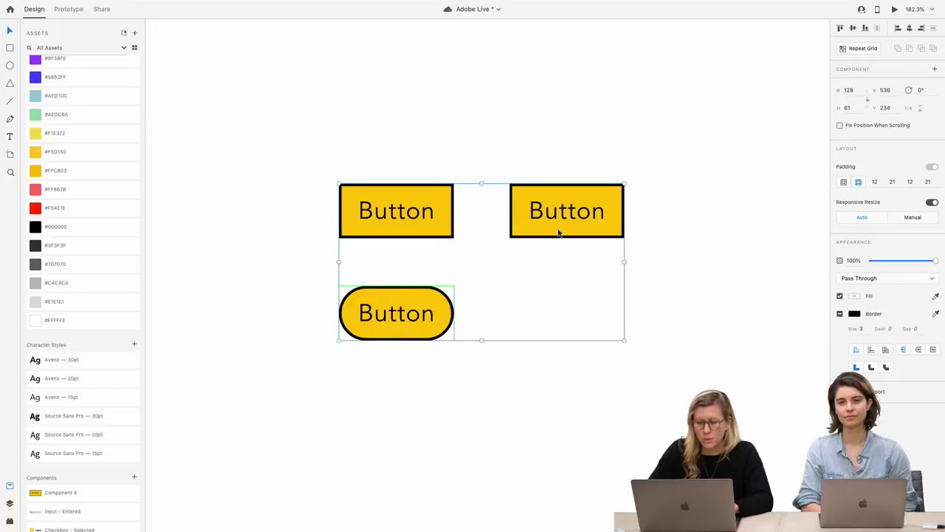
key("Delete")
left_click(429, 221)
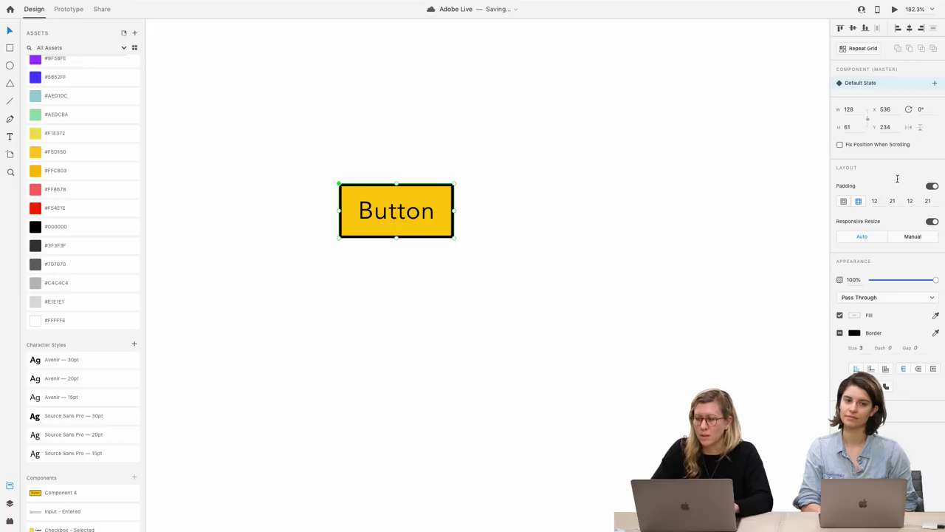
Duplicate the yellow button about 137 px below the original
key("super+d")
left_click_drag(431, 214, 431, 315)
left_click(430, 205)
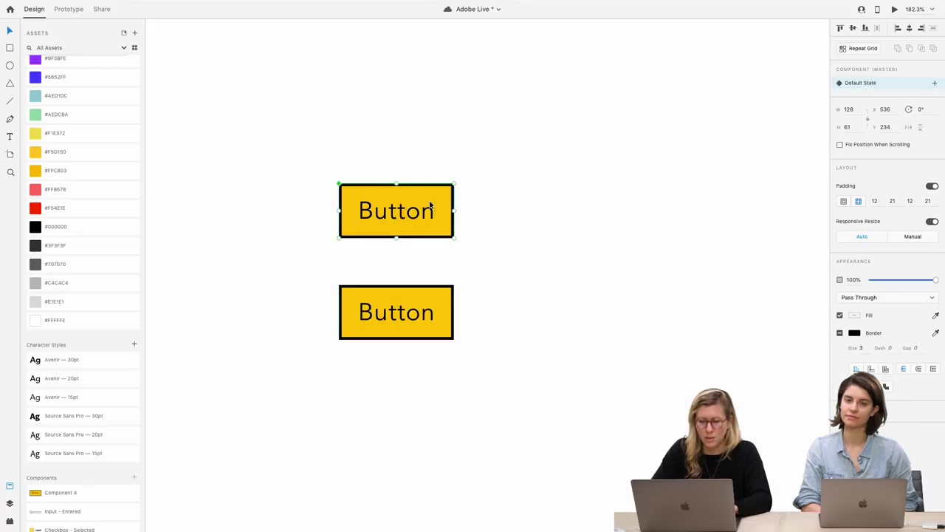
Add a Hover State to the button with a light yellow #F1E372 fill
left_click(934, 84)
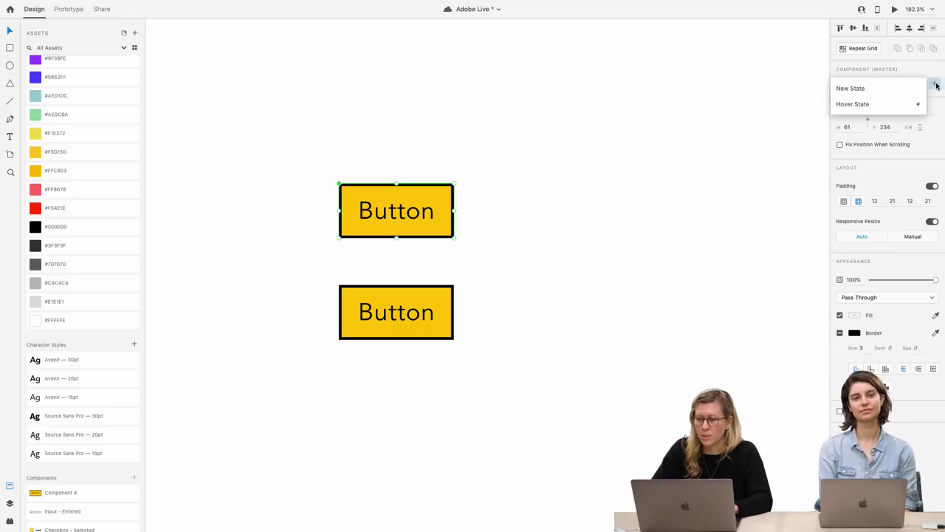
left_click(886, 105)
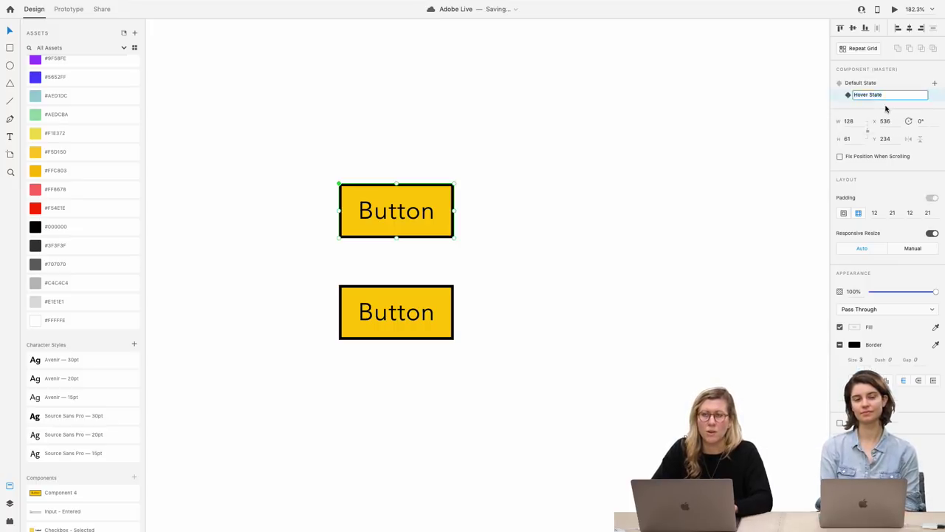
key("Return")
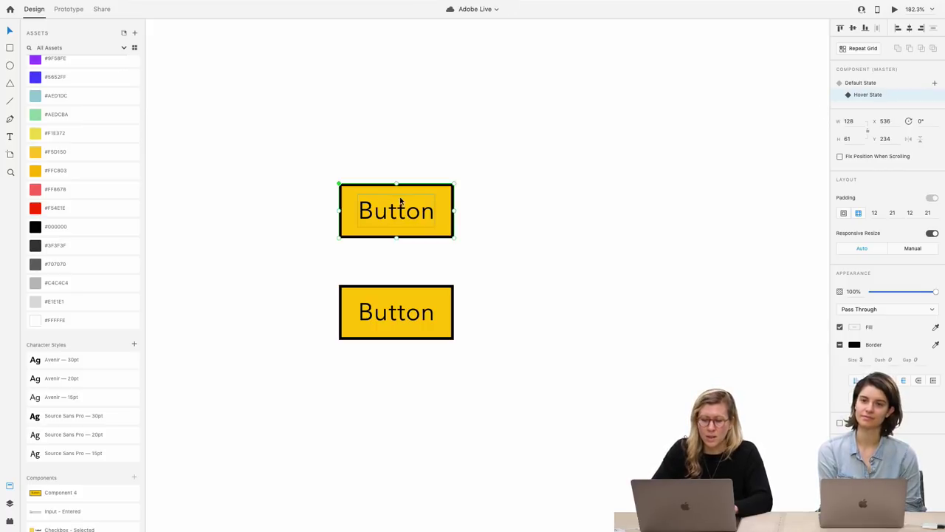
double_click(442, 197)
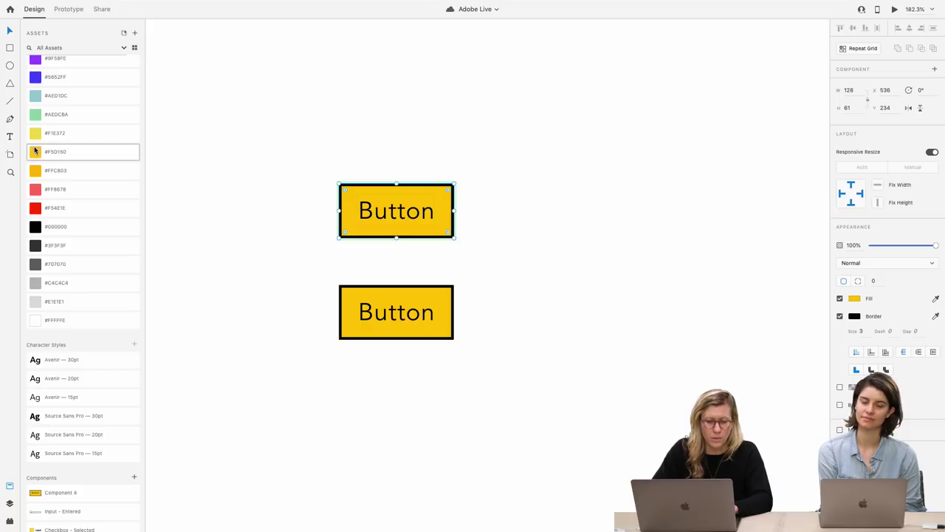
left_click(54, 135)
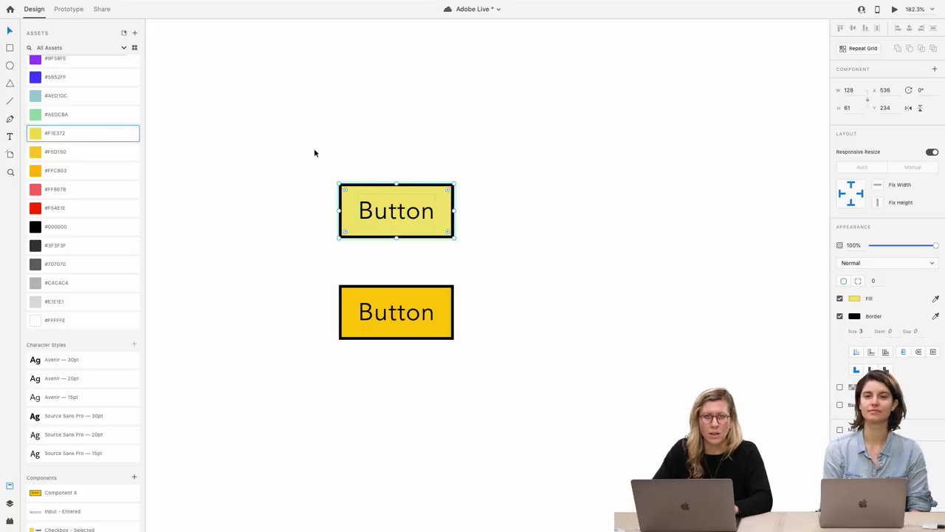
Return the button to its Default State and preview the design in a desktop window
left_click(498, 214)
left_click(421, 217)
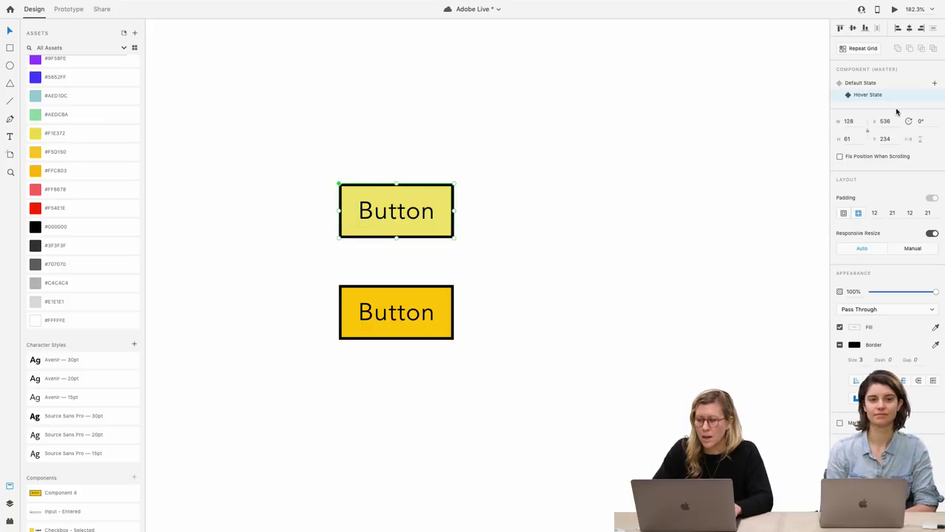
left_click(855, 83)
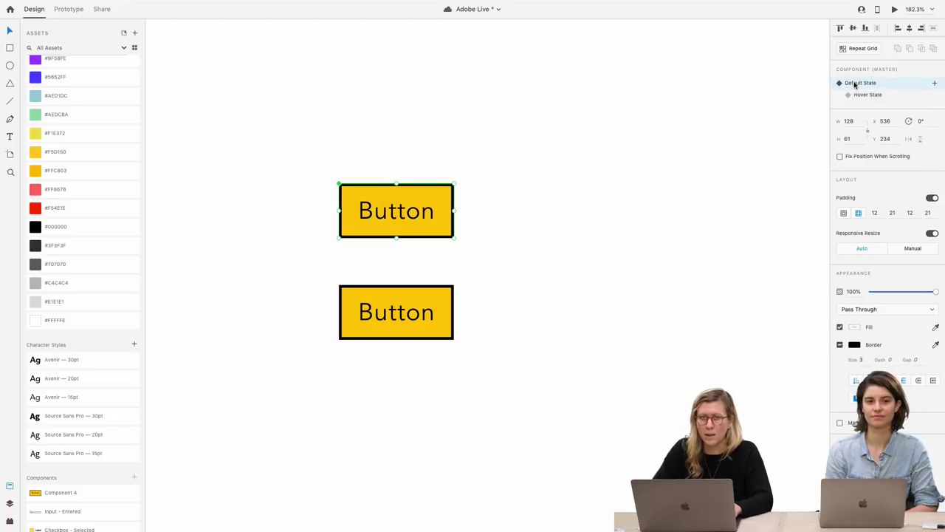
left_click(895, 9)
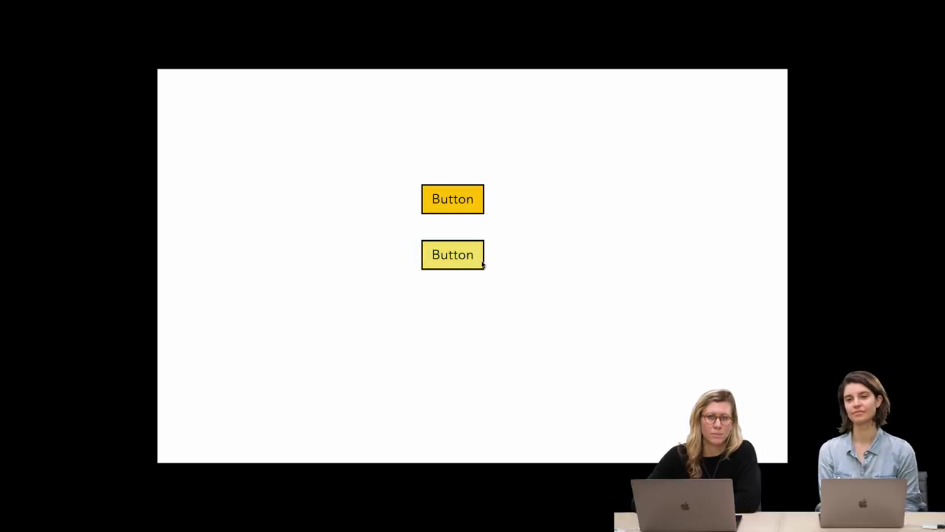
mouse_move(275, 2)
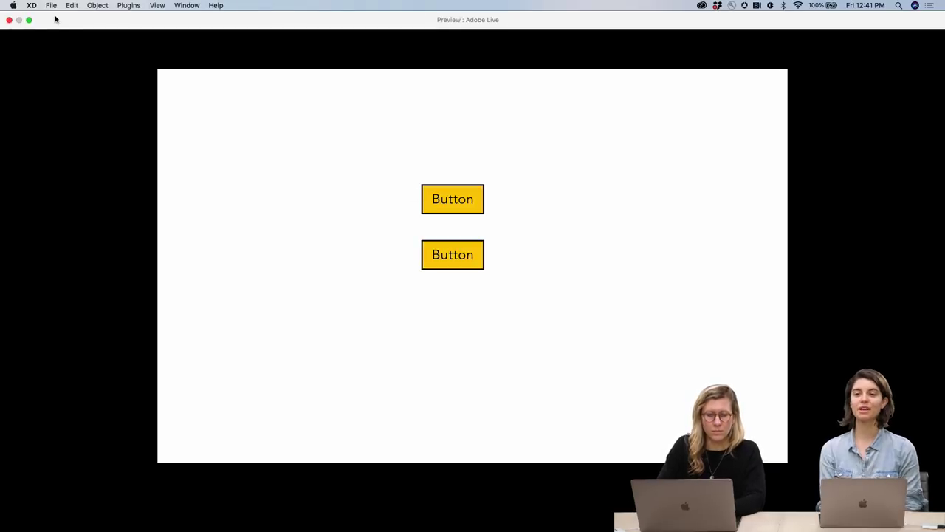
left_click(9, 20)
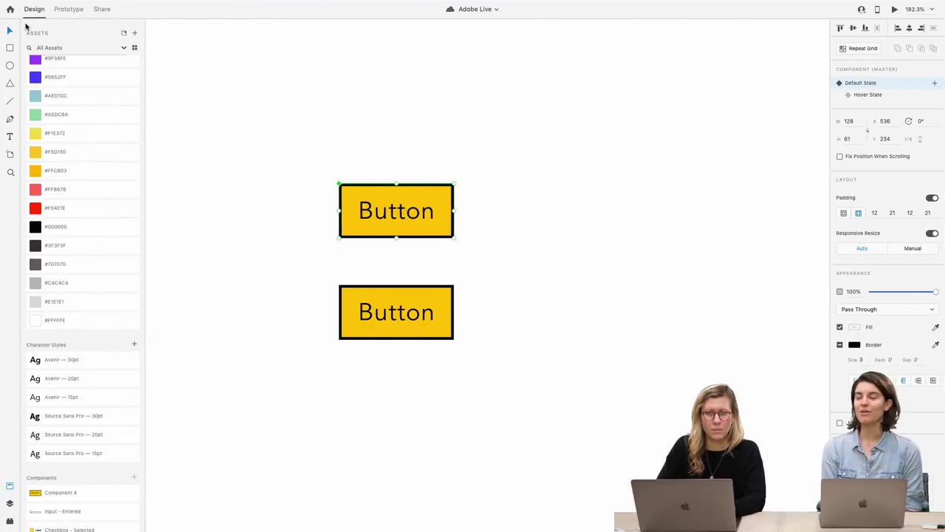
Change the master button's label text to 'Change text'
left_click(361, 99)
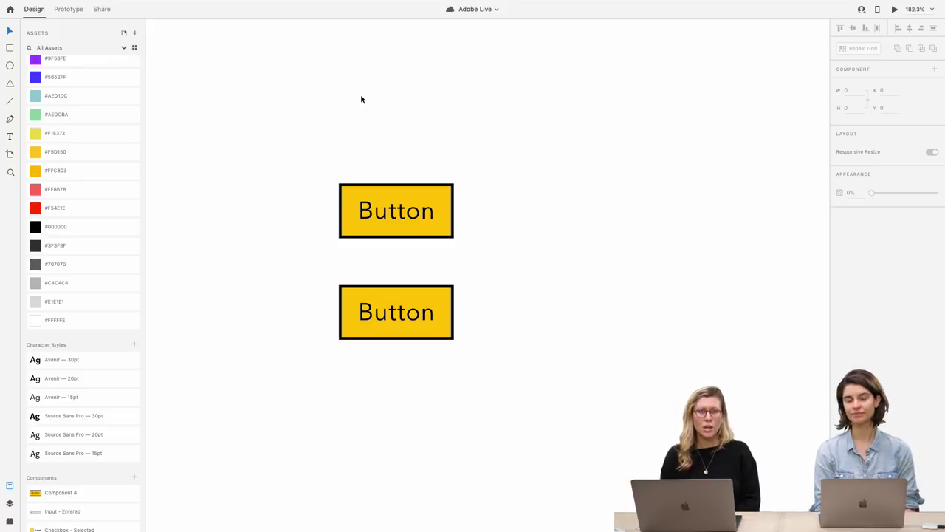
left_click(385, 204)
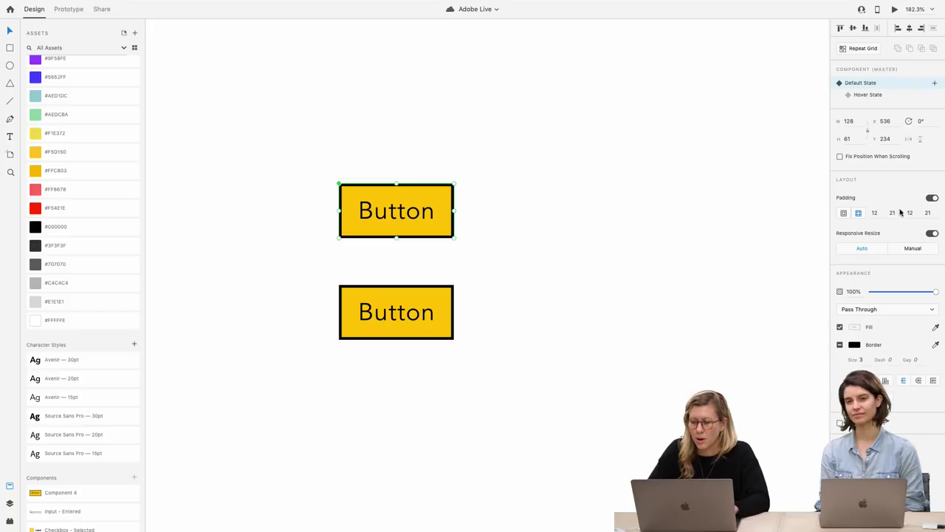
double_click(384, 212)
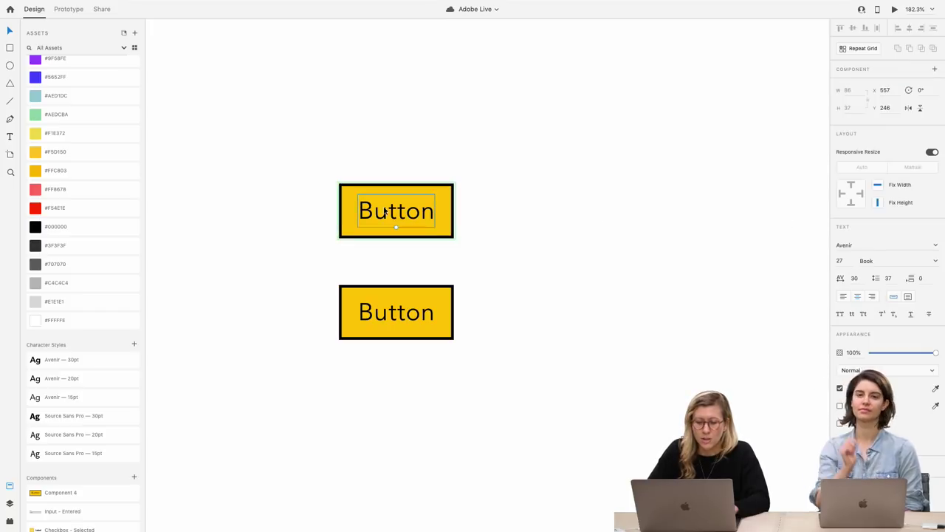
double_click(384, 212)
type("Chan")
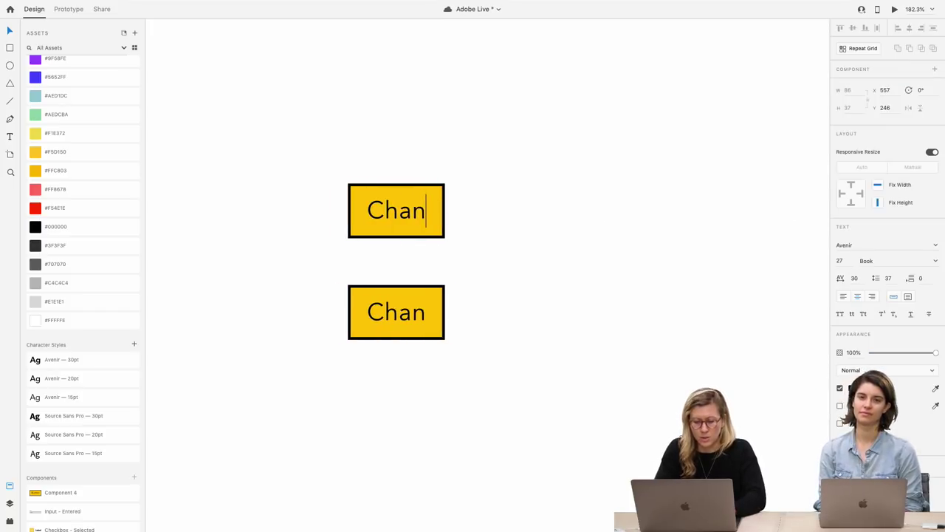
type("ge text")
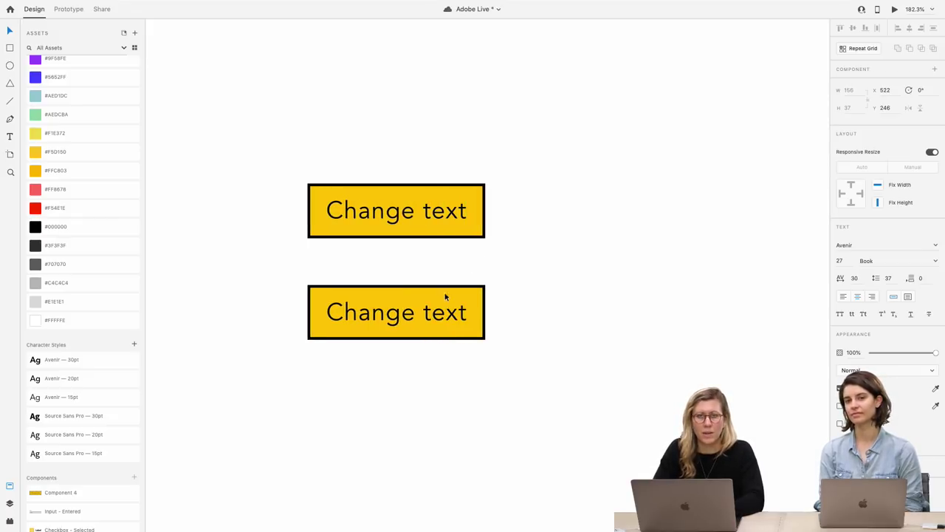
left_click(497, 283)
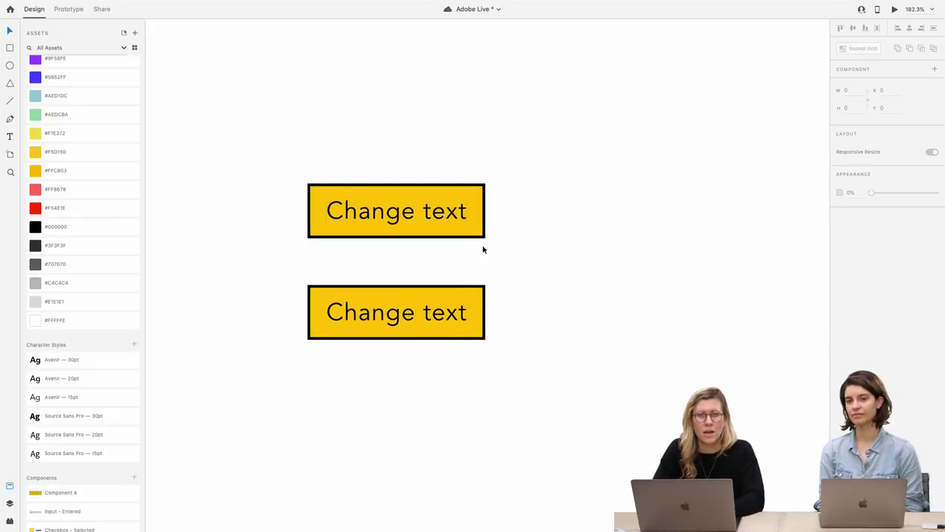
Check Hover and Default states on both master and copy, leaving both in Default State
left_click(448, 220)
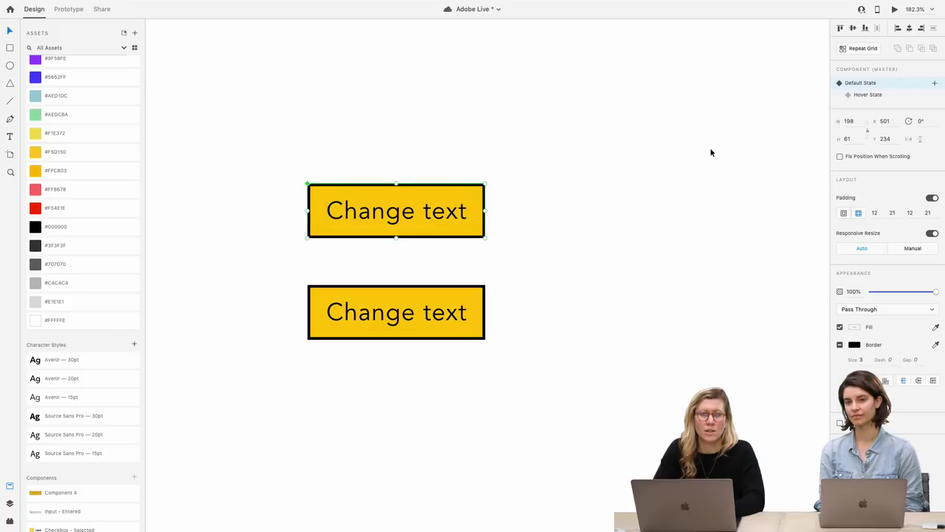
left_click(868, 96)
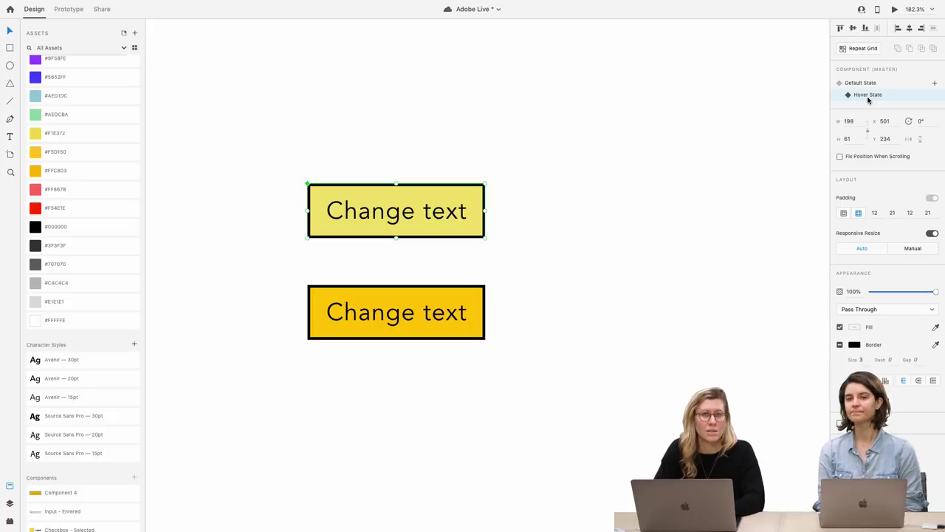
left_click(466, 303)
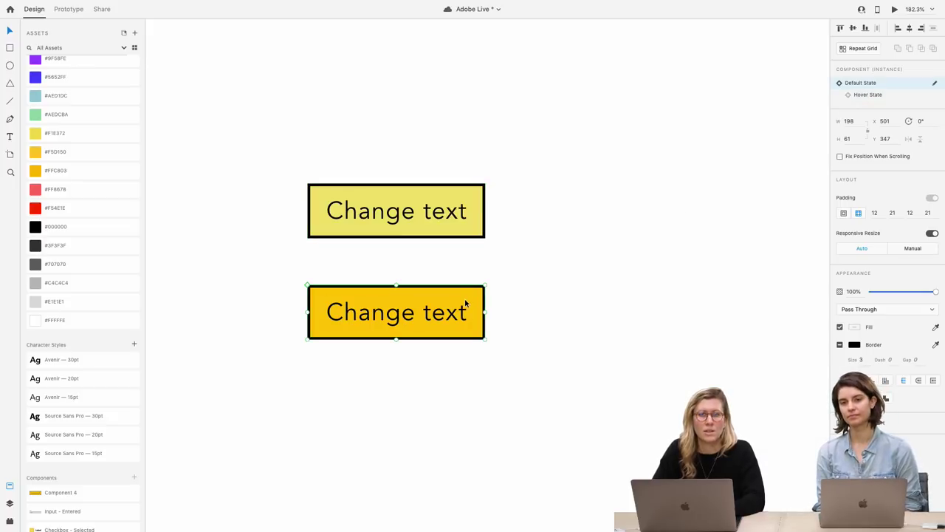
left_click(859, 96)
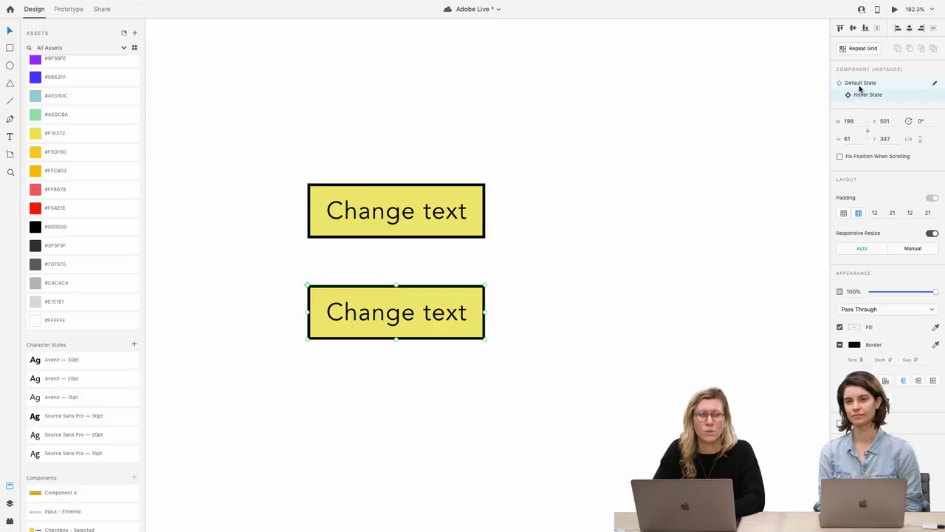
left_click(859, 86)
left_click(473, 209)
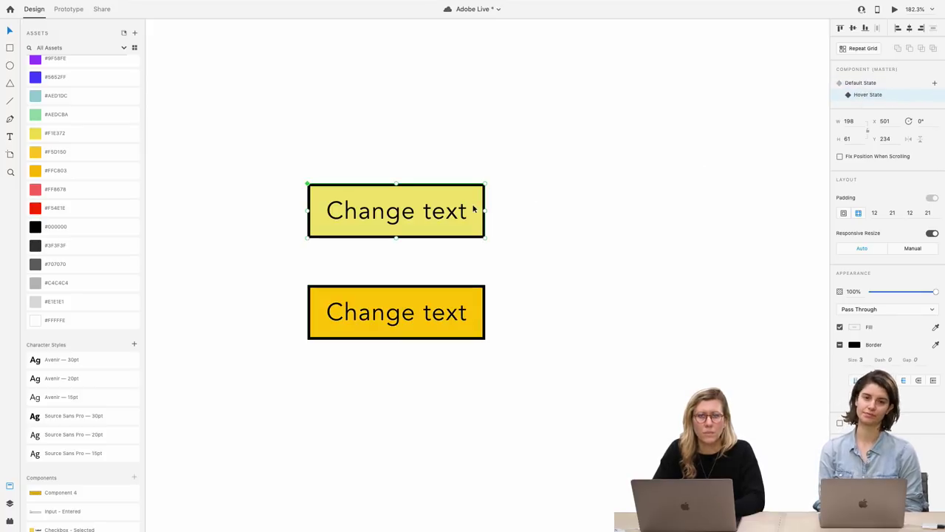
left_click(854, 84)
left_click(657, 218)
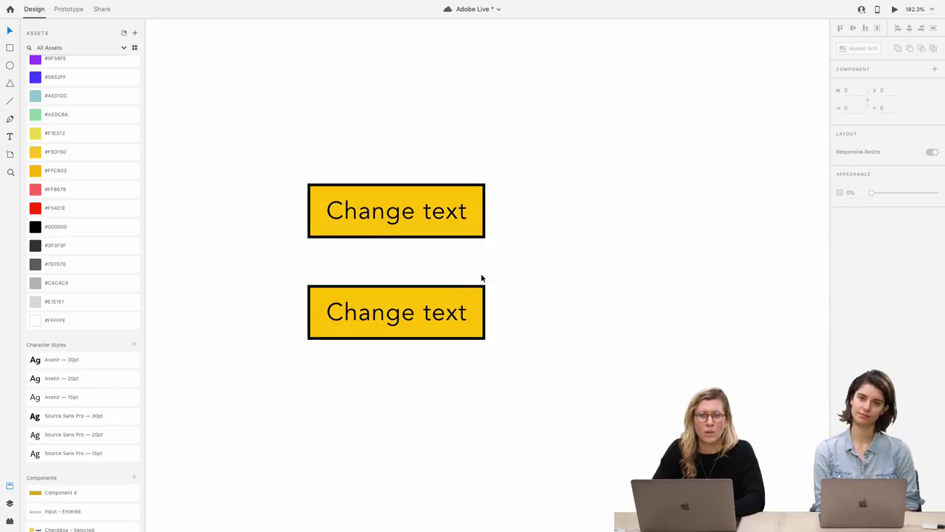
left_click(457, 307)
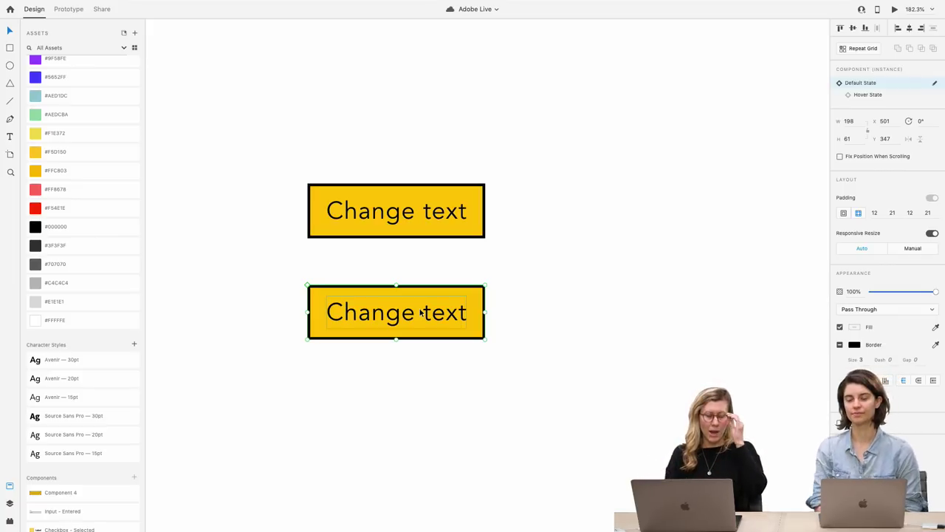
Override the lower button's label to read 'Button', check its hover look, then restore Default State
double_click(399, 318)
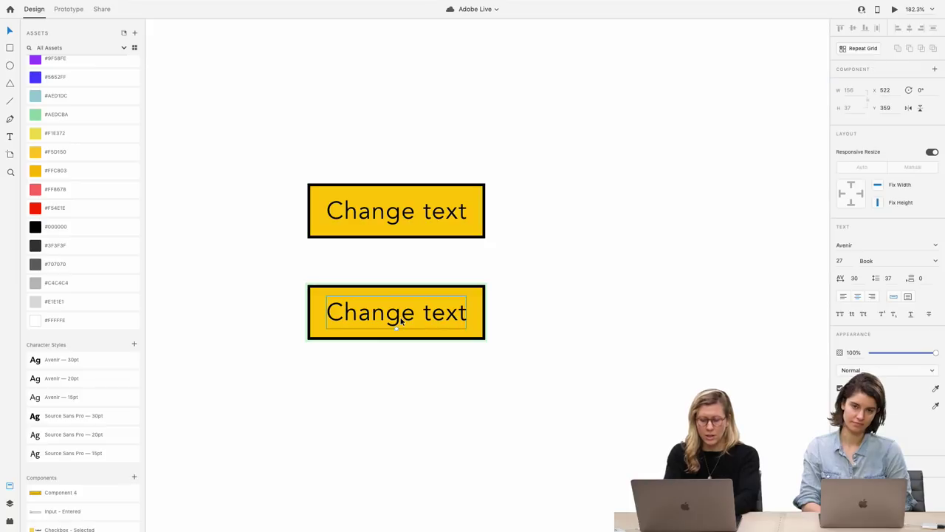
double_click(401, 316)
type("Button")
key("Escape")
key("Escape")
left_click(868, 94)
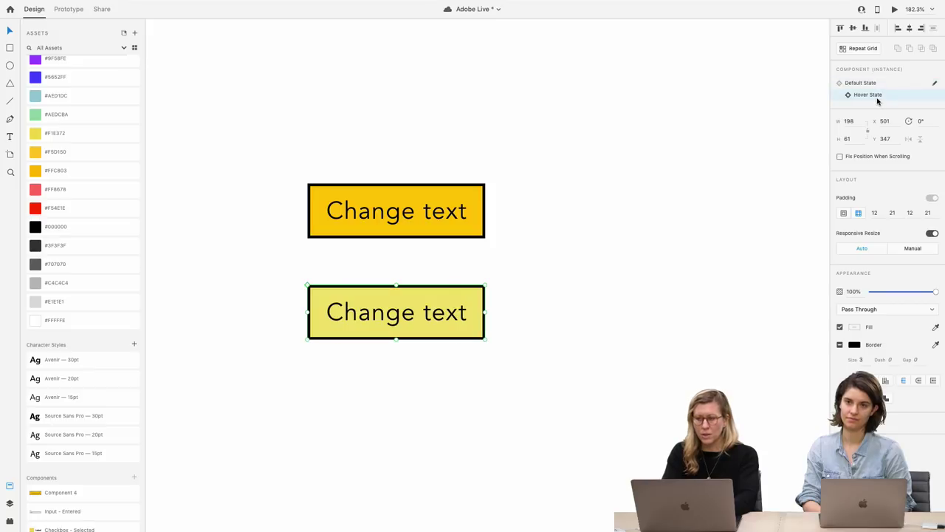
double_click(428, 316)
key("Return")
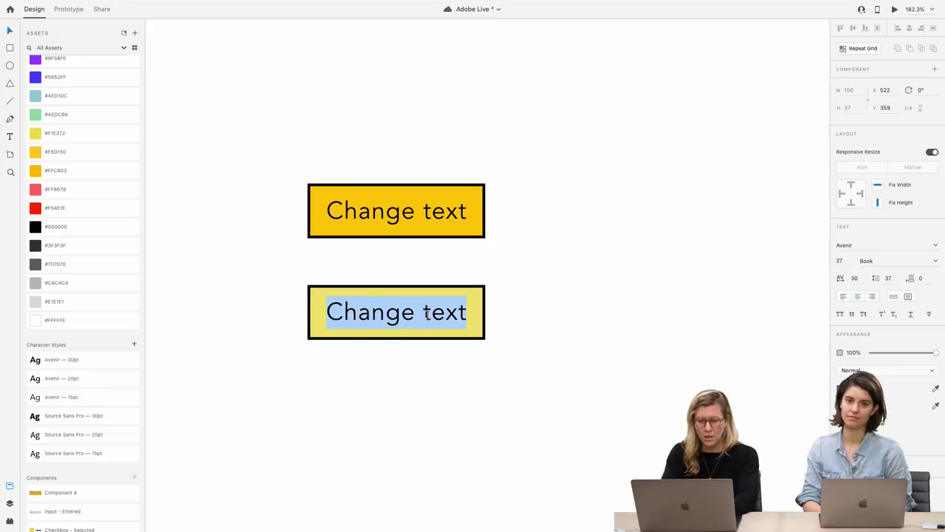
type("Button")
key("Escape")
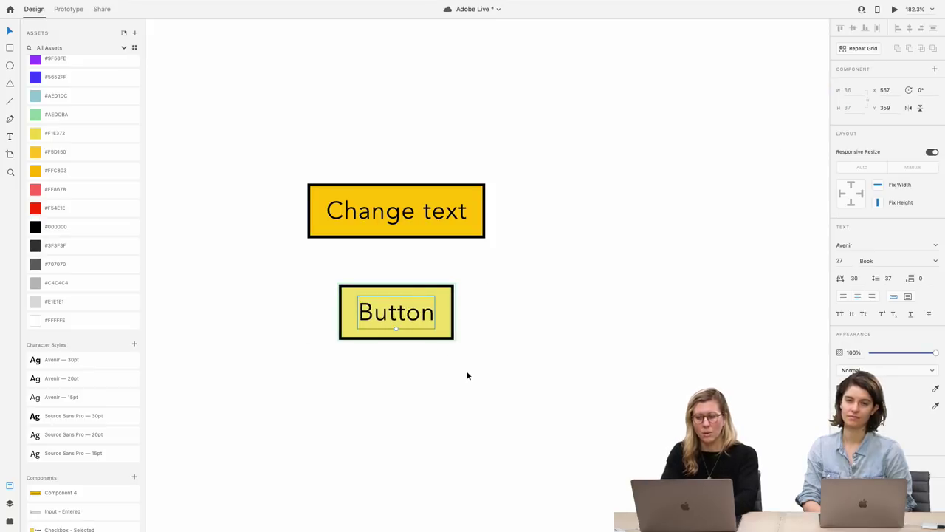
key("Escape")
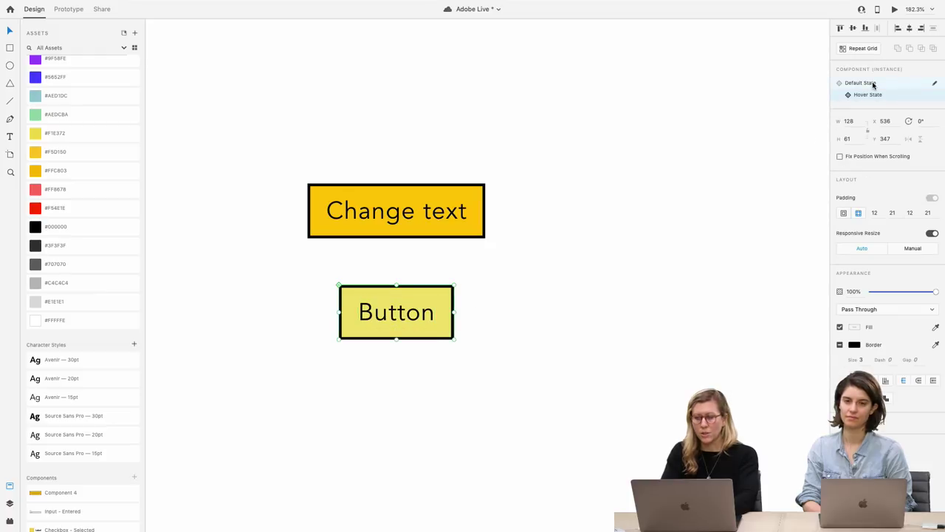
left_click(873, 85)
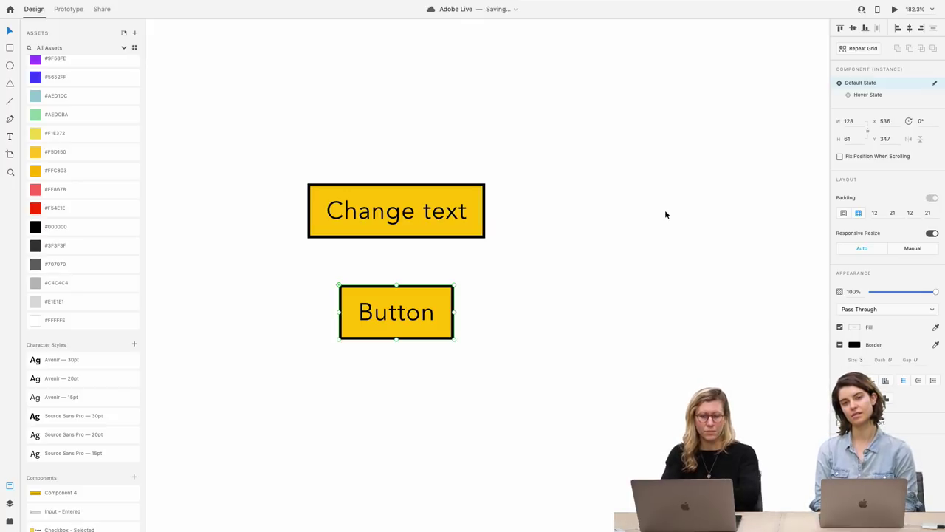
left_click_drag(429, 225, 432, 226)
scroll(432, 226, "down", 3)
scroll(432, 226, "down", 5)
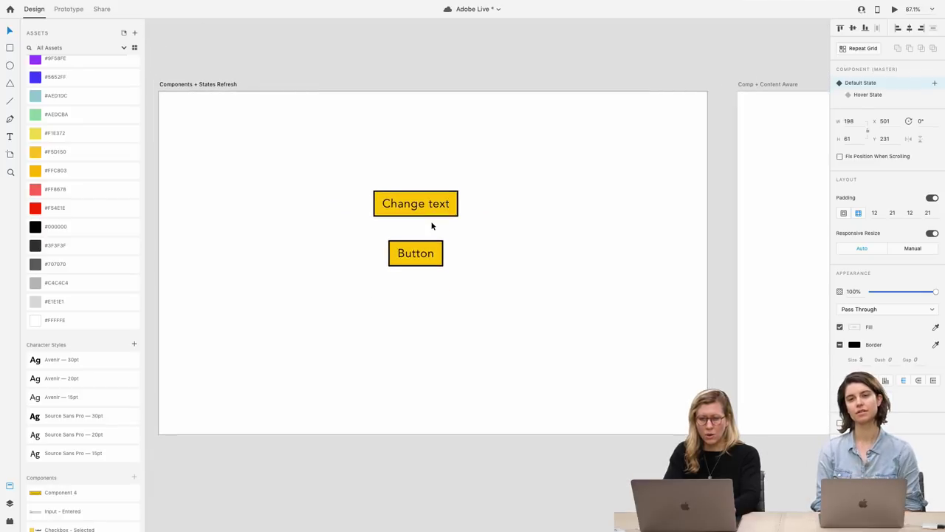
scroll(432, 226, "down", 3)
scroll(432, 226, "right", 5)
scroll(432, 226, "up", 3)
scroll(432, 226, "down", 1)
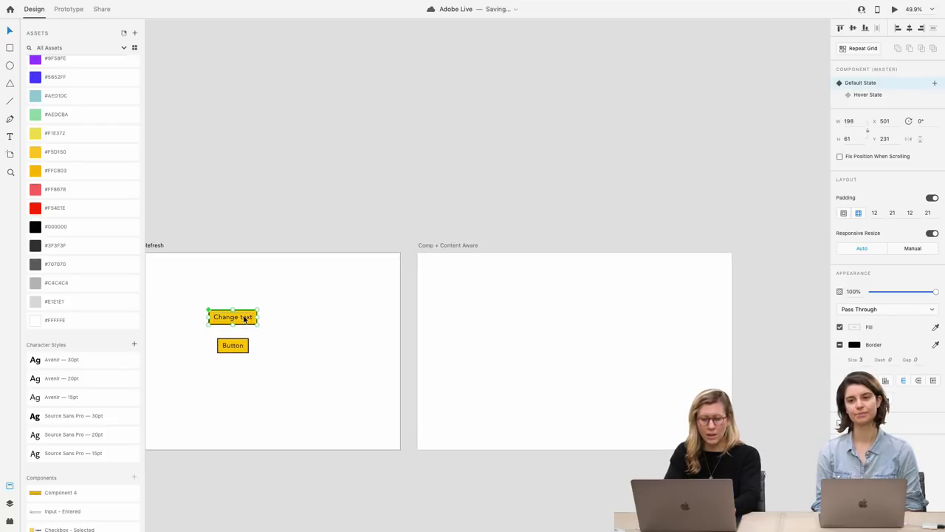
key("ctrl+c")
left_click(543, 350)
key("ctrl+v")
scroll(579, 354, "up", 5)
right_click(577, 294)
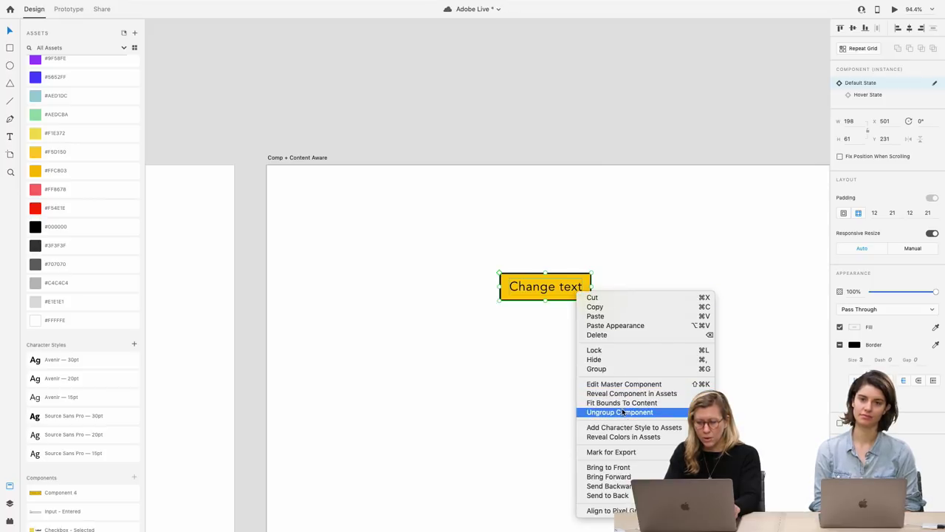
left_click(619, 412)
double_click(554, 301)
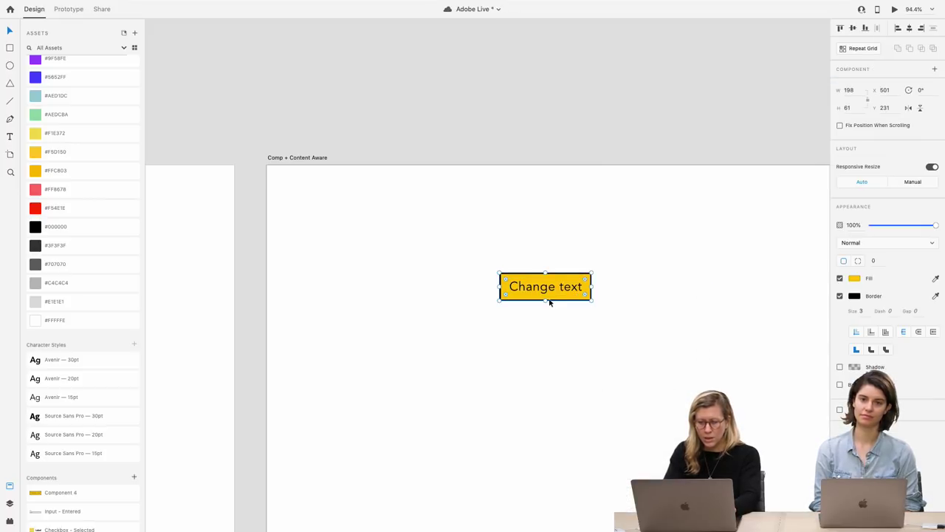
left_click_drag(544, 299, 546, 362)
left_click_drag(591, 318, 625, 319)
left_click_drag(570, 285, 584, 296)
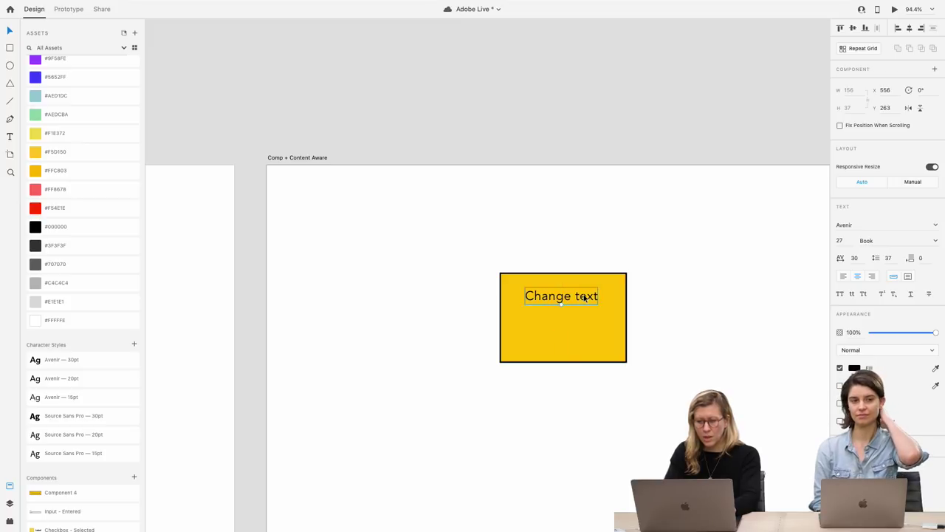
scroll(584, 296, "down", 5)
left_click_drag(611, 352, 547, 268)
key("BackSpace")
scroll(536, 255, "down", 3)
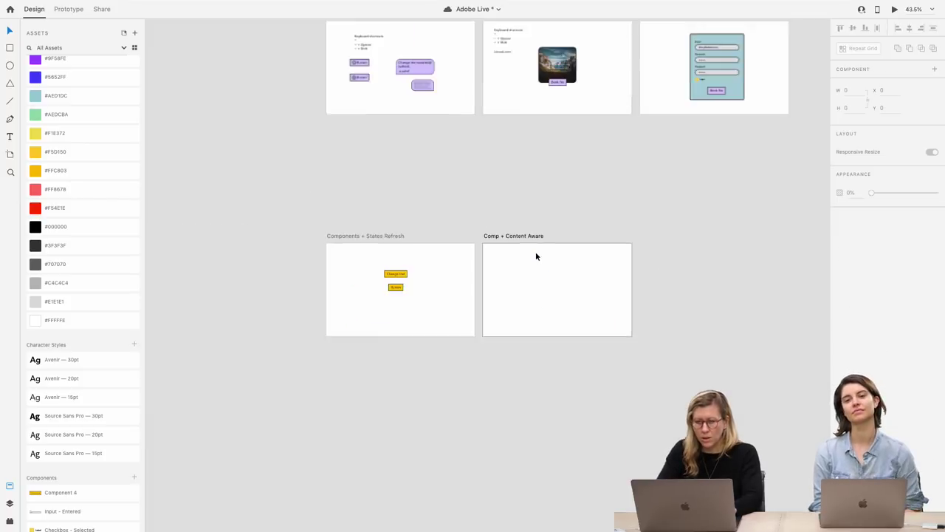
Paste a copy of the Yosemite card from the Card artboard into the Comp + Content Aware artboard
scroll(536, 256, "down", 5)
left_click(545, 172)
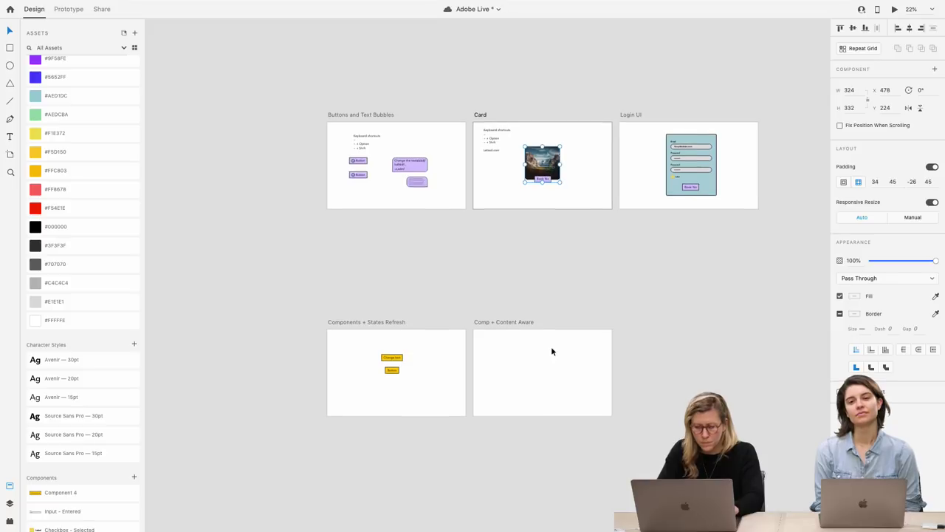
scroll(550, 352, "down", 2)
key("super+v")
scroll(550, 305, "up", 8)
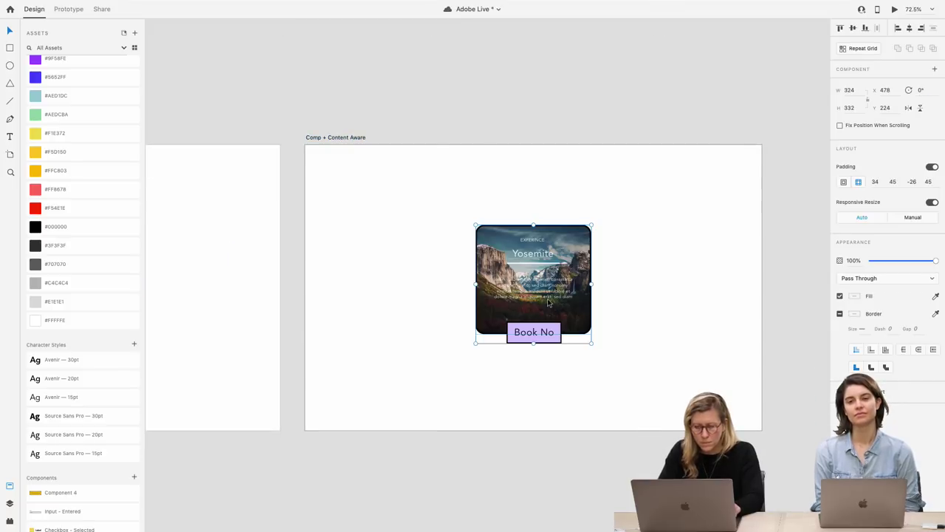
Keep the card's Book Now button, then make the whole pasted card master Component 5
double_click(542, 333)
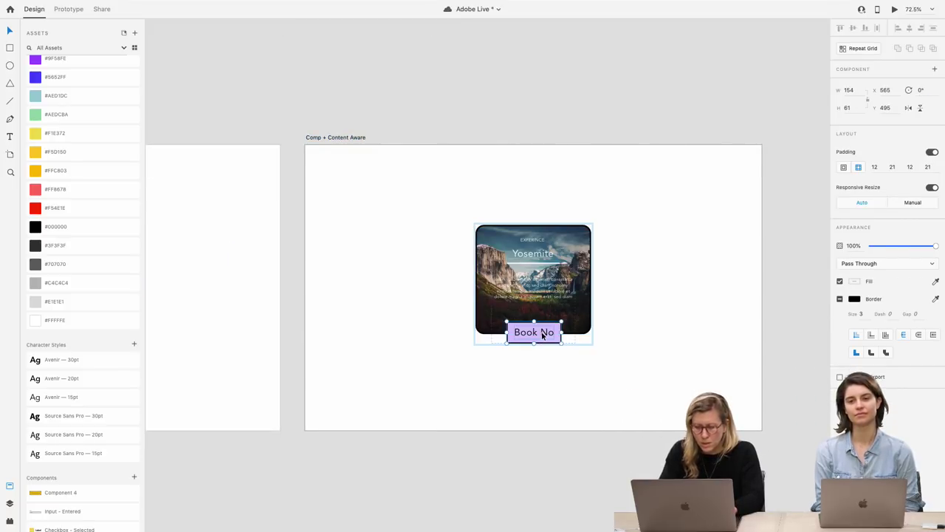
key("Delete")
key("super+z")
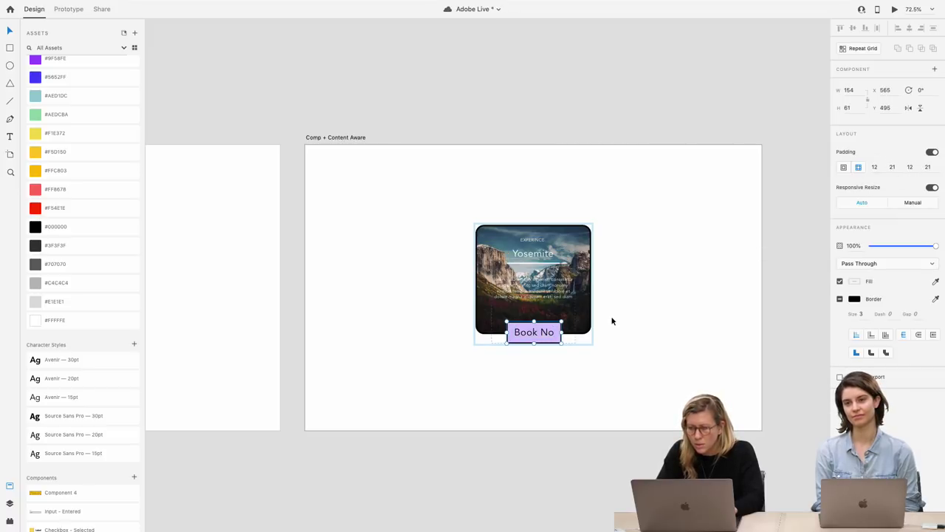
left_click(570, 330)
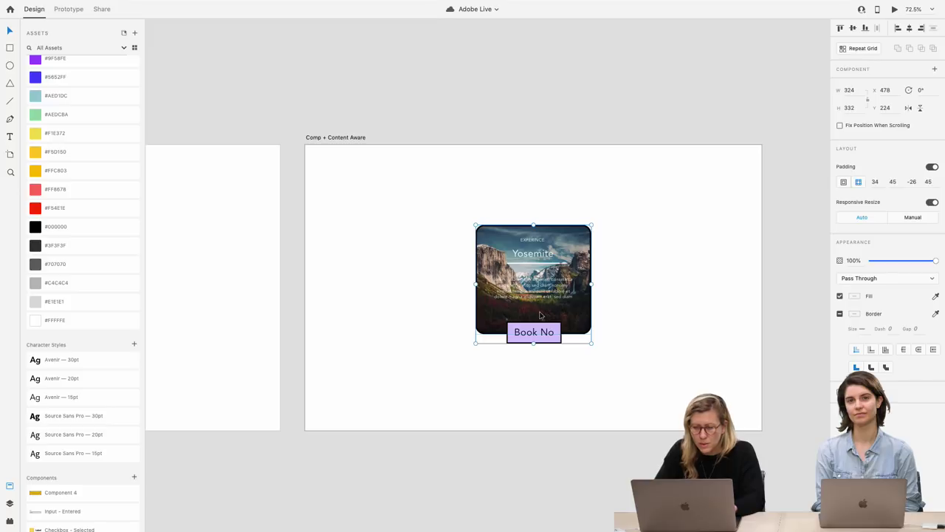
key("super+k")
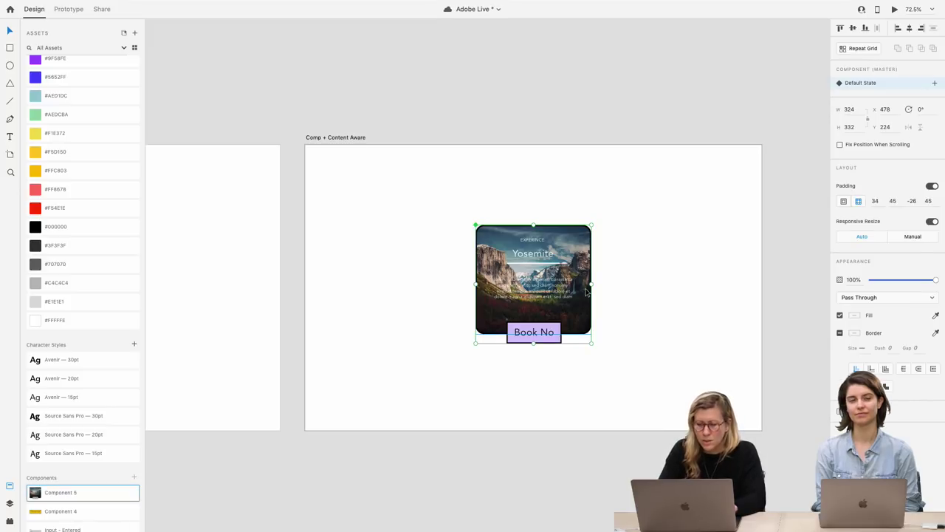
Add a Hover State to the Yosemite card component
left_click(935, 84)
left_click(893, 104)
key("Return")
left_click(607, 240)
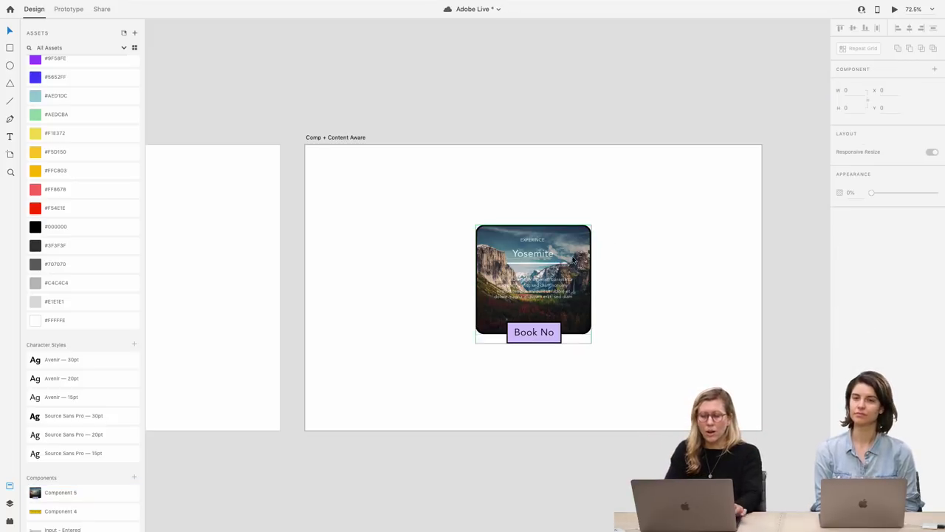
Enlarge the card's top and side padding in the hover state, then return to Default State
double_click(570, 279)
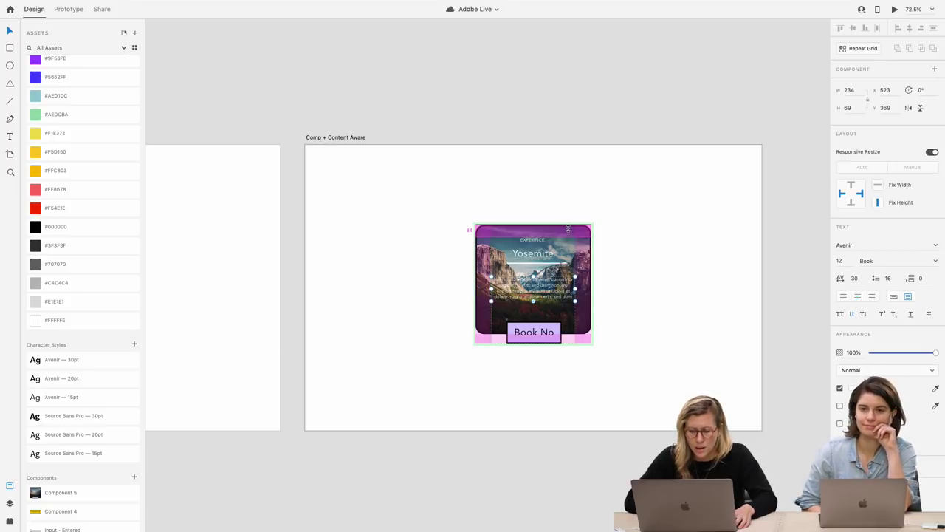
left_click_drag(567, 229, 569, 231)
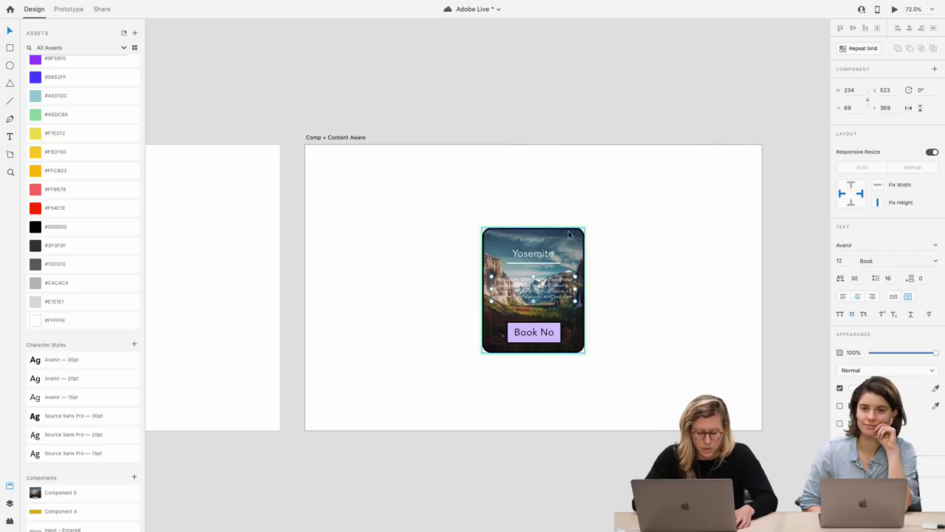
key("ctrl+z")
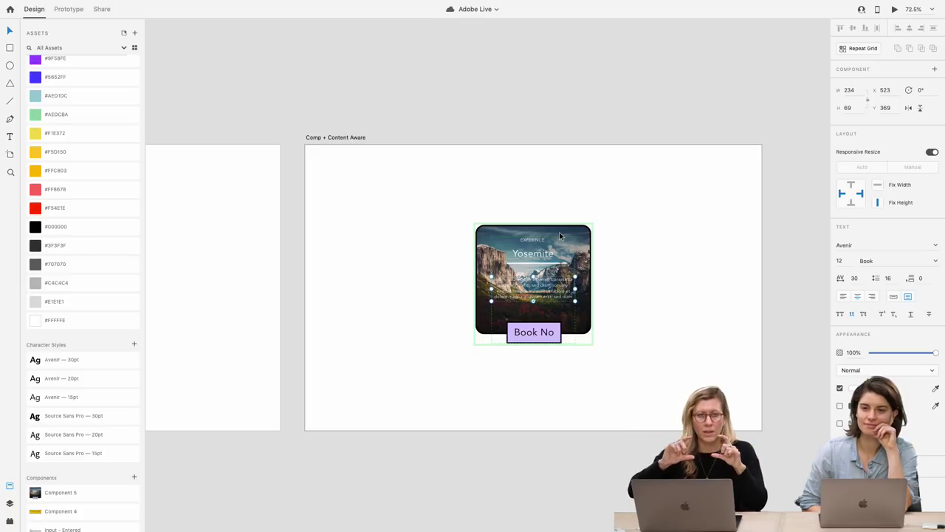
mouse_move(560, 233)
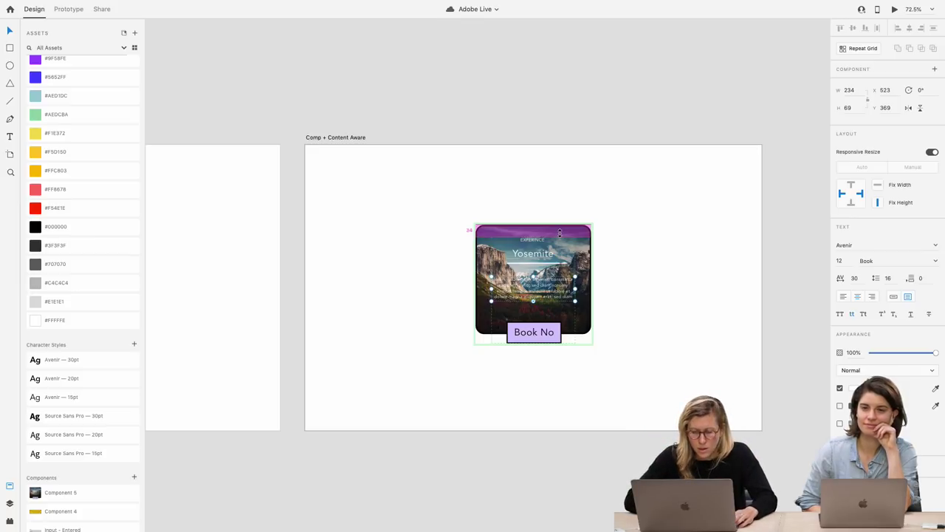
left_click_drag(560, 231, 559, 228)
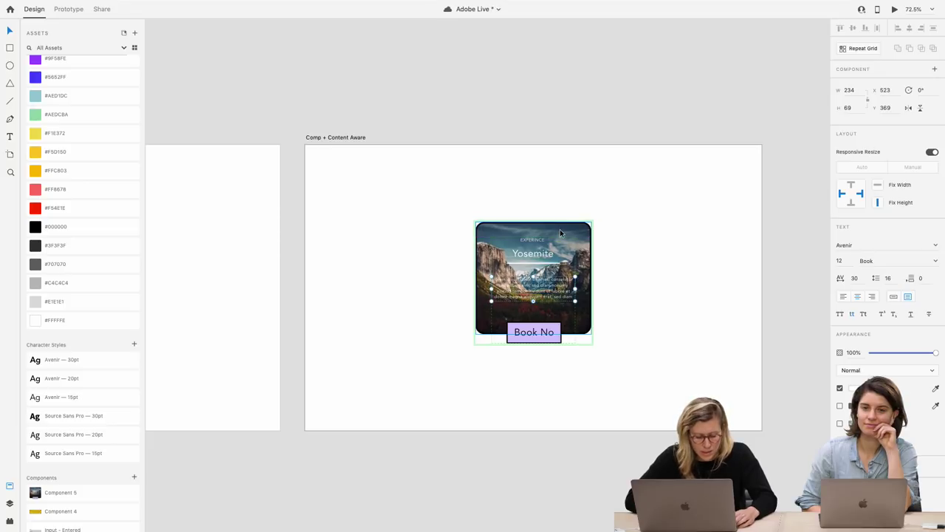
mouse_move(590, 278)
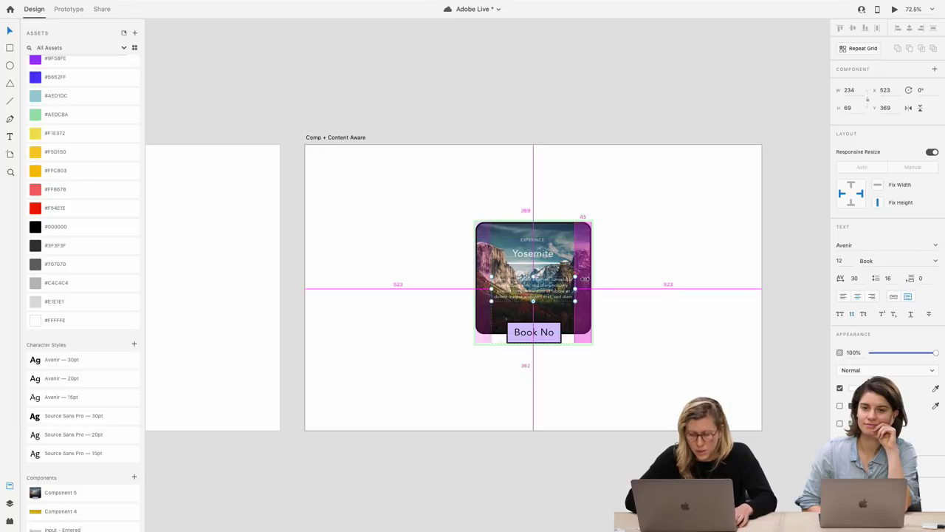
left_click_drag(584, 278, 591, 280)
key("Escape")
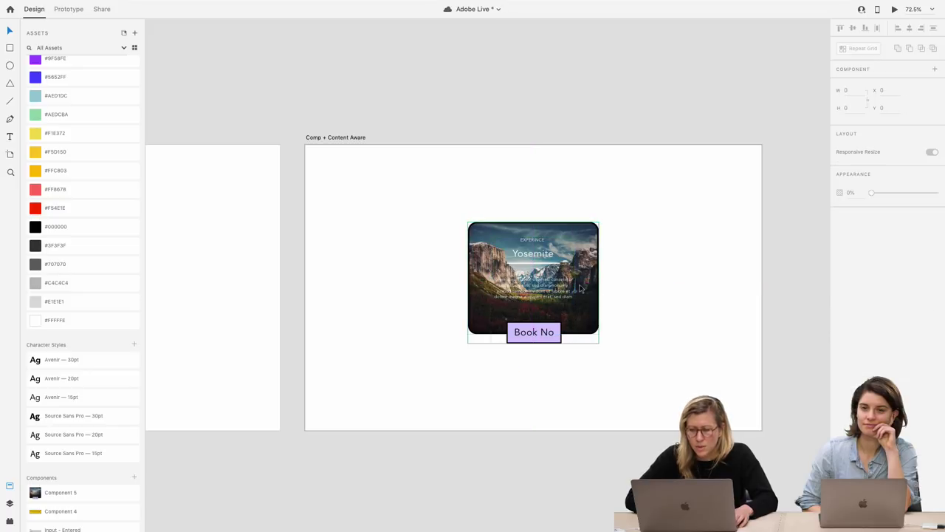
left_click(882, 83)
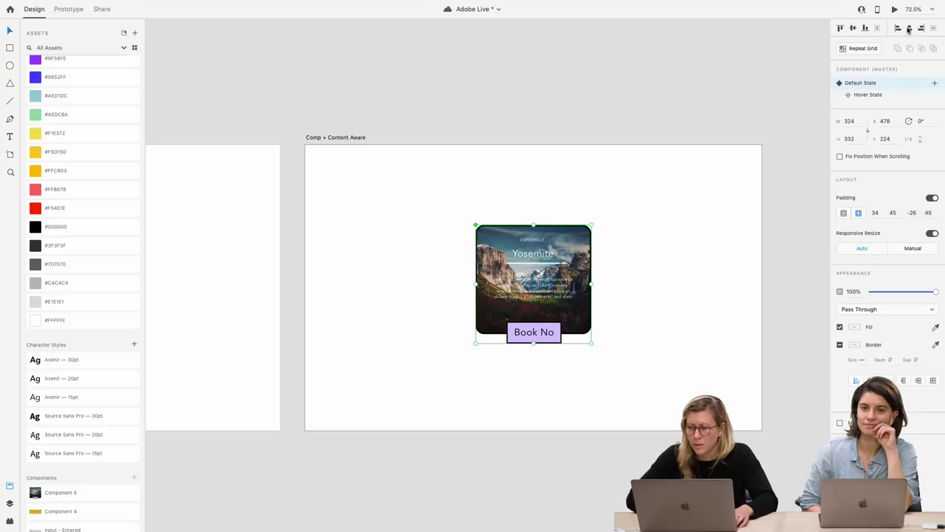
Preview the Yosemite card full screen, watching it widen on hover, then close the preview
left_click(895, 11)
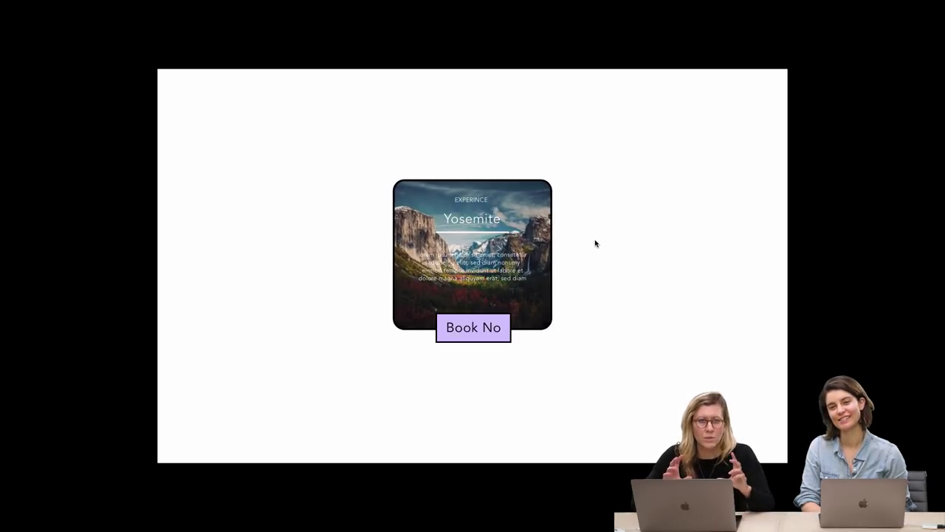
key("ctrl+Left")
scroll(401, 317, "left", 5)
Raise the Change text button's top padding in its Hover State, then preview the artboard
left_click(327, 234)
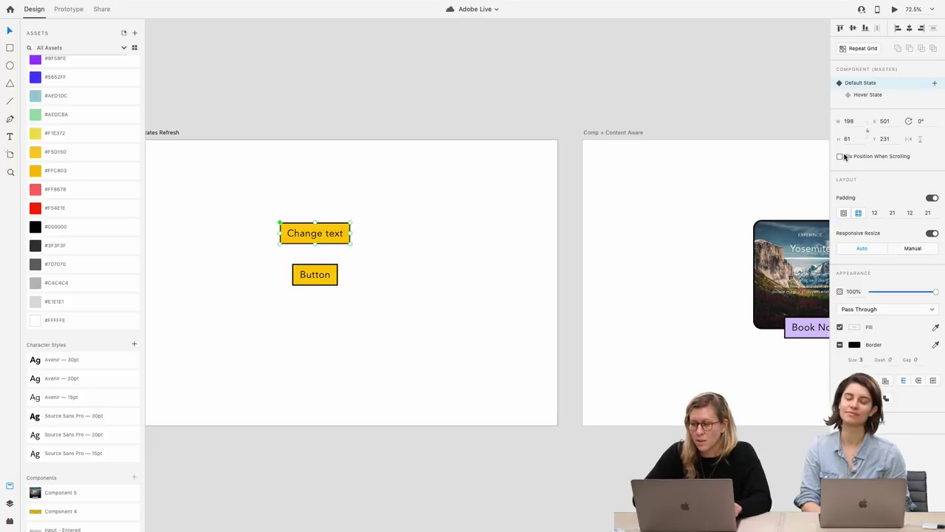
left_click(869, 96)
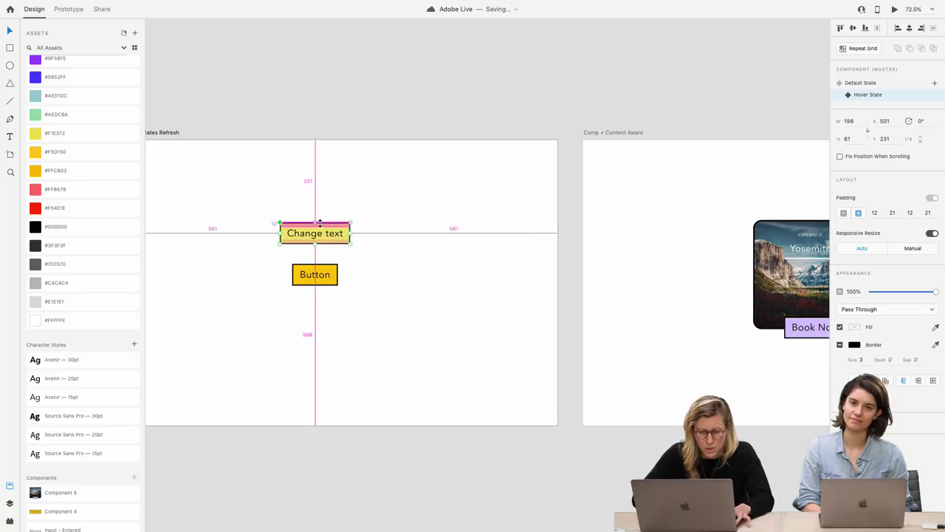
left_click_drag(320, 221, 319, 218)
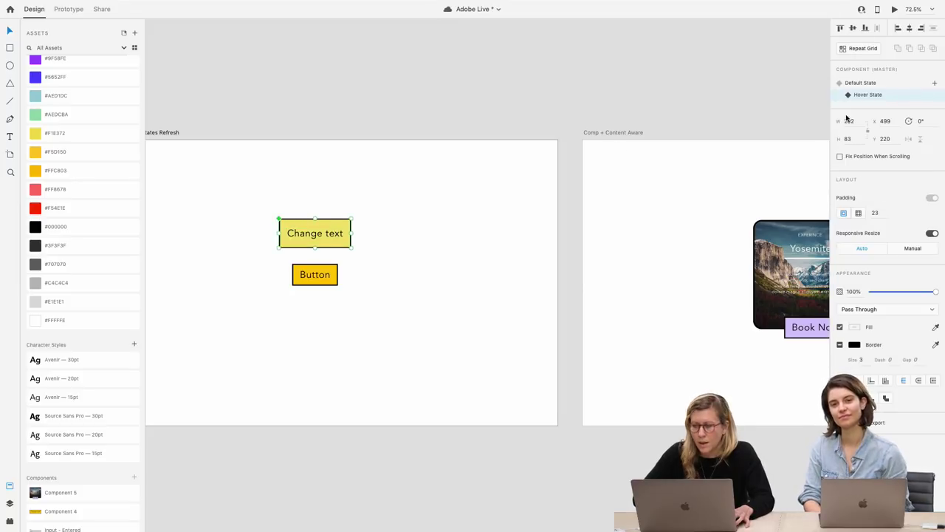
left_click(860, 83)
left_click(894, 9)
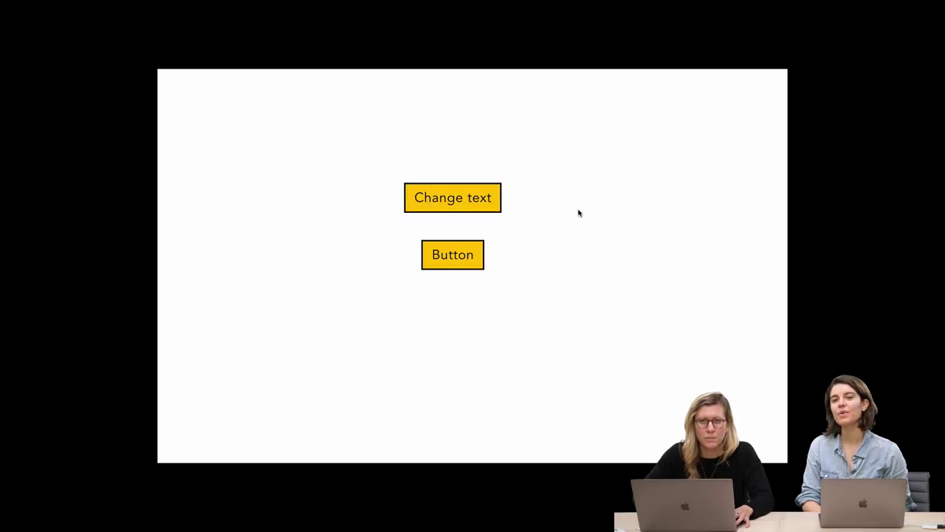
Close the preview window and reselect the Change text component on the Components + States Refresh artboard
mouse_move(358, 1)
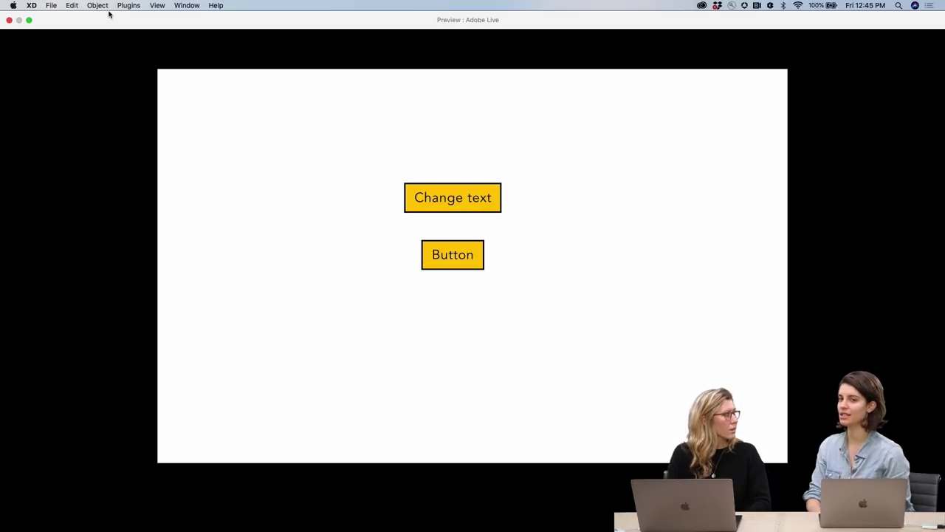
left_click(9, 20)
left_click(377, 224)
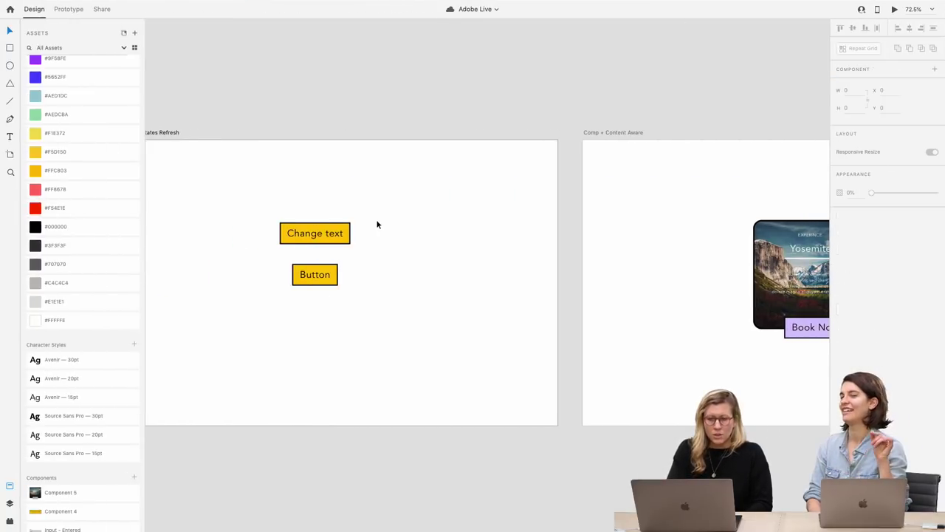
scroll(376, 224, "up", 5)
scroll(377, 225, "left", 2)
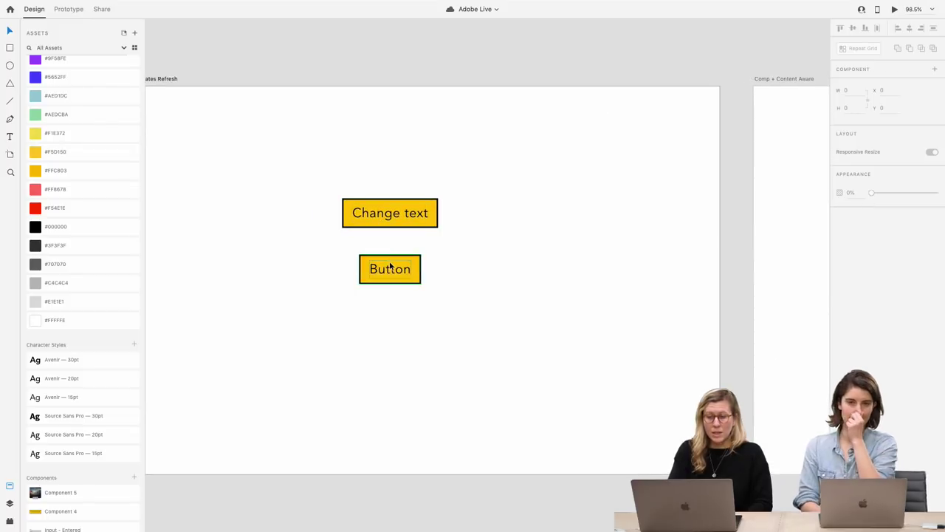
left_click(406, 214)
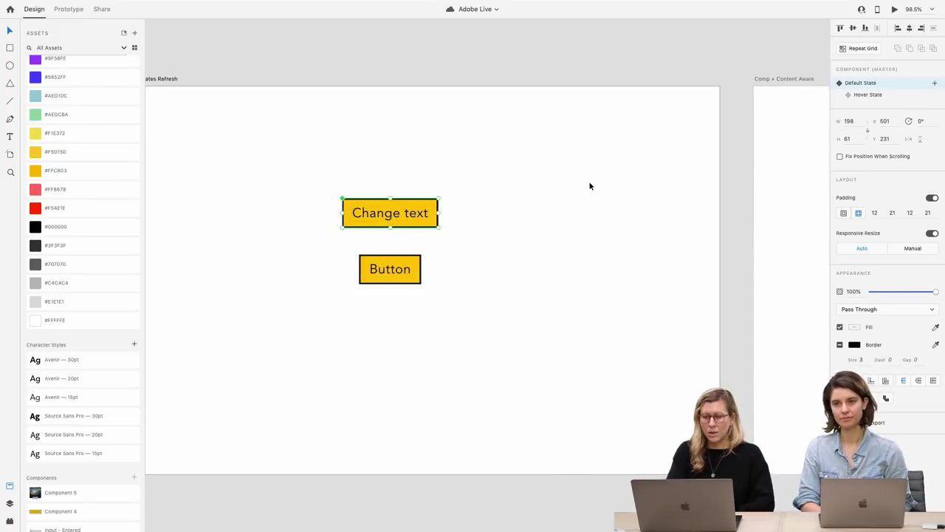
Delete the Change text component's old hover state, add a fresh Hover State, and enter Prototype mode
left_click(849, 96)
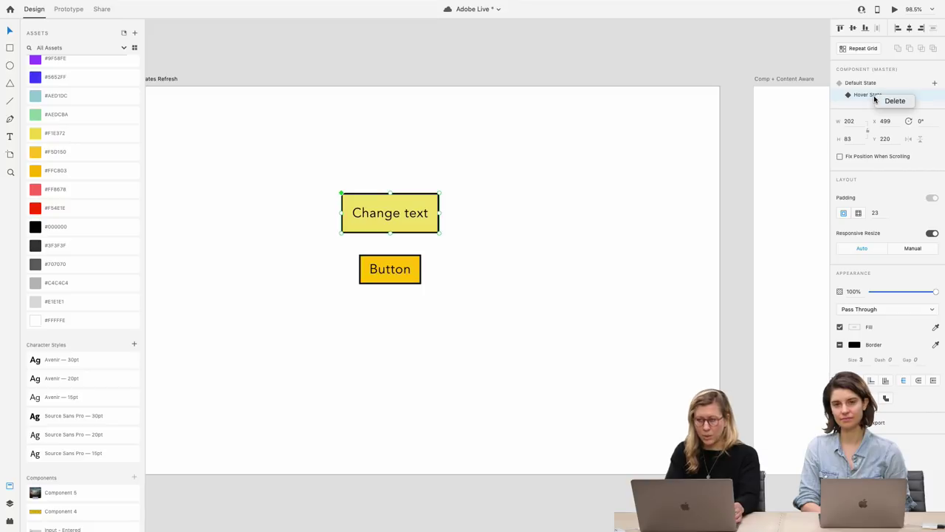
left_click(868, 83)
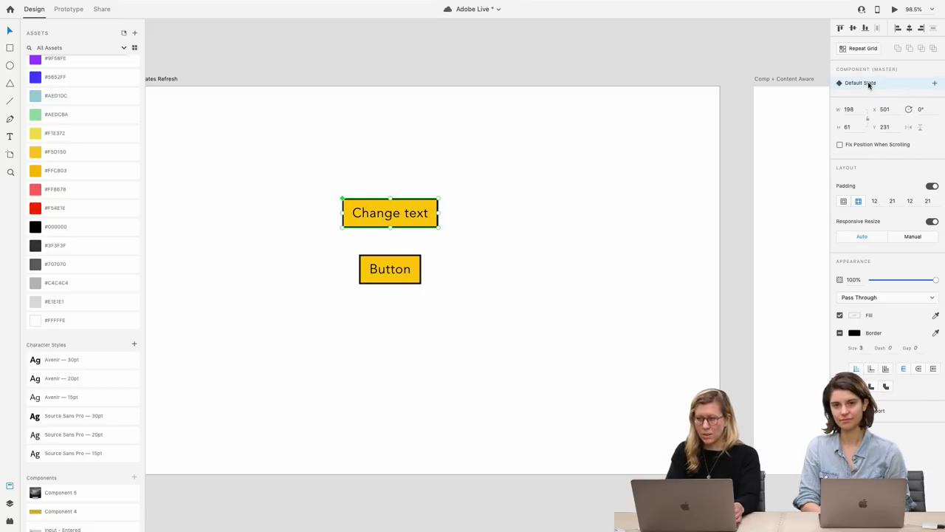
left_click(934, 83)
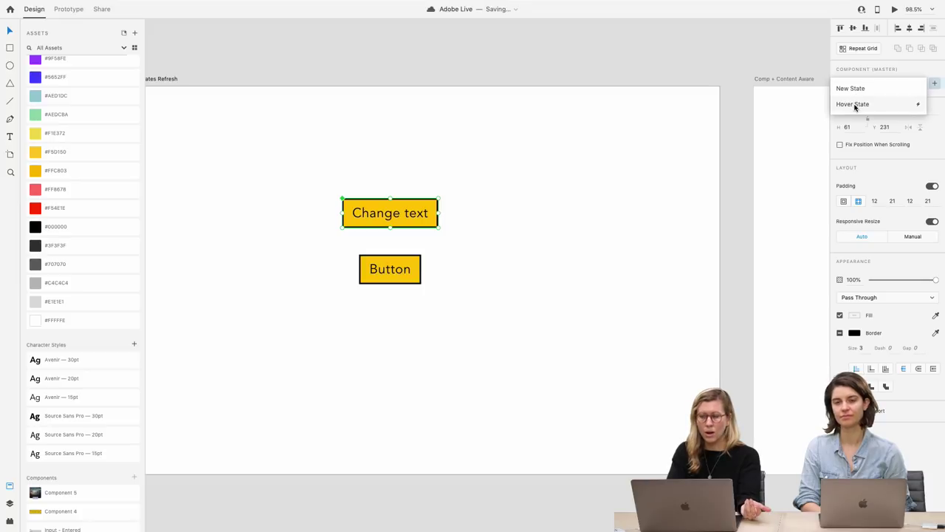
left_click(913, 106)
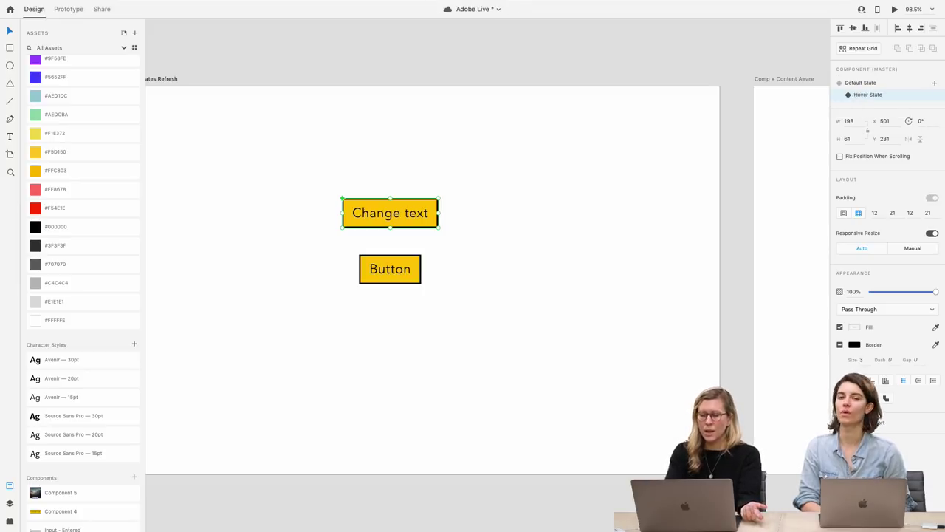
left_click(111, 20)
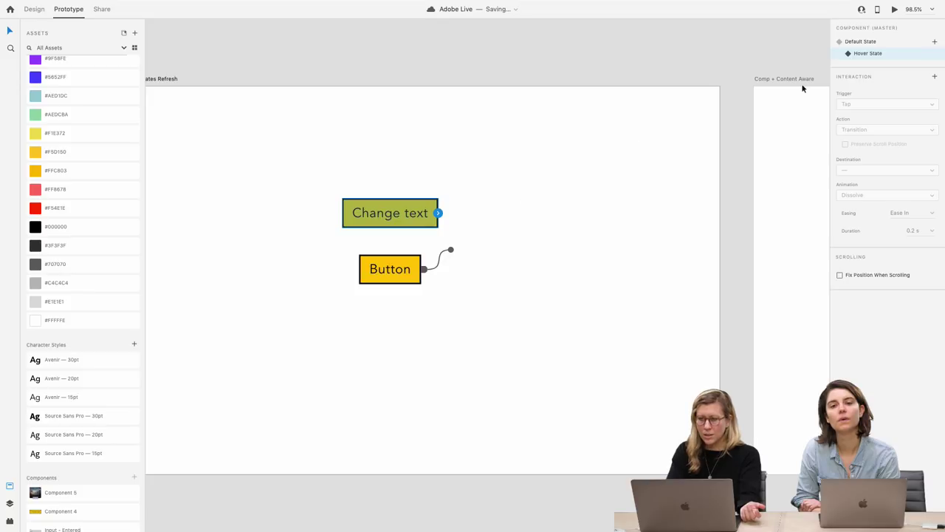
Switch the Default State's hover interaction from Auto-Animate to a Dissolve transition, Ease Out, 0.3 s
left_click(868, 42)
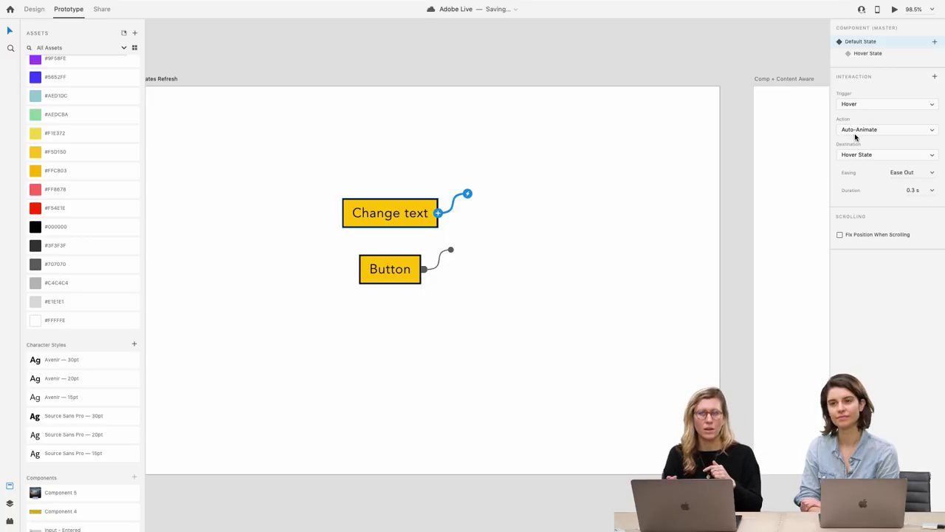
left_click(857, 133)
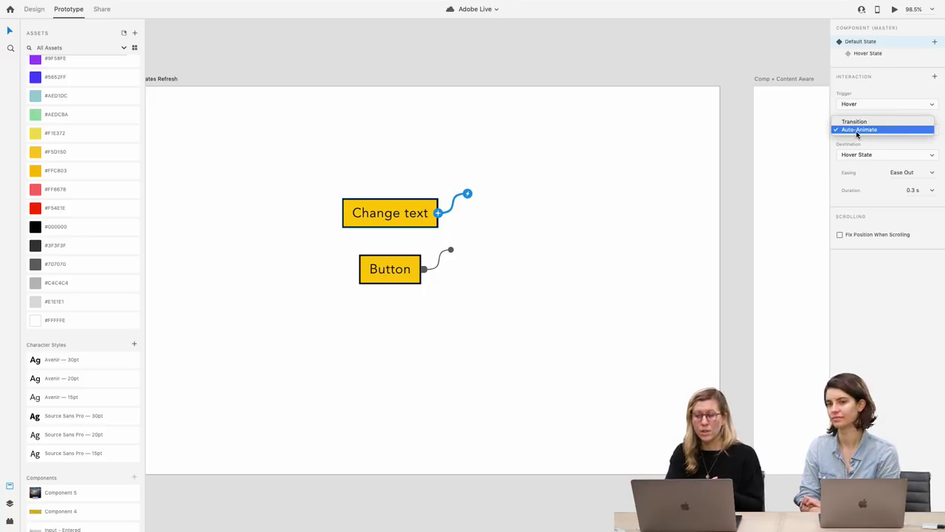
left_click(857, 122)
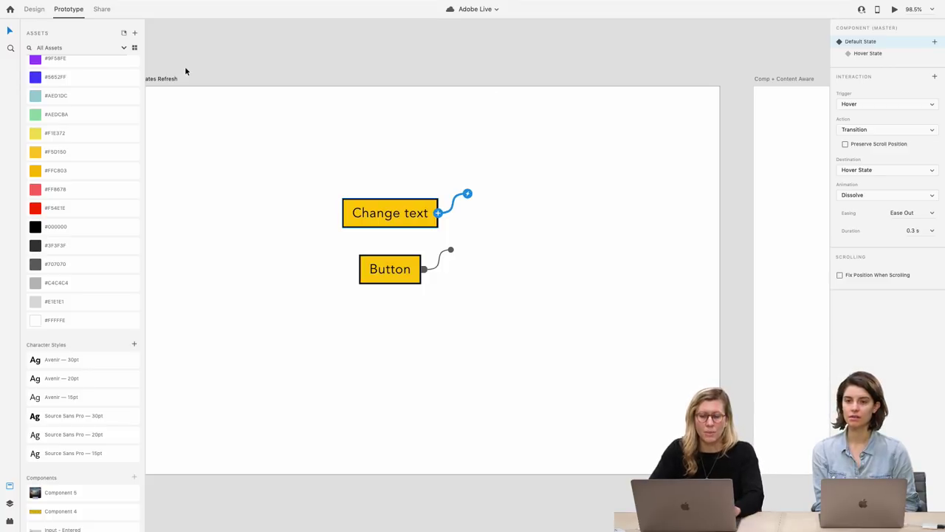
left_click(35, 10)
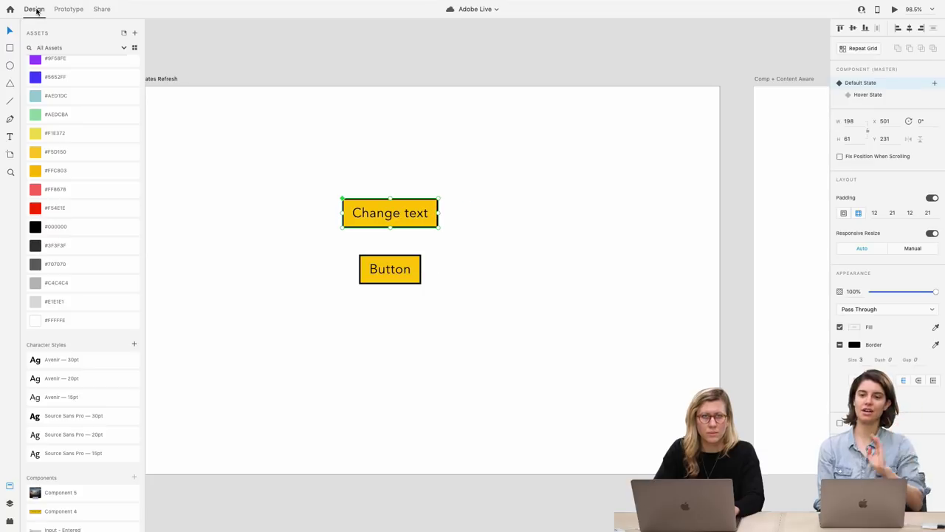
left_click(263, 240)
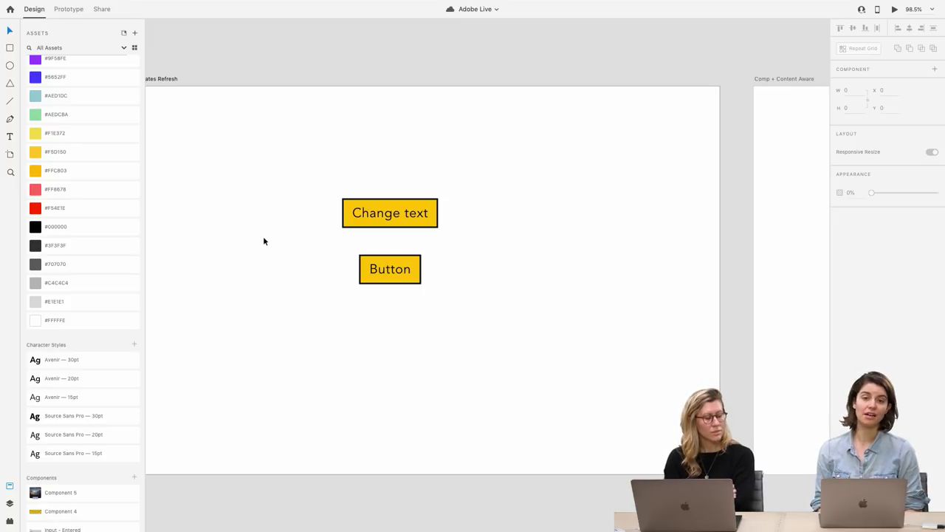
mouse_move(311, 2)
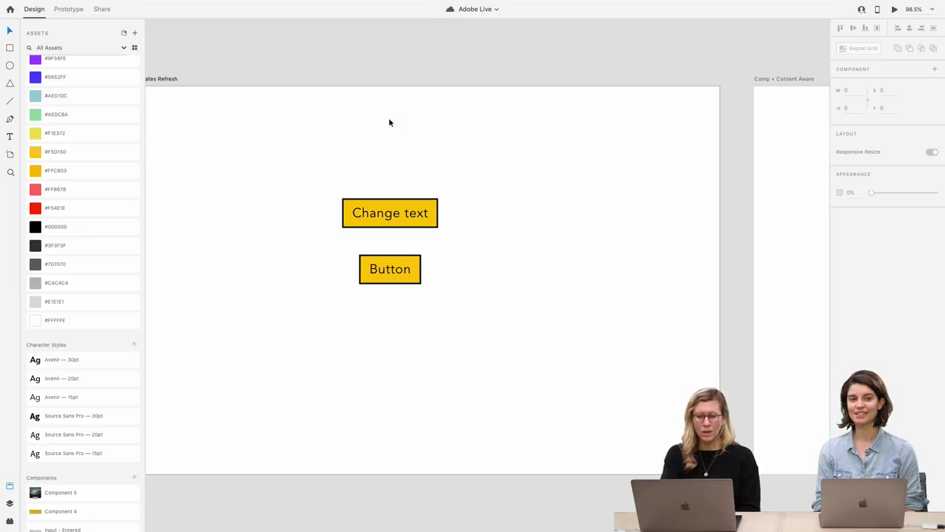
Browse the Buttons and Text Bubbles and Card artboards, then show About Adobe XD, version 26.0.22.5
scroll(437, 233, "down", 5)
scroll(437, 233, "up", 3)
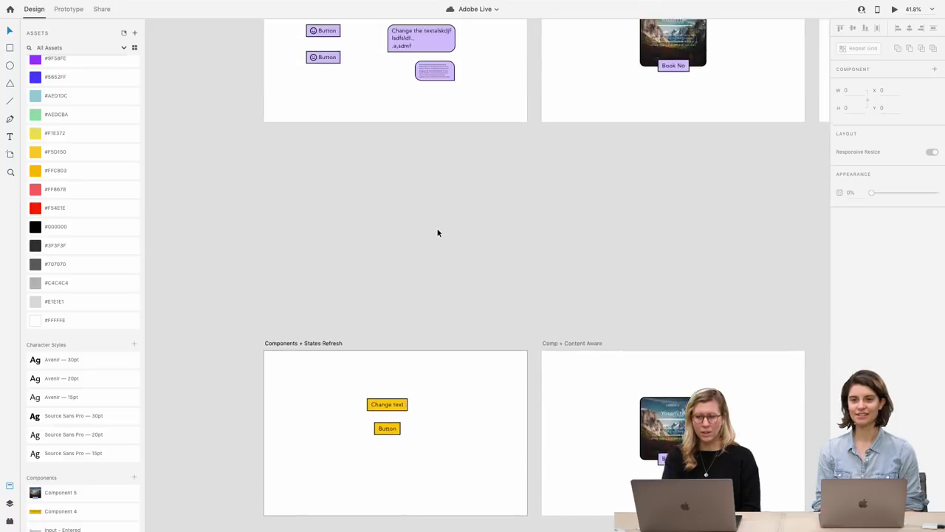
scroll(437, 232, "down", 2)
scroll(437, 233, "up", 1)
scroll(327, 196, "up", 3)
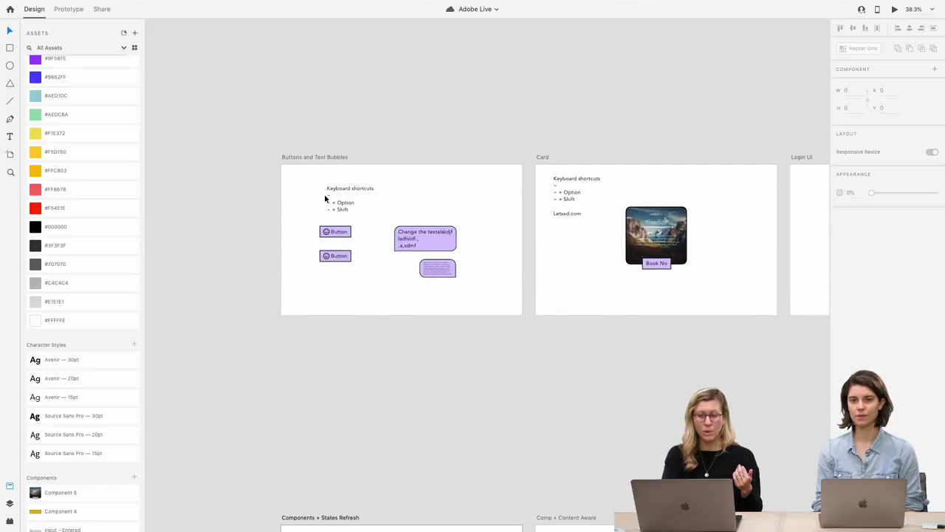
scroll(327, 196, "up", 4)
scroll(330, 208, "down", 5)
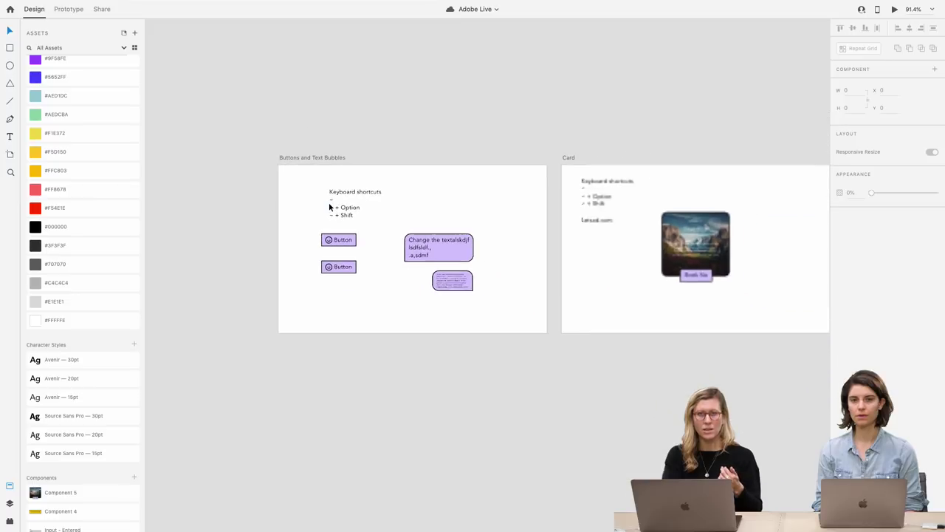
scroll(329, 204, "right", 4)
scroll(554, 198, "up", 3)
scroll(554, 198, "up", 5)
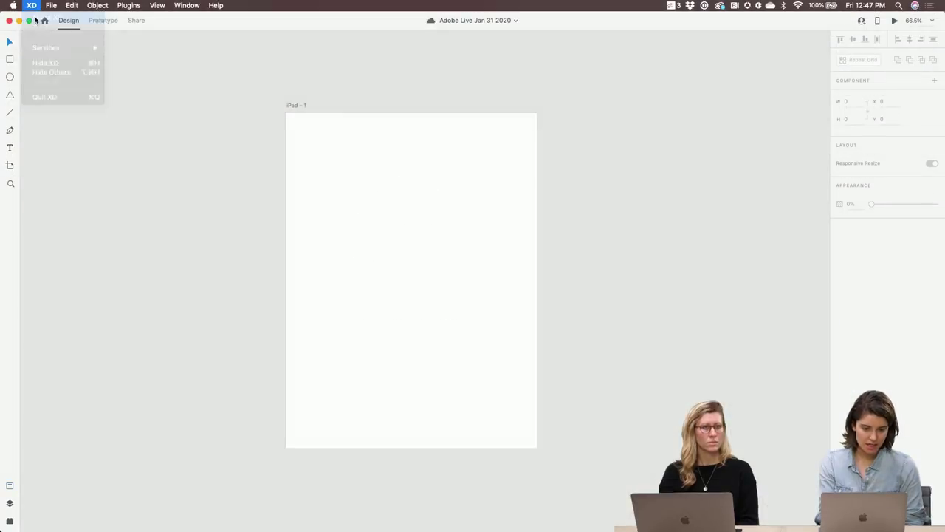
left_click(52, 46)
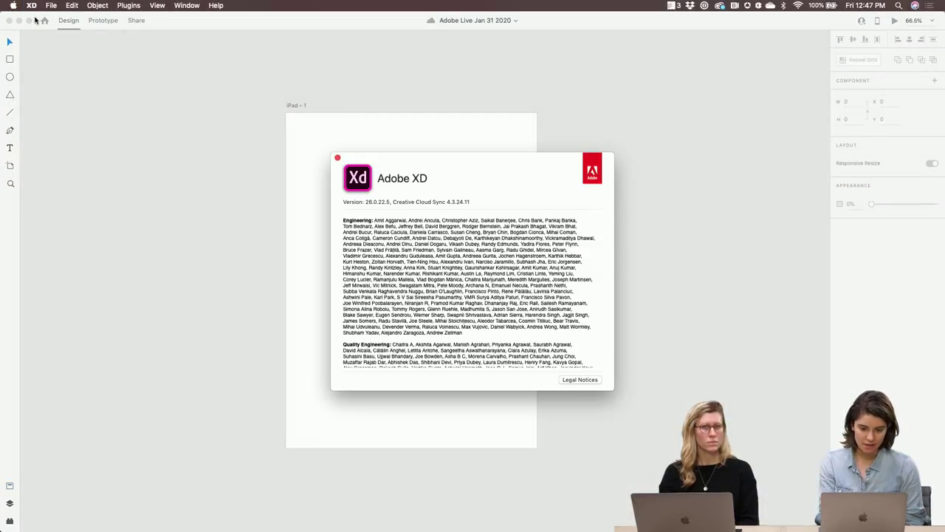
Close the About Adobe XD window over the blank iPad – 1 artboard
left_click(338, 158)
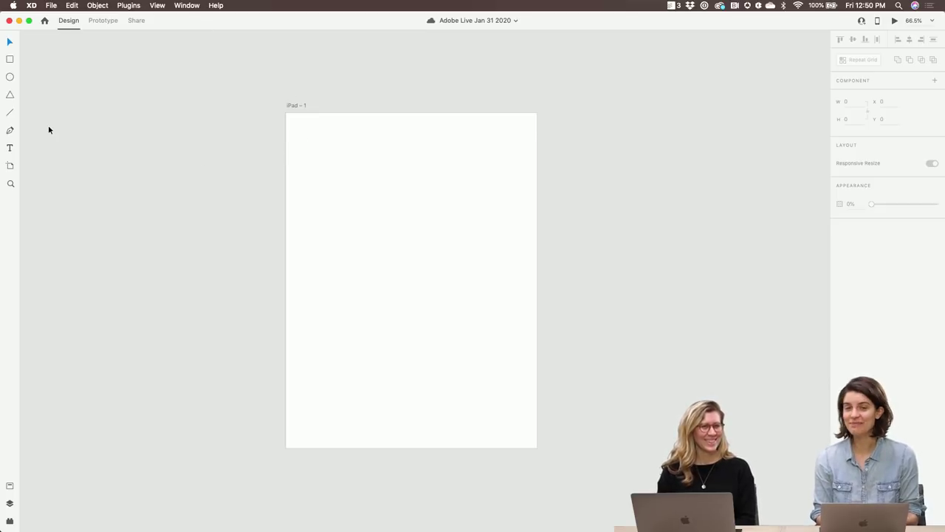
left_click(9, 95)
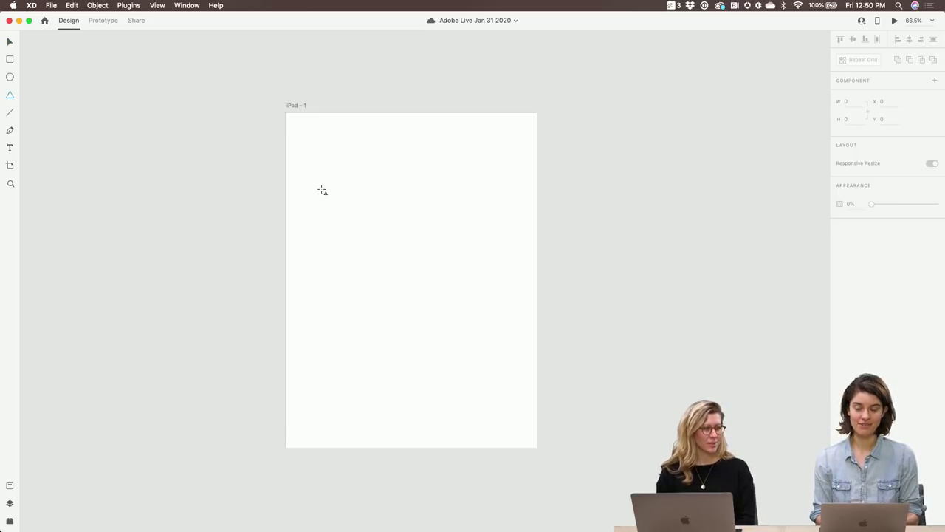
scroll(322, 190, "up", 3)
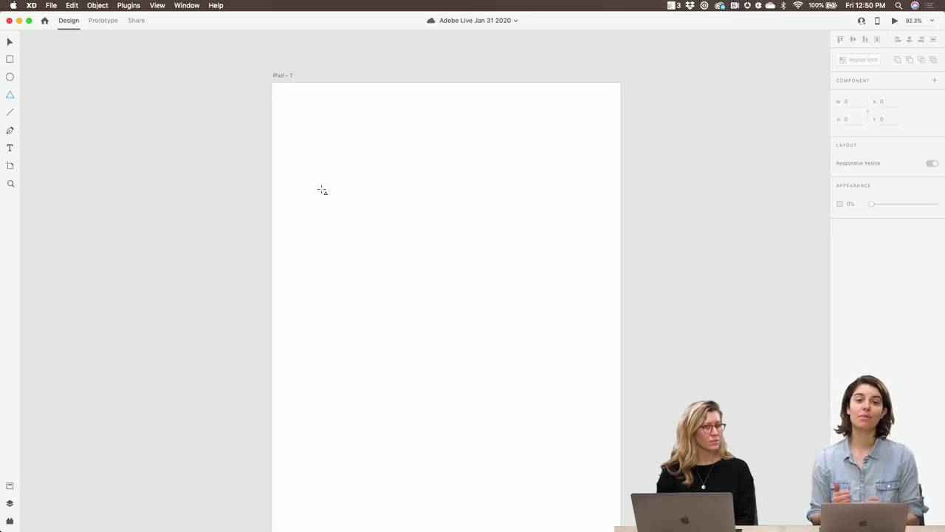
left_click(10, 96)
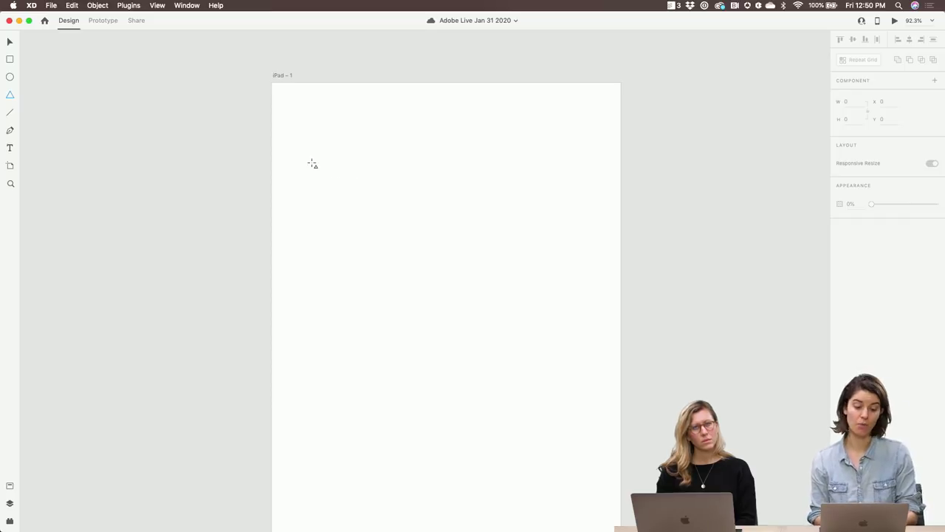
left_click_drag(313, 162, 418, 244)
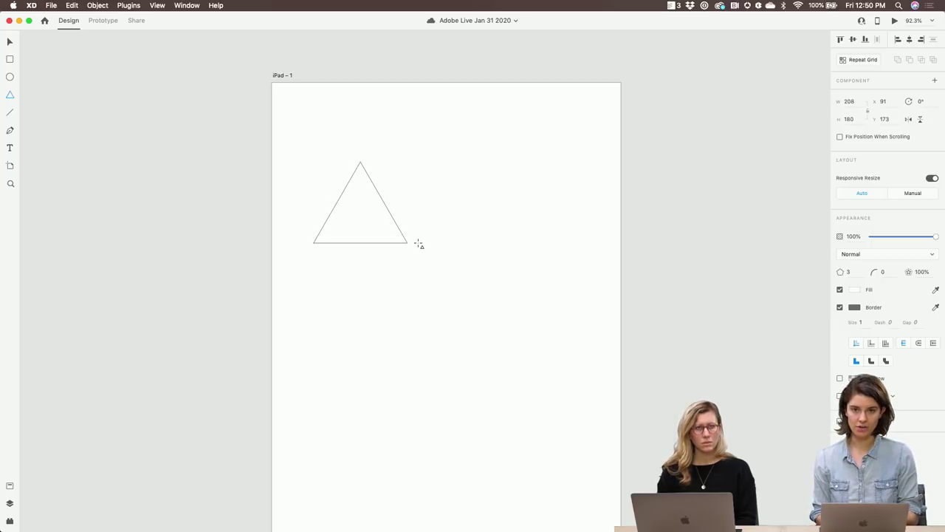
left_click_drag(419, 244, 419, 243)
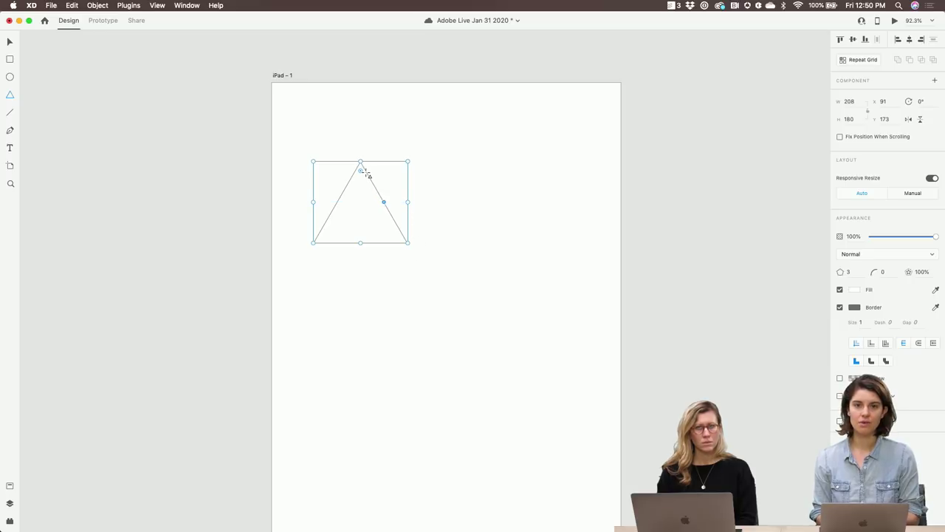
key("Escape")
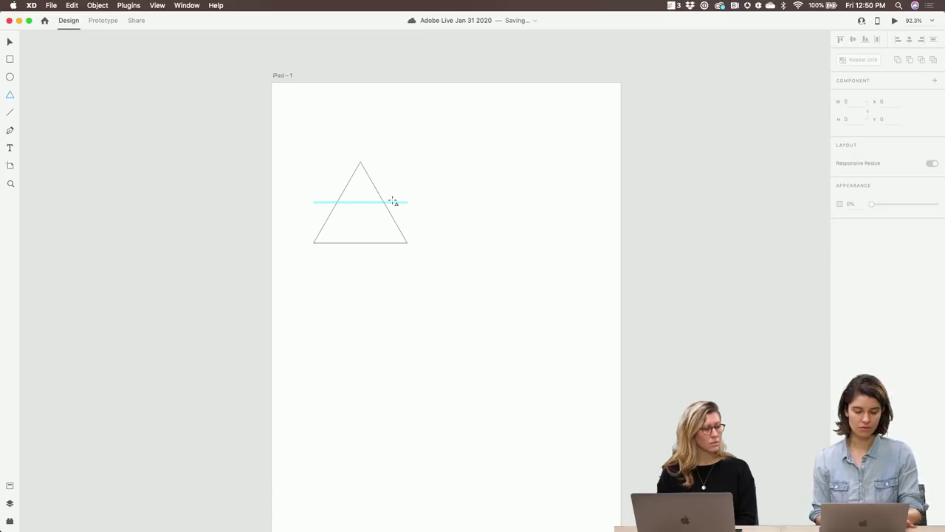
key("v")
left_click_drag(418, 251, 293, 147)
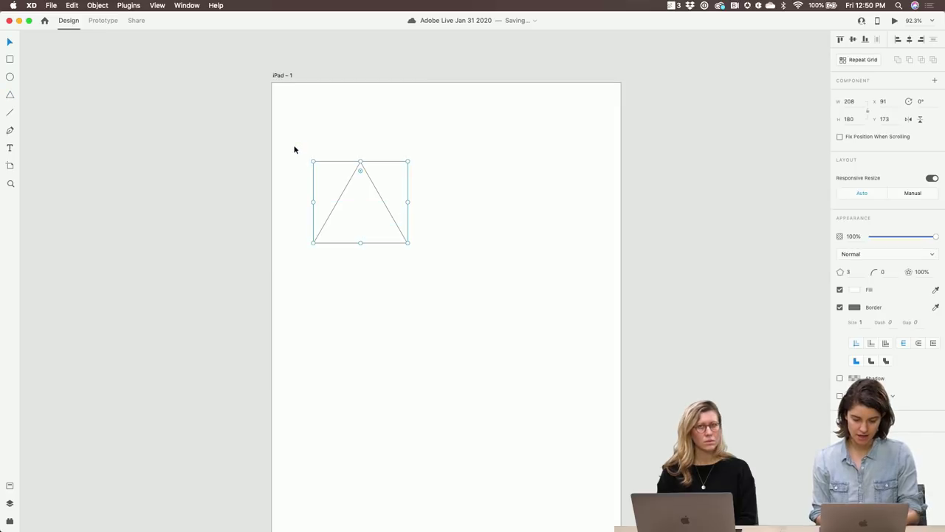
key("Delete")
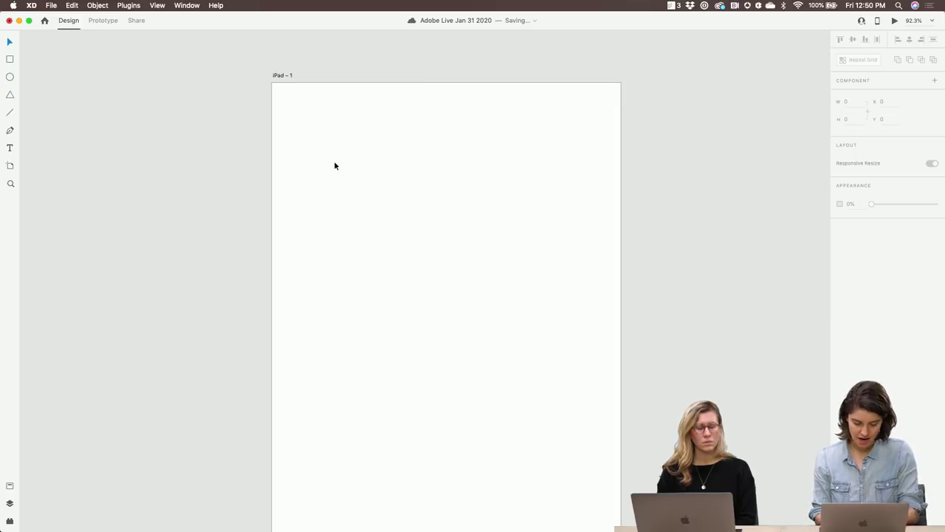
Draw a polygon near the iPad artboard's top-left, trying different corner counts while dragging
key("y")
left_click_drag(329, 154, 401, 218)
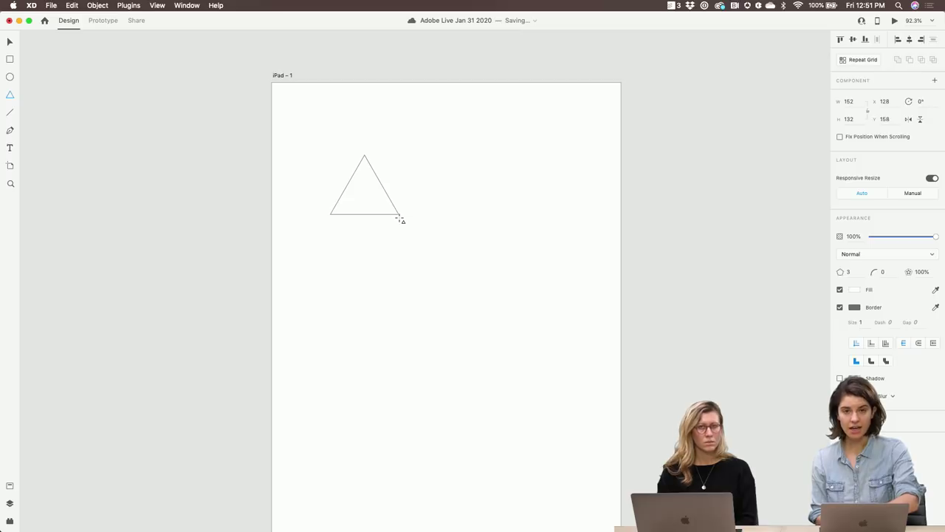
key("Up")
left_click_drag(400, 220, 445, 260)
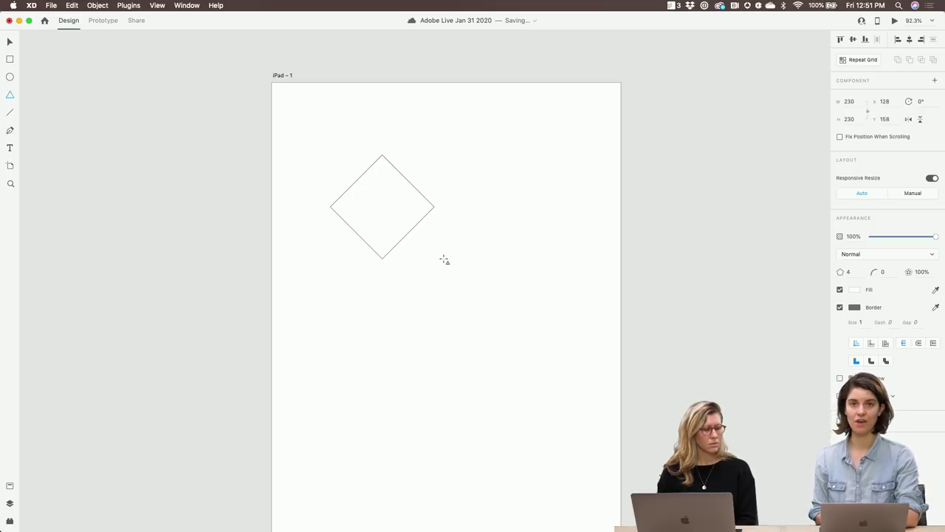
key("Up")
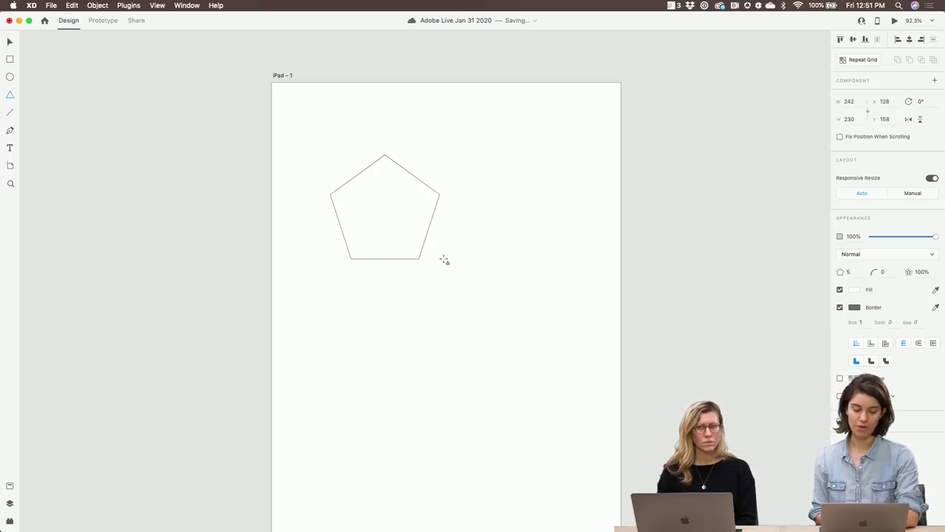
key("Up")
key("Up")
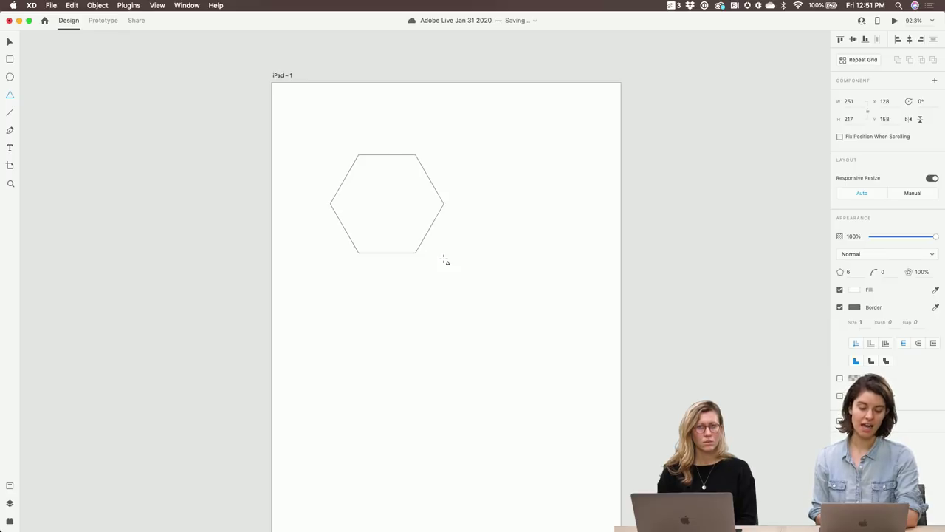
key("Down")
key("Down")
key("Down")
key("Down")
left_click_drag(444, 260, 444, 259)
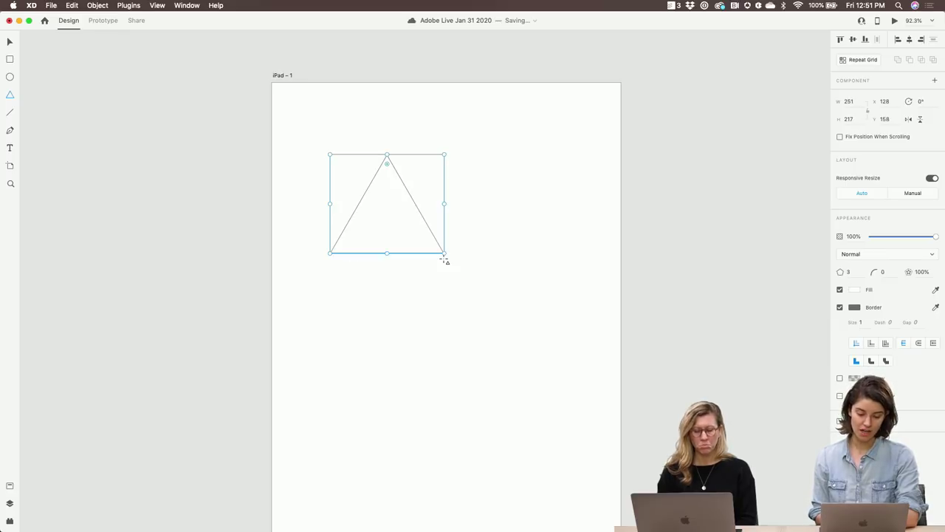
Set the polygon's corner count to 3, leaving a 251 × 217 triangle
left_click(839, 272)
key("Up")
key("Up")
key("Up")
key("Up")
key("Up")
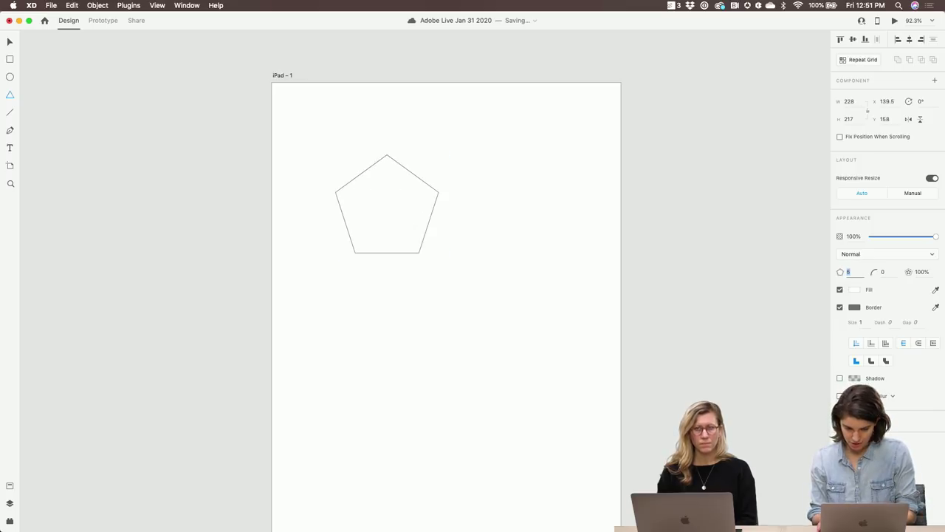
key("Down")
key("Down")
key("Down")
key("Down")
key("Down")
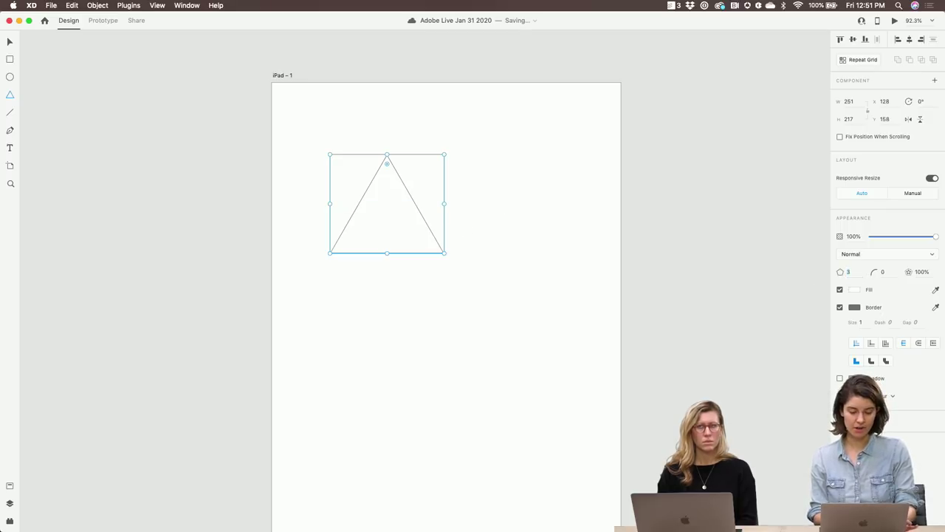
Delete the existing triangle from the iPad artboard
left_click(533, 275)
left_click(412, 225)
key("Delete")
Draw a 209 × 199 five-corner polygon with corner radius 12 and star ratio 47%
mouse_move(363, 195)
left_mouse_down()
mouse_move(420, 228)
mouse_move(473, 287)
left_mouse_up()
key("Up")
key("Up")
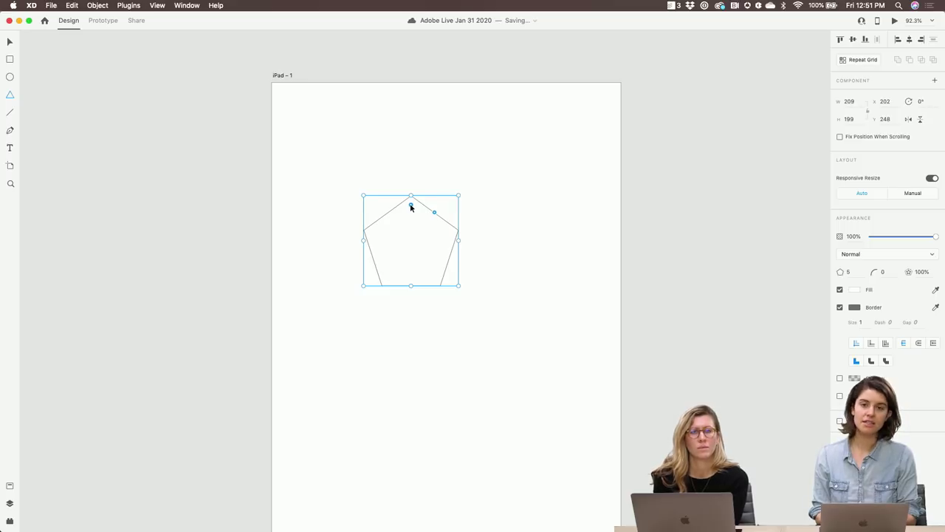
left_click_drag(412, 207, 413, 201)
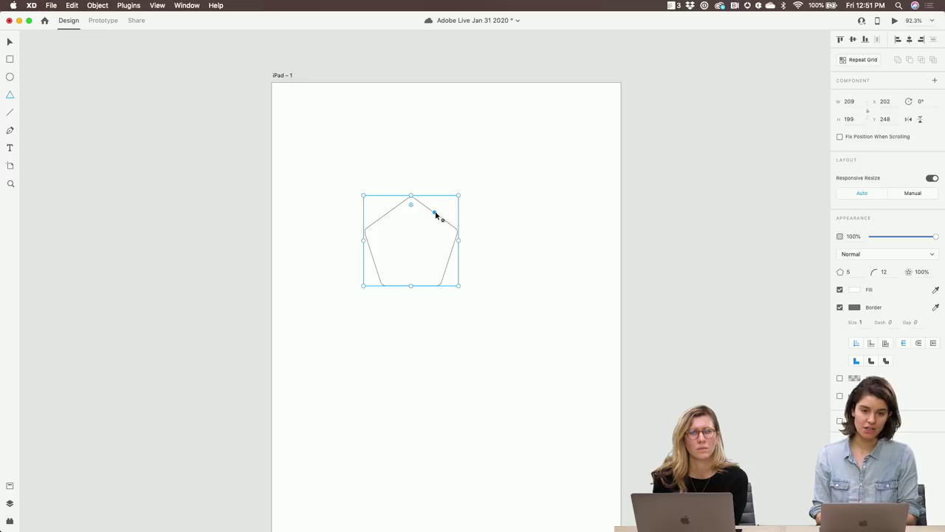
left_click_drag(435, 213, 422, 229)
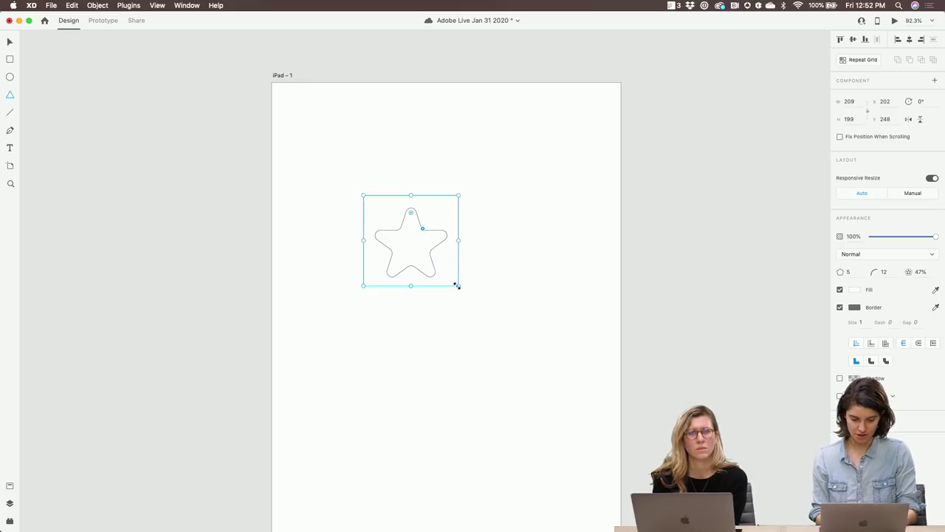
Enlarge the rounded star to 453 × 431 and set its star ratio to 37%
left_click_drag(457, 287, 530, 339)
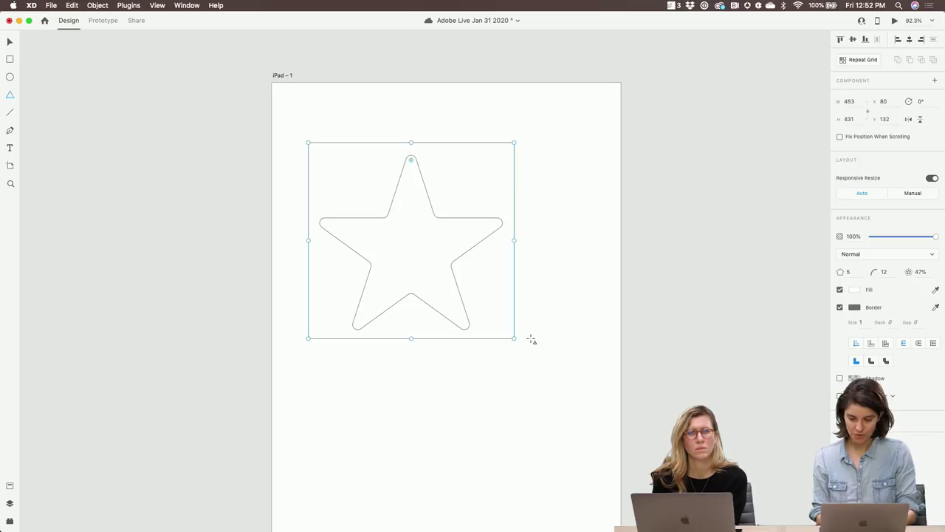
left_click(919, 272)
key("Down")
key("Down")
key("Down")
key("Down")
key("Down")
key("Down")
key("Down")
key("Down")
key("Down")
key("Down")
key("Down")
key("Down")
key("Down")
key("Down")
key("Down")
key("Down")
key("Down")
key("Down")
key("Down")
key("Down")
key("shift+Down")
key("shift+Up")
key("shift+Up")
key("shift+Up")
key("shift+Up")
key("shift+Up")
key("shift+Up")
key("shift+Up")
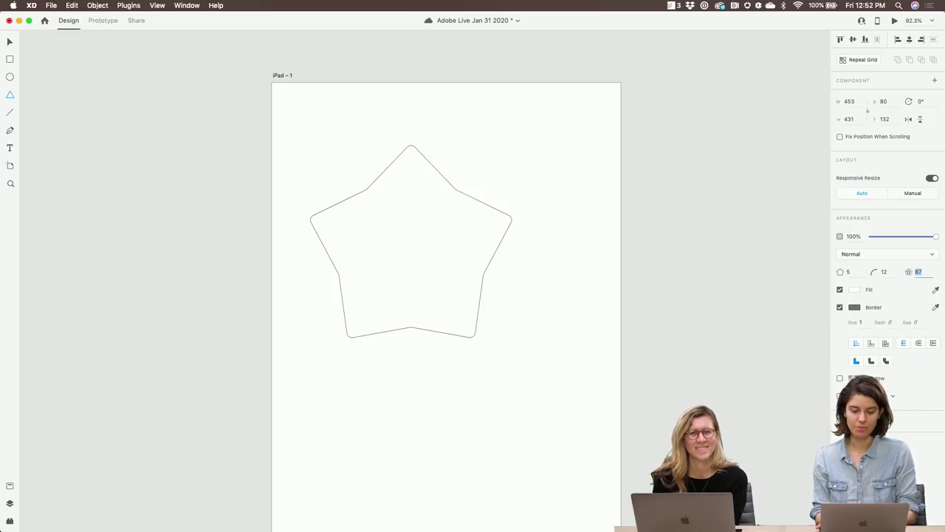
key("shift+Down")
key("shift+Down")
key("shift+Down")
key("shift+Down")
key("shift+Down")
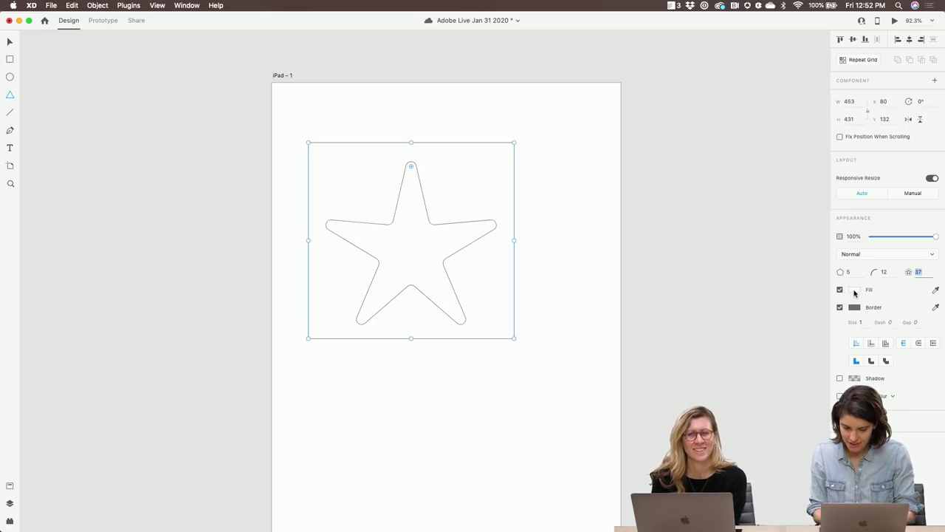
Give the star a golden yellow fill and a dark brown border colour
left_click(854, 290)
left_click(785, 290)
left_click(813, 242)
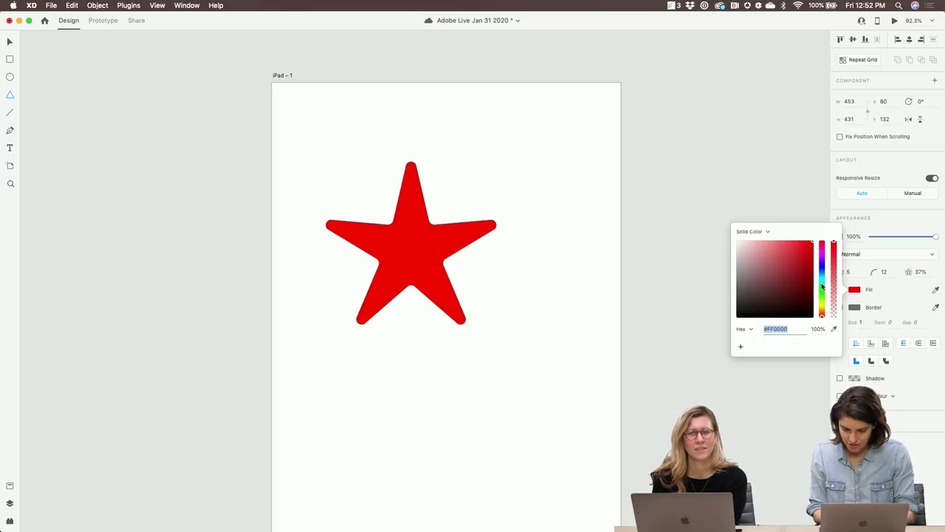
left_click_drag(825, 309, 811, 304)
left_click(854, 307)
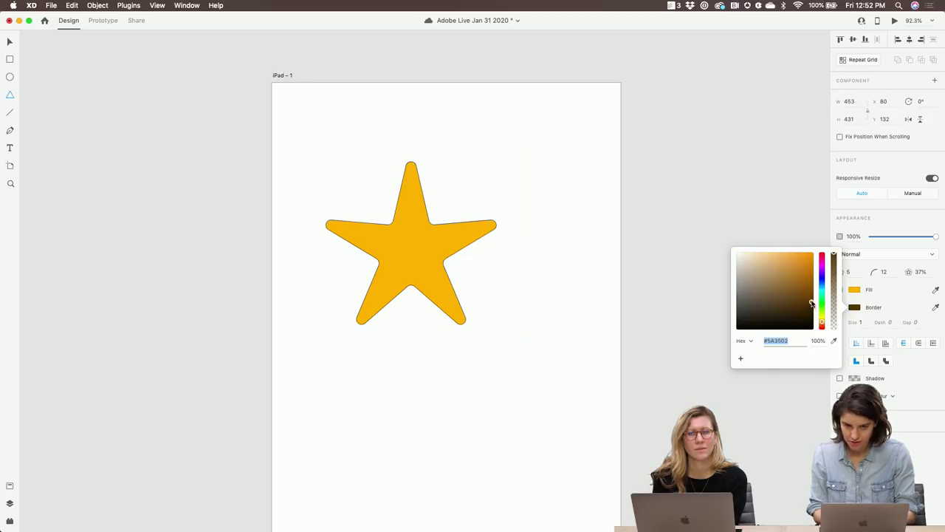
Set the border size to 21 and move the star to X 41, Y 81
left_click(854, 323)
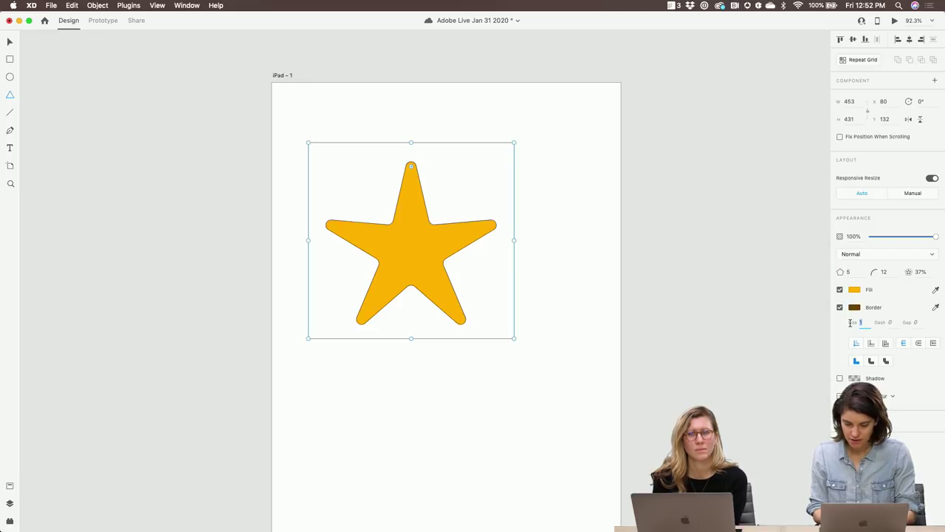
type("21")
key("Return")
type("4")
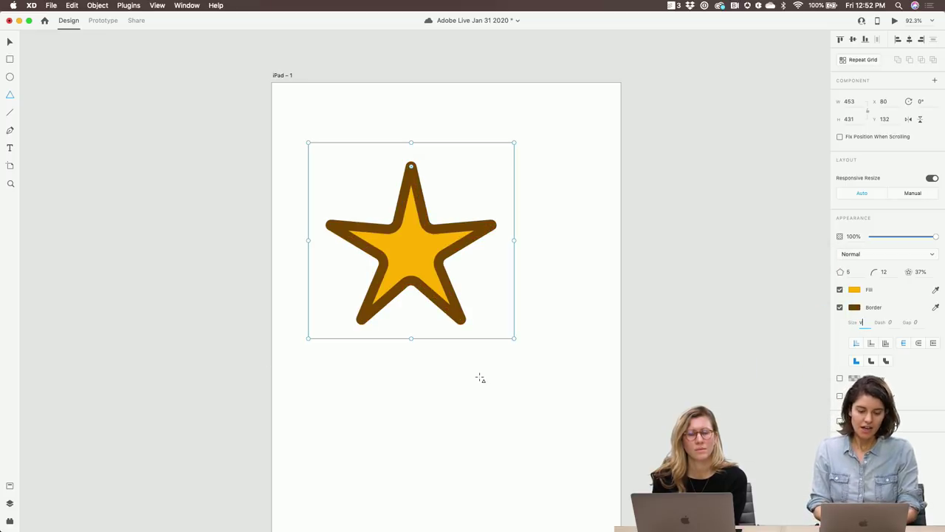
left_click(10, 41)
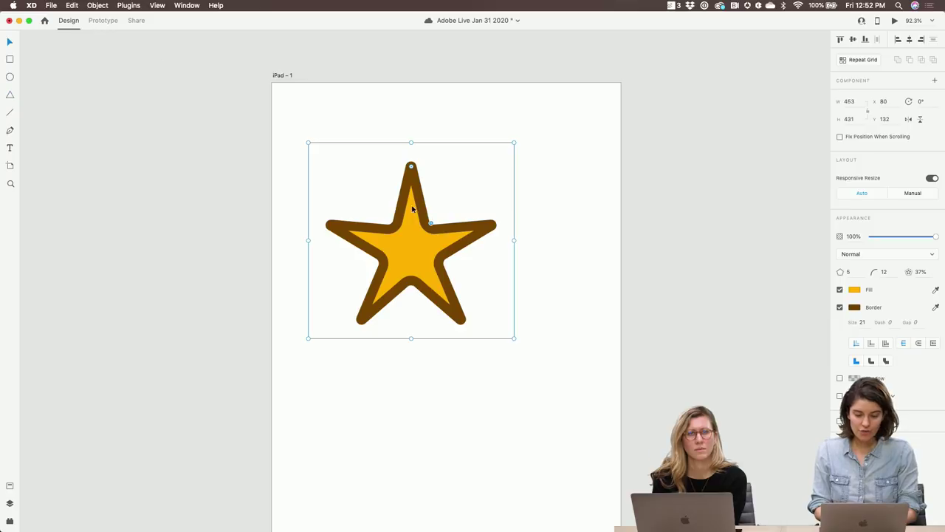
left_click_drag(414, 233, 397, 209)
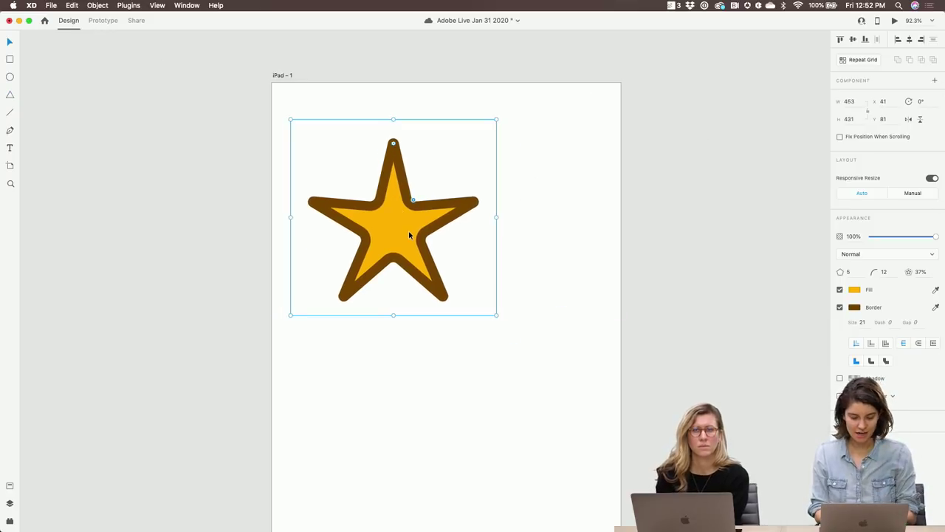
Draw a 234 × 234 circle over the star's lower right and join them with Add
key("e")
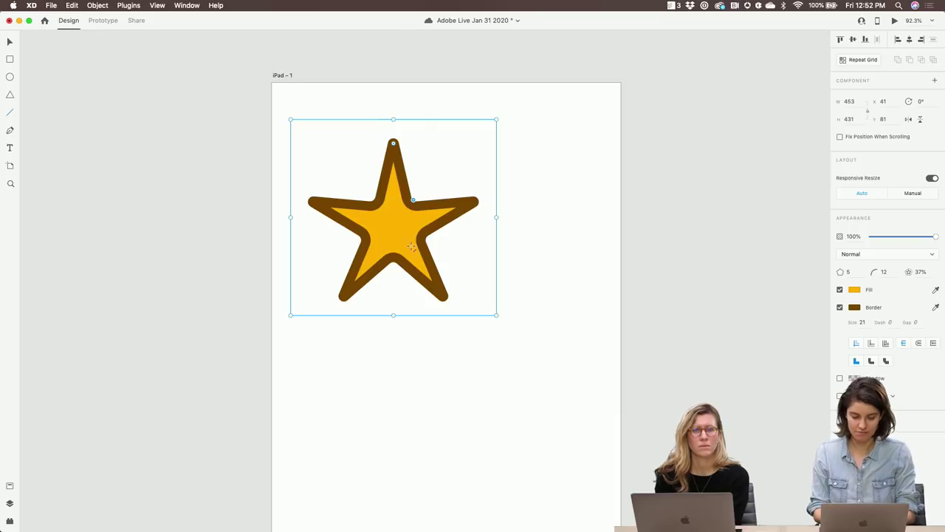
left_click_drag(497, 343, 389, 237)
left_click(384, 210, "shift")
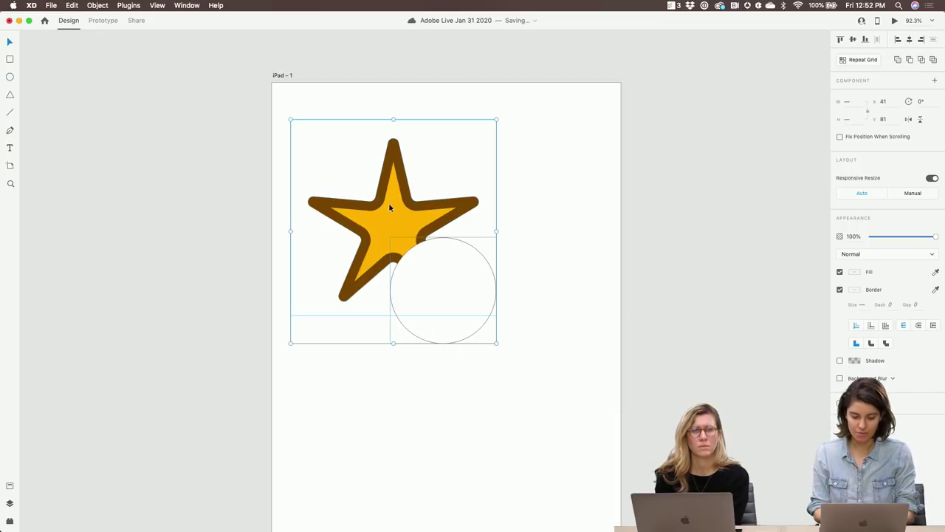
left_click(898, 59)
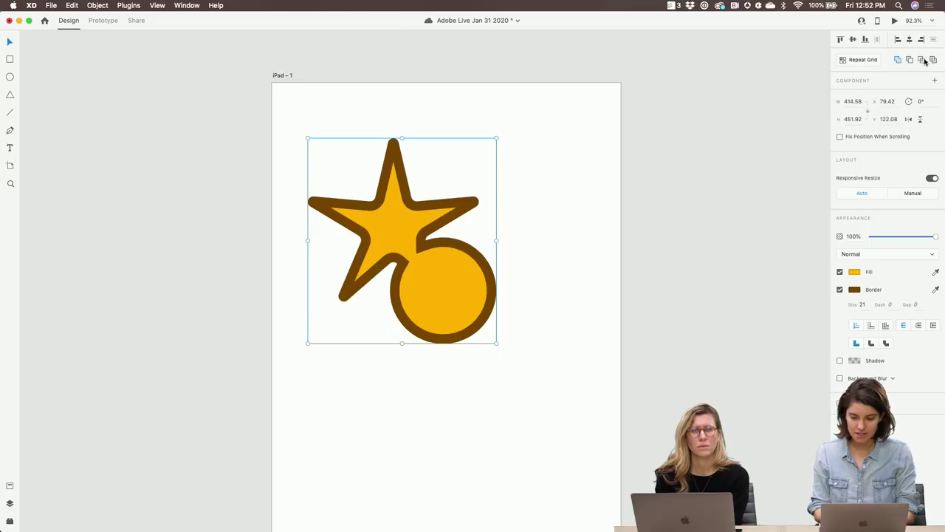
left_click(924, 60)
left_click(909, 60)
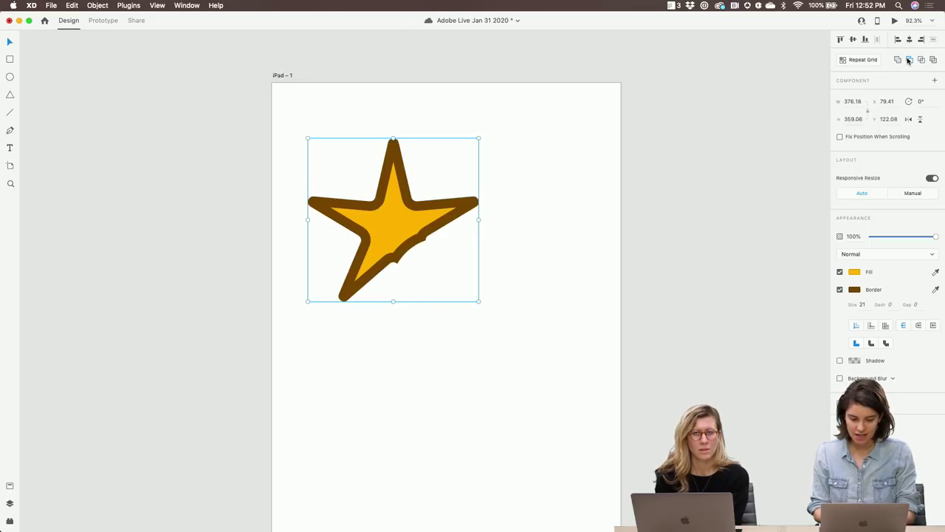
left_click(640, 289)
key("super+z")
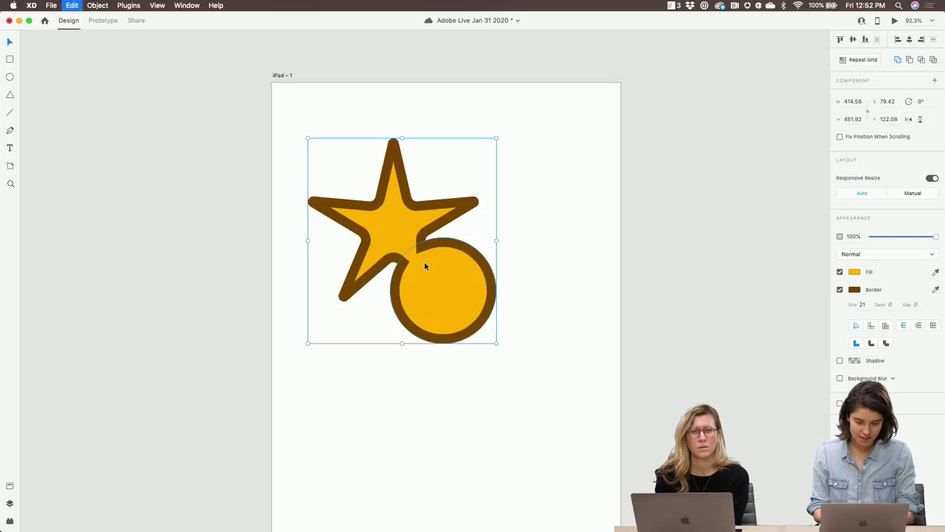
Move the combined shape lower and right, then delete the circle from it
left_click(454, 367)
left_click(451, 302)
left_click_drag(451, 302, 465, 353)
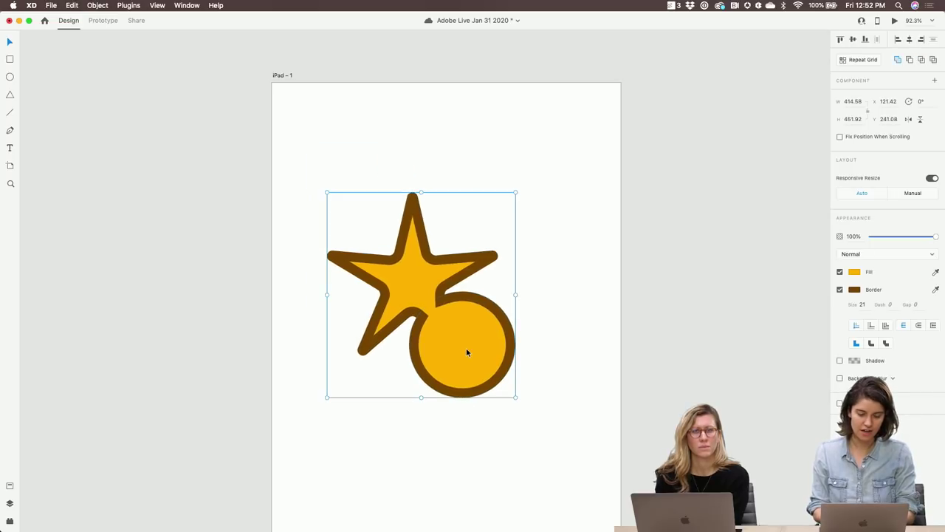
left_click(897, 60)
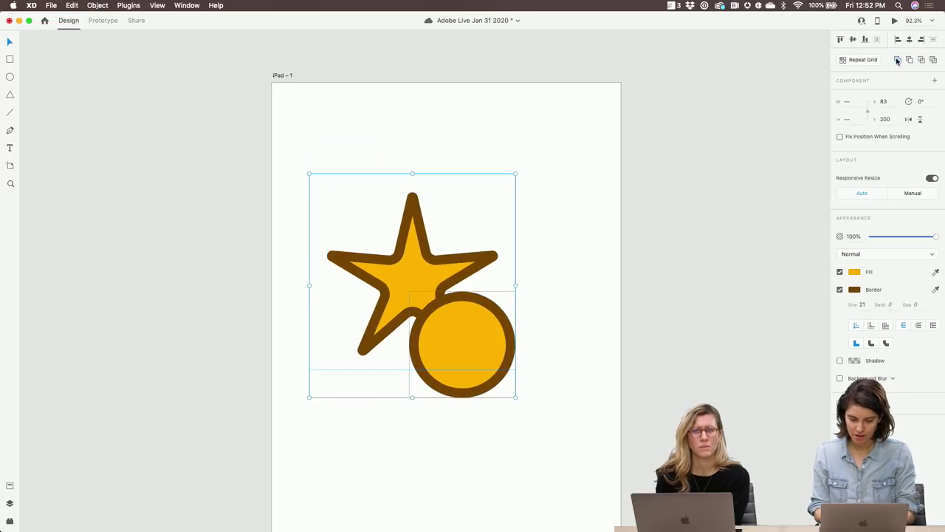
left_click(547, 386)
left_click(485, 356)
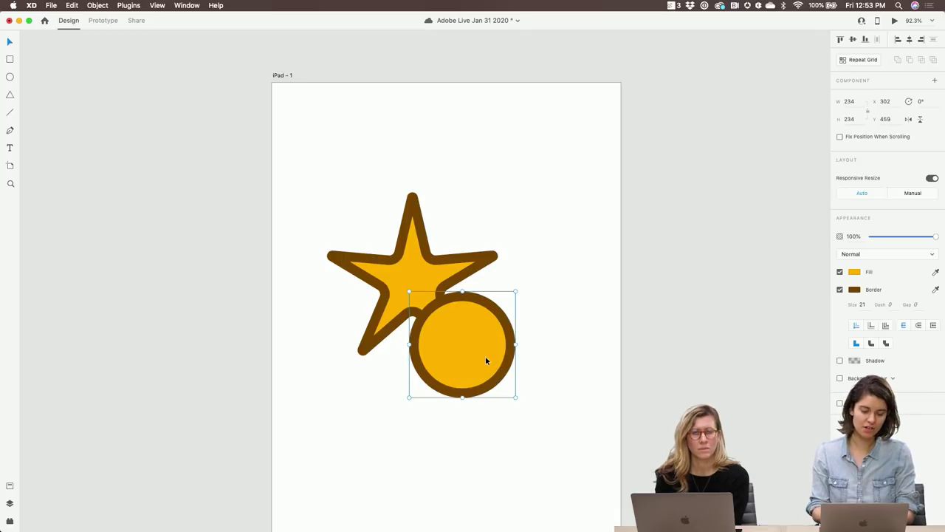
key("Delete")
Drag drapey.jpg from the Downloads folder into the star, then close the Finder window
left_click(266, 514)
left_click(267, 515)
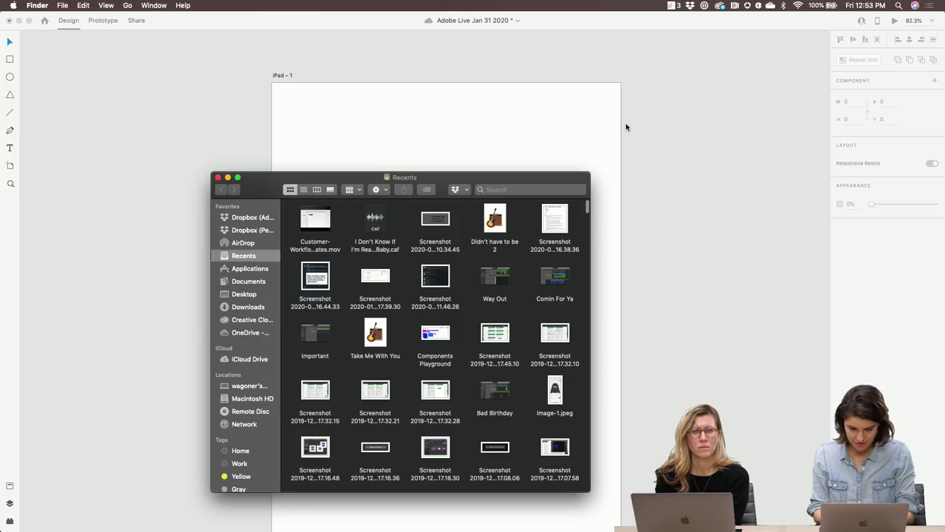
left_click(255, 308)
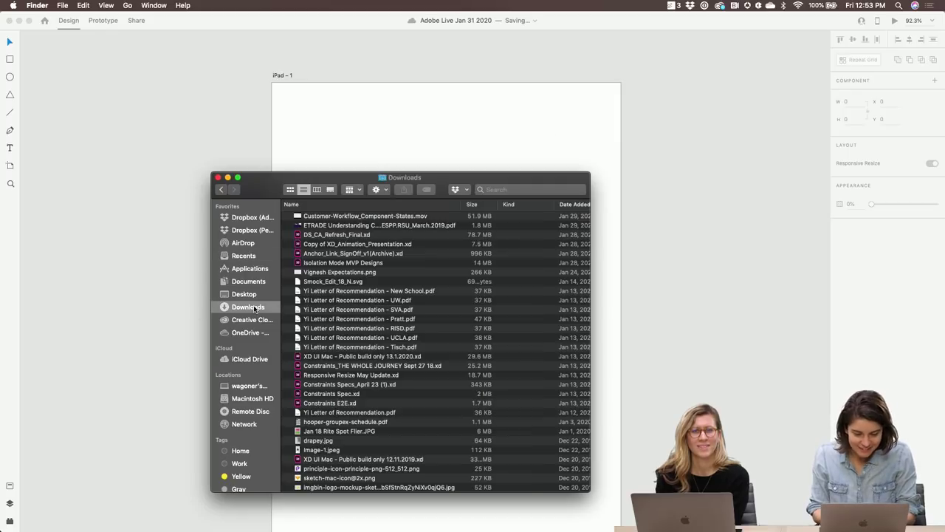
scroll(362, 272, "down", 5)
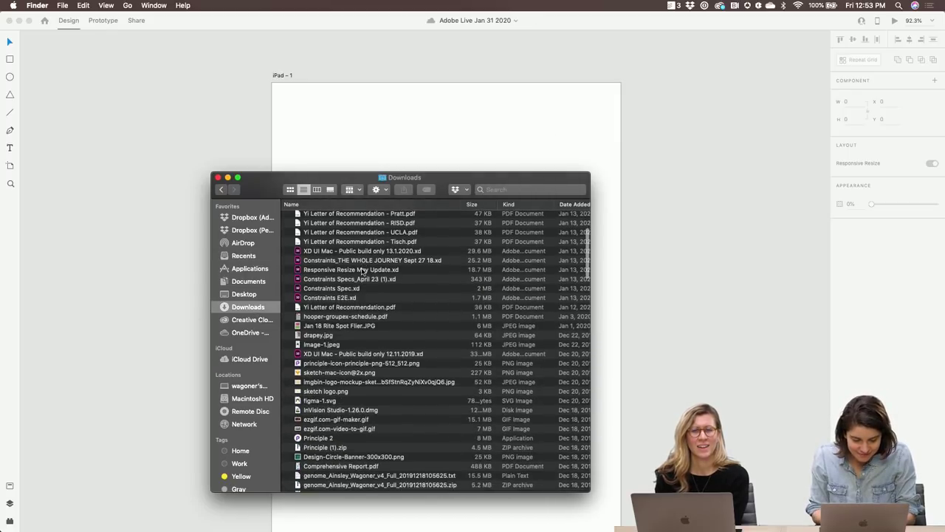
left_click_drag(358, 171, 763, 122)
left_click_drag(705, 290, 412, 285)
left_click(625, 129)
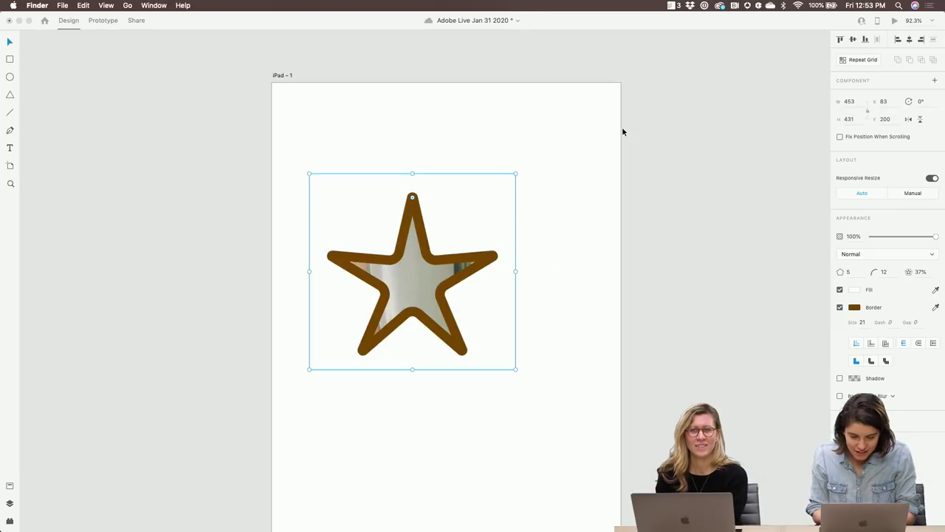
Re-enter 21 as the star's border size
left_click(862, 323)
key("BackSpace")
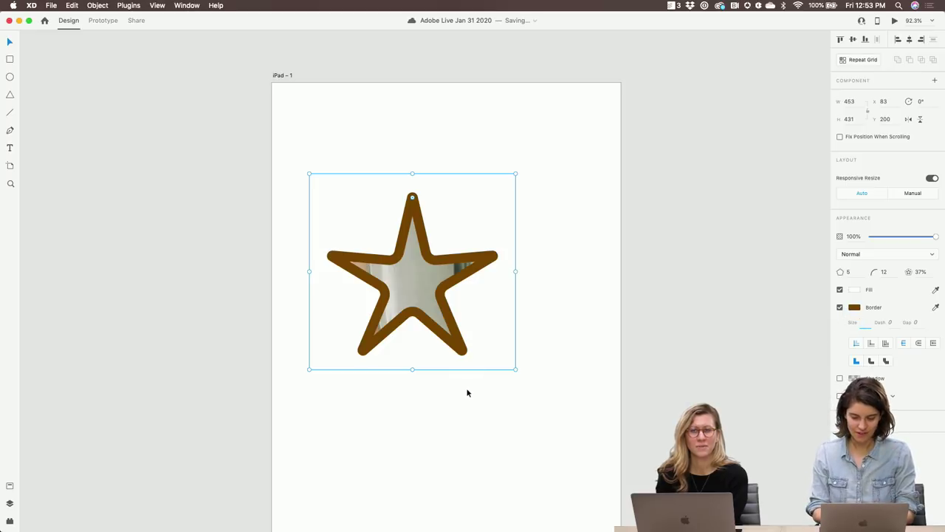
type("21")
Turn off the star's border and Option-drag a duplicate below it
left_click(546, 402)
left_click(428, 325)
left_click(839, 307)
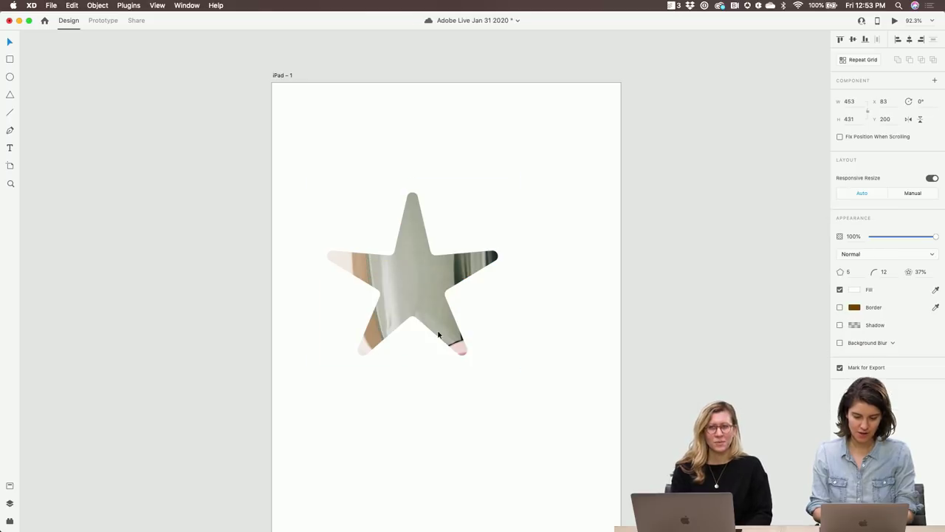
left_click_drag(432, 300, 403, 407)
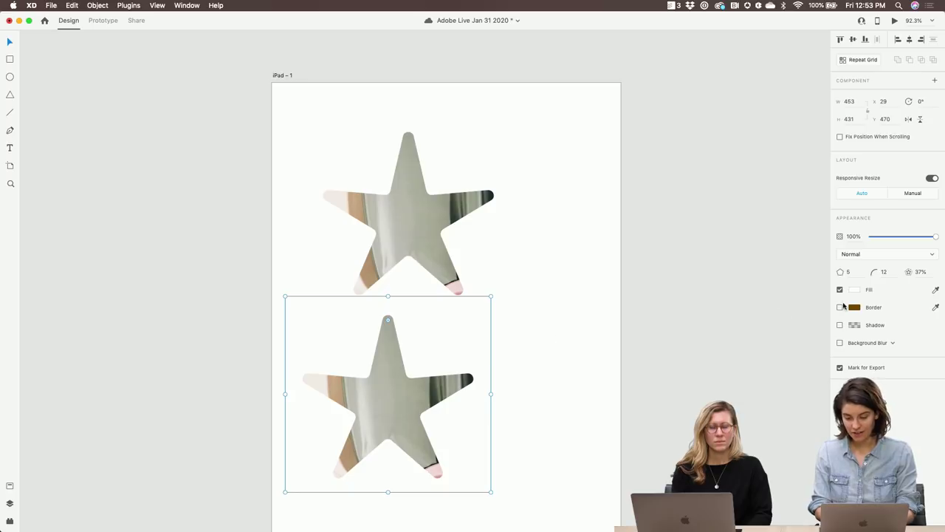
Give the lower star 15 points, making a scalloped gear shape
left_click(849, 272)
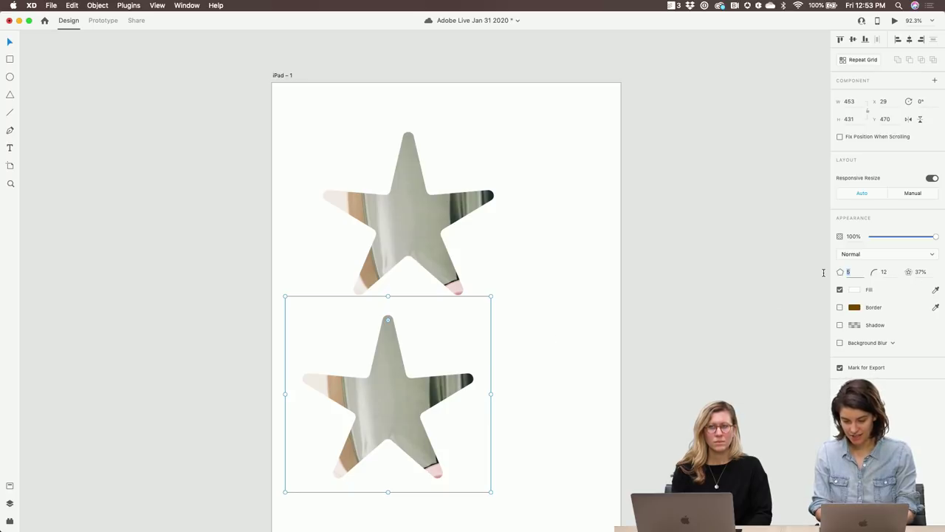
type("15")
key("Return")
key("super+z")
key("super+shift+z")
left_click(465, 386)
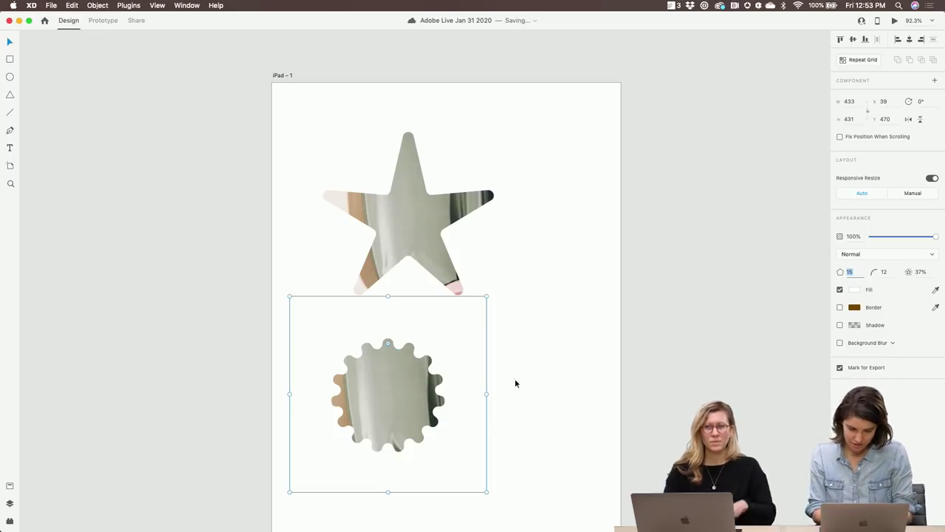
Shrink the 5-point star to about 287 wide at top-left and place the smaller gear top-right
left_click_drag(371, 240, 331, 212)
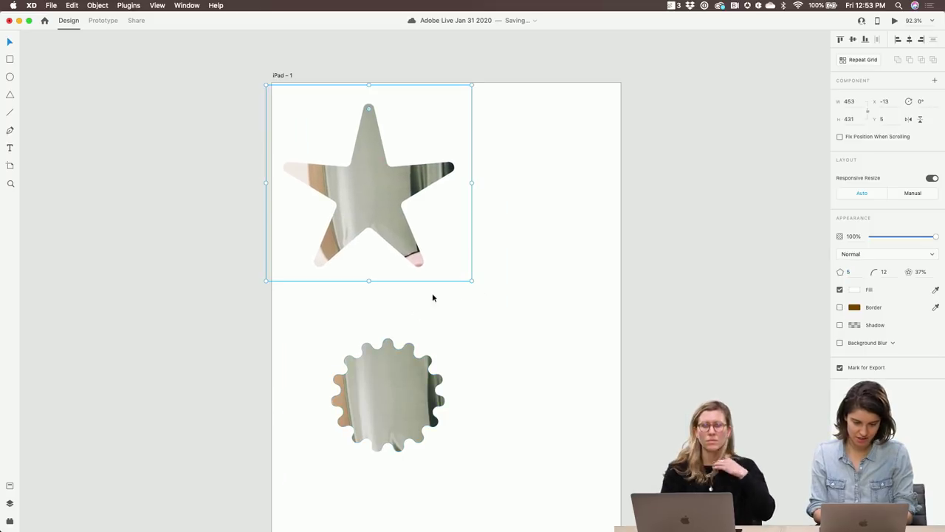
left_click_drag(470, 281, 434, 245)
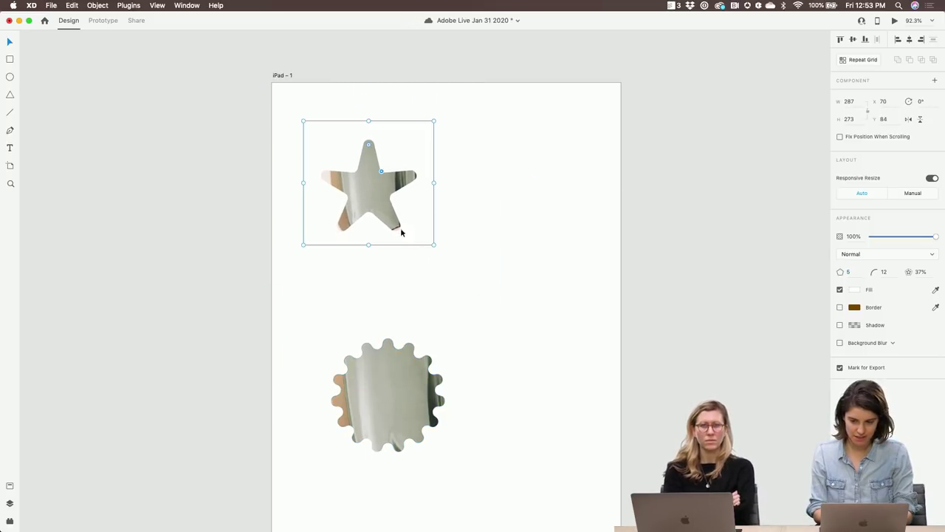
left_click_drag(403, 395, 506, 193)
left_click_drag(589, 290, 569, 271)
Duplicate the gear below the star with corner radius 0, making a sharp 15-point burst
left_click_drag(501, 189, 371, 337, "alt")
left_click(888, 272)
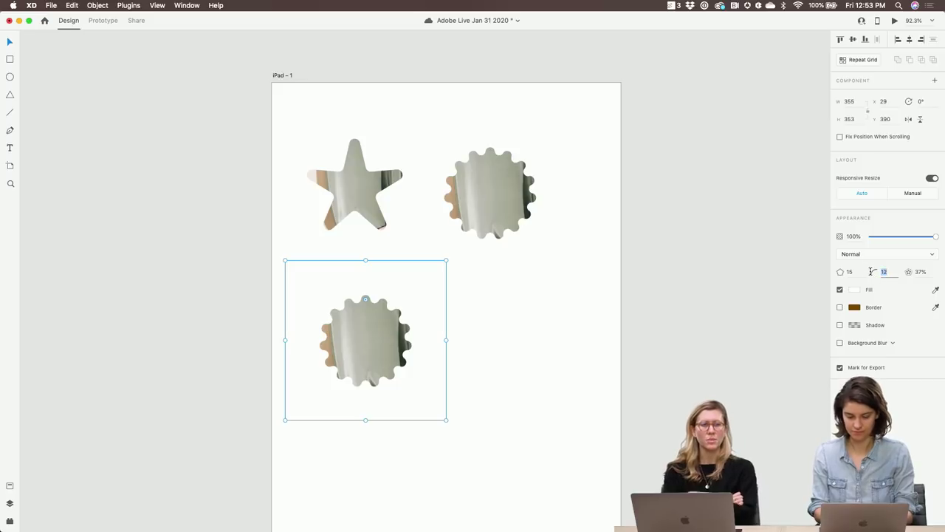
type("0")
key("Return")
left_click(369, 356)
left_click_drag(369, 356, 383, 352)
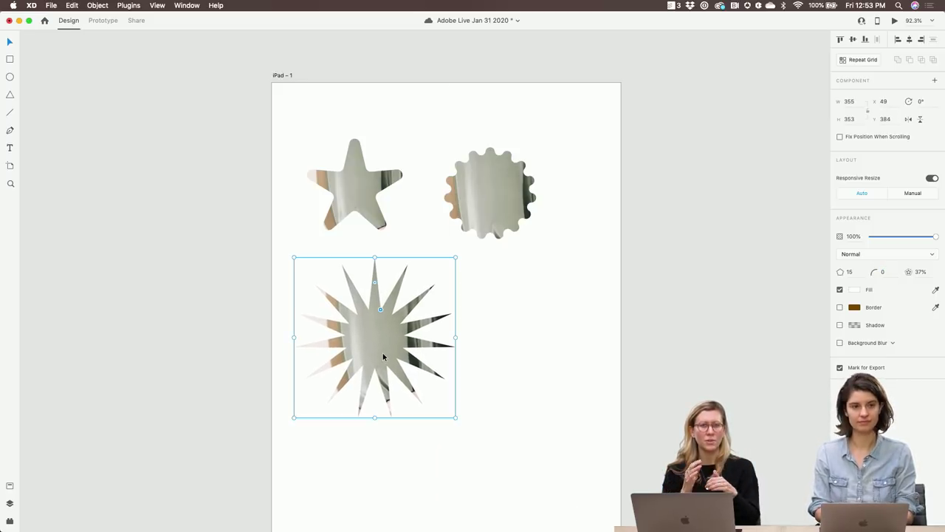
left_click_drag(455, 417, 440, 406)
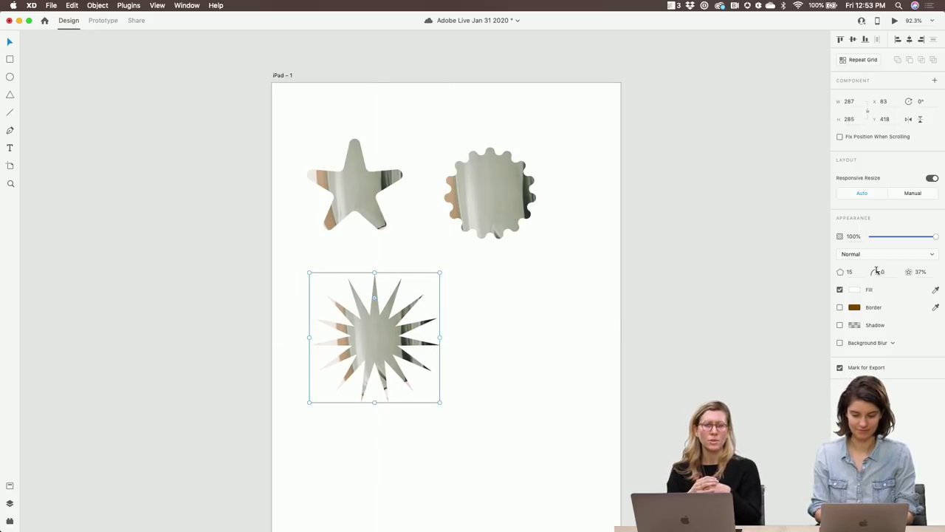
Duplicate the burst to its right and turn the copy into a 7-point star
left_click_drag(398, 331, 544, 331)
left_click(841, 271)
key("Down")
key("Down")
key("Down")
key("Down")
key("Down")
key("Down")
key("Down")
key("Down")
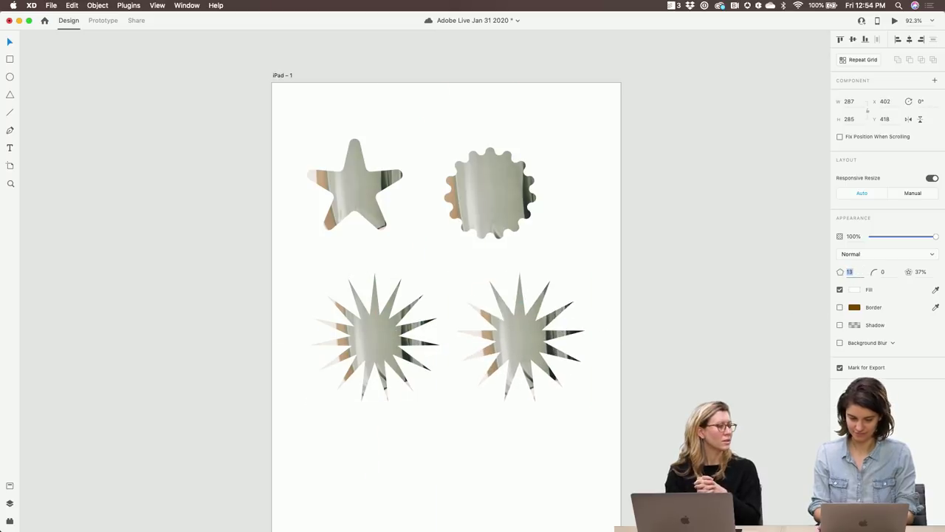
left_click(496, 402)
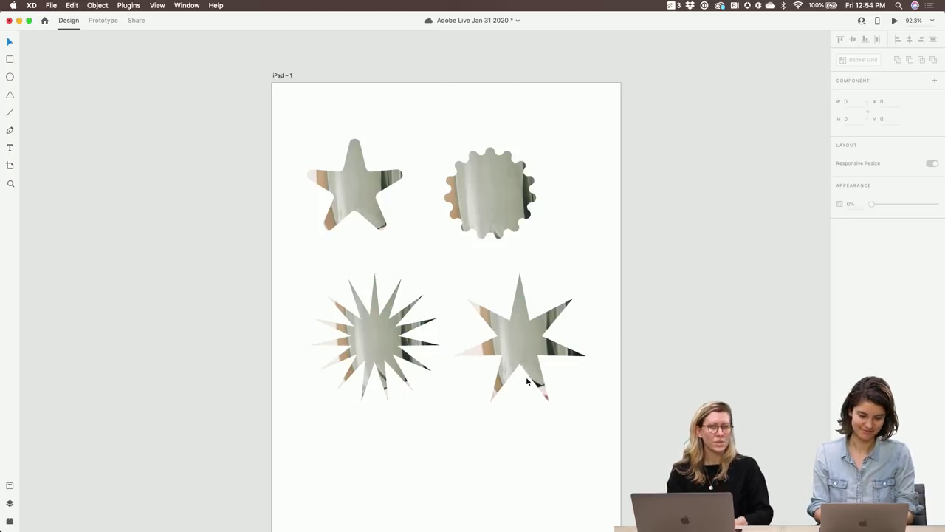
left_click_drag(525, 392, 534, 392)
Nudge the four shapes into an aligned 2×2 grid
left_click(387, 344)
left_click_drag(387, 345, 379, 322)
left_click_drag(552, 401, 531, 375)
left_click(569, 411)
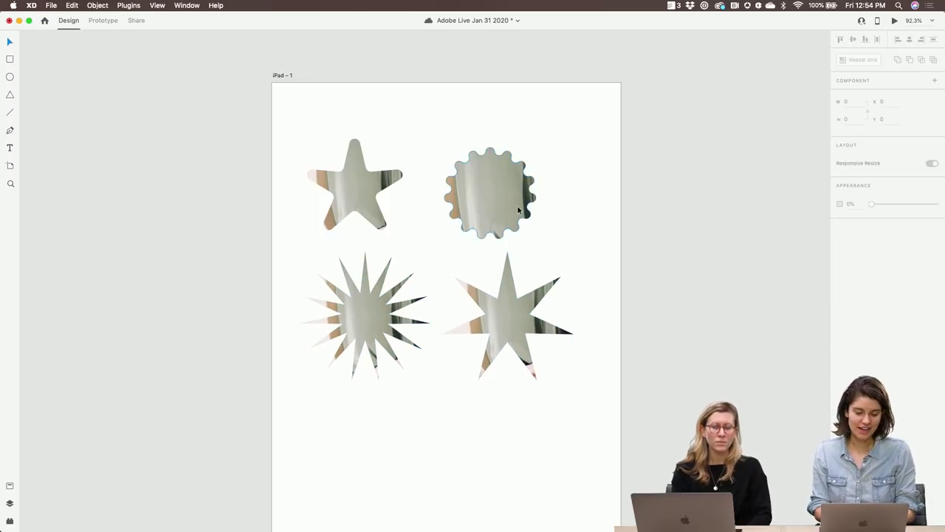
left_click_drag(517, 205, 539, 200)
left_click(364, 184)
left_click_drag(364, 183, 375, 184)
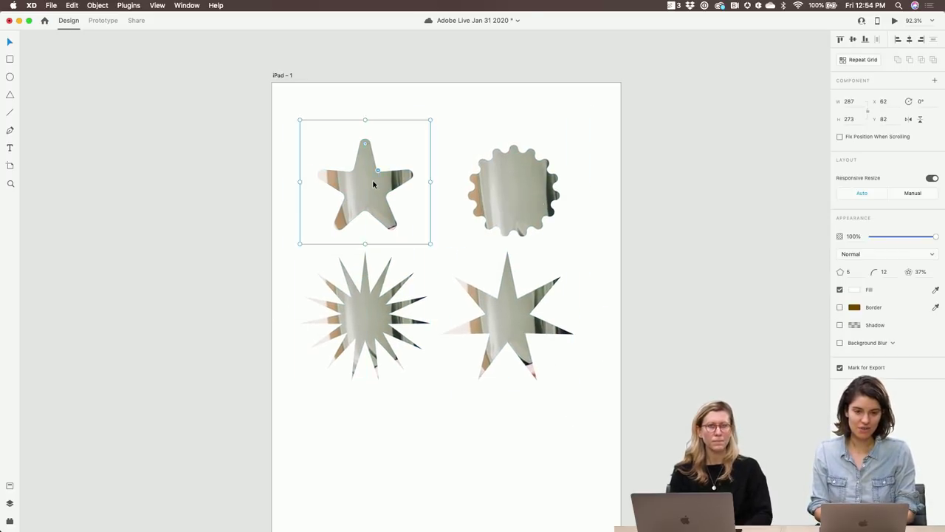
left_click_drag(511, 186, 505, 183)
left_click_drag(413, 190, 429, 189)
left_click_drag(378, 295, 384, 288)
left_click(491, 314)
left_click(10, 483)
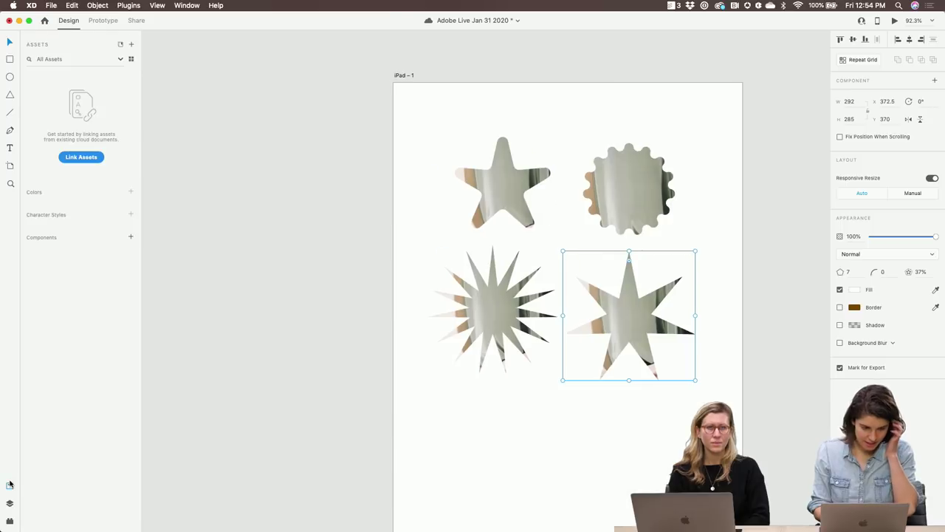
Show the Layers panel and nudge the 7-point star up slightly
left_click(9, 503)
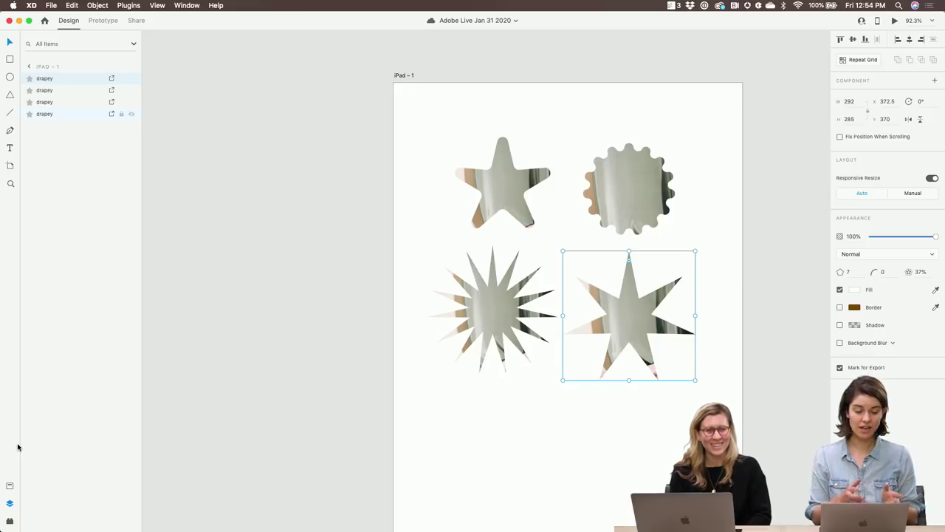
left_click(403, 71)
left_click(404, 75)
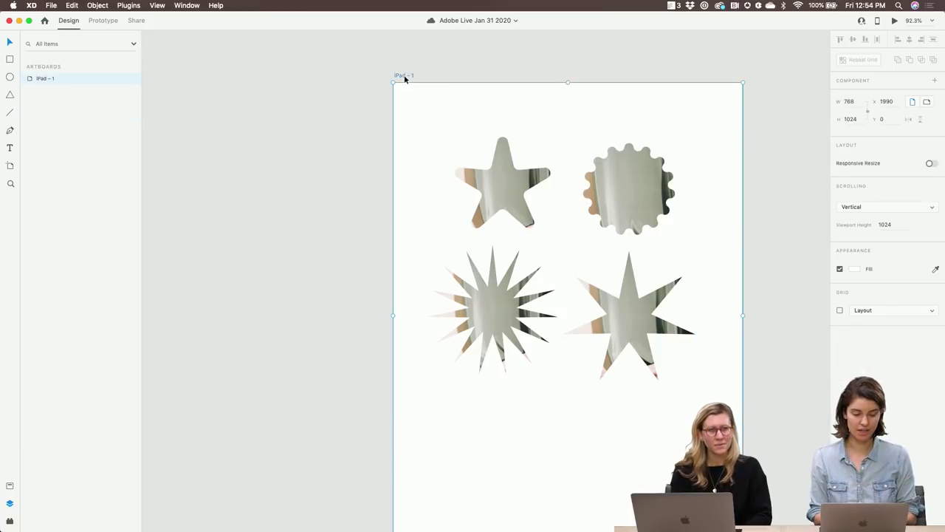
left_click(497, 320)
left_click(646, 329)
left_click_drag(645, 329, 647, 322)
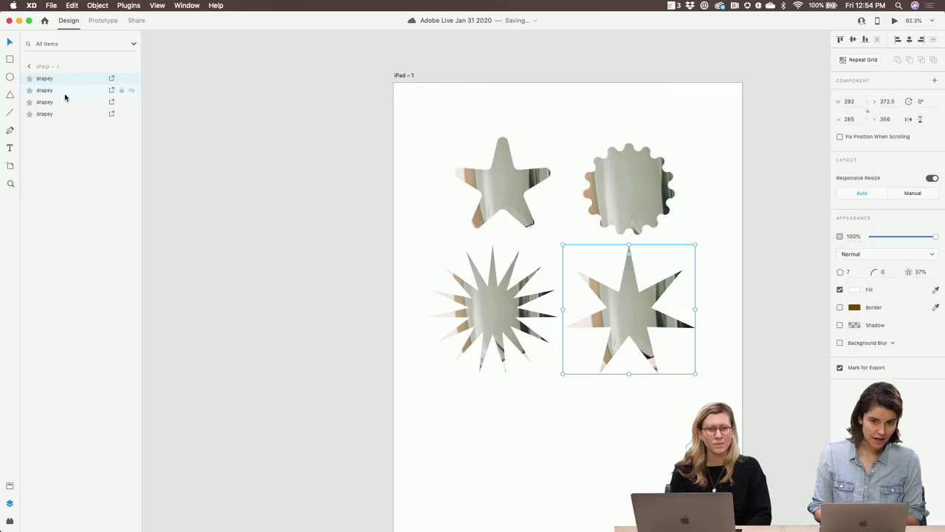
Inspect the image fills inside the 7-point star and the gear shape
double_click(629, 320)
double_click(642, 189)
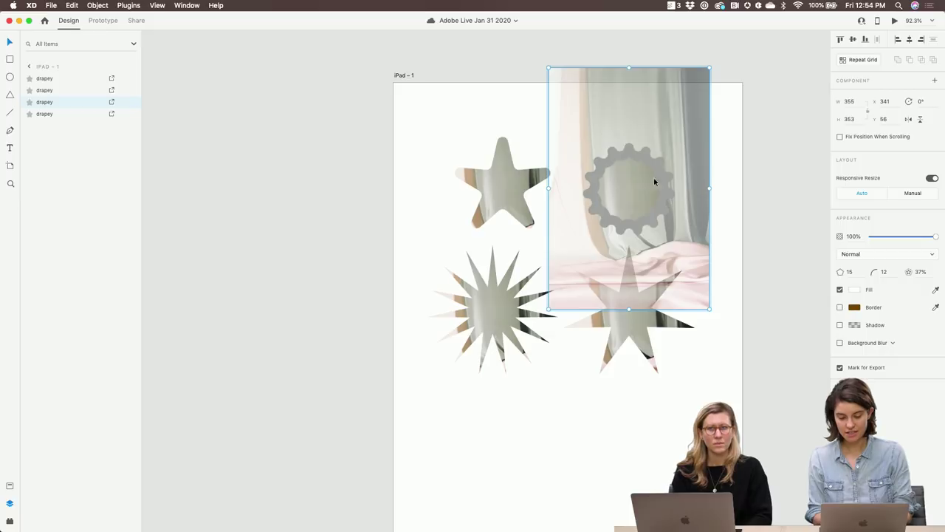
left_click(733, 205)
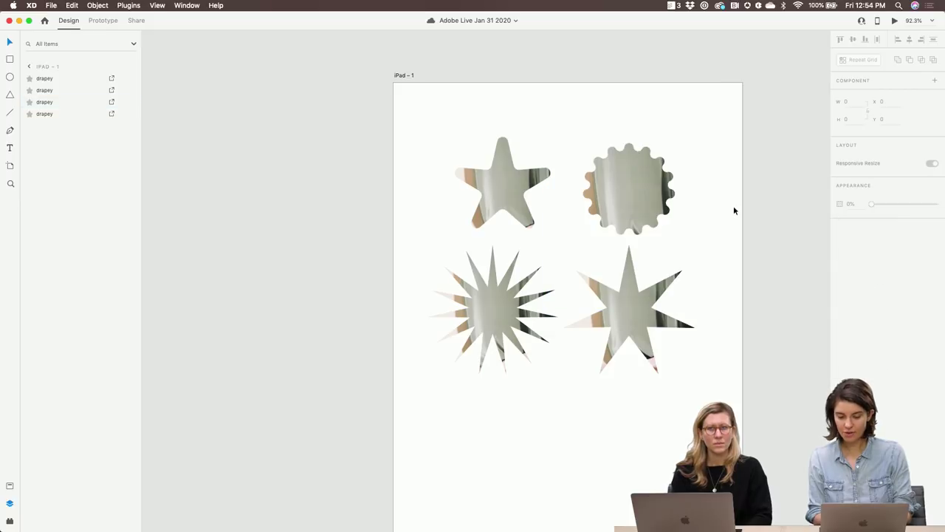
left_click(648, 200)
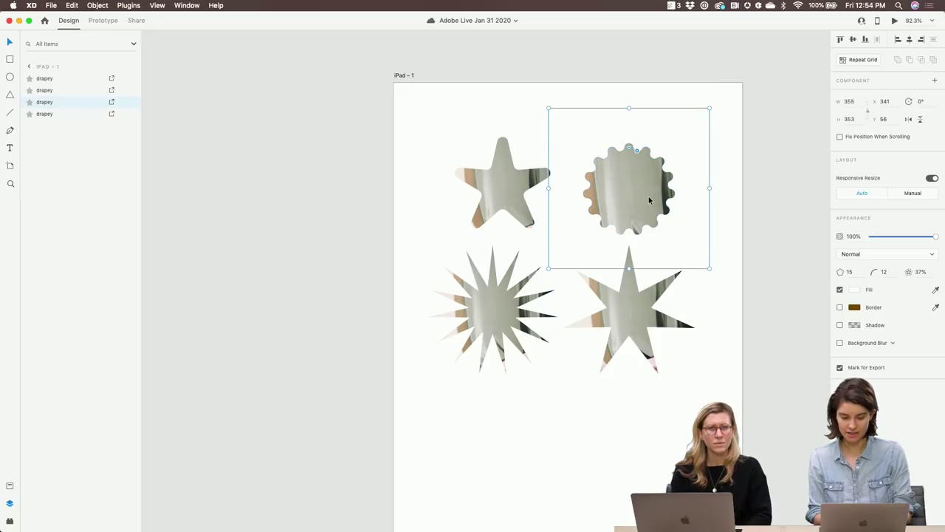